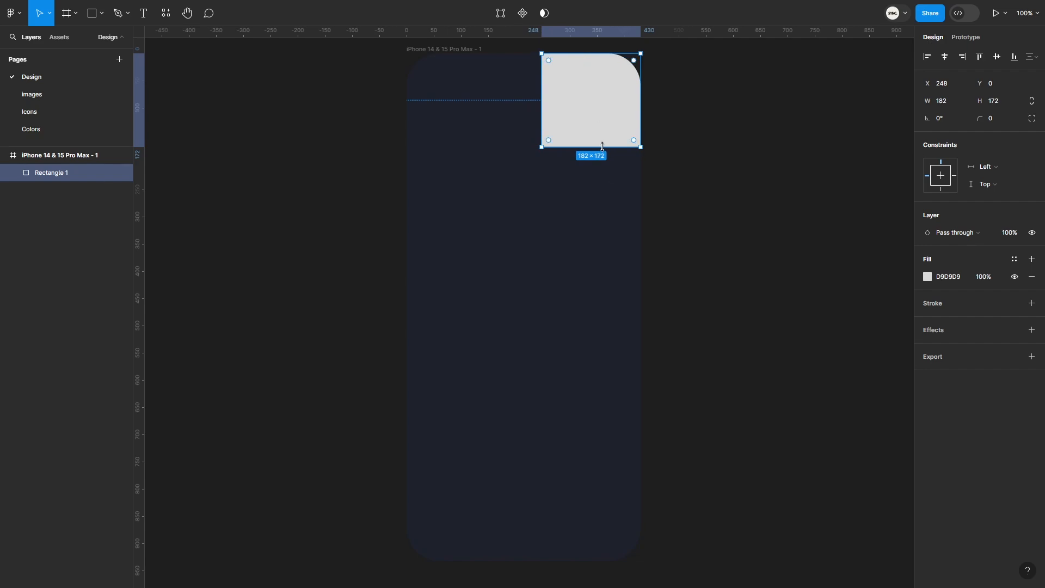
- Resize the rectangle along the frame's right edge to about 220 wide and 760 high
drag(564, 147, 569, 466)
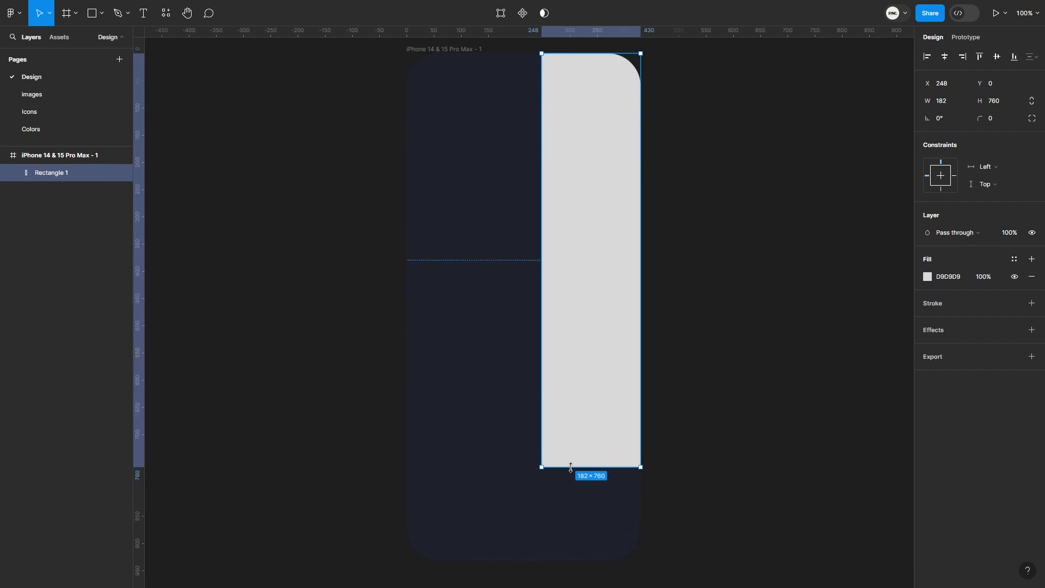
drag(542, 366, 520, 366)
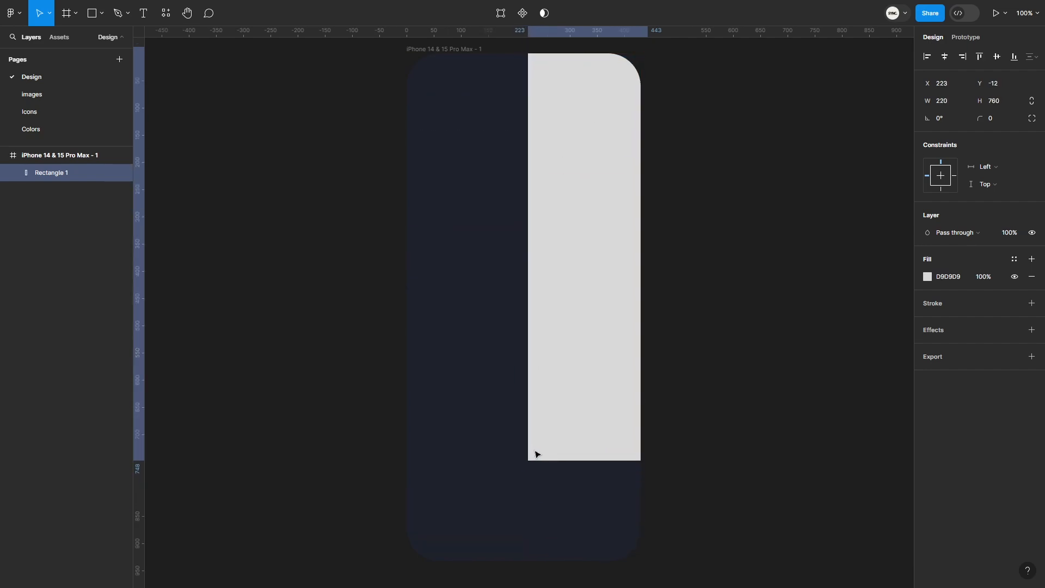
- Set the rectangle's bottom-left corner radius to 40 and its top-left corner radius to 0
click(1032, 118)
click(816, 146)
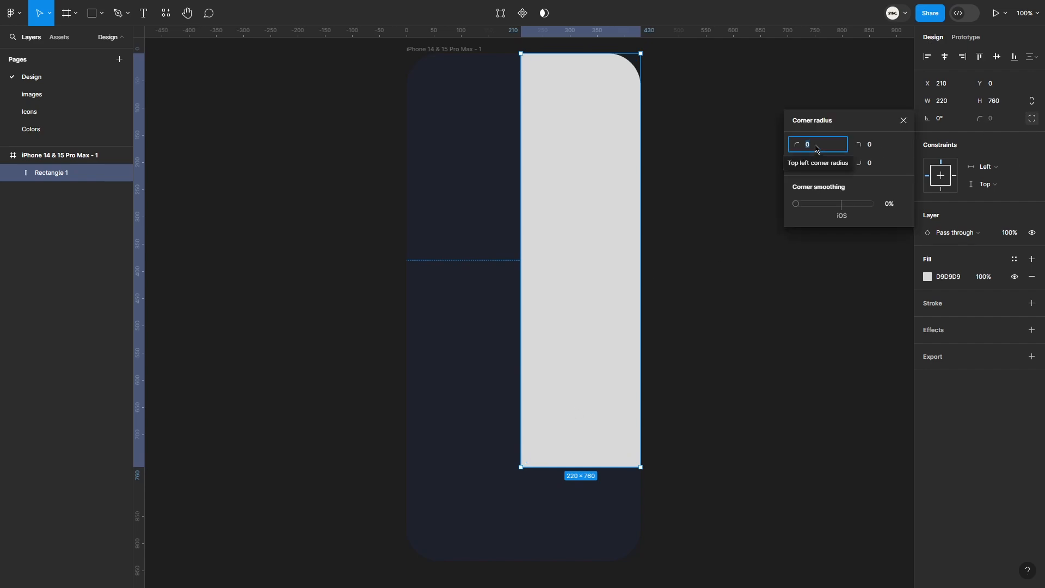
text(40)
click(817, 164)
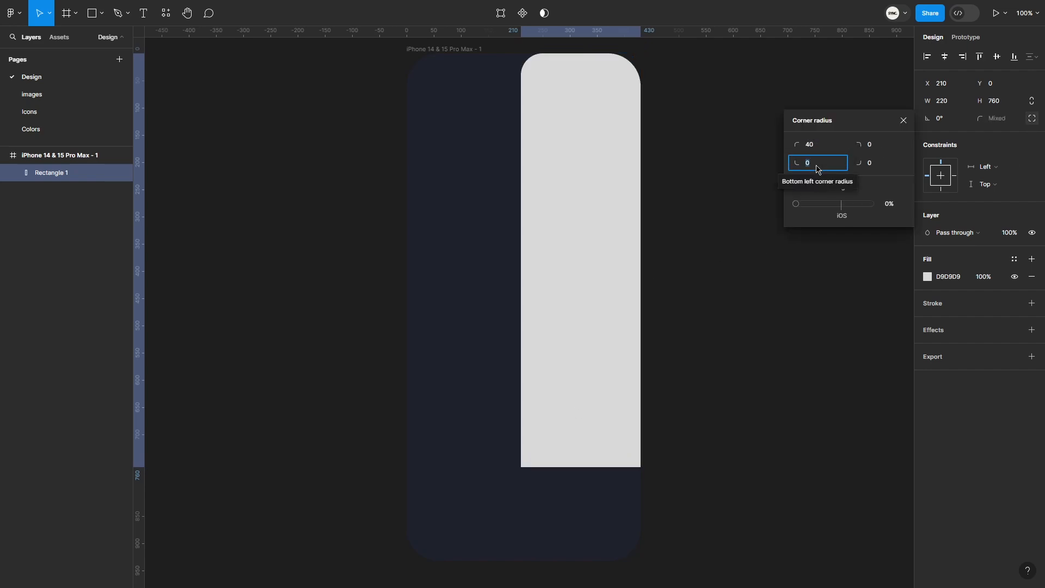
text(40)
key(Return)
click(815, 145)
text(0)
key(Return)
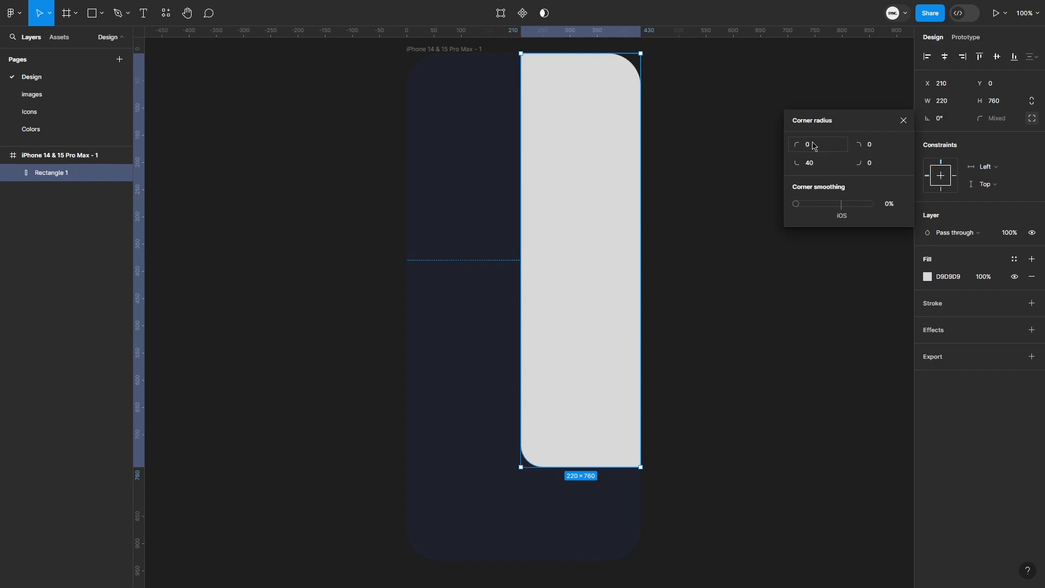
- Set the rectangle's bottom-left corner radius to 60 and its corner smoothing to about 23%
click(818, 164)
text(60)
key(Return)
drag(796, 204, 816, 207)
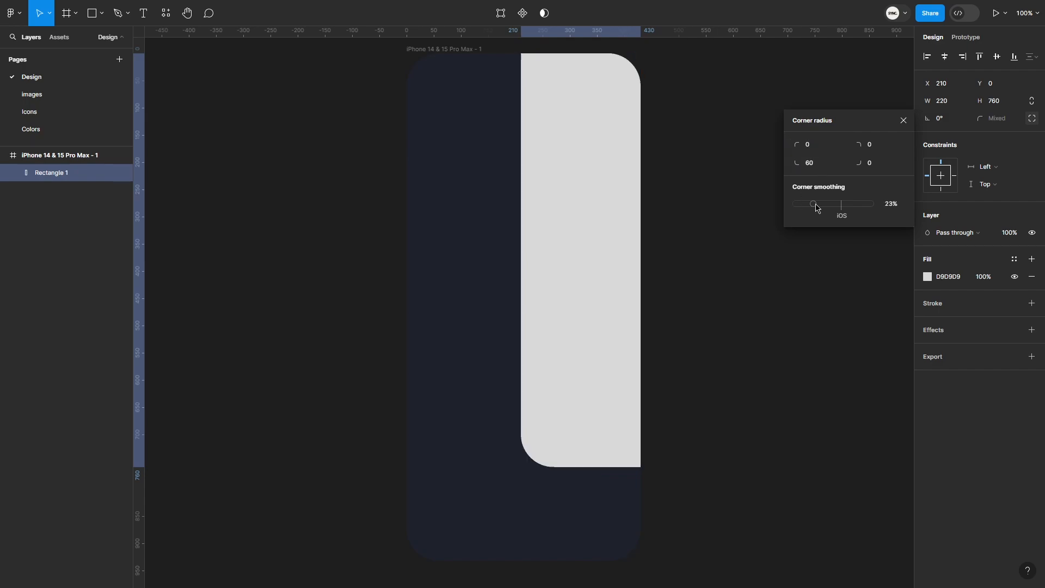
- Change the rectangle's fill to a linear gradient and set its first stop to 39ABEA
click(858, 249)
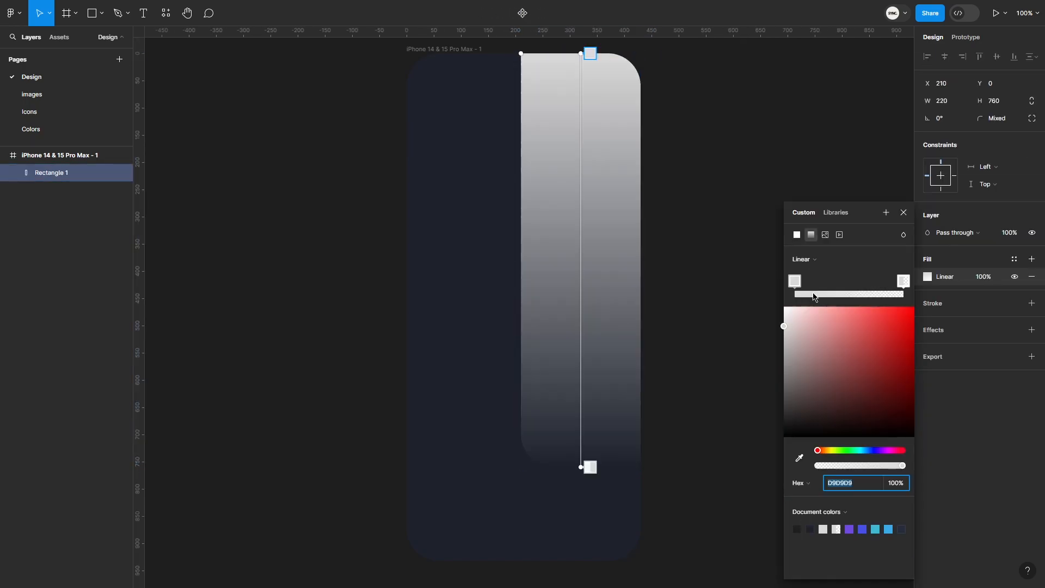
double_click(866, 482)
key(ctrl+v)
key(Return)
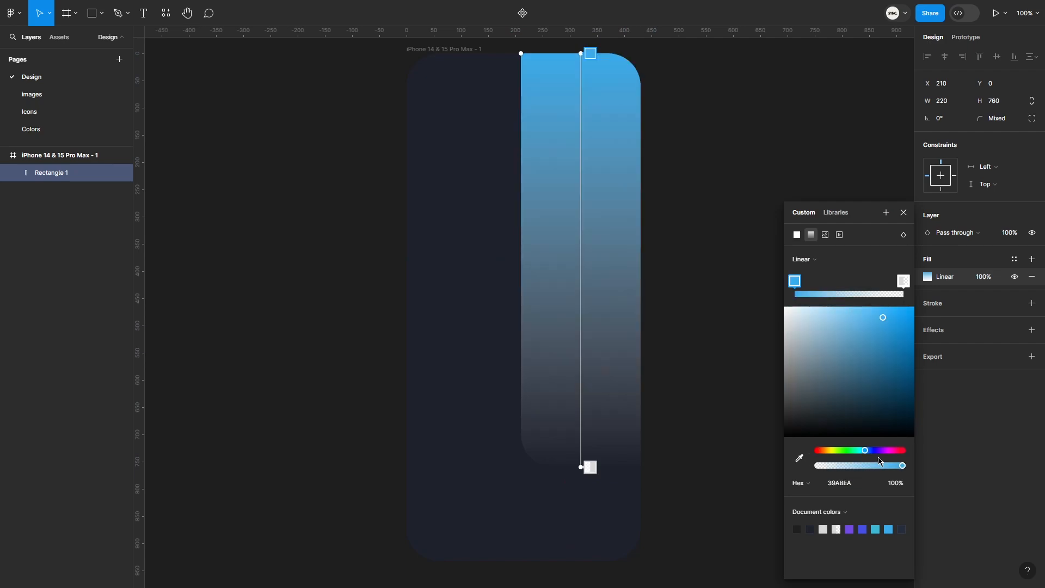
- Set the gradient's end stop to the document colour 4650E6 and shift it to a more saturated blue
click(904, 282)
click(863, 529)
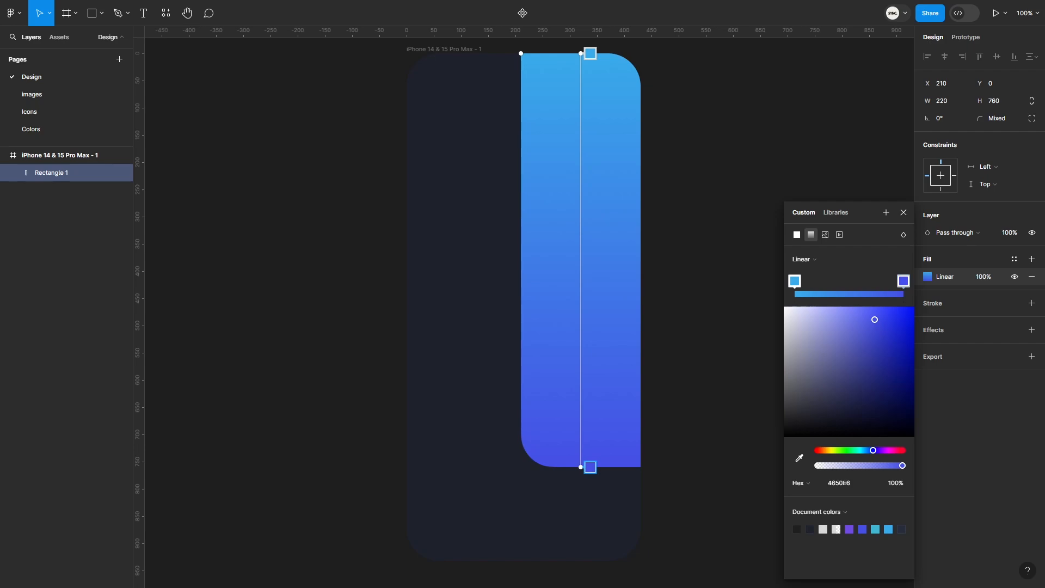
drag(876, 319, 889, 312)
click(904, 212)
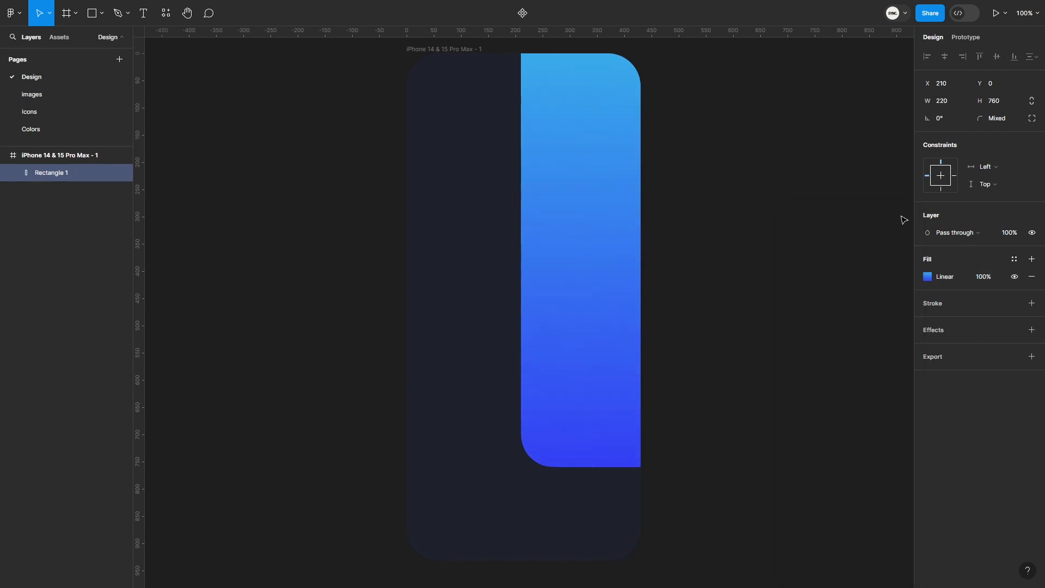
- Place a circle in the upper-left area of the phone frame, constrain its proportions and size it to 80 × 80
click(101, 14)
click(109, 94)
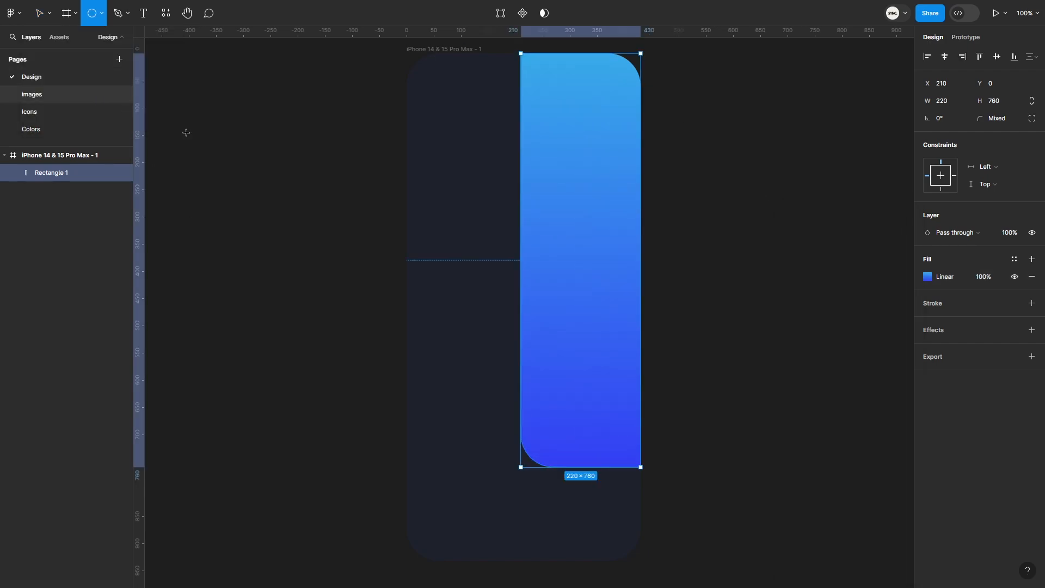
click(449, 148)
click(1032, 103)
click(1009, 102)
text(80)
key(Return)
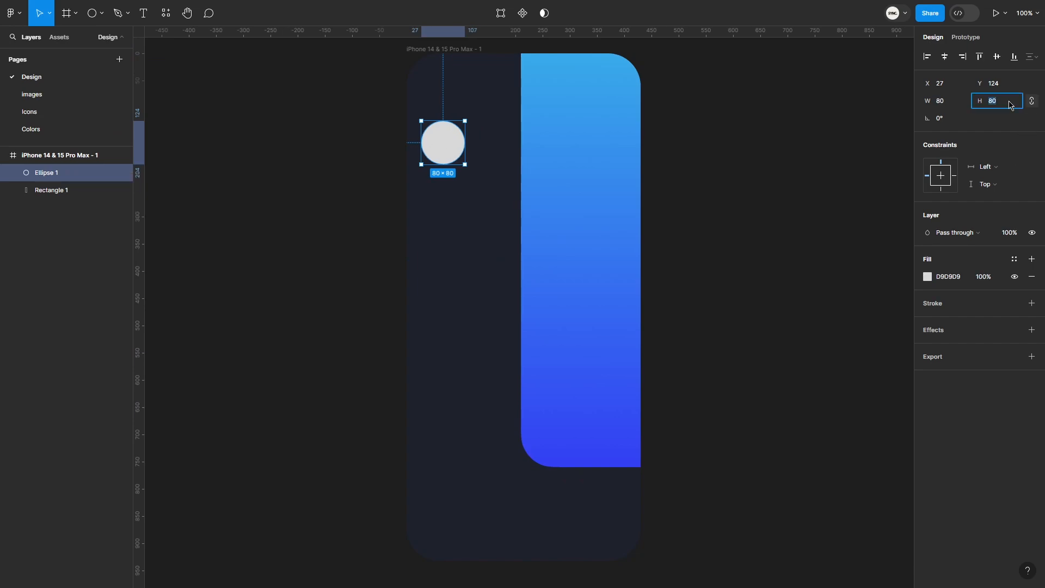
- Set the circle's size to 70 × 70 and its X position to 30
text(70)
key(Return)
click(955, 90)
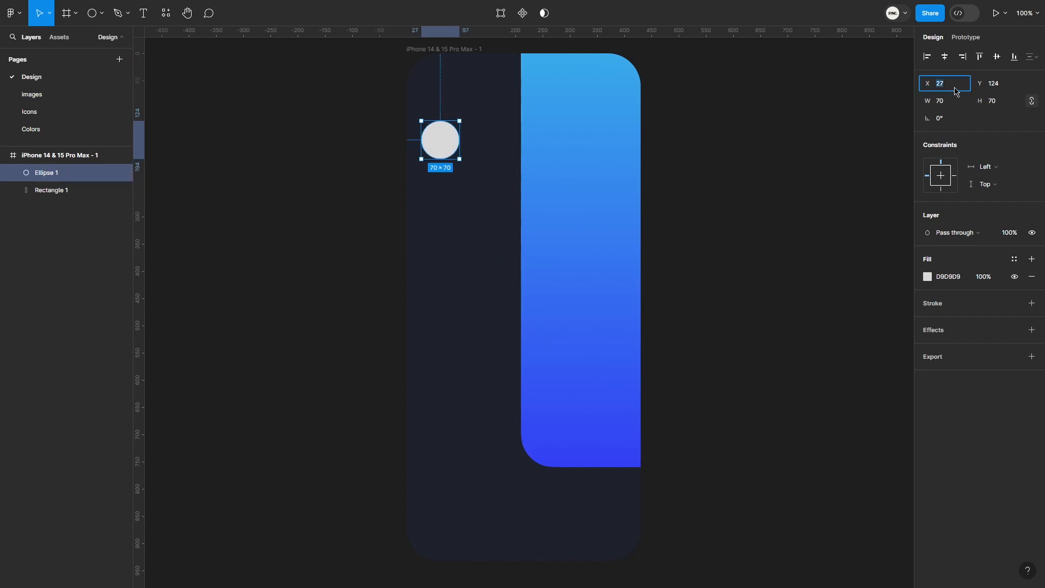
text(30)
key(Return)
- Try a width of 50 for the circle and undo the change
click(953, 101)
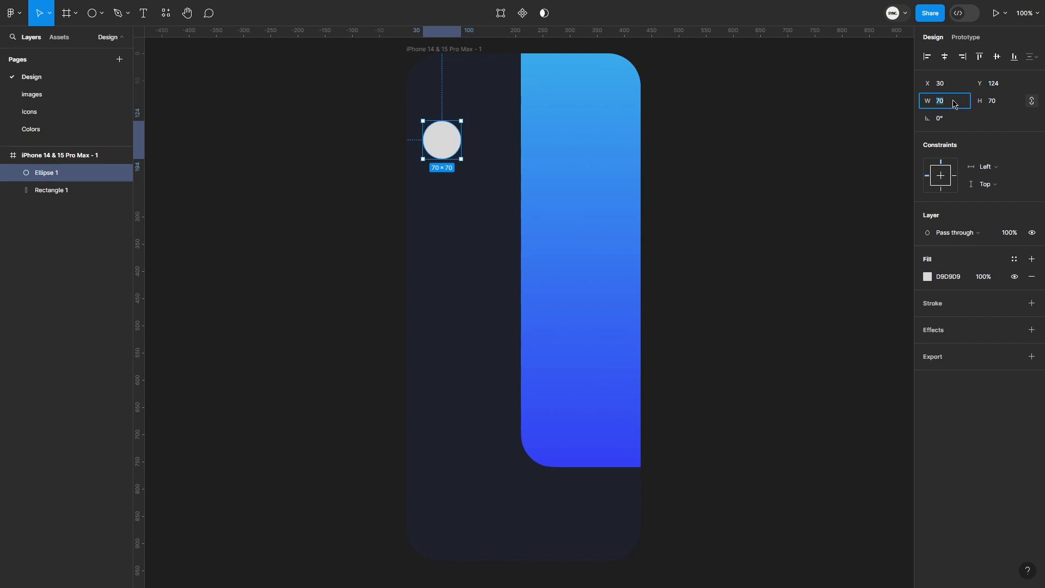
text(50)
key(Return)
key(ctrl+z)
- Set the circle's Y position to 50 and its size to 60 × 60
click(999, 86)
text(50)
key(Return)
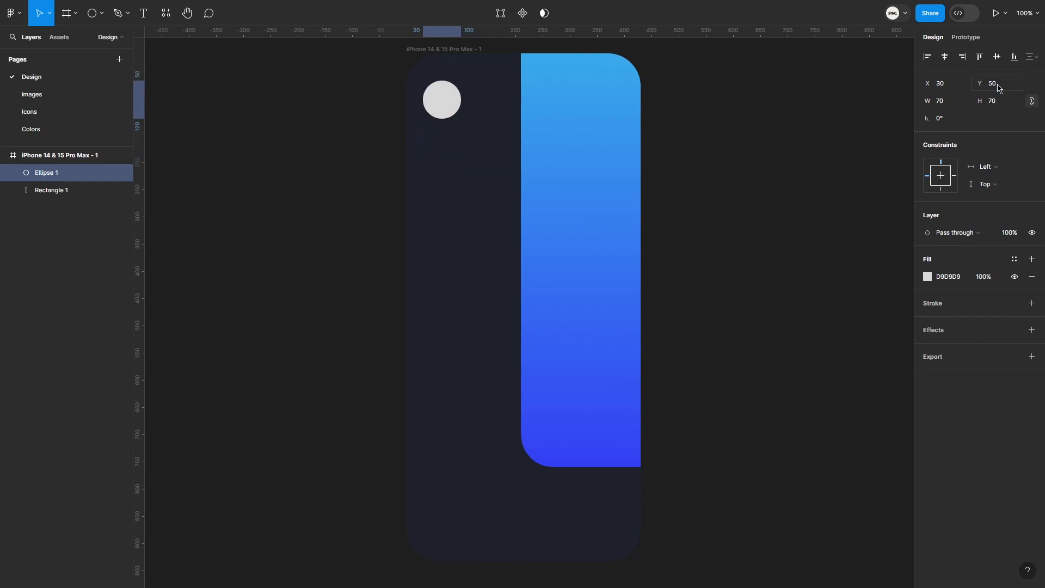
click(1006, 103)
text(60)
key(Return)
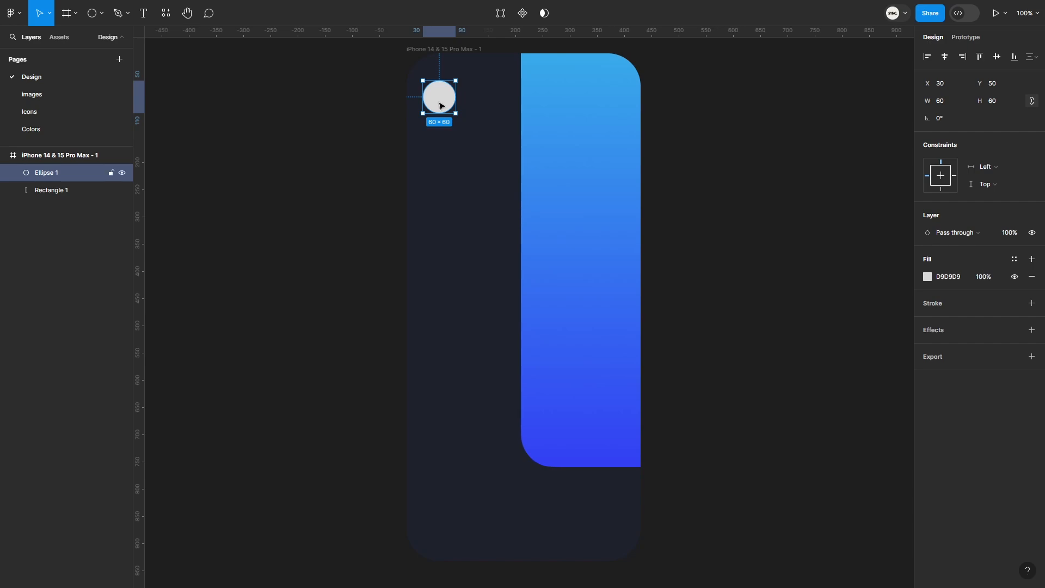
- Change the circle's fill to a diagonal linear gradient of dark navy tones, adjusting the first stop's shade
click(929, 277)
click(811, 235)
click(807, 403)
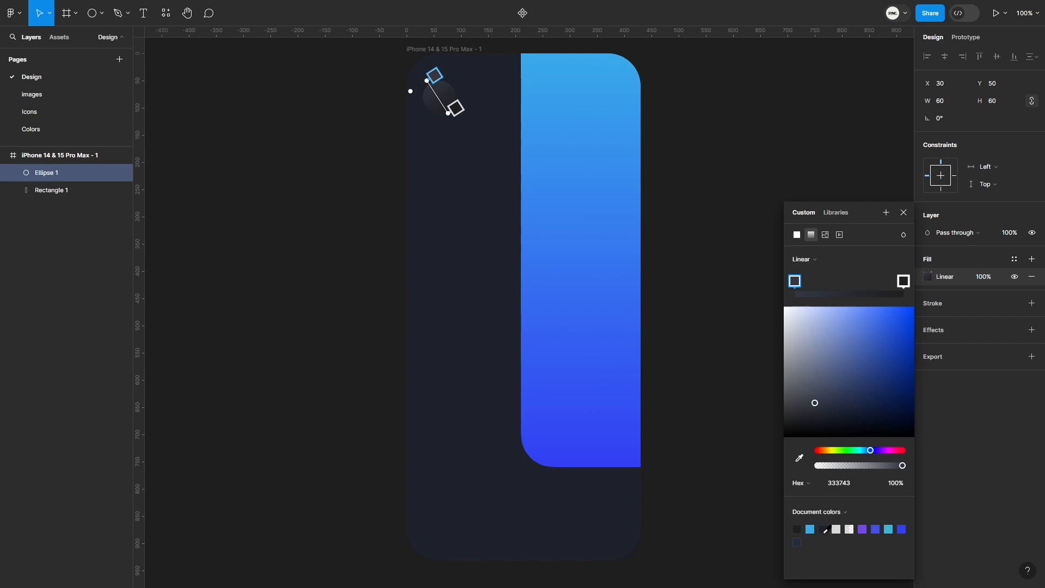
drag(815, 403, 828, 414)
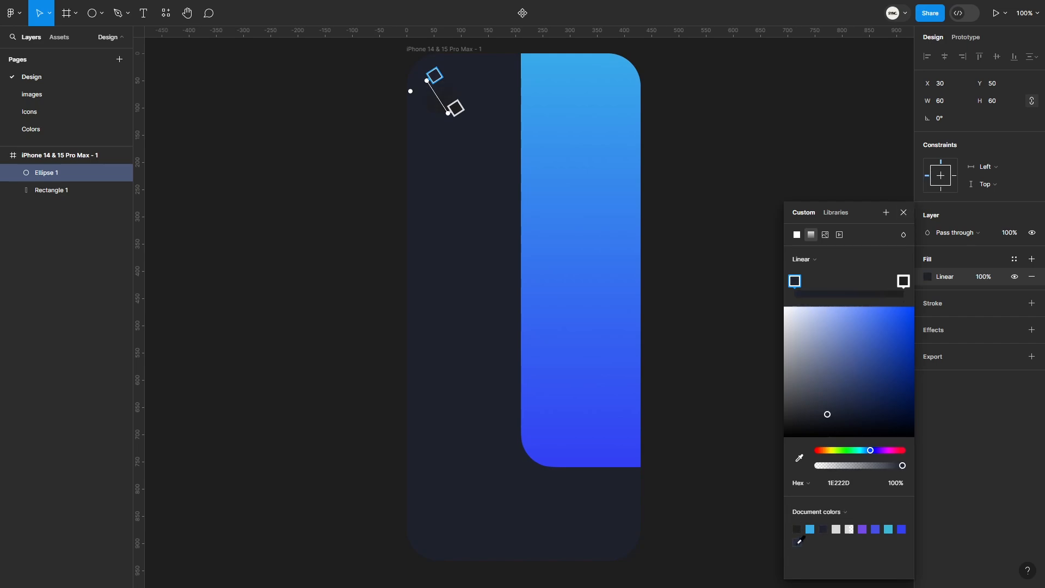
click(904, 213)
- Add a drop shadow effect and an inside stroke of weight 2 to the circle
click(955, 339)
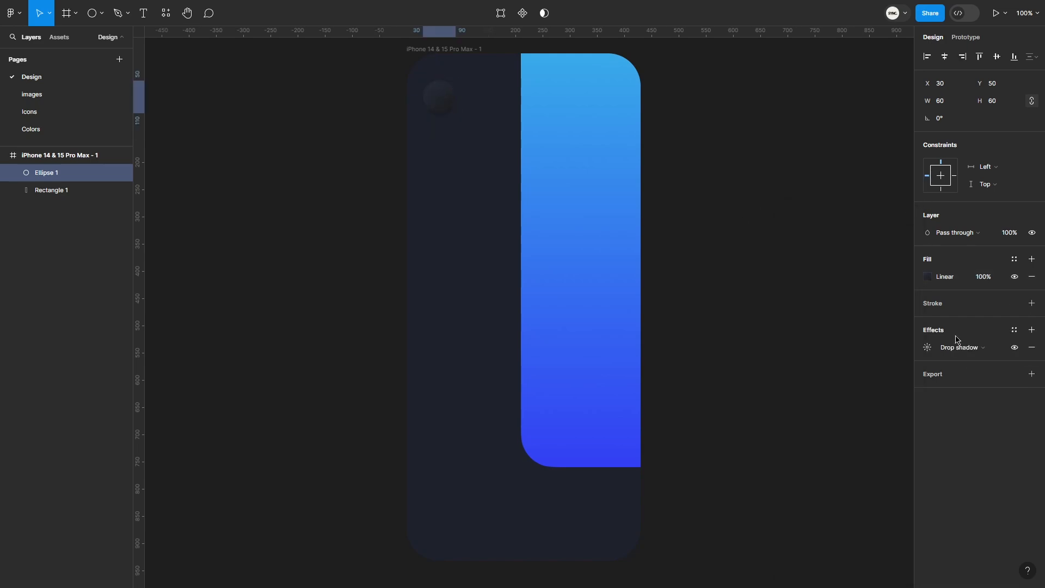
click(1031, 303)
click(928, 320)
click(992, 339)
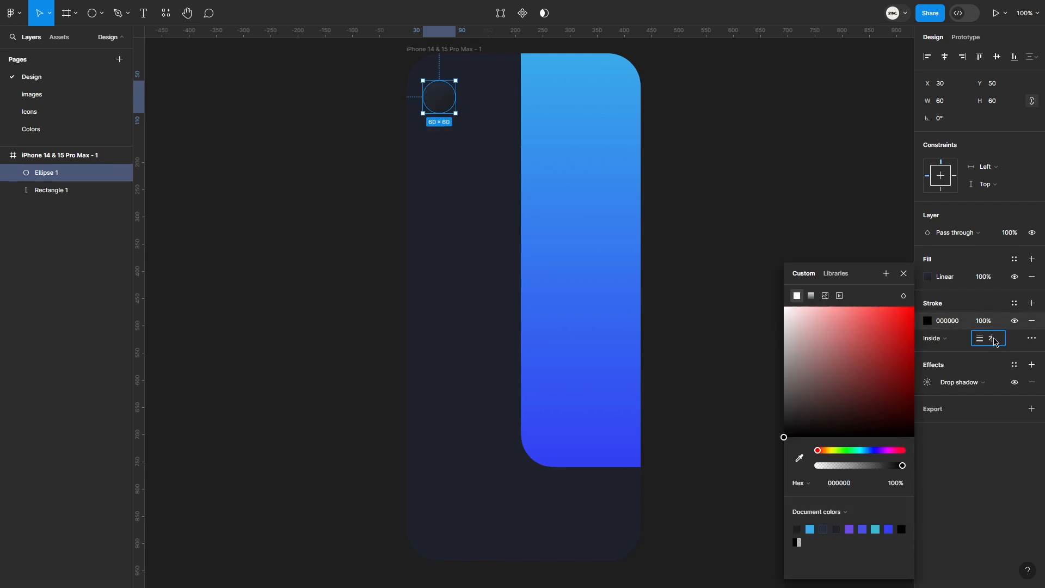
- Make the circle's stroke a linear gradient from white to 1E222D, with the dark stop moved closer to the white one
click(812, 296)
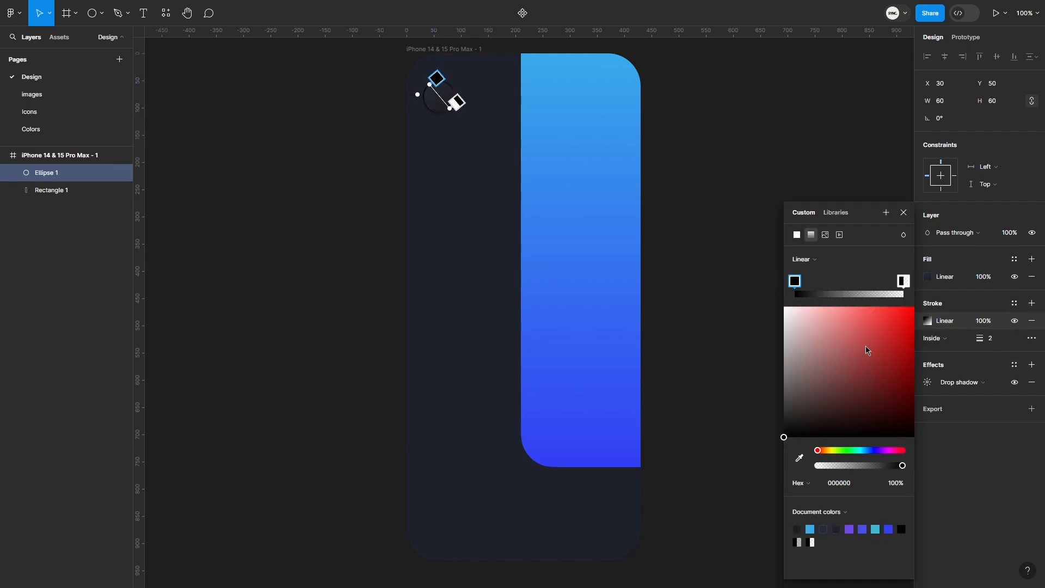
drag(817, 467, 937, 470)
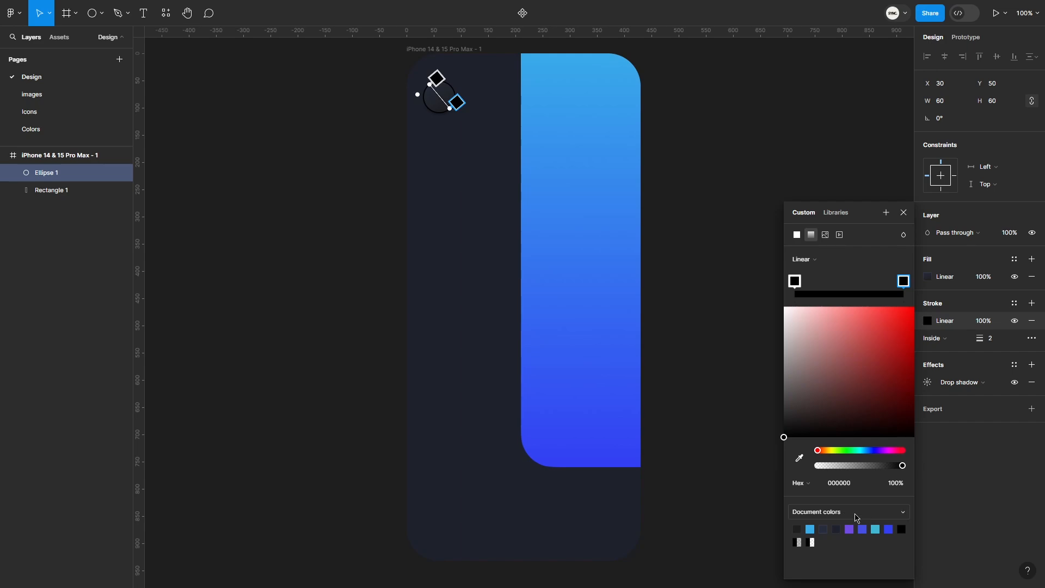
click(836, 529)
click(795, 281)
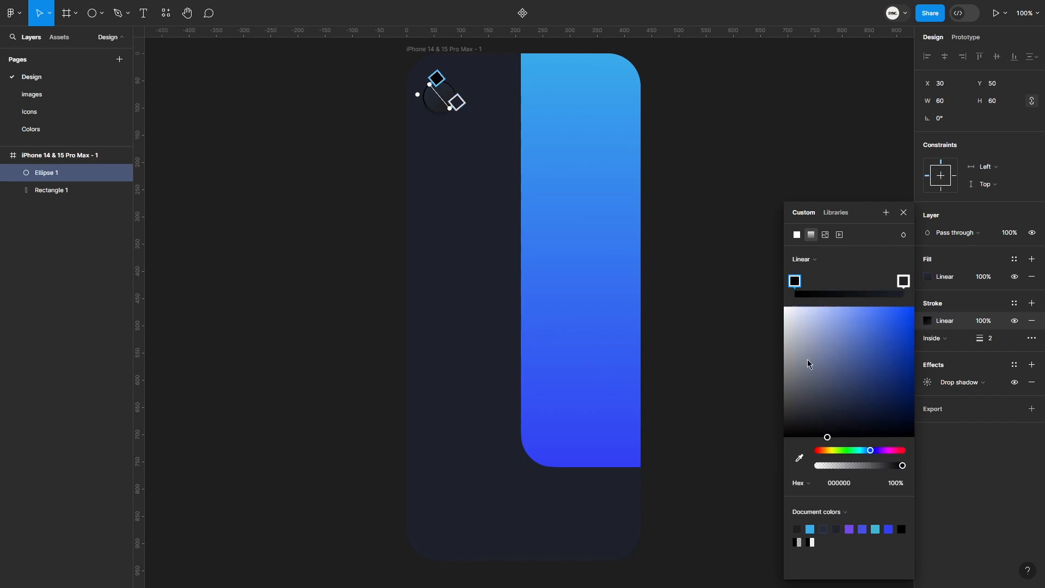
drag(808, 359, 729, 266)
drag(457, 102, 436, 93)
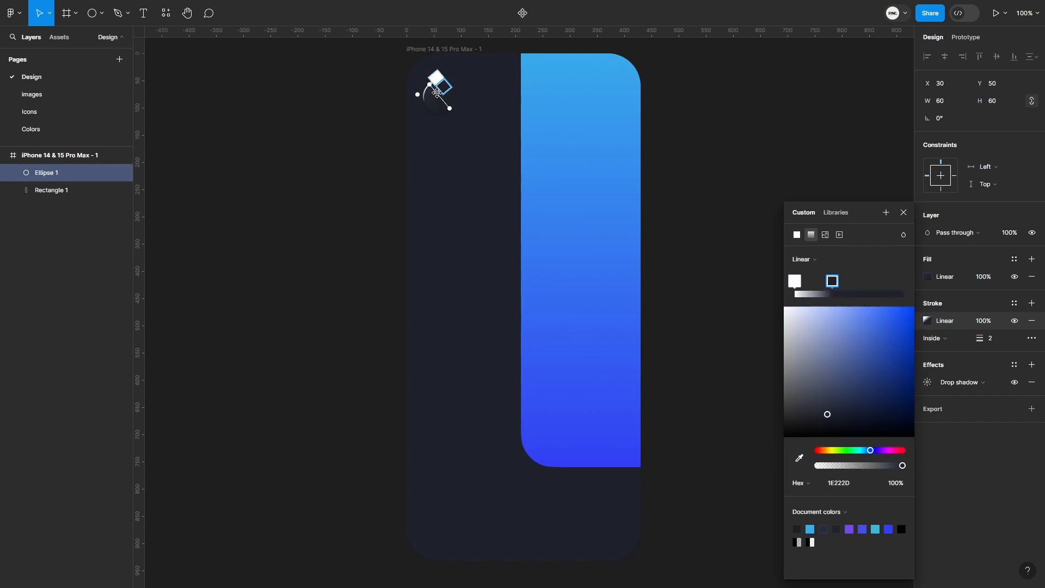
click(915, 221)
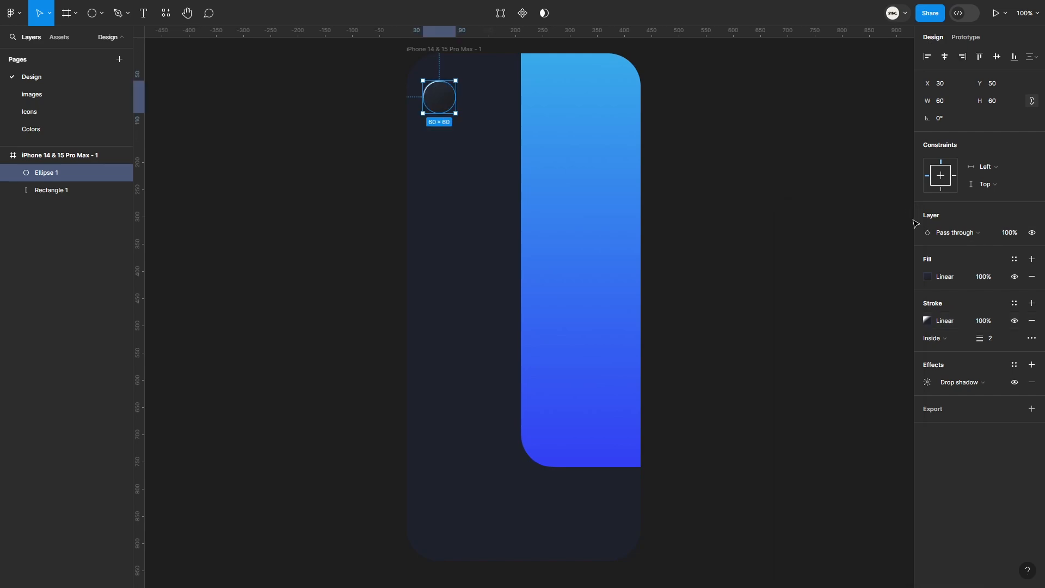
- Offset the circle's drop shadow to X -4 and Y -5, and set its colour to A8A8A8
click(976, 383)
click(928, 383)
drag(796, 409, 790, 430)
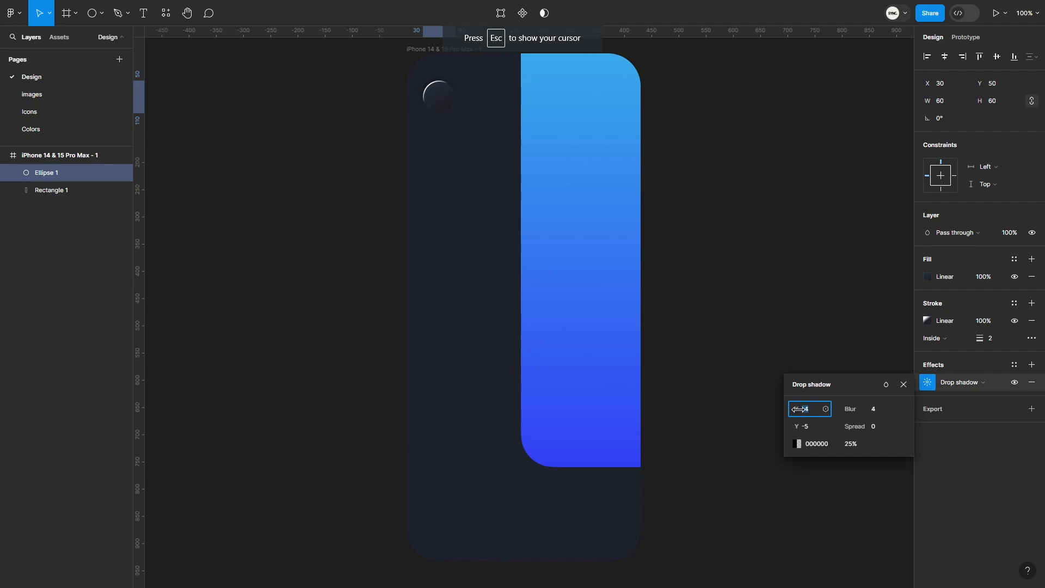
click(797, 444)
drag(661, 382, 617, 351)
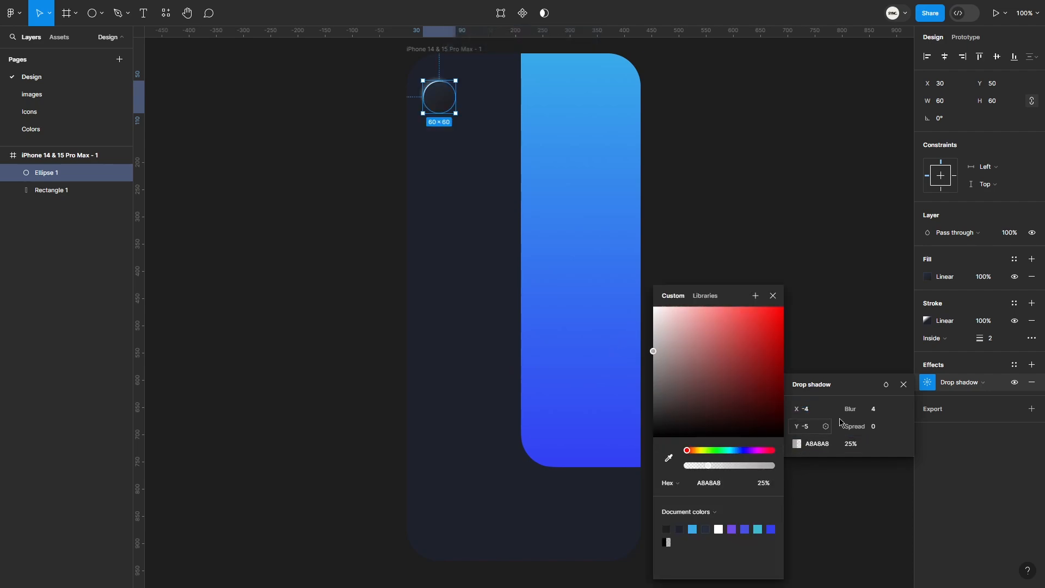
click(964, 450)
- Set the light drop shadow's blur to 9.5 and its Y offset to -4
click(928, 379)
click(875, 412)
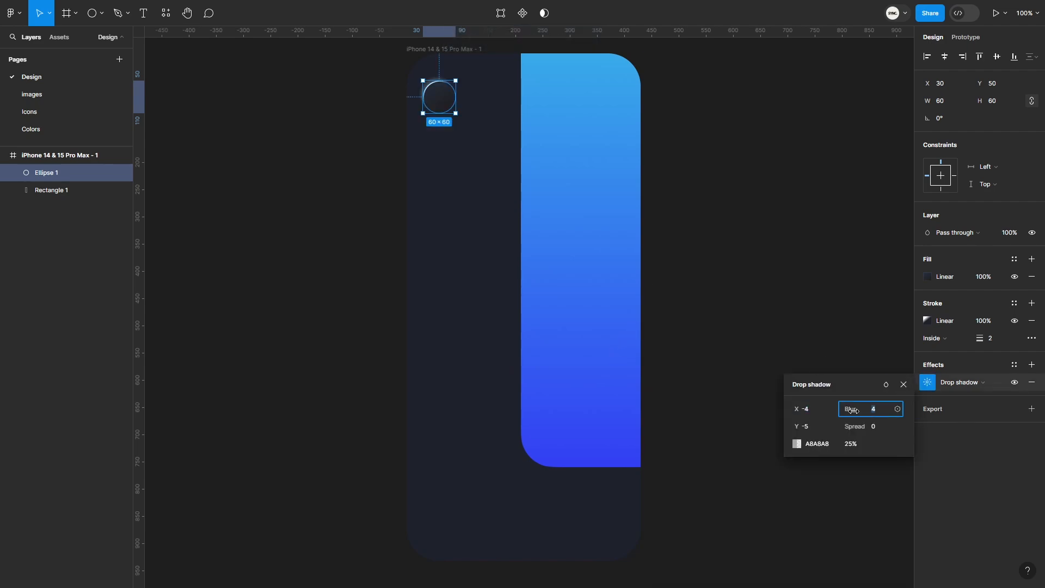
drag(853, 411, 1039, 415)
drag(915, 420, 882, 416)
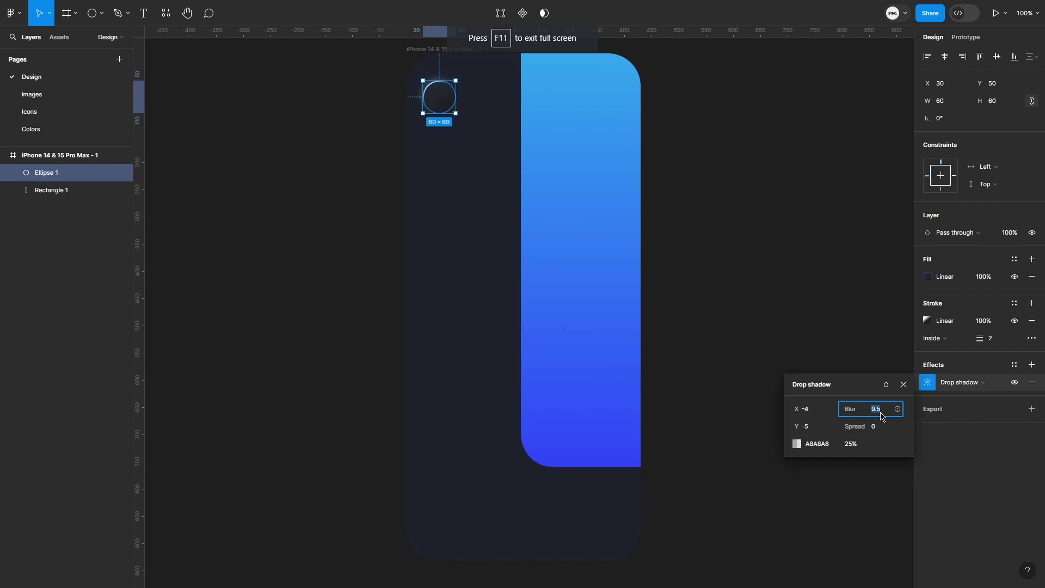
click(811, 410)
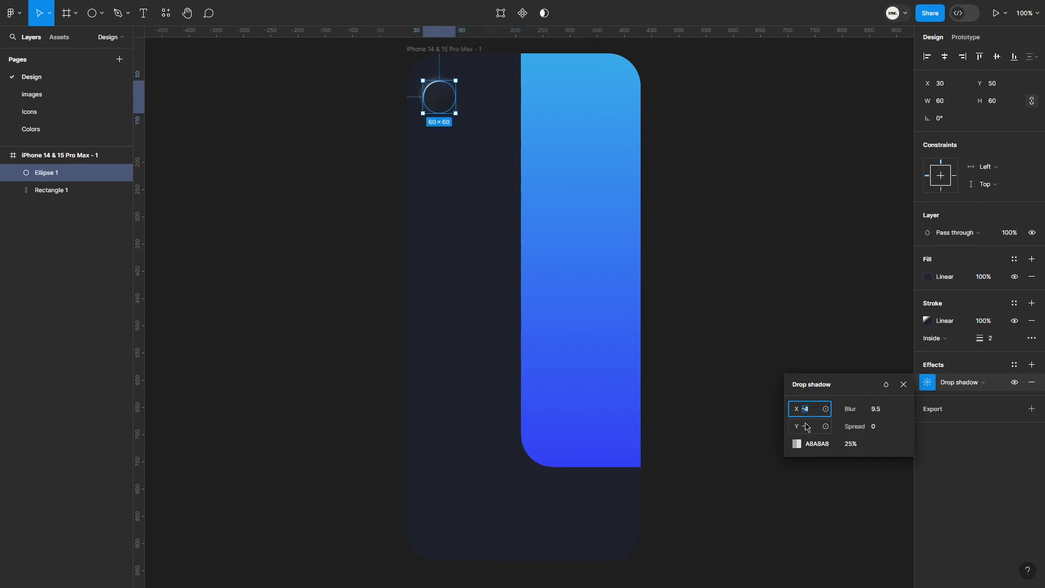
click(806, 427)
text(4)
key(Return)
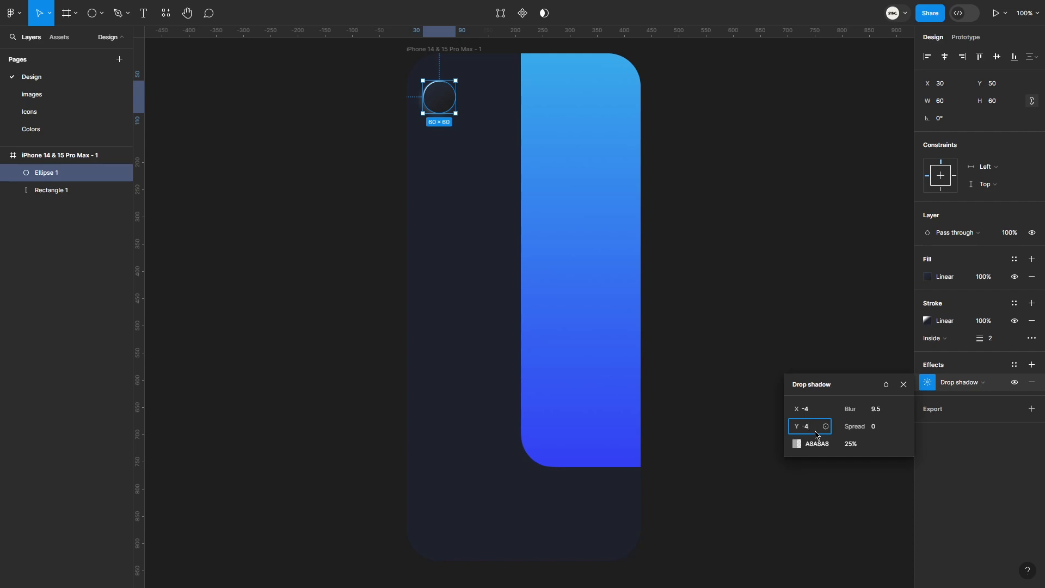
key(Return)
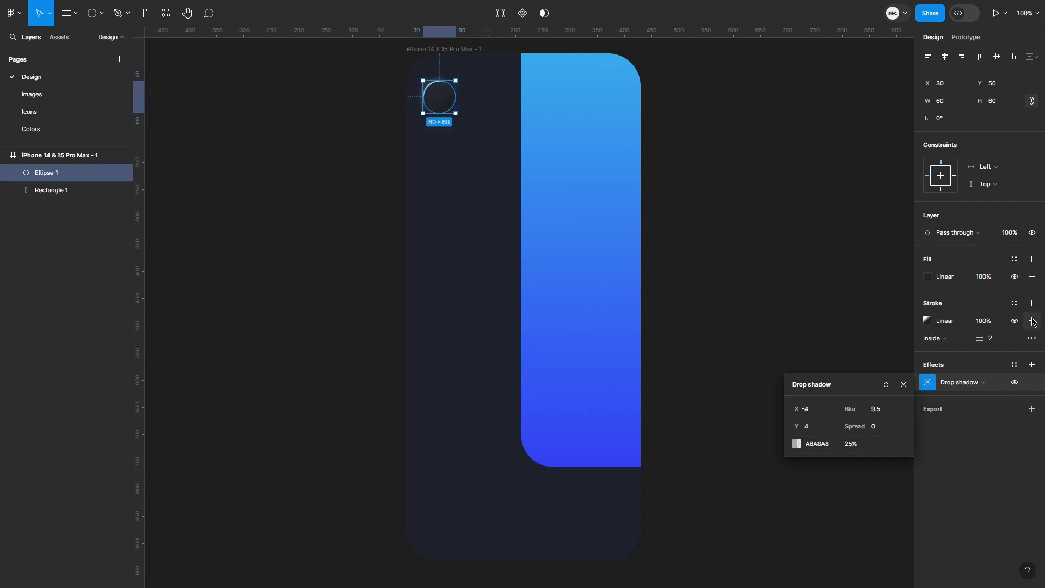
- Add a second drop shadow to the circle with X and Y offsets of 7
click(1032, 365)
click(927, 382)
click(800, 409)
drag(800, 409, 806, 429)
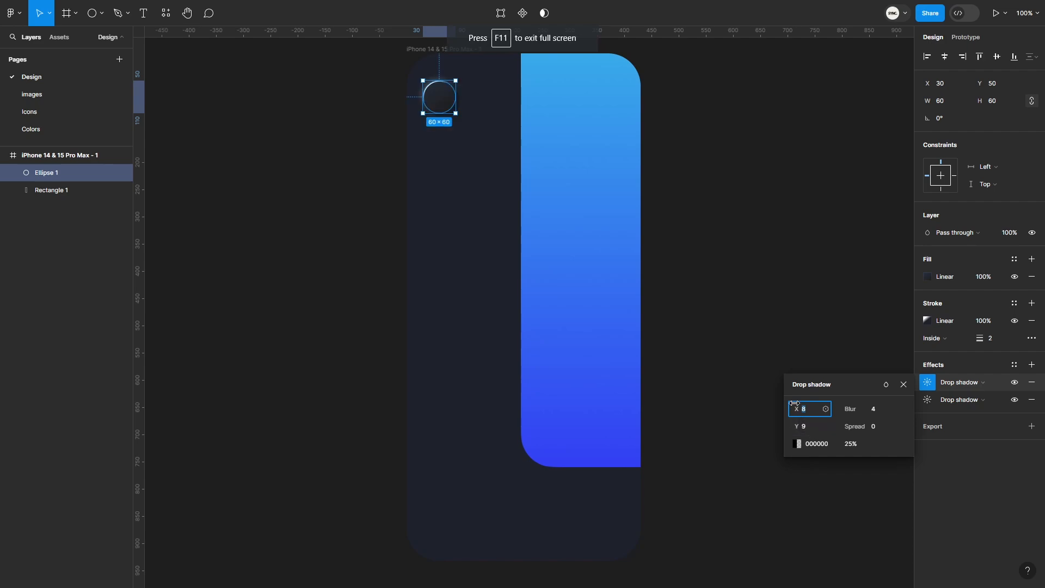
text(7)
click(809, 428)
text(7)
click(836, 396)
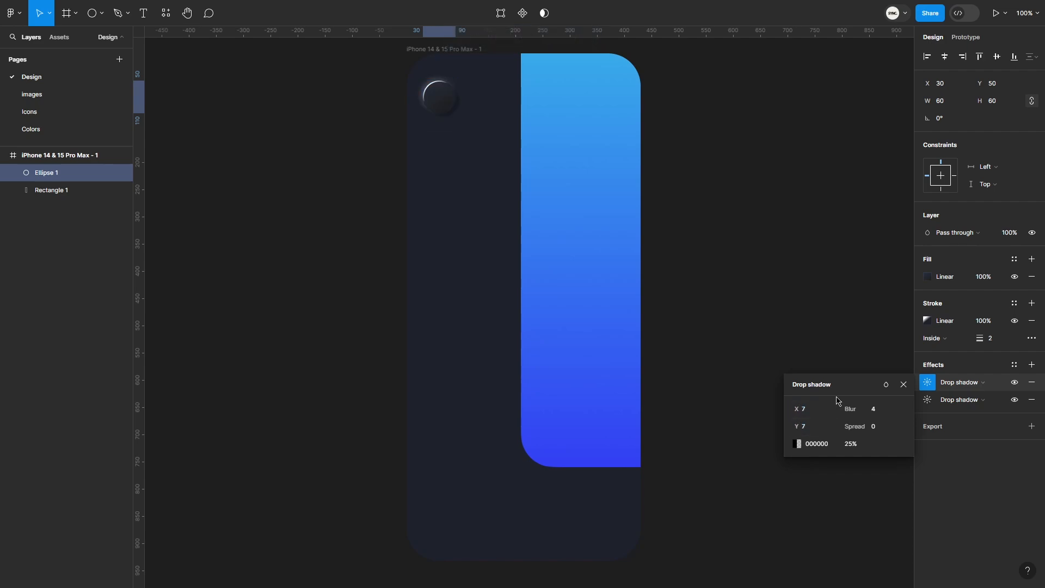
- Set the second drop shadow's X and Y offsets to 6
click(809, 412)
click(808, 428)
text(6)
click(826, 410)
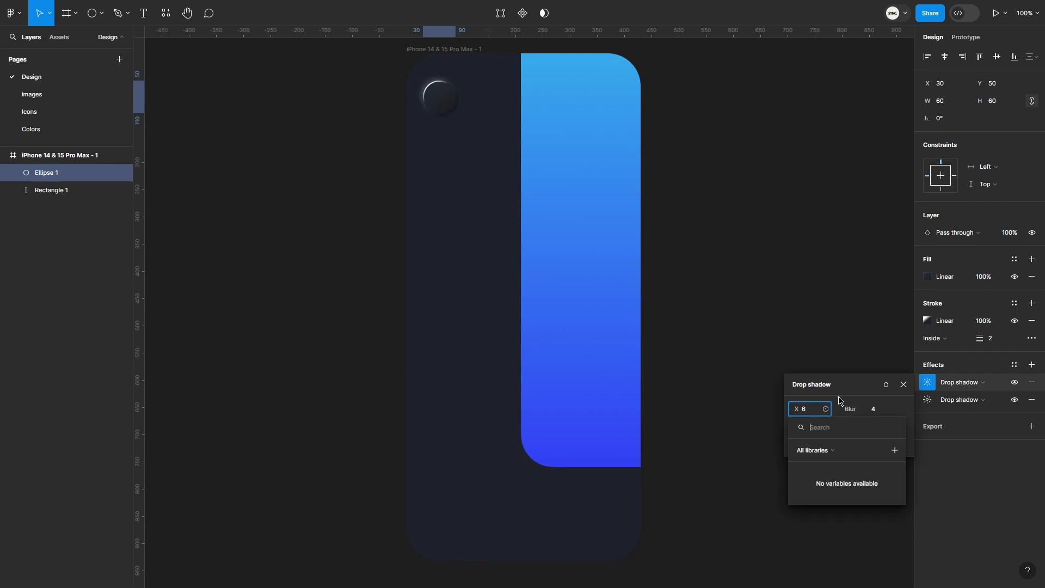
- Set the second drop shadow's blur to 8.1 and its spread to 1
click(923, 391)
drag(856, 408, 901, 408)
click(877, 428)
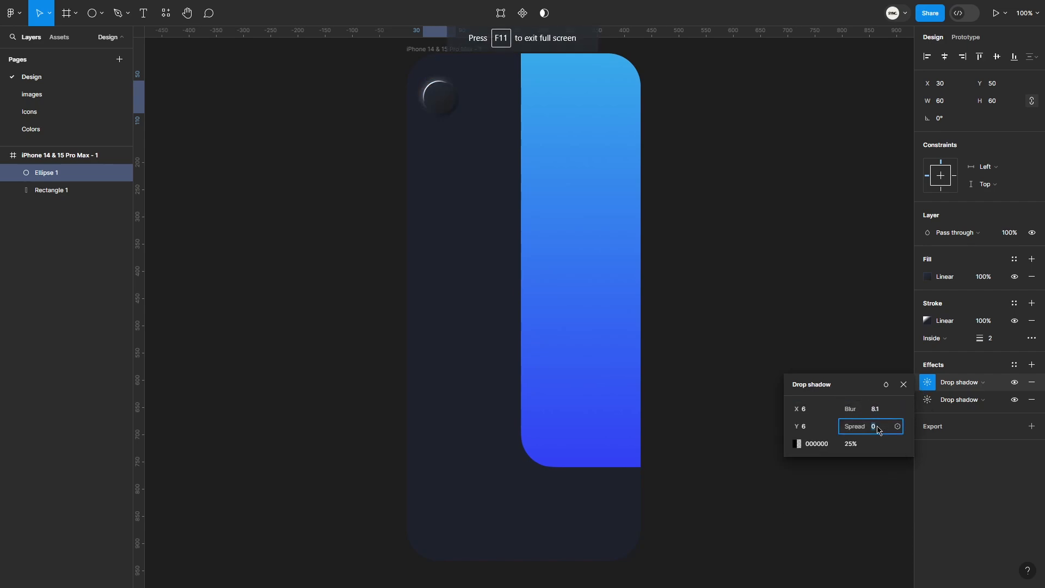
text(1)
click(863, 394)
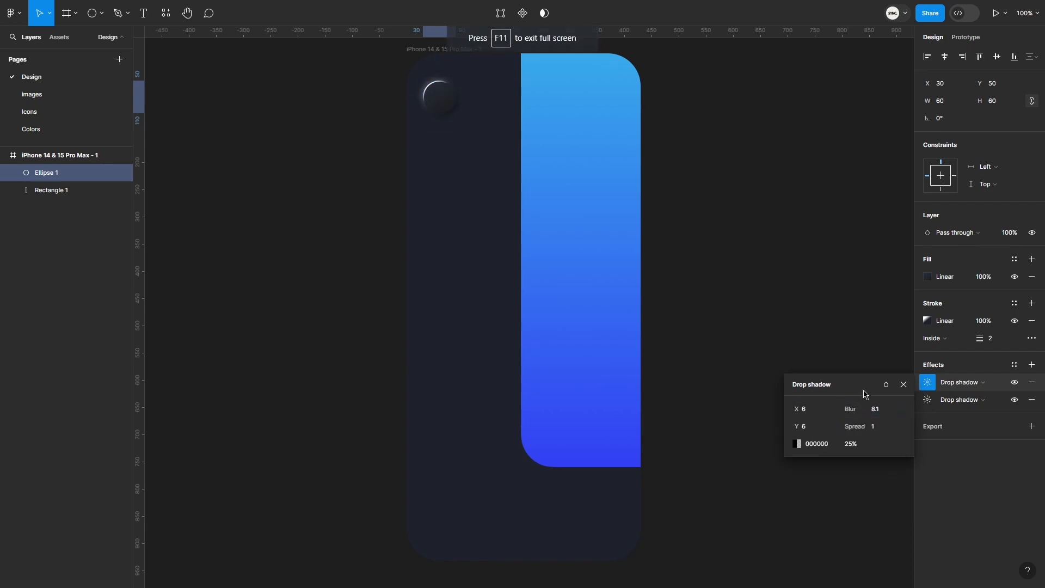
click(301, 178)
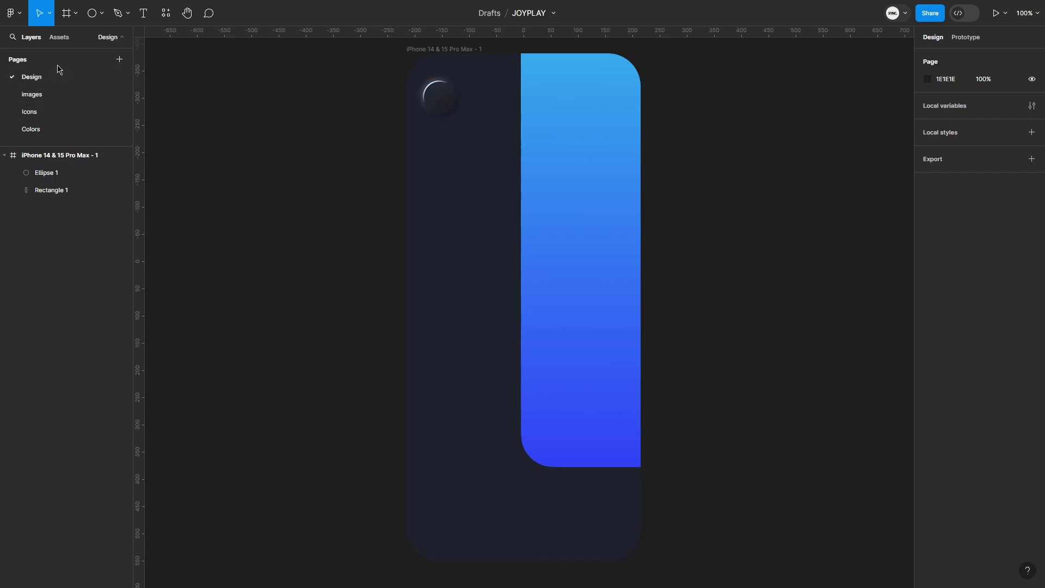
- Paste the menu icon into the frame, size it to 35, and place it on the neumorphic circle
key(ctrl+v)
click(1009, 102)
text(35)
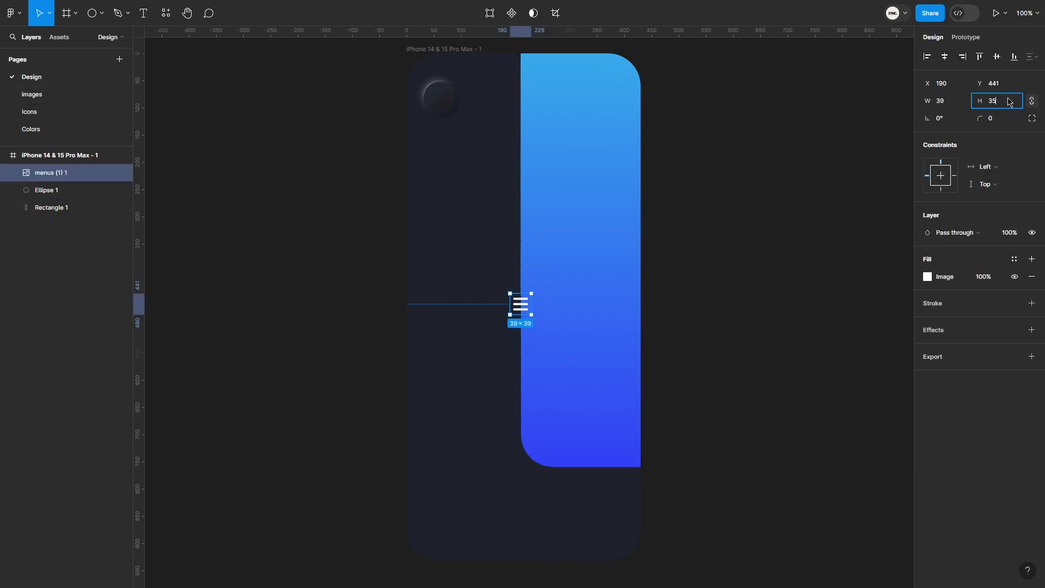
click(836, 315)
drag(520, 309, 419, 127)
- Group the menu icon with the circle beneath it
click(466, 77)
key(ctrl+g)
click(772, 168)
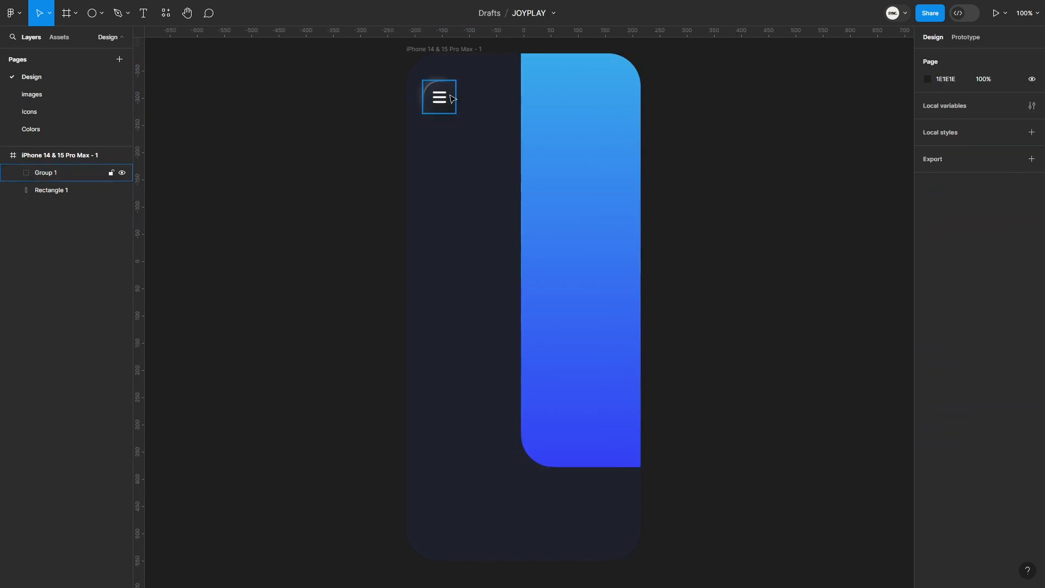
double_click(455, 94)
click(285, 77)
- Add a 60 × 60 circle on the upper part of the blue panel at X 340, Y 50
click(92, 13)
click(571, 110)
click(1006, 103)
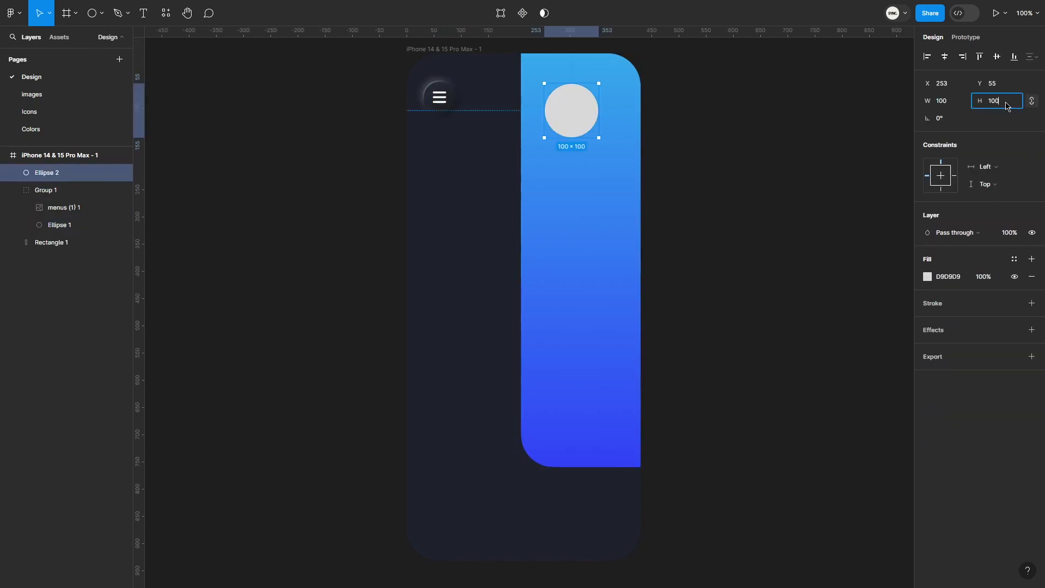
text(60)
key(Return)
drag(561, 106, 610, 102)
- Fill the new circle with the dark colour 1E222D sampled from the frame background
click(928, 277)
click(799, 458)
click(488, 392)
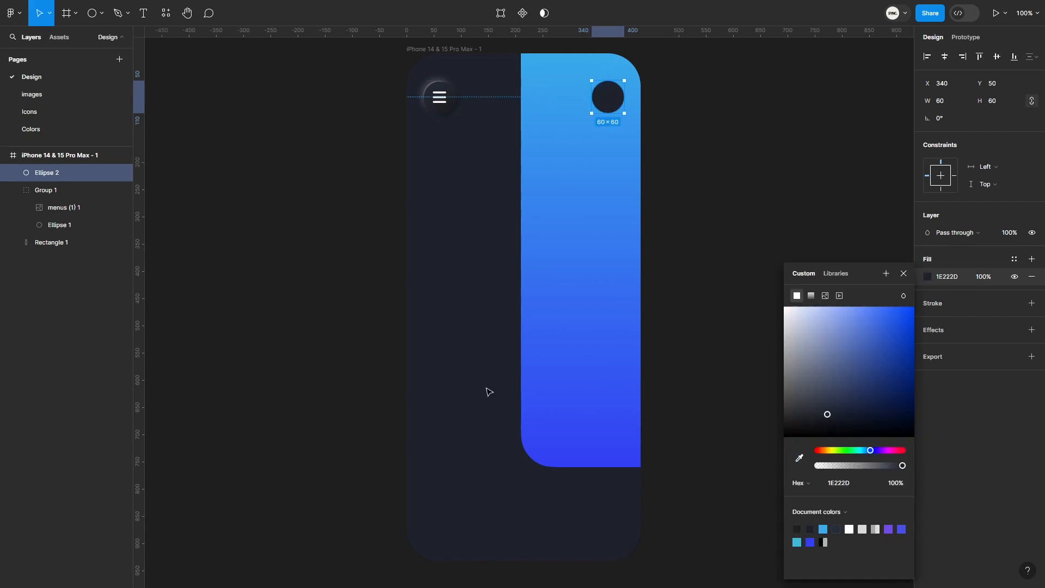
click(684, 229)
- Add the heading text "Featured" below the menu button at font size 45
key(t)
click(430, 163)
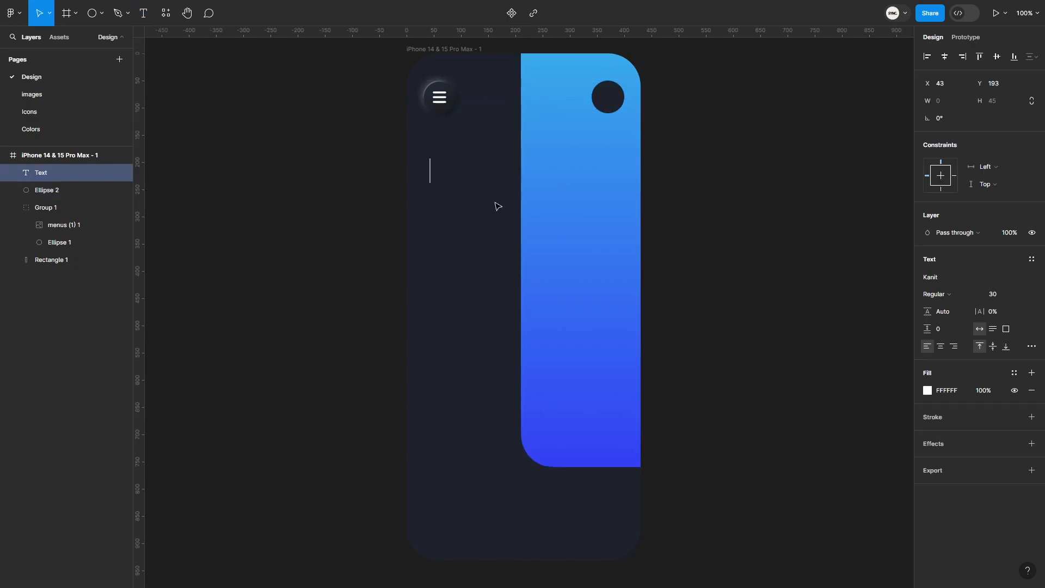
text(Featured)
key(Escape)
click(1024, 295)
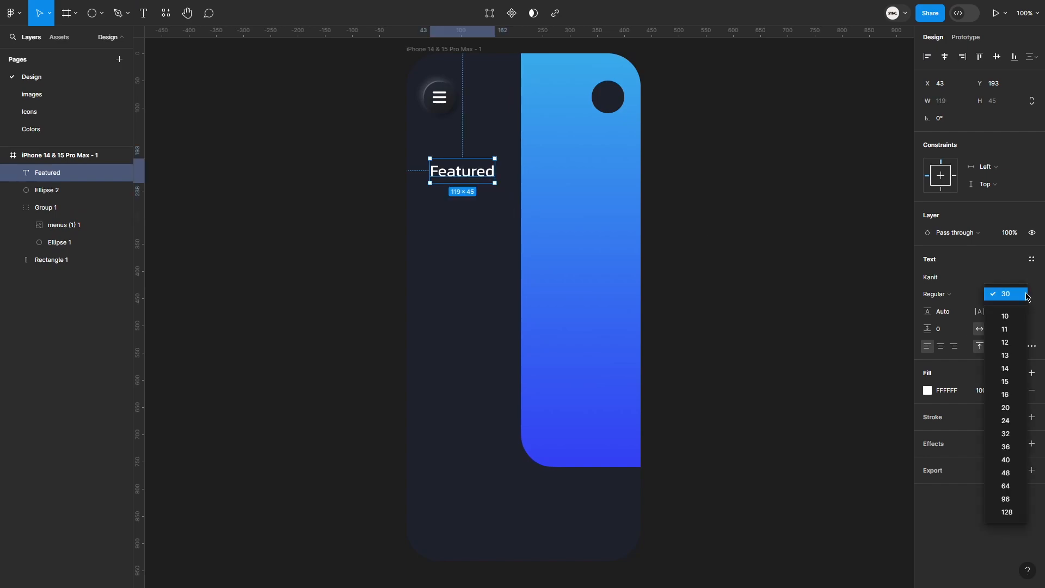
text(45)
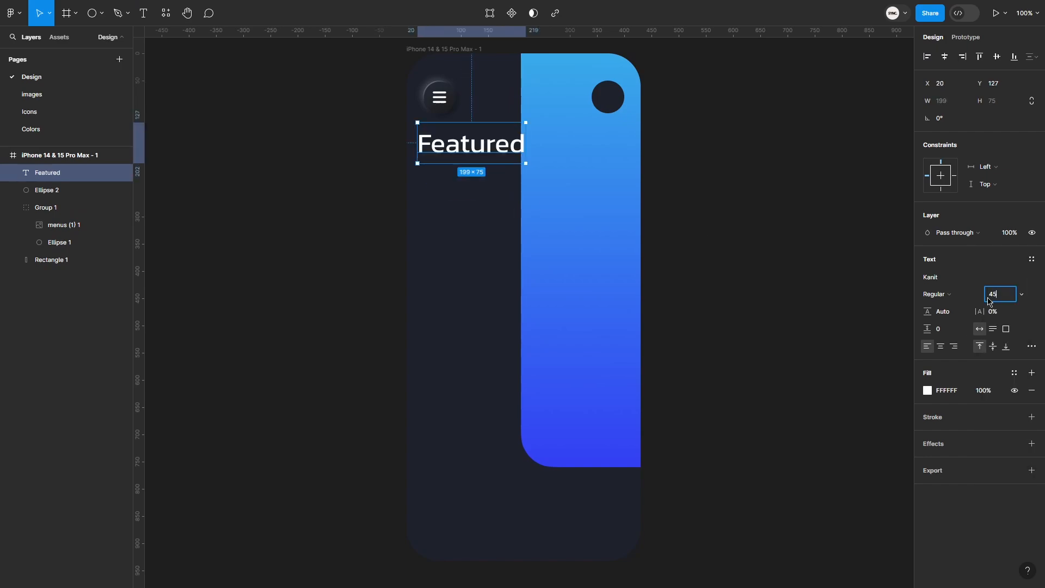
key(Return)
- Duplicate the "Featured" heading directly below itself and change the copy's text to "Products"
drag(450, 147, 450, 179)
double_click(449, 177)
text(Products)
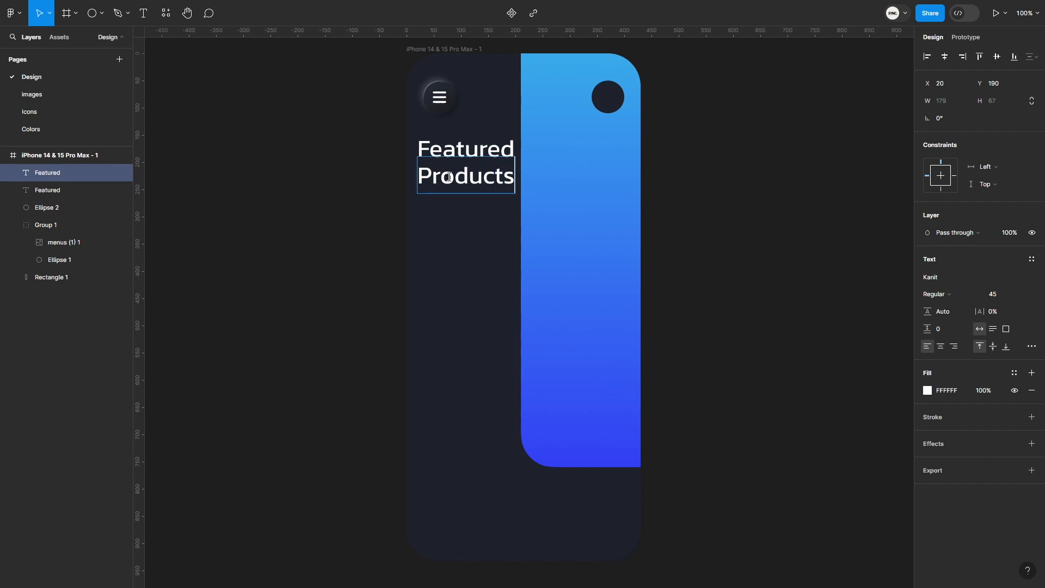
key(Escape)
- Turn "Products" into outlined text by removing its fill and adding a 2 px FFFFFF stroke
click(960, 410)
click(1032, 390)
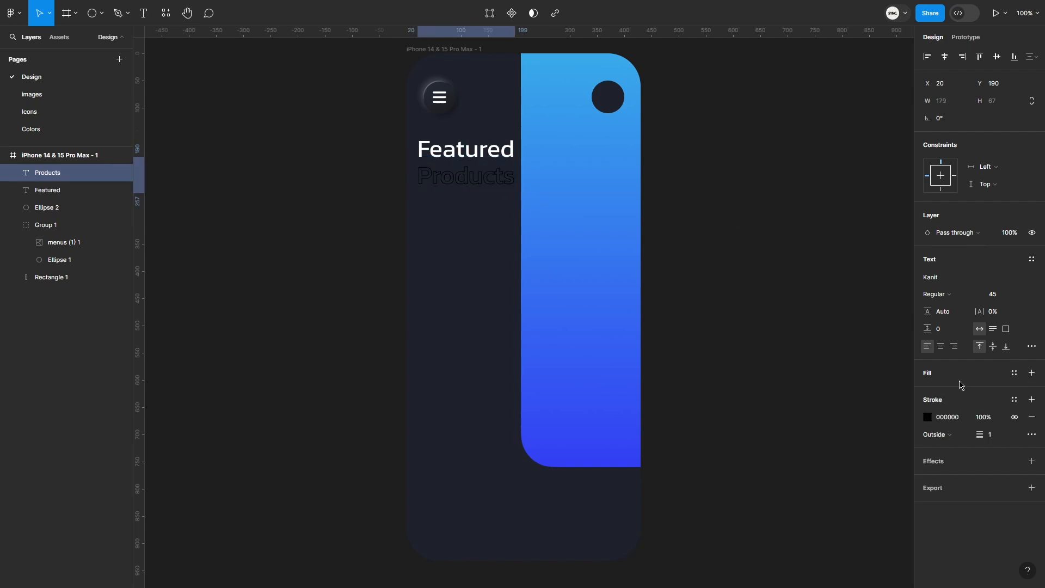
click(996, 437)
text(2)
key(Return)
click(928, 419)
text(ffffff)
key(Return)
click(710, 185)
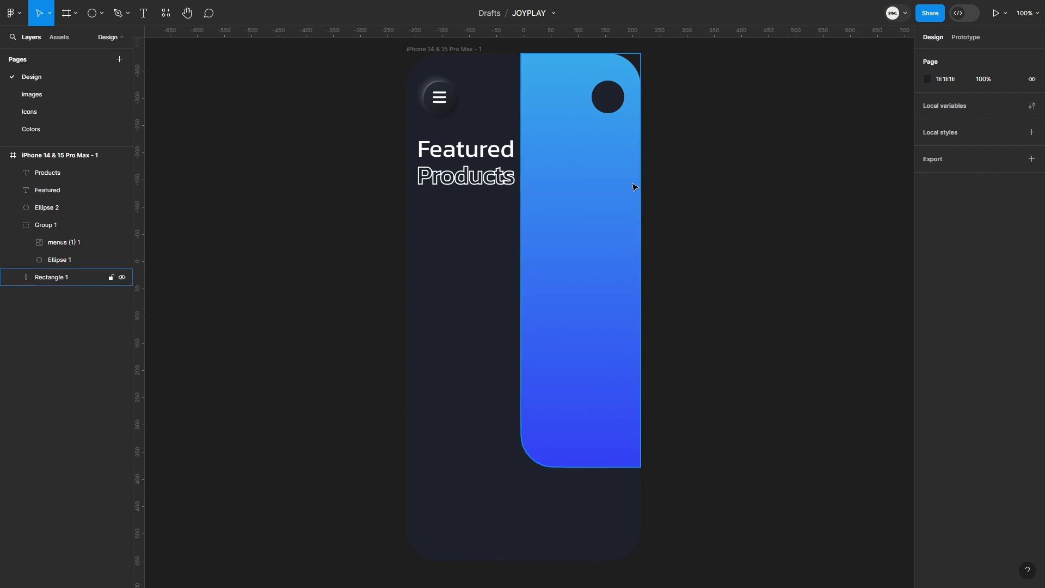
- Narrow the blue panel to a width of 197 from its left edge and reduce its bottom-left corner radius
click(522, 234)
drag(522, 234, 533, 235)
click(1032, 118)
click(820, 169)
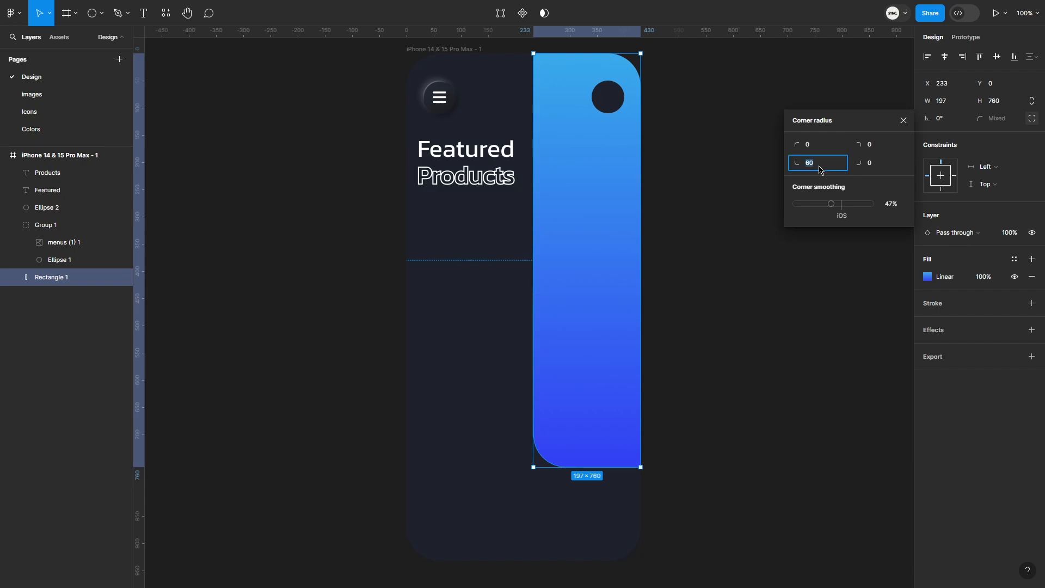
click(825, 332)
- Set the font size of both the "Featured" and "Products" headings to 50
click(47, 173)
shift+click(47, 190)
click(994, 338)
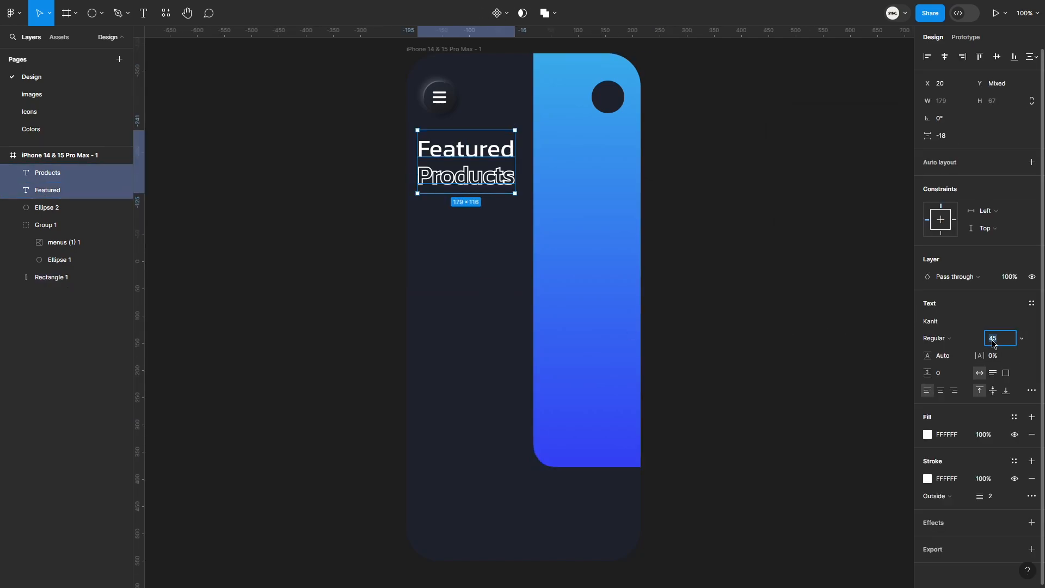
text(50)
key(Return)
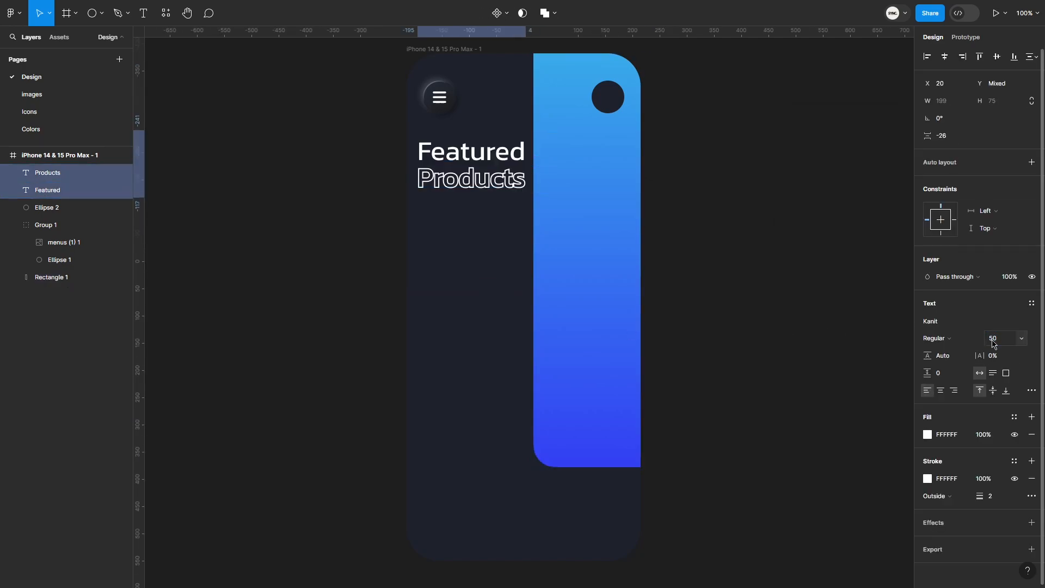
click(690, 221)
click(493, 153)
click(647, 188)
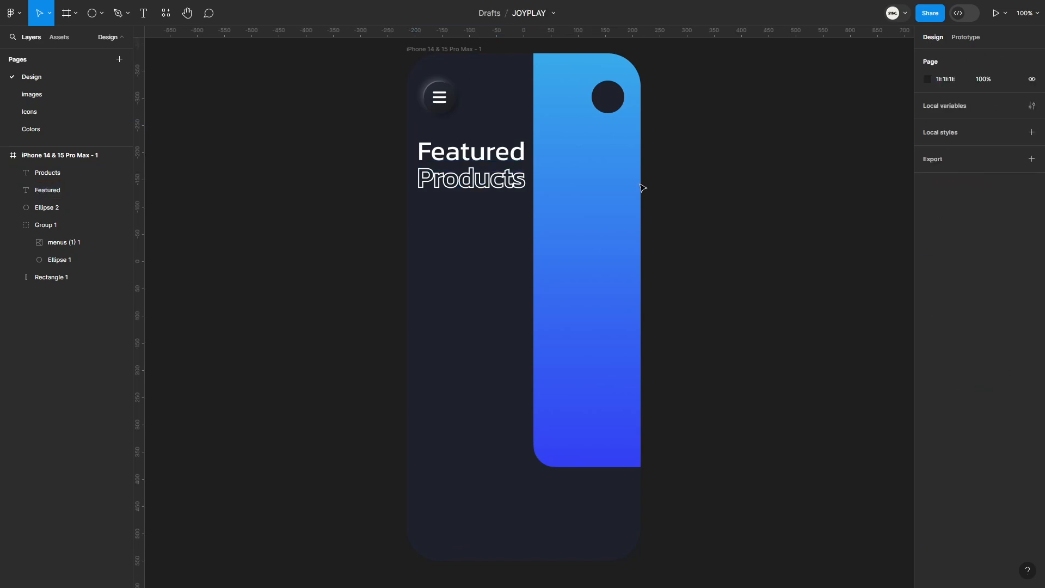
- Set the vertical spacing between the "Featured" and "Products" headings to -20
click(453, 148)
shift+click(455, 193)
click(958, 138)
text(-20)
key(Return)
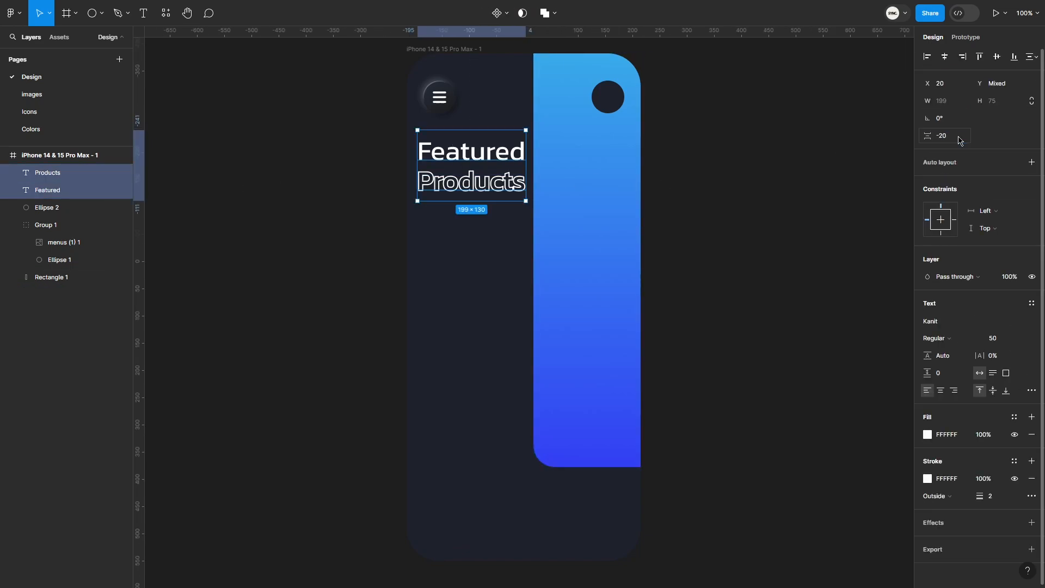
- Move both headings up together by about 8 px
key(Up)
key(Up)
key(Up)
key(Up)
key(Up)
key(Up)
key(Up)
key(Up)
click(867, 158)
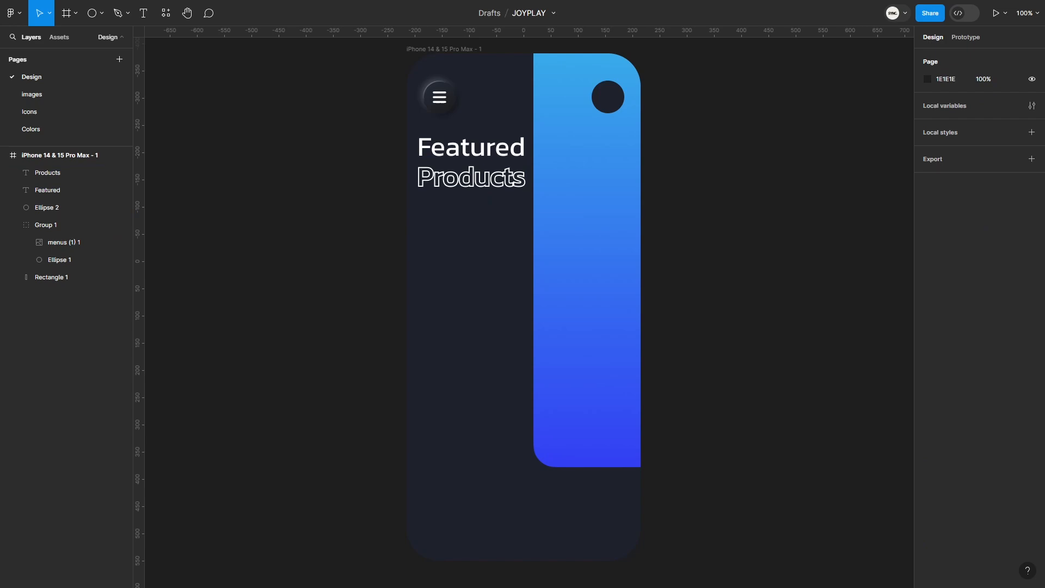
- Add a 100 × 100 rectangle below the "Products" heading at X 20, Y 286
click(102, 13)
click(71, 38)
click(422, 214)
drag(443, 243, 445, 237)
- Resize the new rectangle to 92 × 80 and round its corners to 17
click(1001, 103)
text(60)
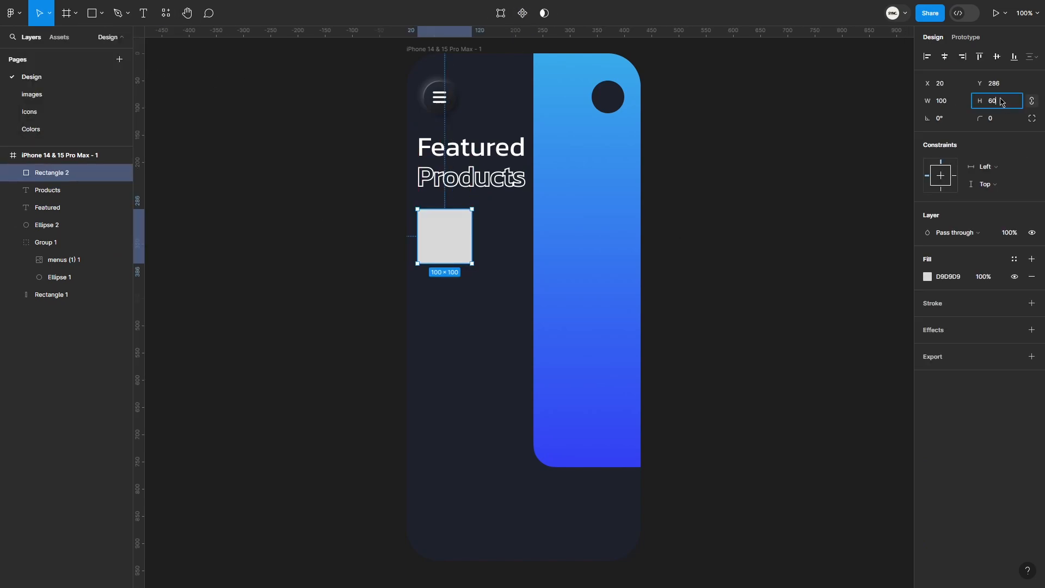
key(Return)
click(1002, 99)
text(80)
key(Return)
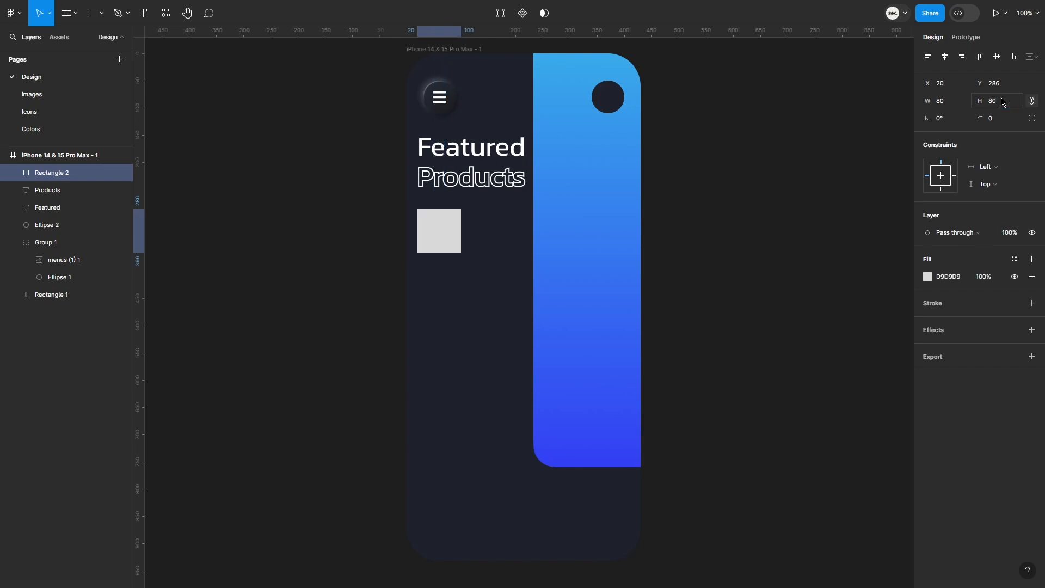
drag(461, 234, 468, 234)
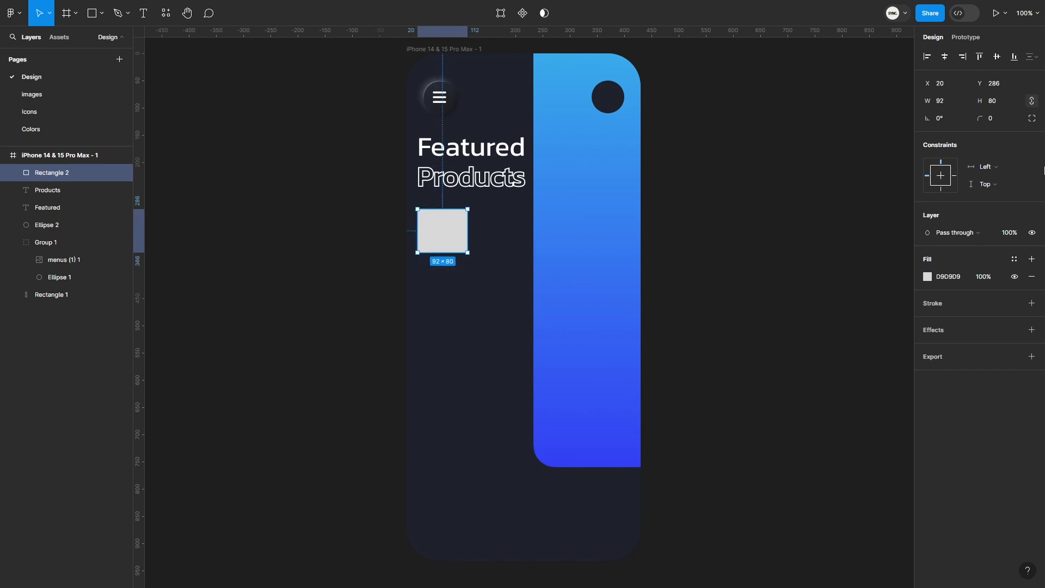
drag(981, 119, 1009, 118)
- Duplicate the rounded rectangle three times to the right to form an evenly spaced row of four
drag(443, 231, 501, 231)
key(ctrl+d)
key(ctrl+d)
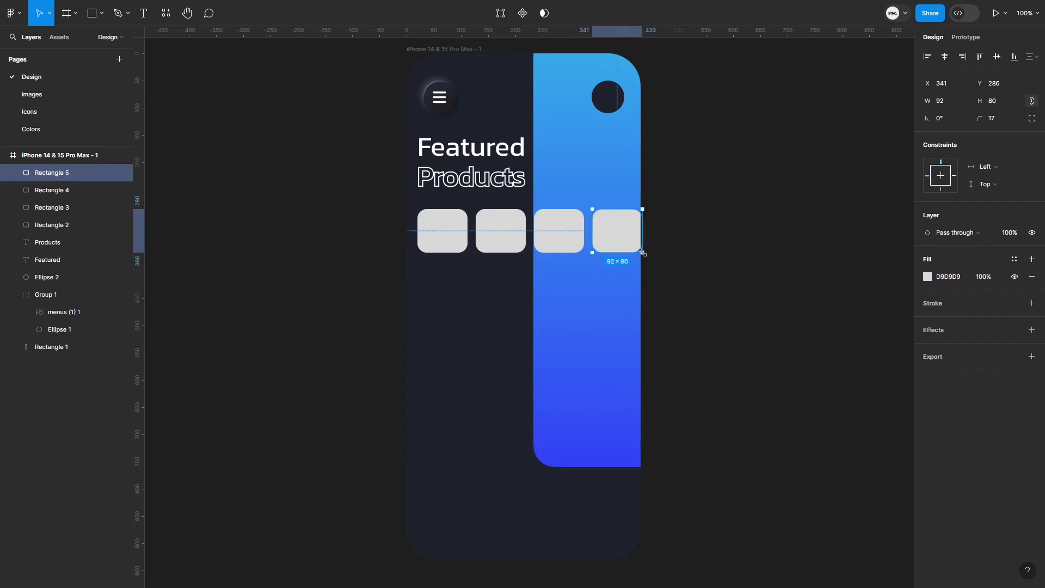
- Scale the row of four rounded rectangles to 392 × 76 and group them
shift+click(559, 239)
shift+click(501, 239)
shift+click(435, 246)
drag(643, 252, 629, 251)
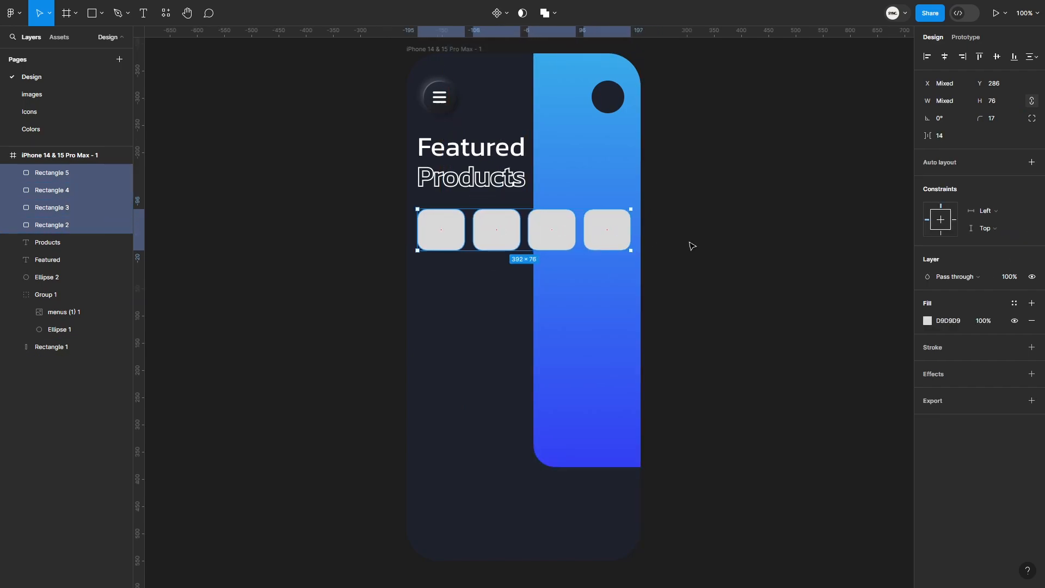
key(ctrl+g)
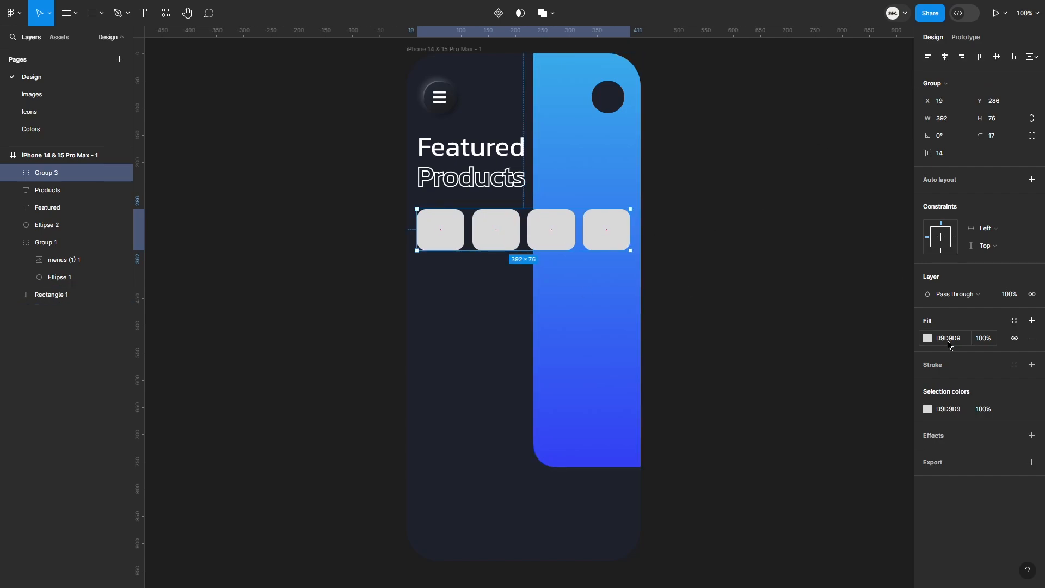
- Ungroup the outer group that wraps the row of rounded rectangles
click(927, 338)
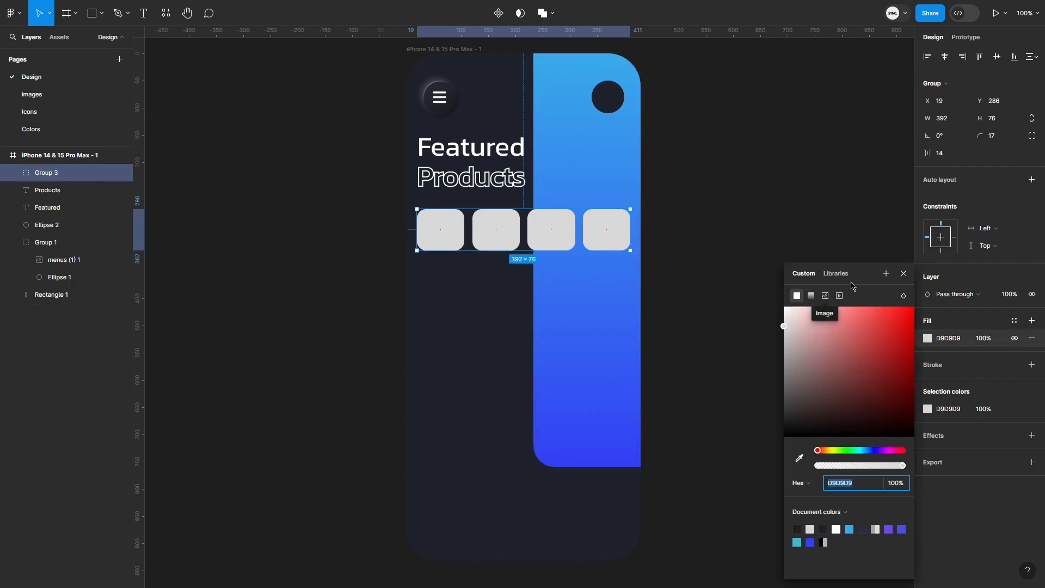
key(Escape)
right_click(566, 229)
click(576, 389)
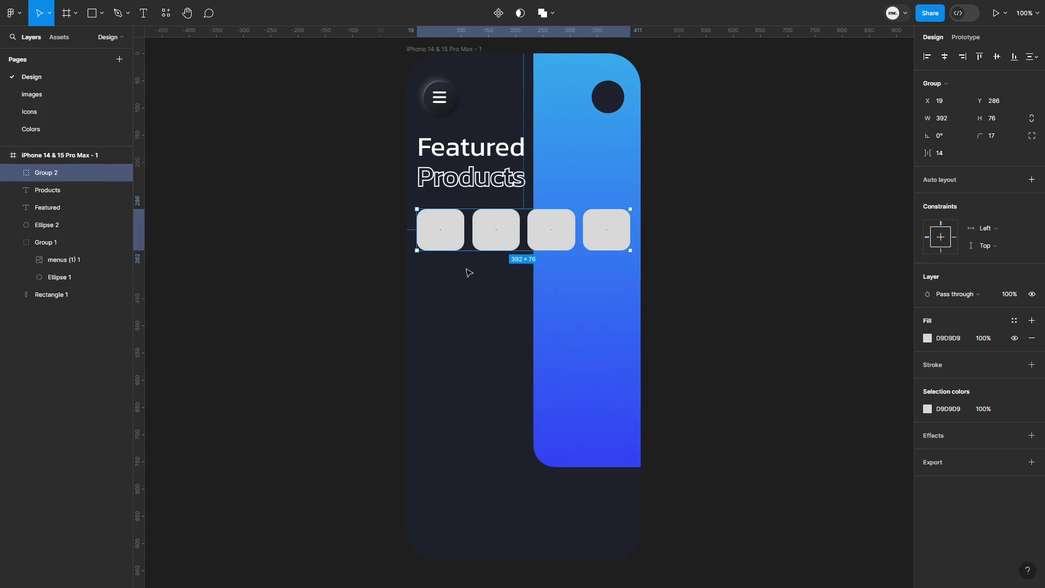
- Delete the three duplicate rounded rectangles, keeping only the first one of the row
click(467, 273)
ctrl+click(504, 245)
ctrl+click(558, 245)
click(609, 246)
shift+click(552, 245)
shift+click(495, 245)
key(Delete)
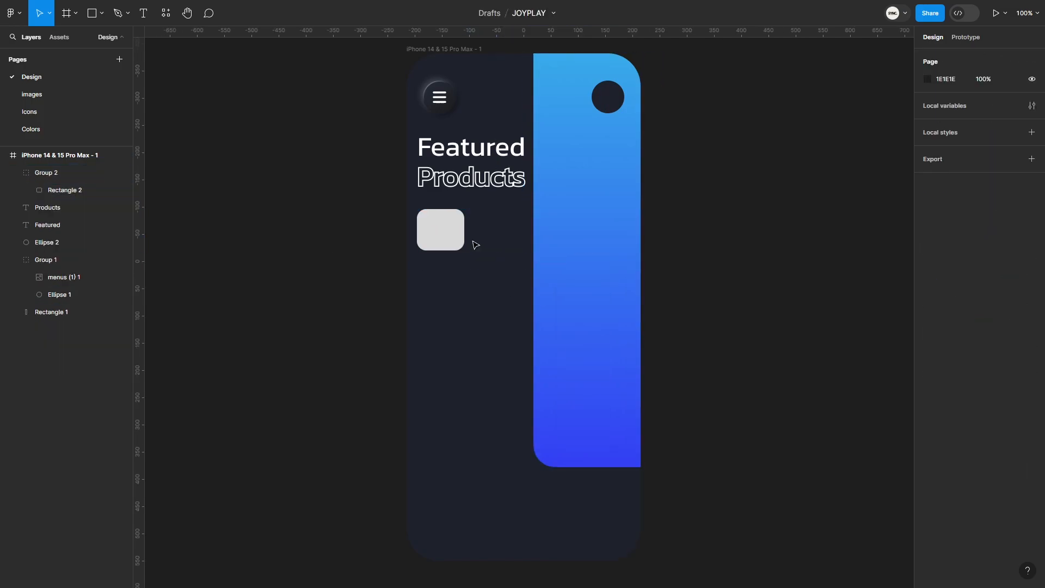
click(458, 238)
click(927, 321)
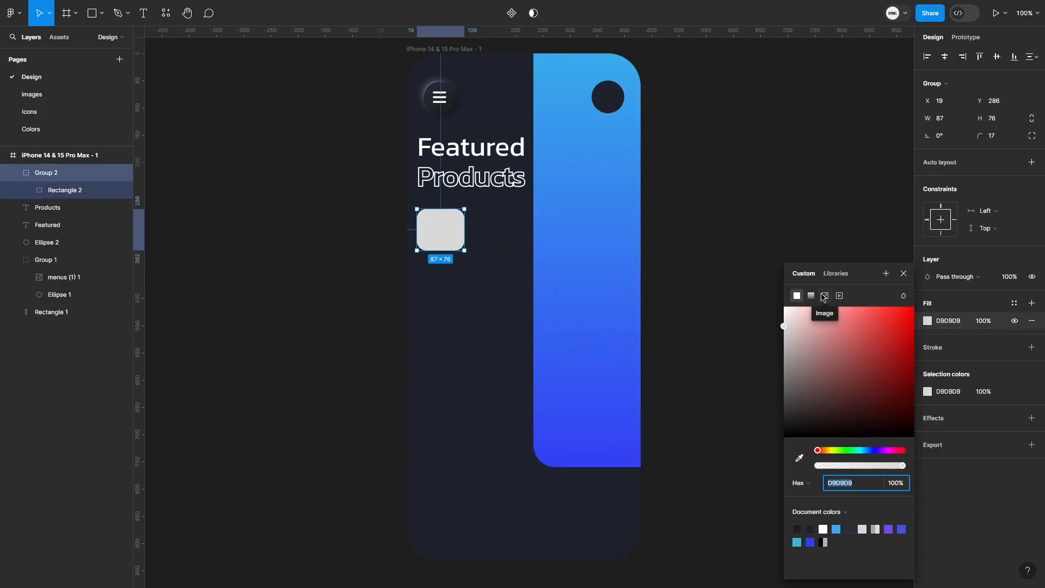
click(760, 200)
- Copy the menu circle's fill, stroke and shadow properties onto the rounded rectangle and set its corner radius to 17
click(450, 107)
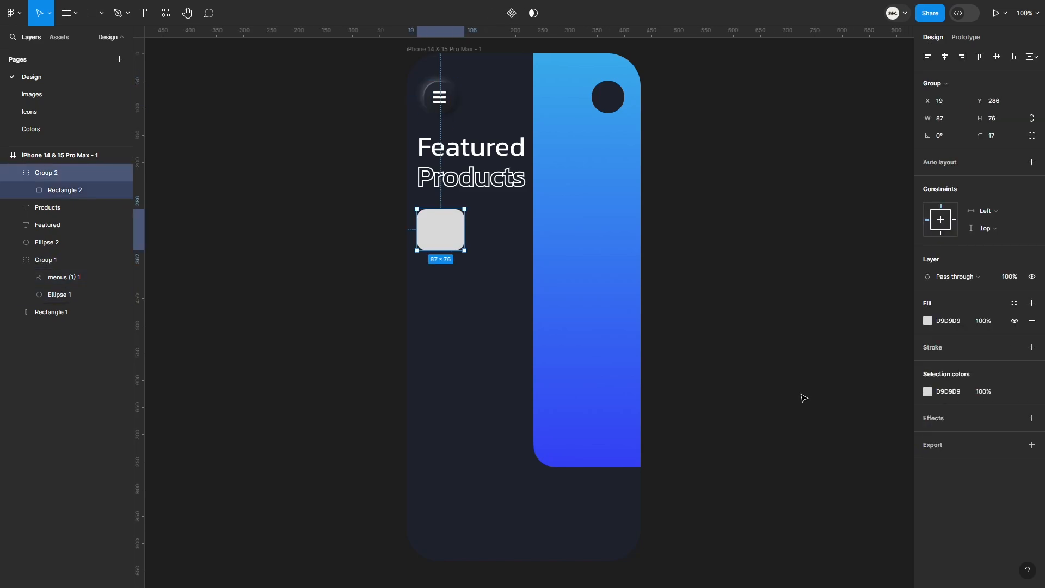
right_click(429, 226)
mouse_move(466, 276)
click(590, 350)
click(998, 137)
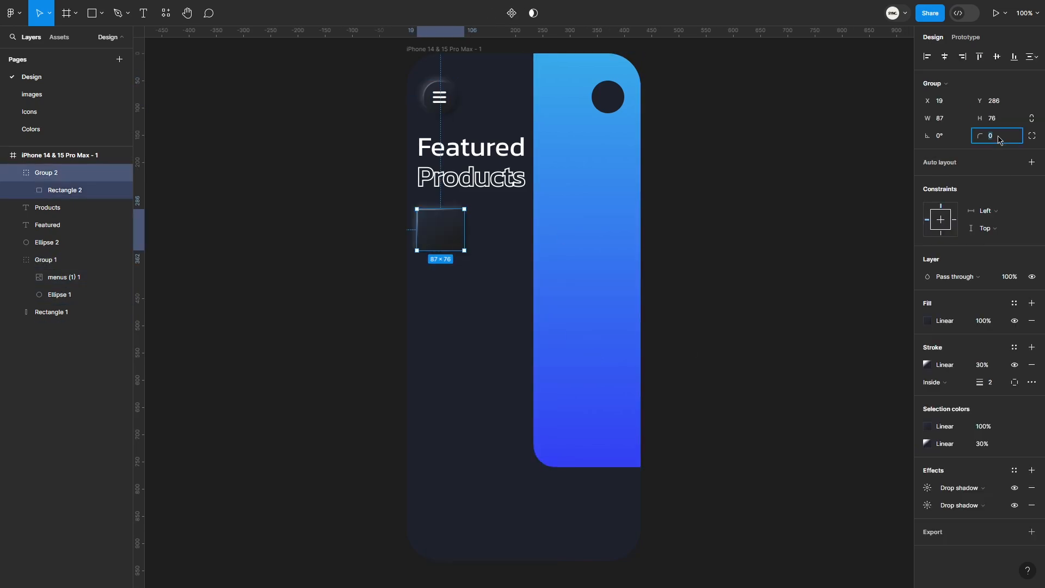
- Remove one of the rectangle's two drop shadows and edit the colour stops of its linear gradient fill
click(1032, 505)
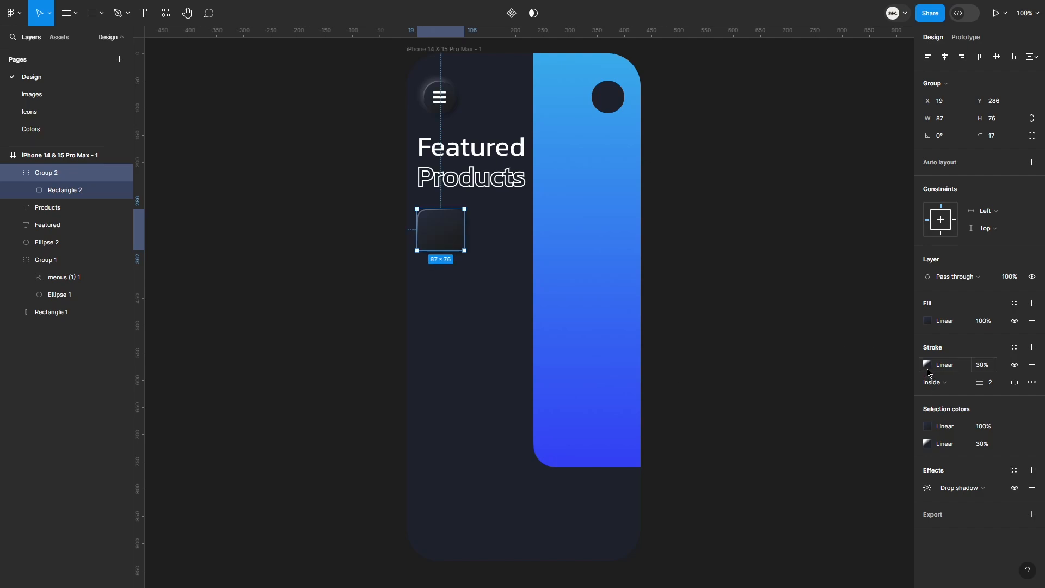
click(928, 321)
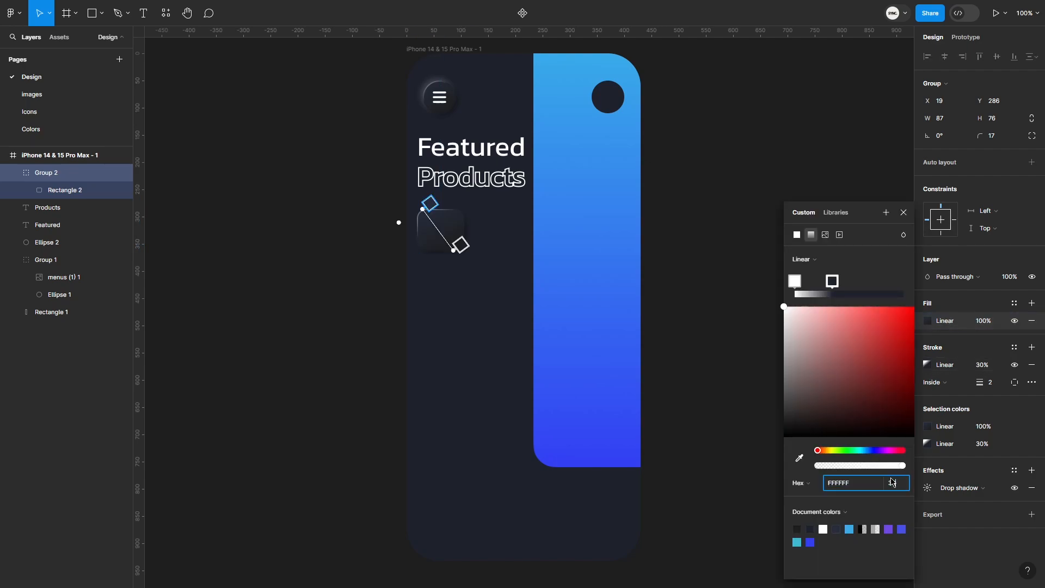
click(836, 281)
click(903, 212)
click(782, 194)
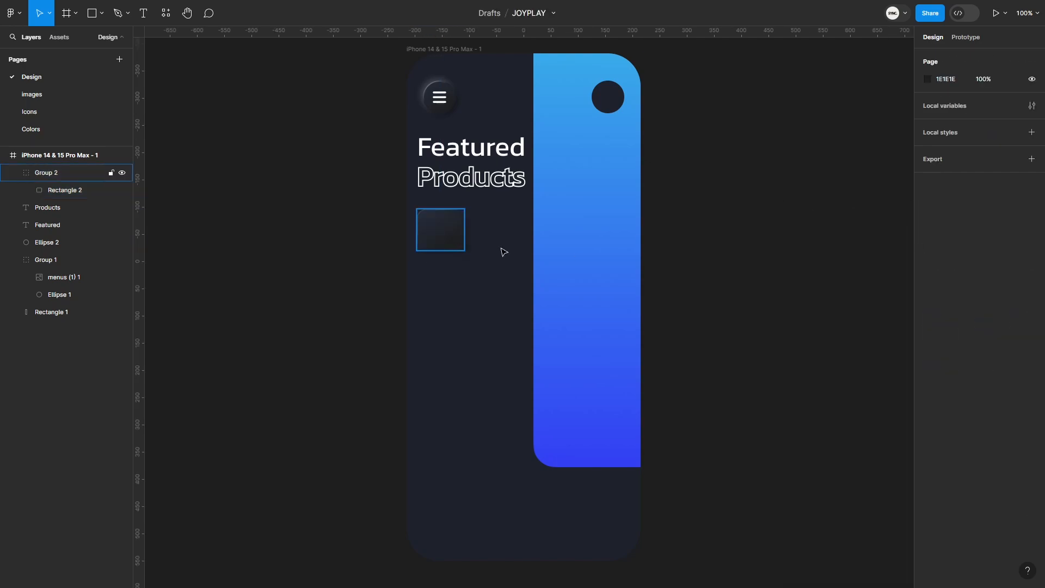
click(438, 242)
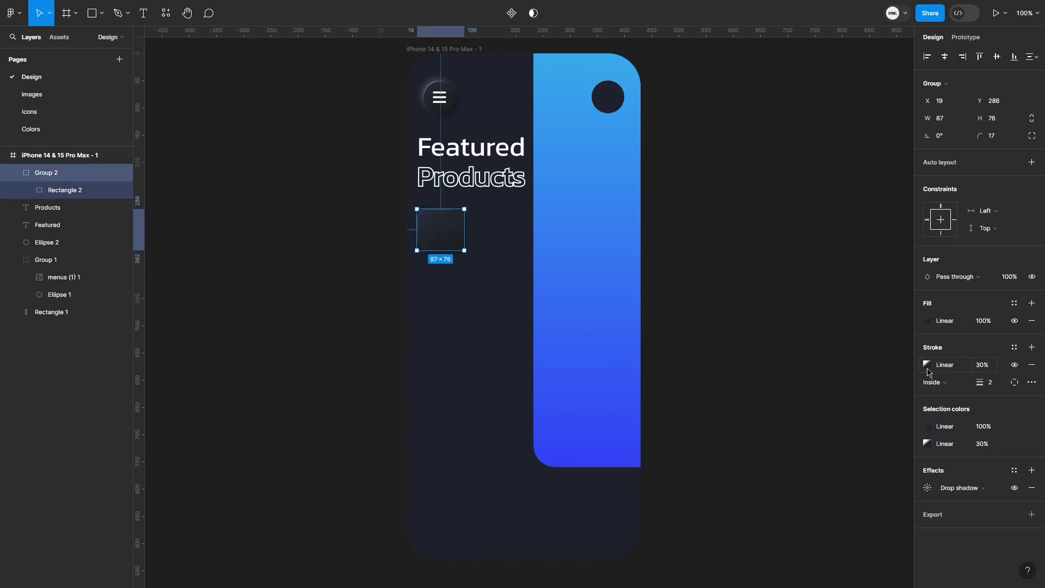
- Edit the stop opacities of the rounded tile's stroke gradient, setting the dark 1E222D stop to 10%
click(927, 365)
click(895, 489)
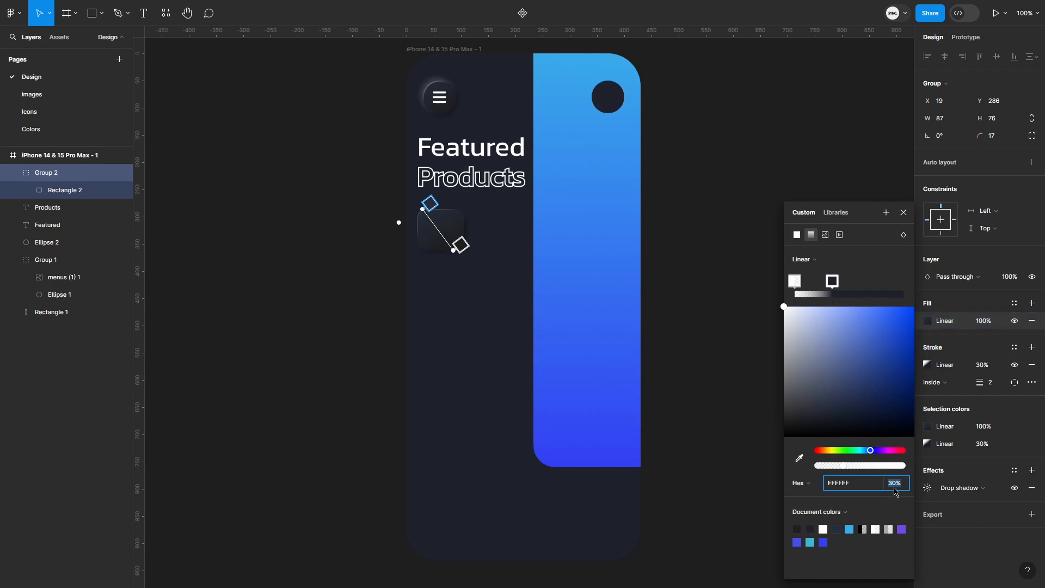
click(832, 281)
click(895, 483)
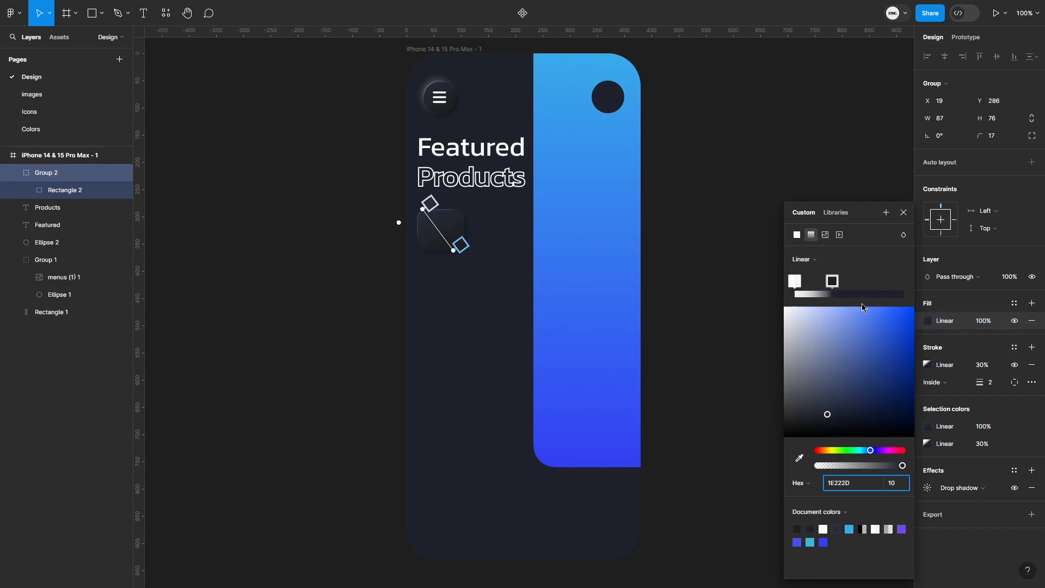
click(863, 259)
click(885, 223)
click(903, 213)
click(887, 222)
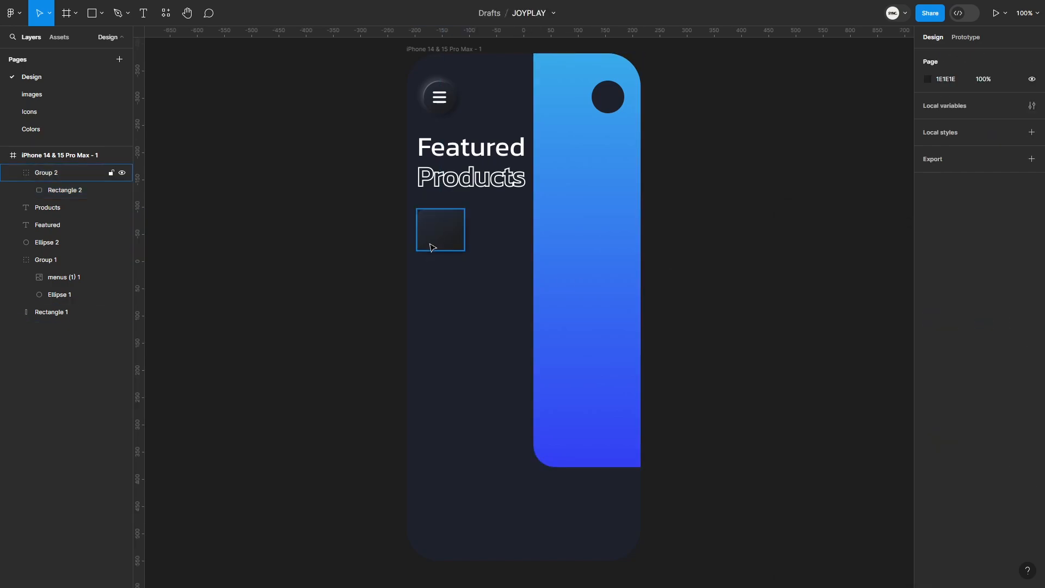
- Duplicate the rounded tile alongside itself and repeat the copy twice to form a row of four tiles
click(463, 248)
drag(437, 239, 497, 238)
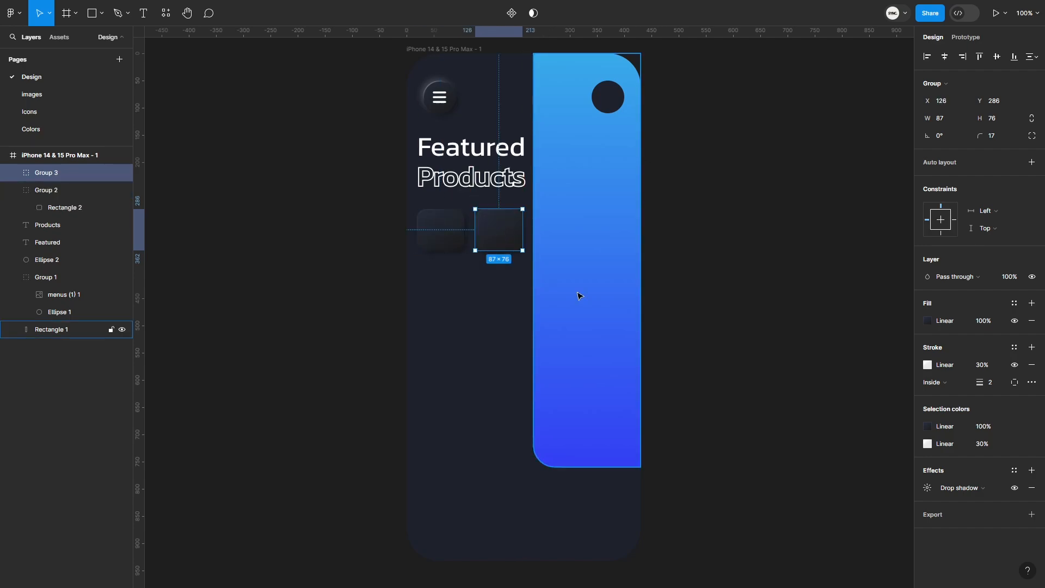
key(ctrl+d)
key(ctrl+d)
- Select all four tiles in the row and set their horizontal spacing to 15
shift+click(564, 248)
shift+click(506, 245)
shift+click(452, 242)
click(937, 154)
text(1)
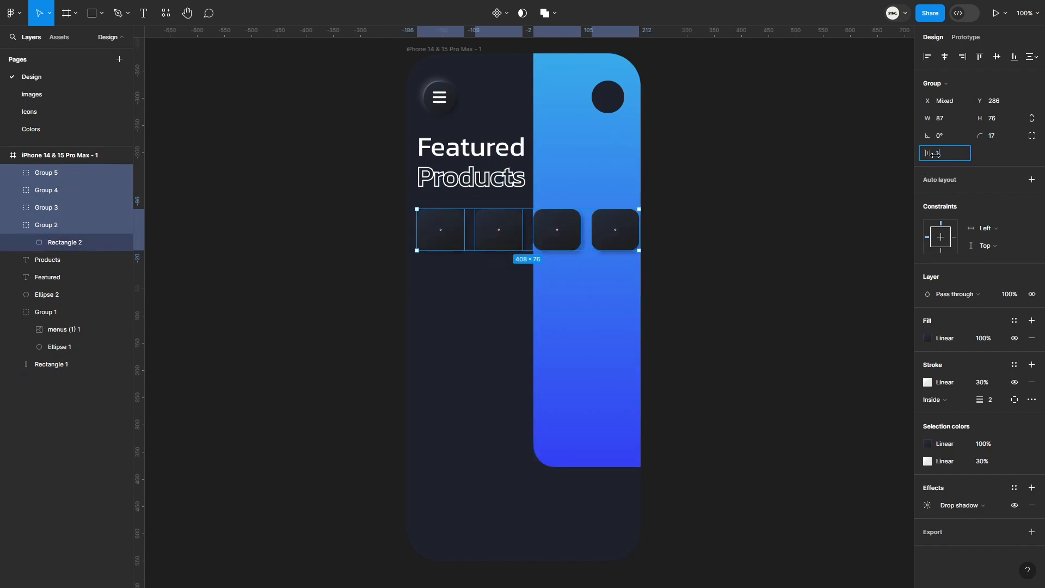
text(5)
key(Return)
click(713, 173)
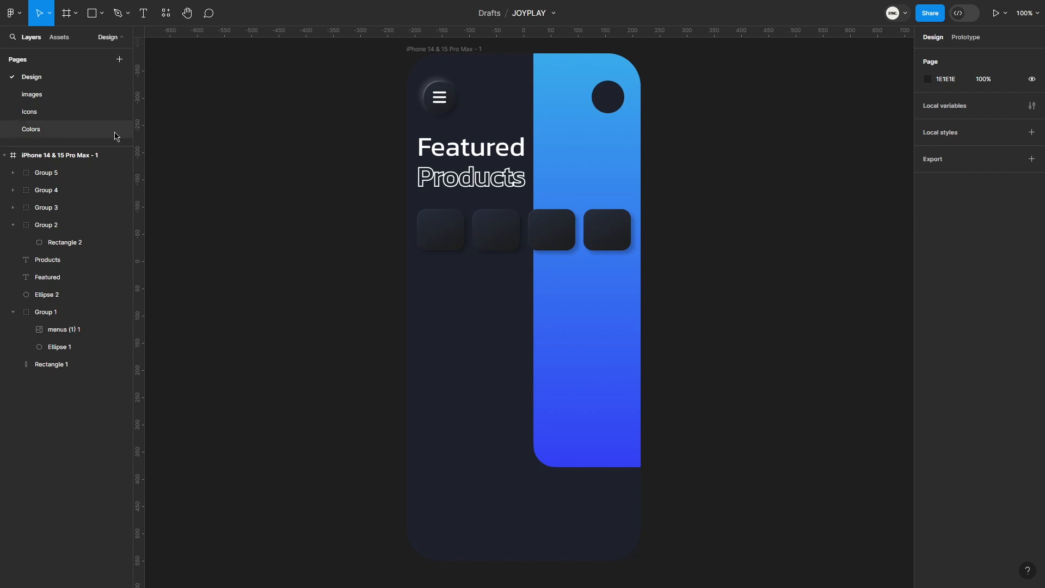
- Paste the category icons, resize the settings-sliders icon to 40 × 40 and centre it on the first tile
key(ctrl+v)
click(1009, 101)
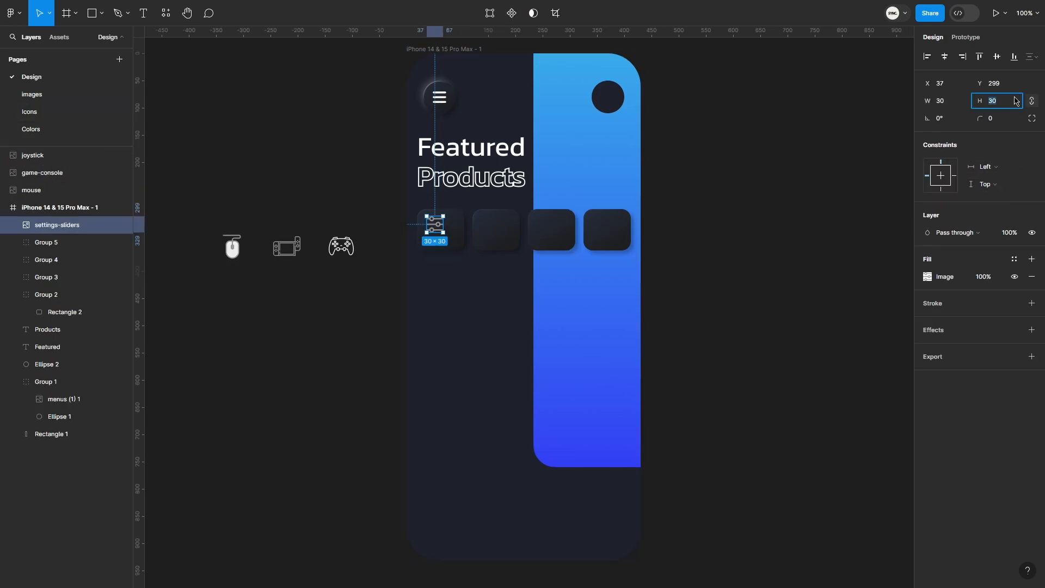
text(40)
key(Return)
drag(439, 225, 442, 227)
- Move the joystick icon onto the second tile and set its size to 50 × 50
drag(221, 287, 496, 233)
click(1005, 102)
text(40)
key(Return)
click(321, 191)
- Place the game-console icon on the third tile and the mouse icon, resized to 45 × 45, on the fourth
drag(284, 244, 559, 235)
drag(229, 244, 623, 216)
click(1001, 102)
text(45)
key(Return)
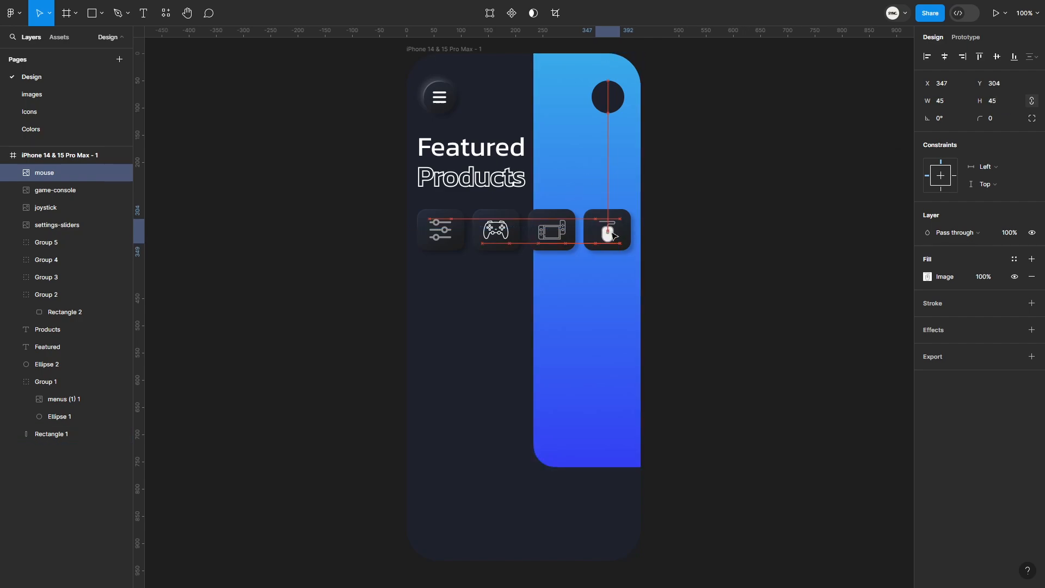
click(703, 227)
click(552, 230)
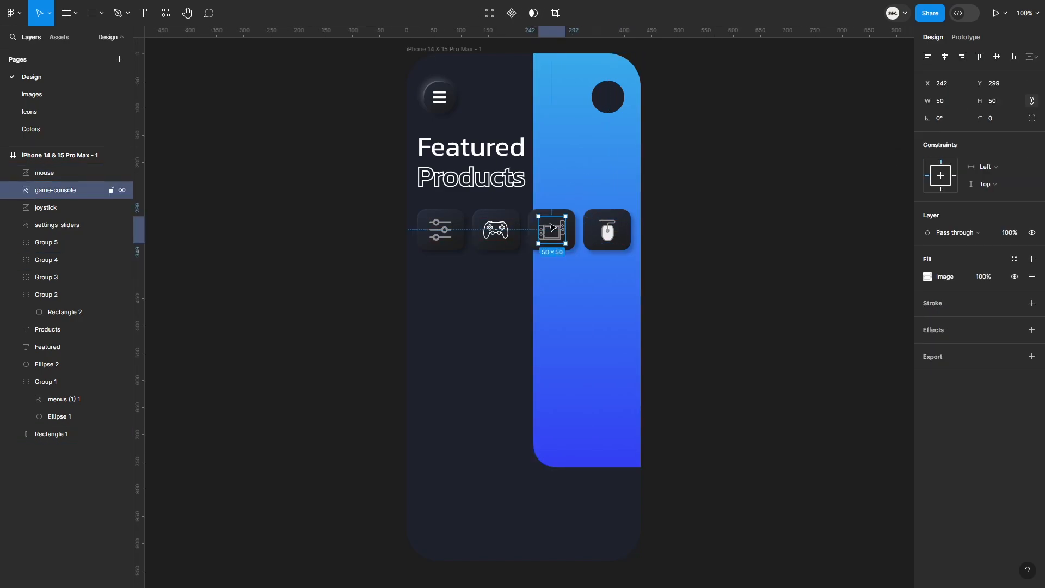
shift+click(533, 240)
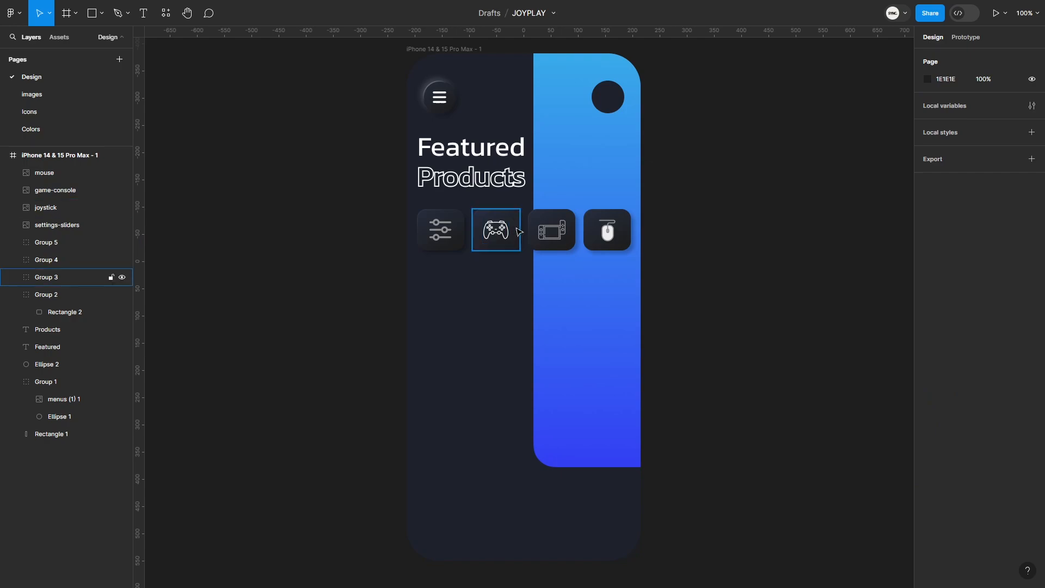
- Copy the blue gradient panel's properties and paste them onto the joystick tile
click(581, 329)
right_click(582, 330)
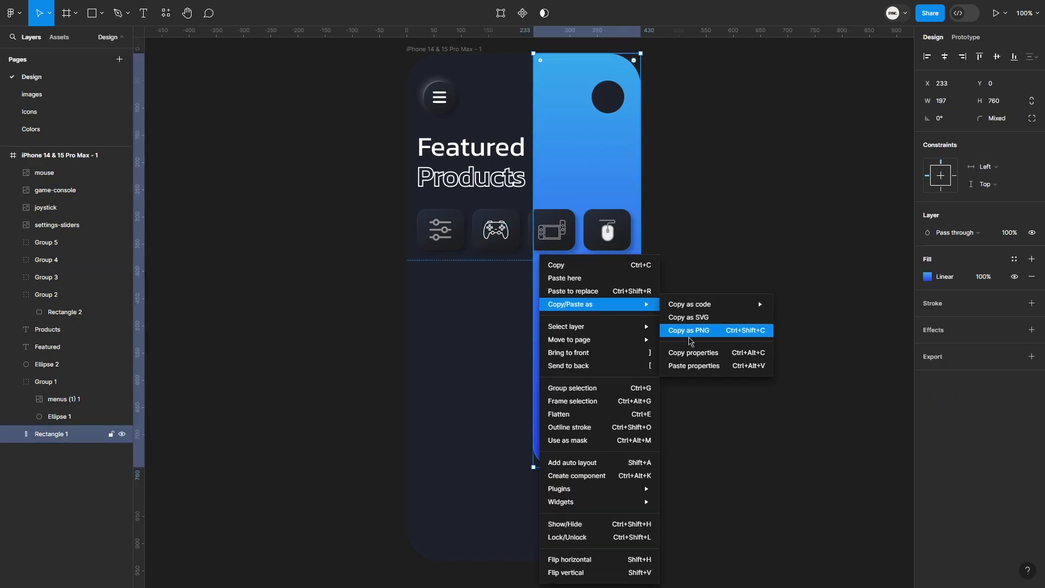
click(517, 240)
right_click(512, 239)
mouse_move(581, 292)
click(667, 360)
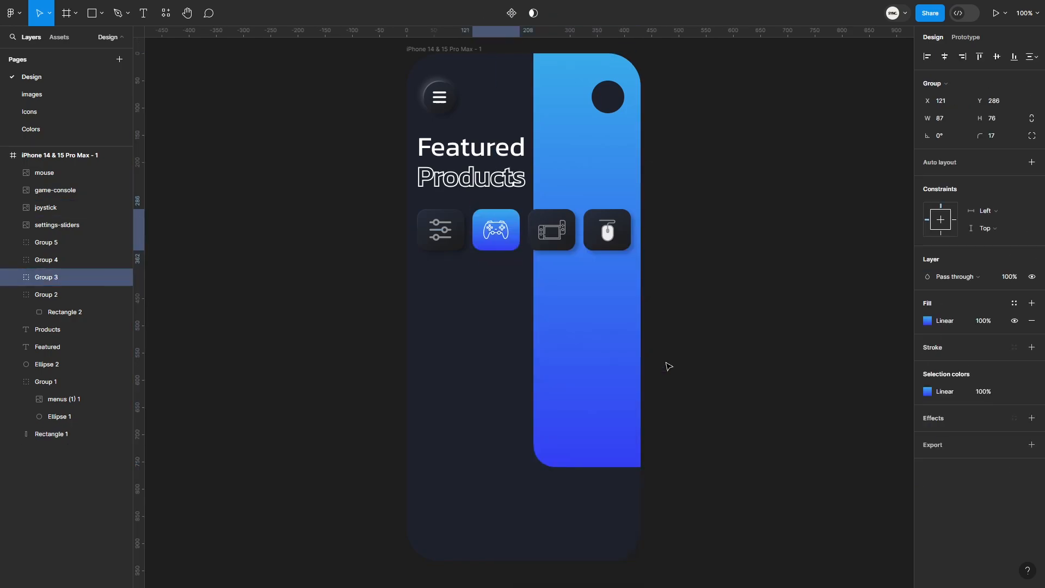
click(798, 250)
- Add a drop shadow with X and Y offsets of 0 to the joystick tile's group
ctrl+click(500, 234)
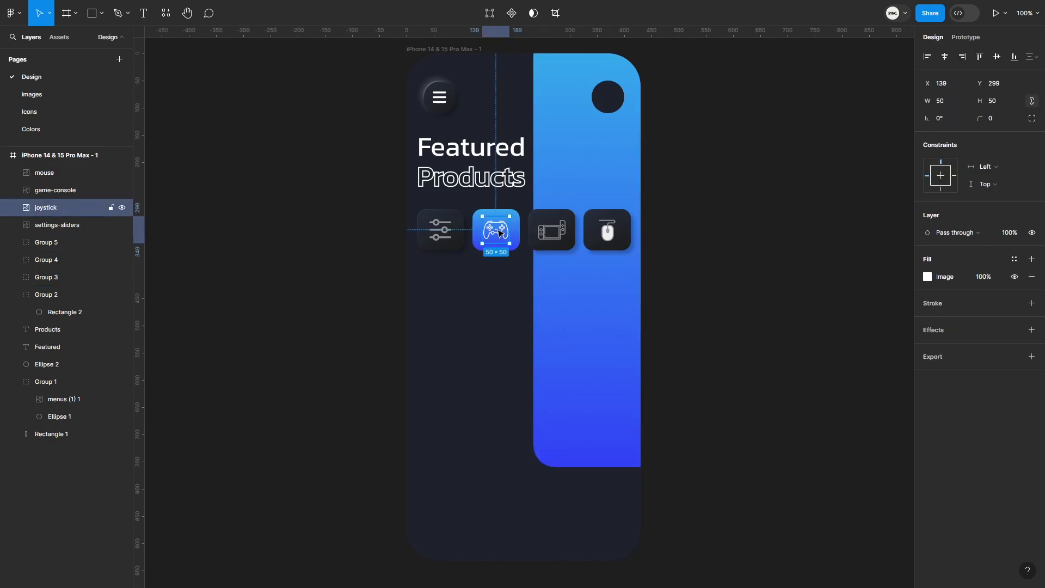
key(Escape)
click(1031, 420)
click(939, 438)
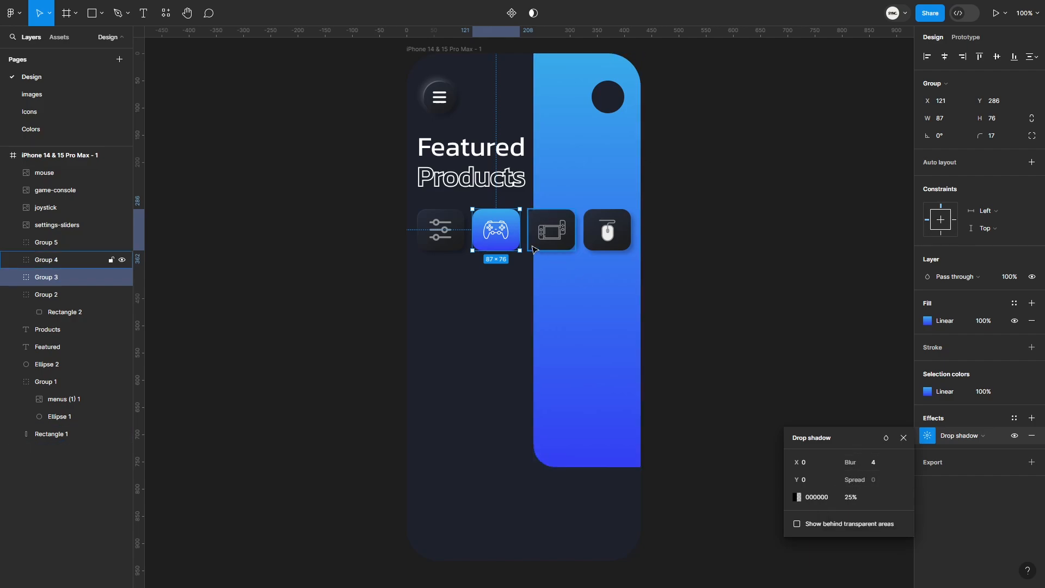
- Add a drop shadow to the rectangle inside the joystick tile's group, with Y offset 0 and spread 8
double_click(515, 221)
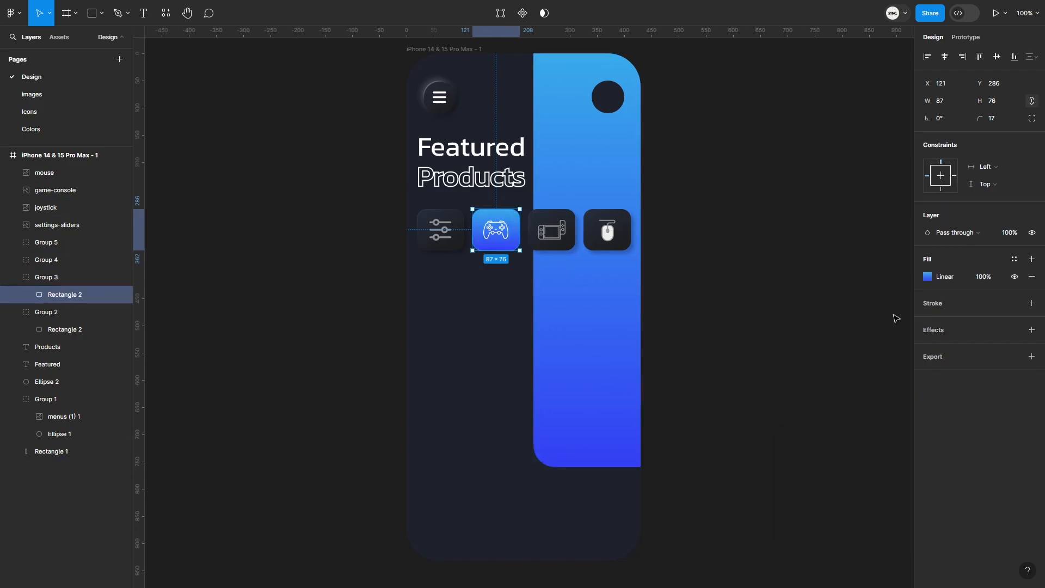
click(956, 330)
click(928, 347)
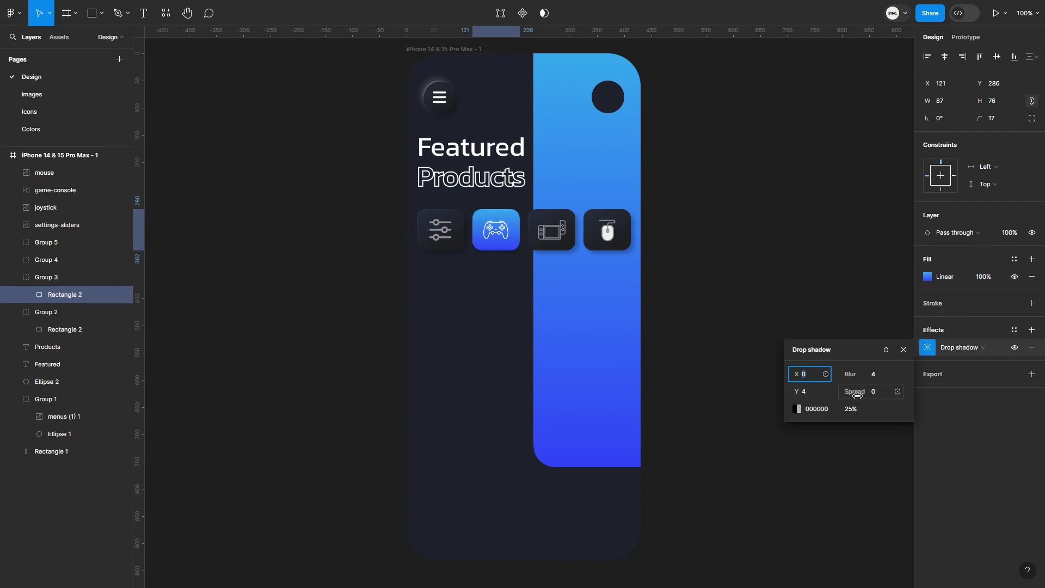
click(809, 394)
text(0)
drag(847, 390, 853, 389)
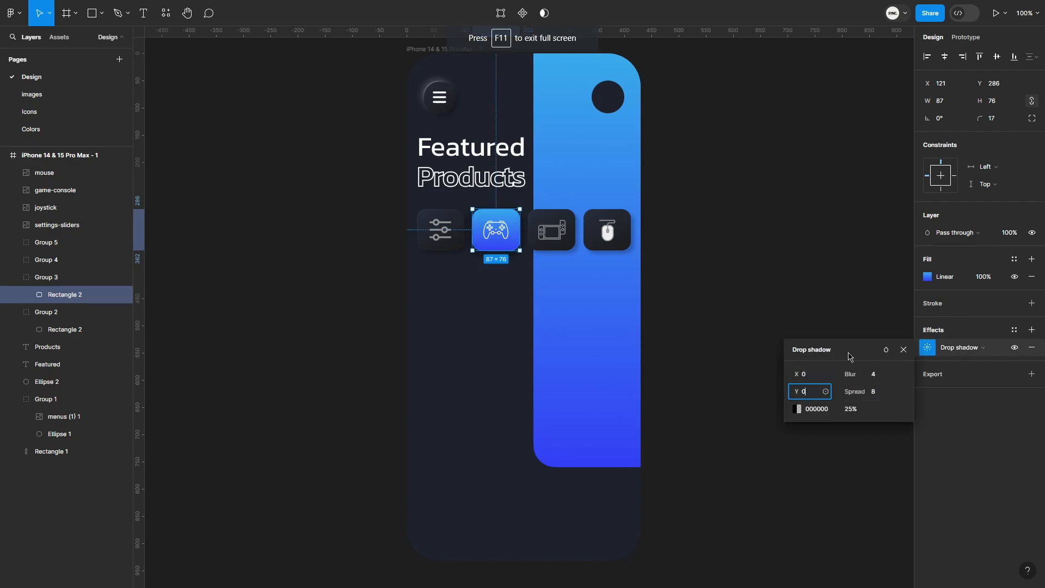
- Turn the rectangle's drop shadow into a blue glow with colour 39ABEA at 100%, blur 20.7 and spread 4
click(799, 409)
click(745, 530)
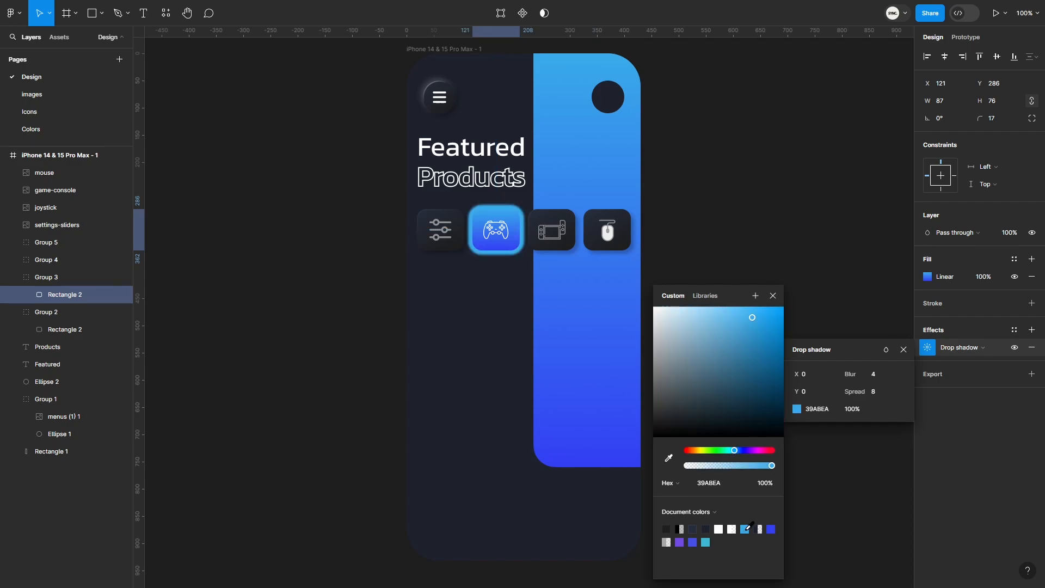
drag(850, 374, 1031, 375)
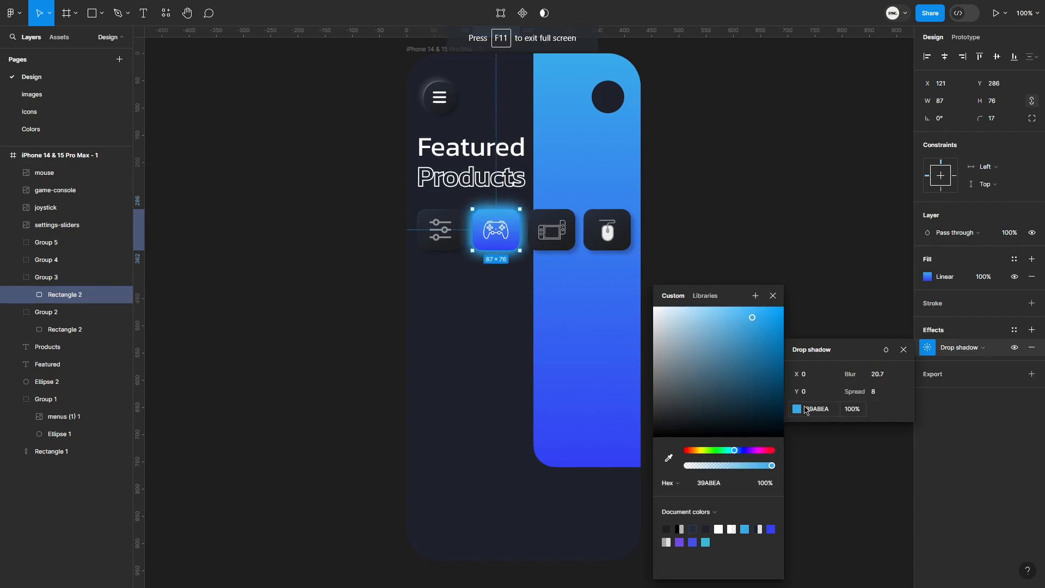
click(878, 392)
text(4)
key(Return)
click(314, 341)
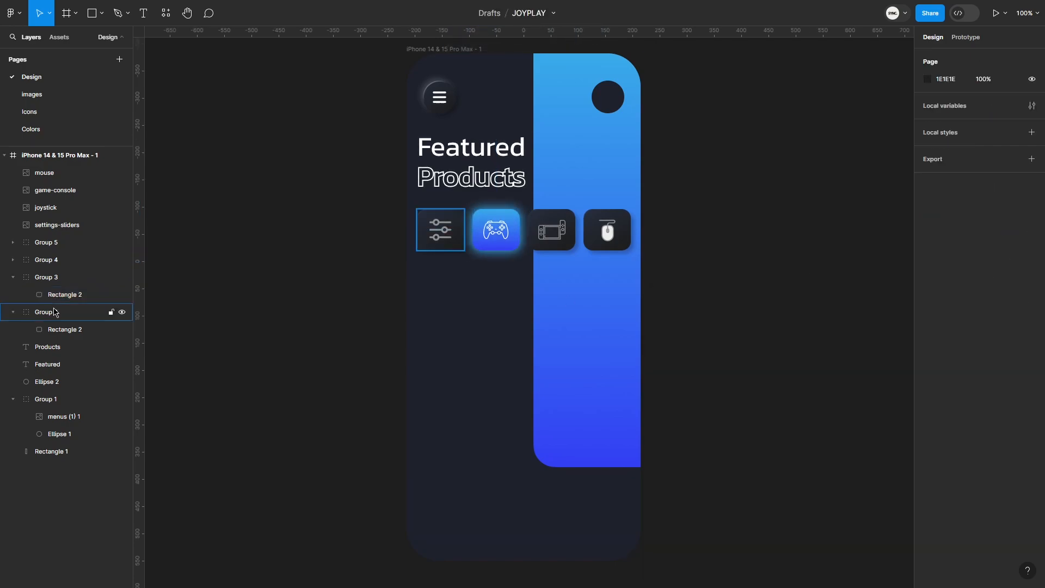
- Collapse the tile groups and move the joystick tile's group below the first tile's group in the layer order
click(13, 277)
click(13, 295)
drag(34, 277, 36, 306)
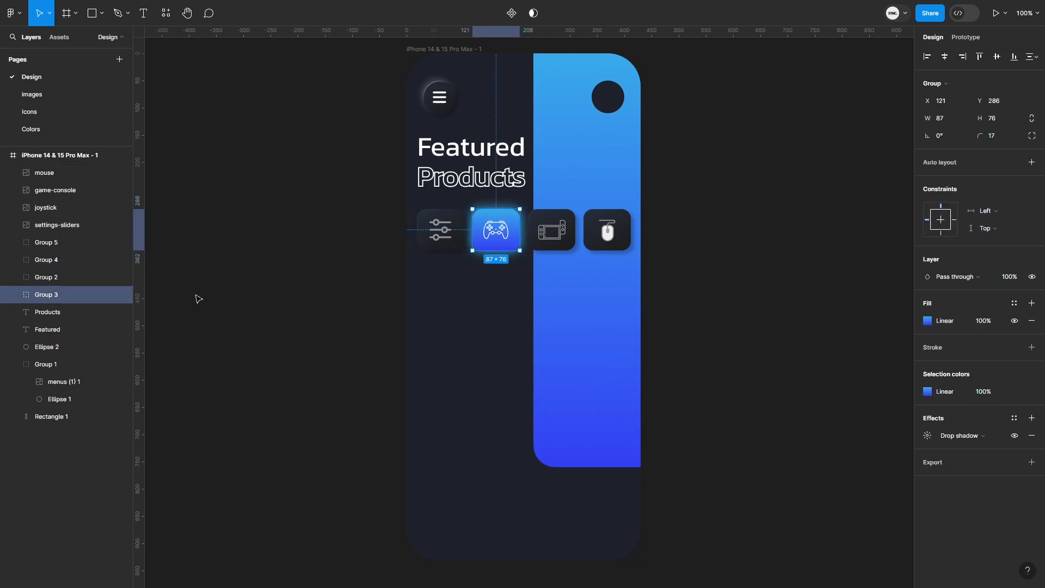
click(771, 260)
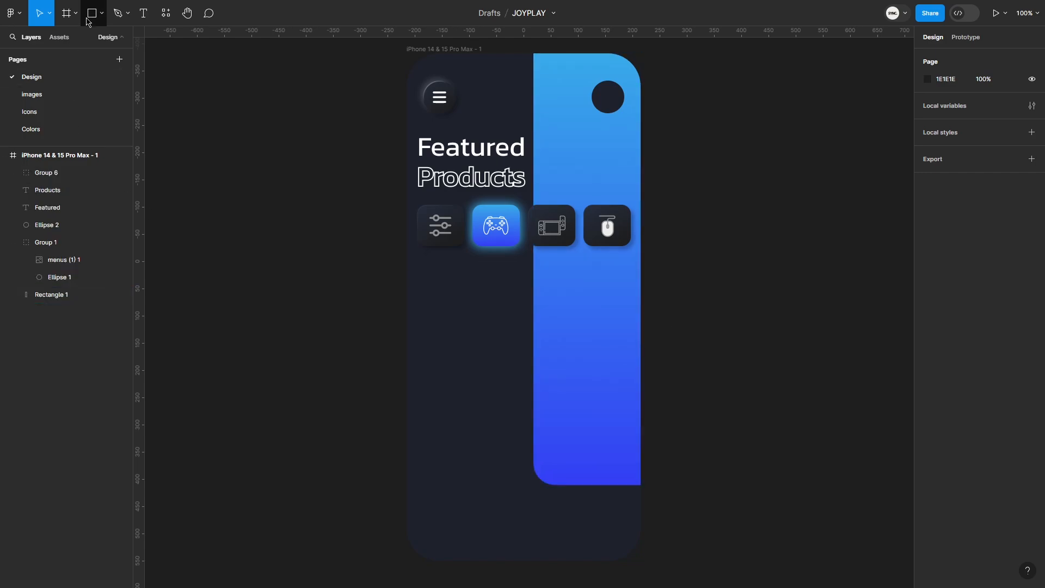
- Add a 260 × 260 square below the category tiles and position it at X 19, Y 510
click(92, 13)
click(439, 344)
drag(467, 371, 446, 371)
click(1007, 101)
text(25)
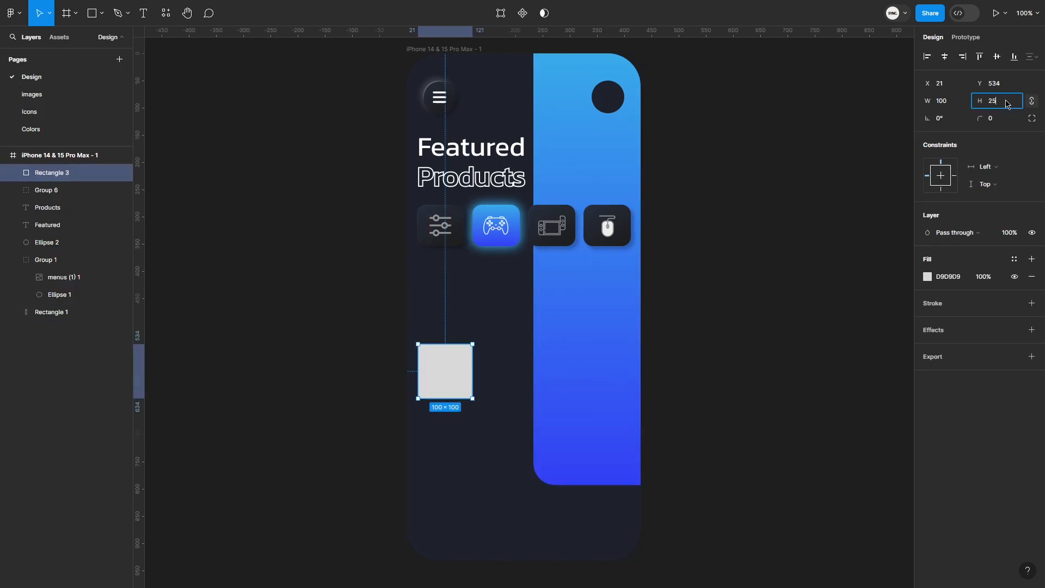
key(BackSpace)
text(60)
key(Return)
drag(496, 414, 495, 401)
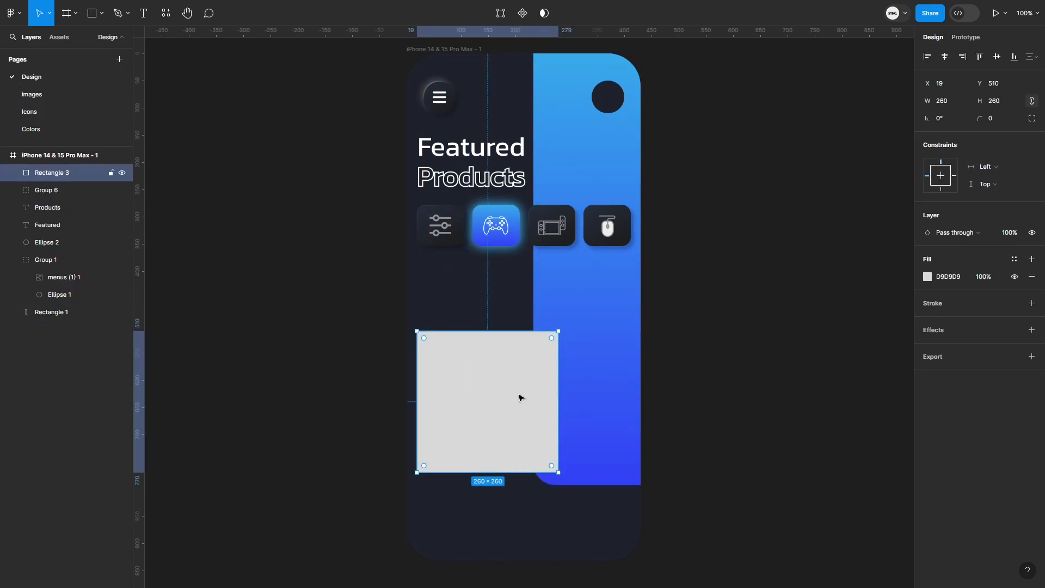
- Slant the square's upper edge by raising its top-right corner and lowering its top-left one, extending the height to 362
double_click(544, 377)
drag(558, 331, 563, 289)
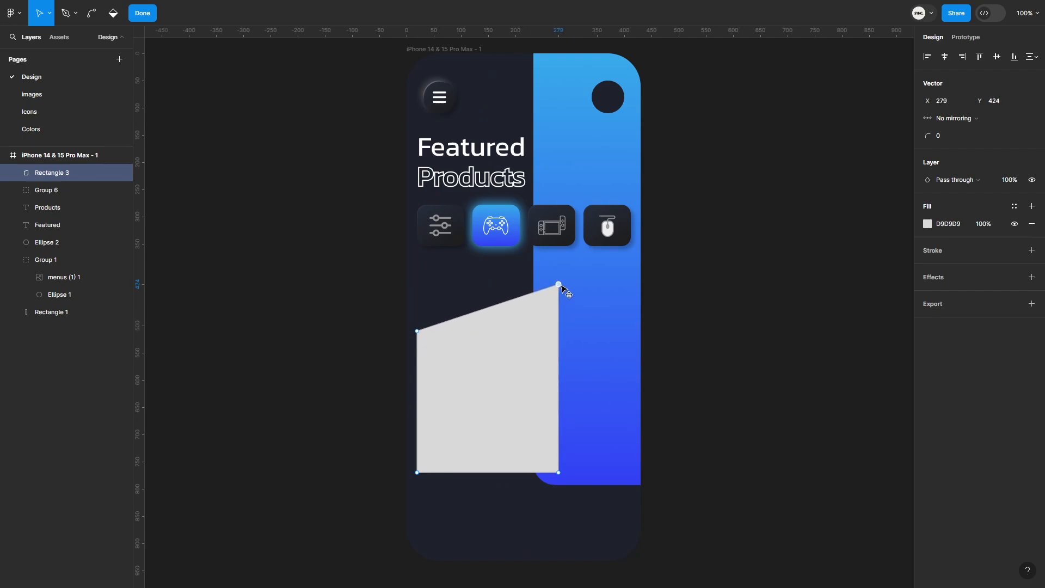
key(Escape)
drag(980, 118, 312, 144)
double_click(451, 338)
drag(417, 330, 417, 350)
key(Escape)
drag(463, 284, 463, 276)
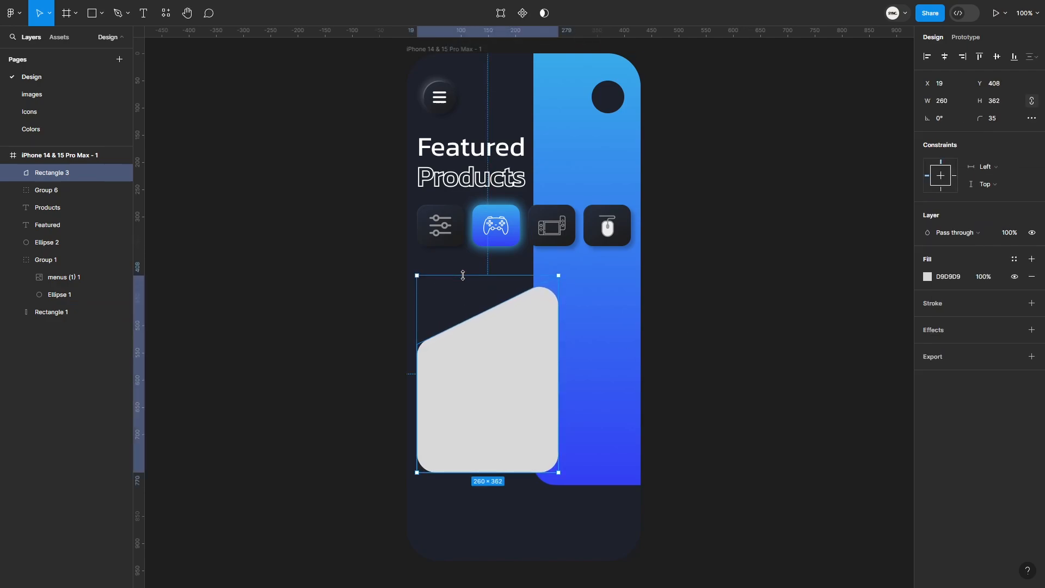
- Set the slanted card shape's corner radius to 30
click(993, 119)
text(20)
key(Return)
click(743, 237)
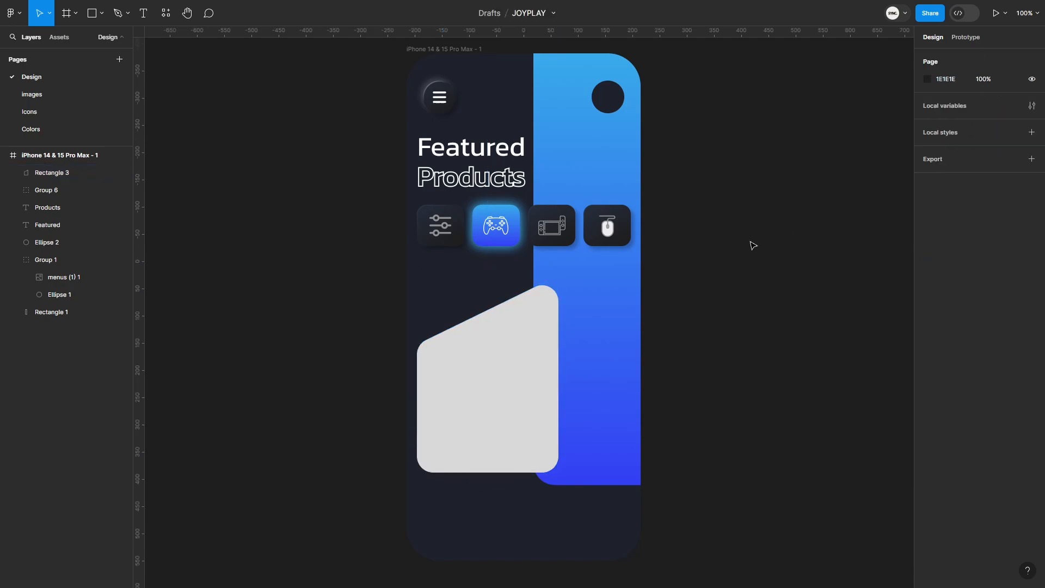
- Change the card's fill to a linear gradient and angle it diagonally from upper left to lower right
click(477, 414)
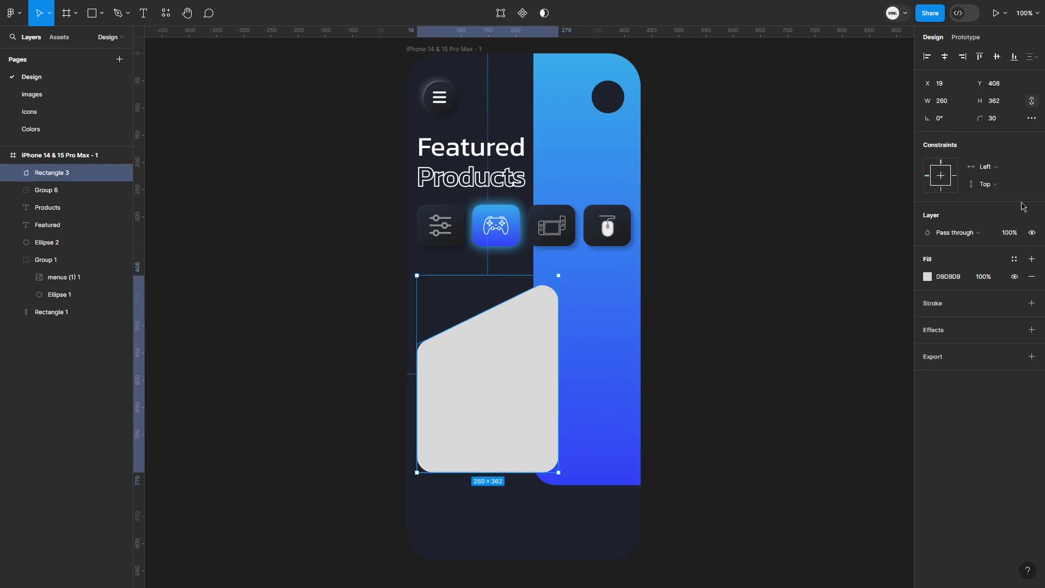
click(927, 277)
click(811, 235)
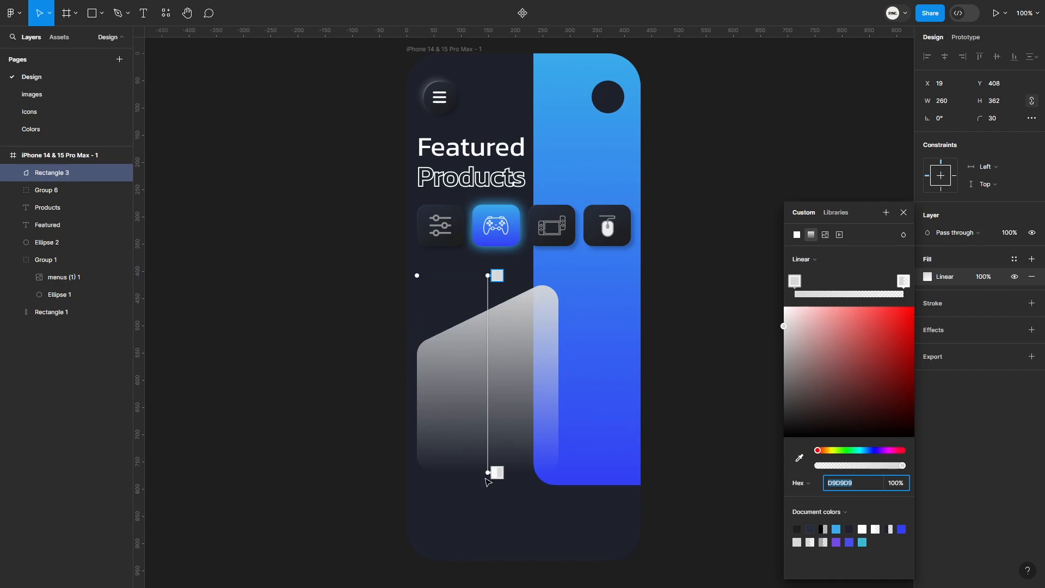
drag(488, 472, 555, 478)
drag(488, 276, 460, 282)
- Set the card's gradient to run from 262D3D at the start to 1E222D at 100% opacity at the end
click(904, 281)
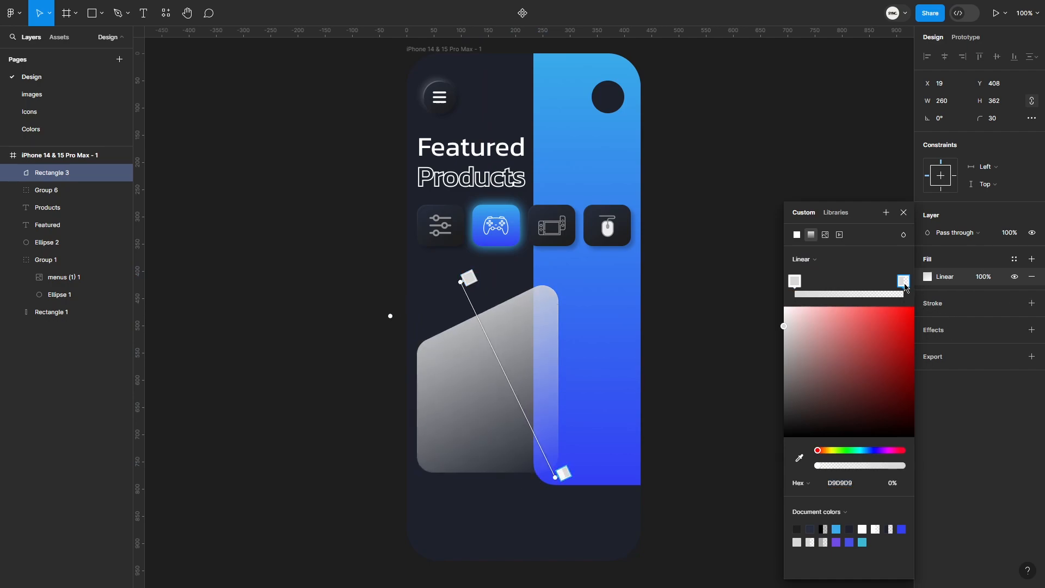
drag(801, 393, 758, 495)
drag(818, 467, 927, 474)
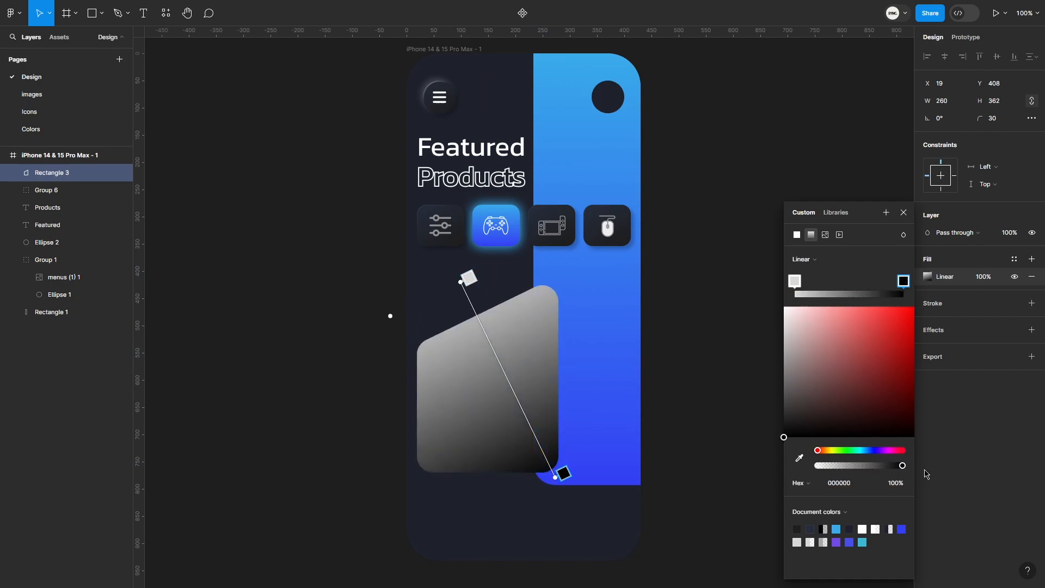
click(850, 529)
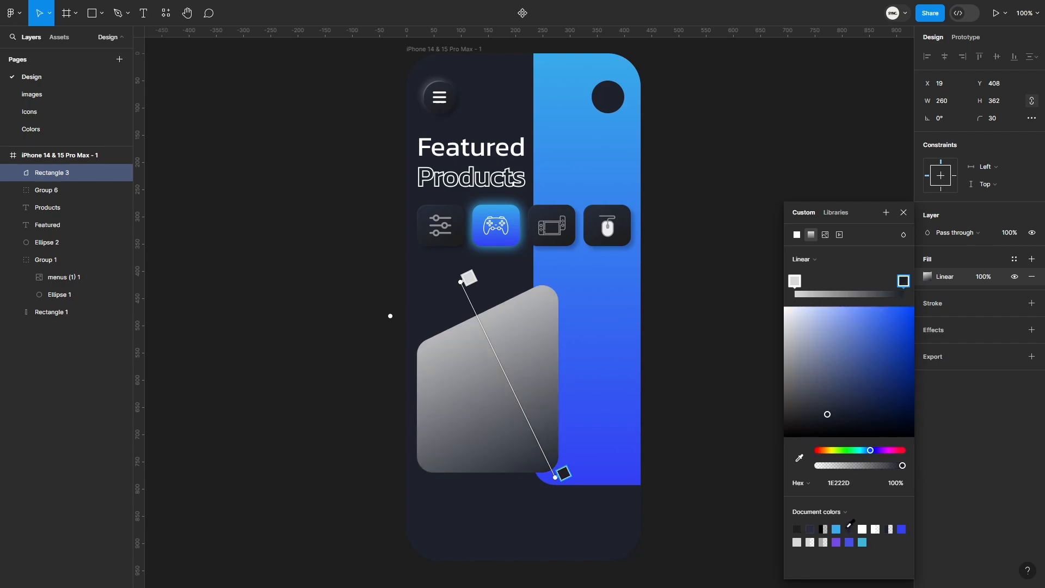
click(794, 281)
click(811, 529)
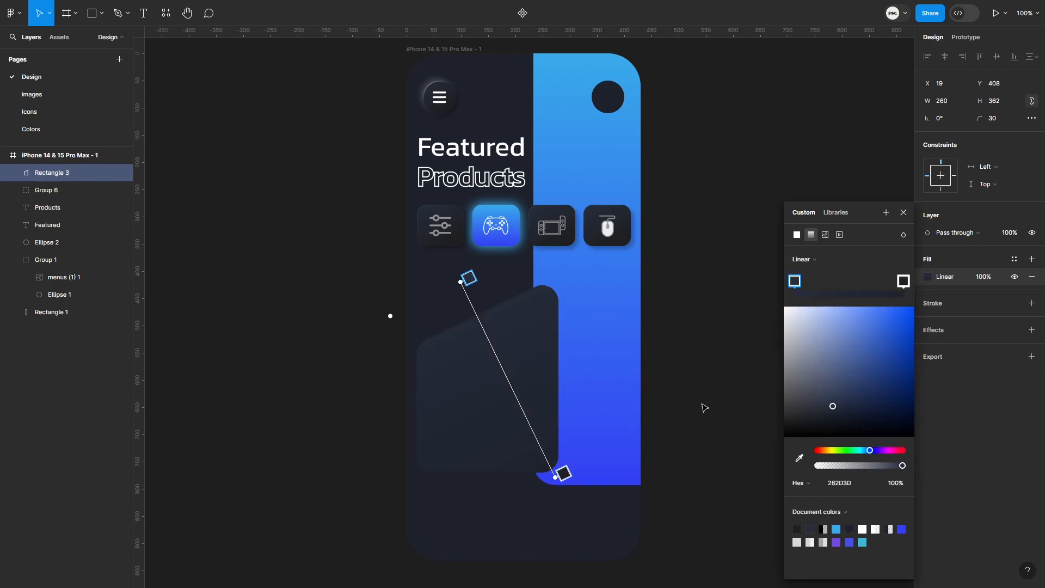
click(903, 212)
- Add an inside stroke to the card with thickness 2 and colour FFFFFF
click(939, 306)
click(1005, 340)
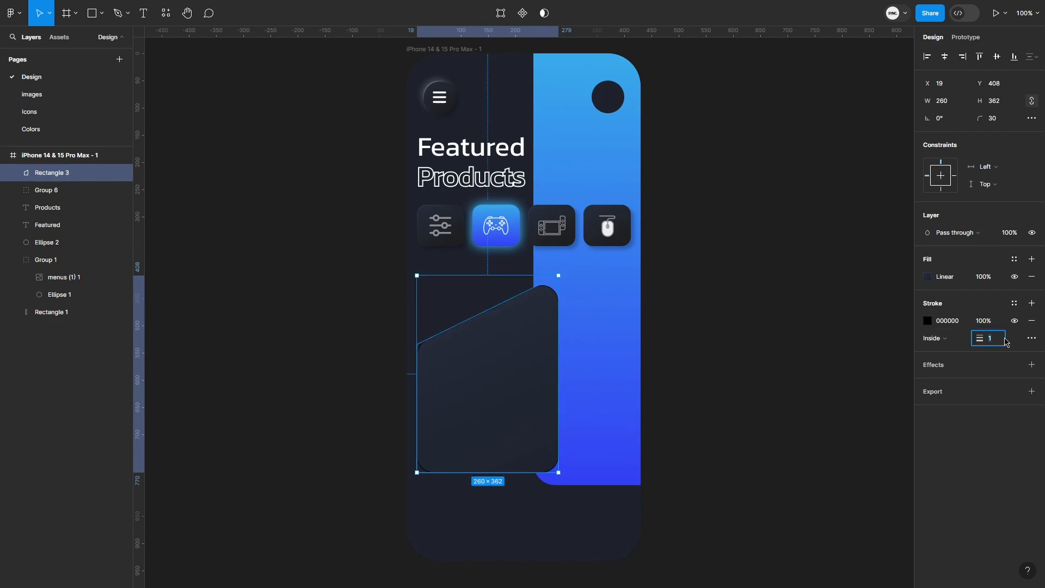
text(2)
key(Return)
click(928, 321)
drag(806, 326, 703, 241)
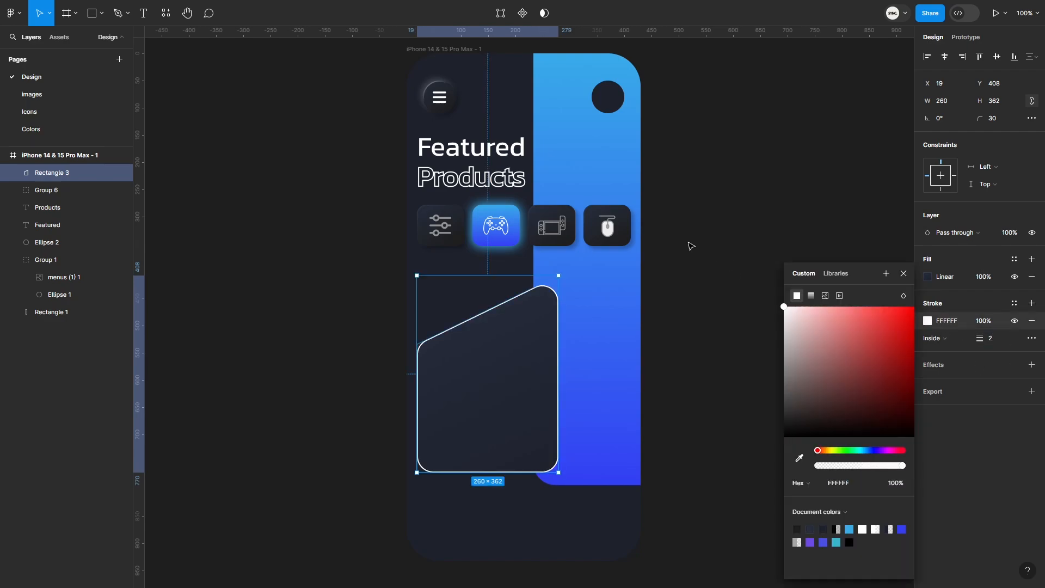
- Change the card's stroke to a linear gradient angled from upper left to lower right, and add a middle stop
click(810, 295)
drag(487, 276, 469, 284)
drag(487, 472, 558, 479)
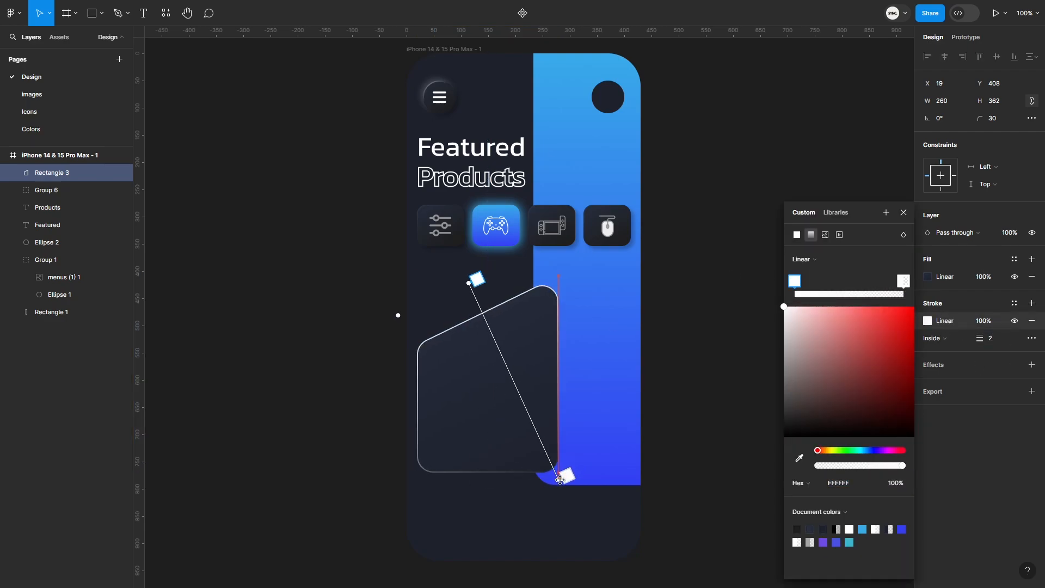
drag(469, 283, 463, 292)
drag(552, 467, 495, 398)
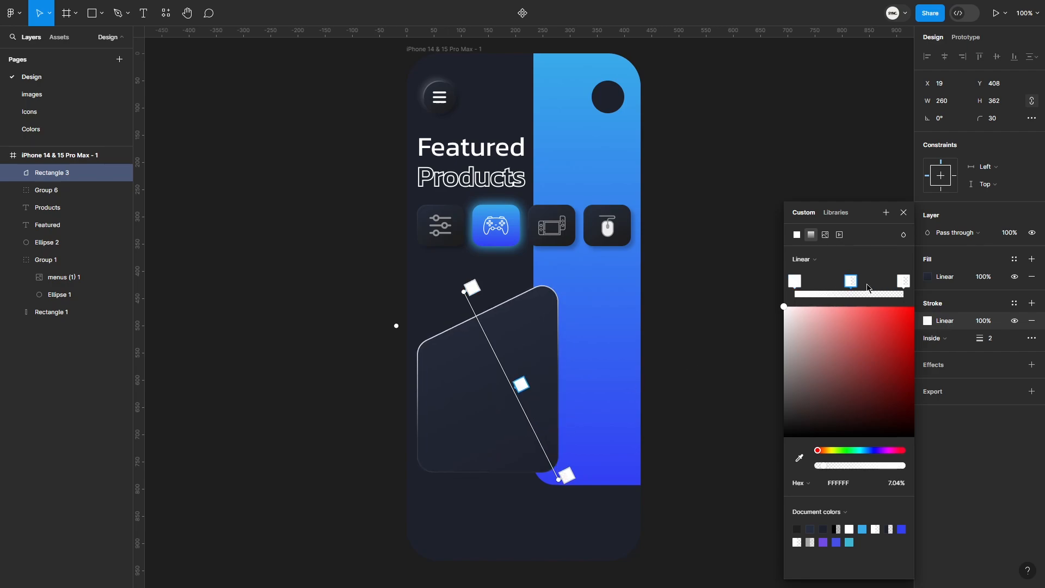
- Reduce the opacity of the stroke gradient's start stop and set its middle stop to 20% opacity
click(791, 283)
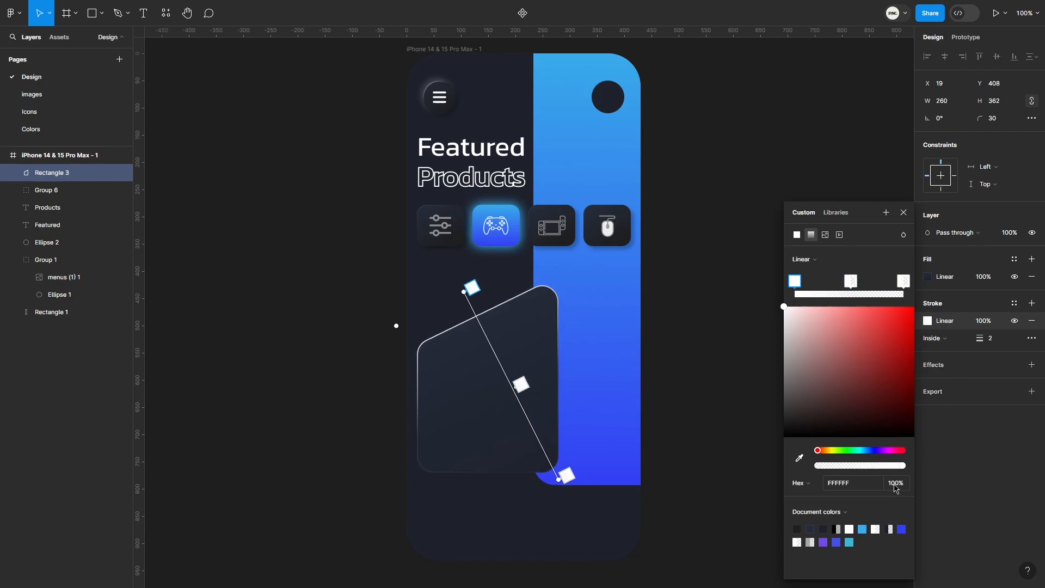
click(895, 484)
click(851, 281)
click(899, 484)
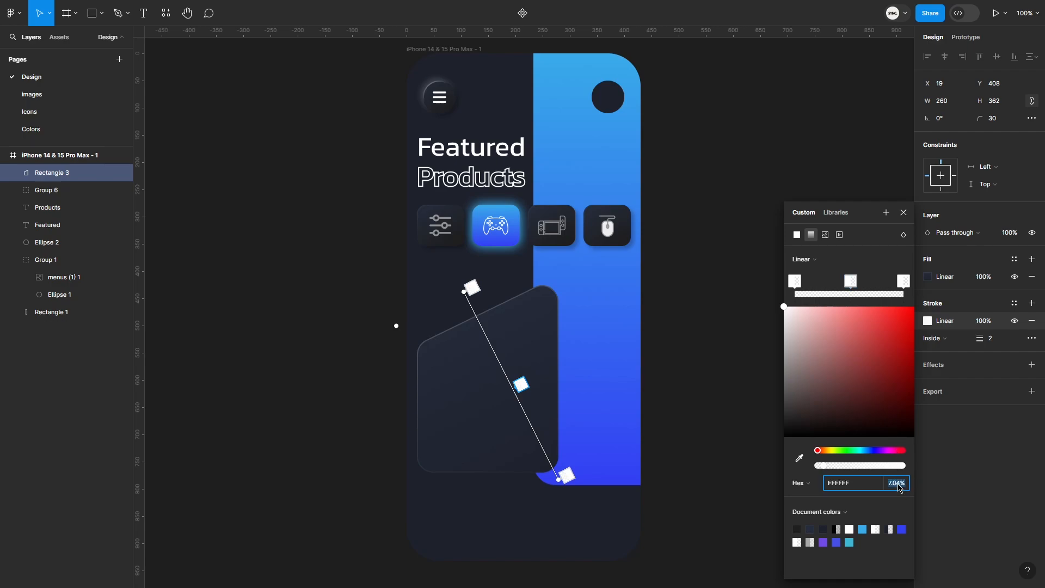
text(20)
click(1022, 505)
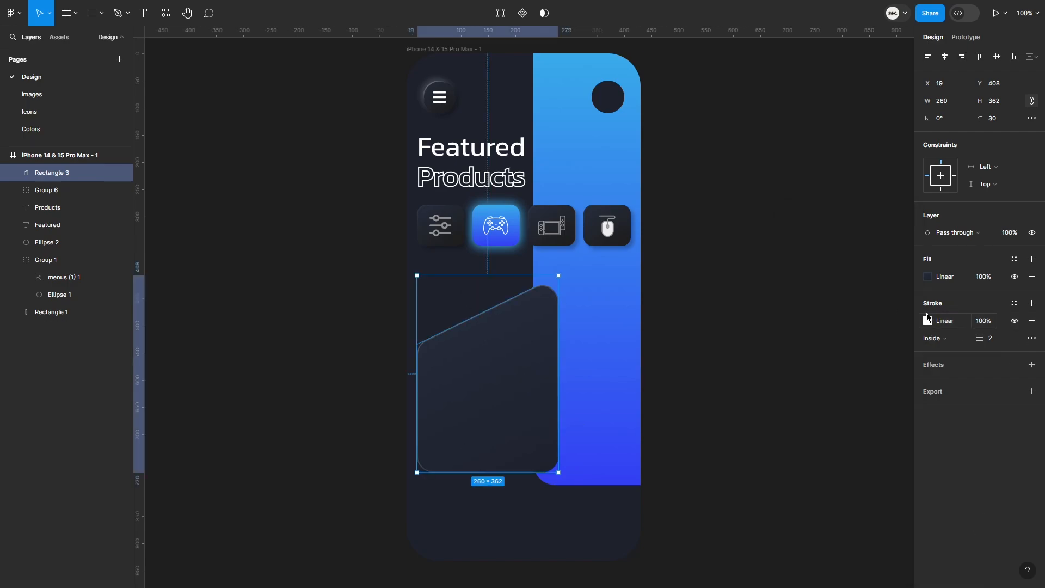
- Change the stroke gradient's blend mode, set its start stop to 80% opacity, and adjust the middle stop's opacity
click(928, 320)
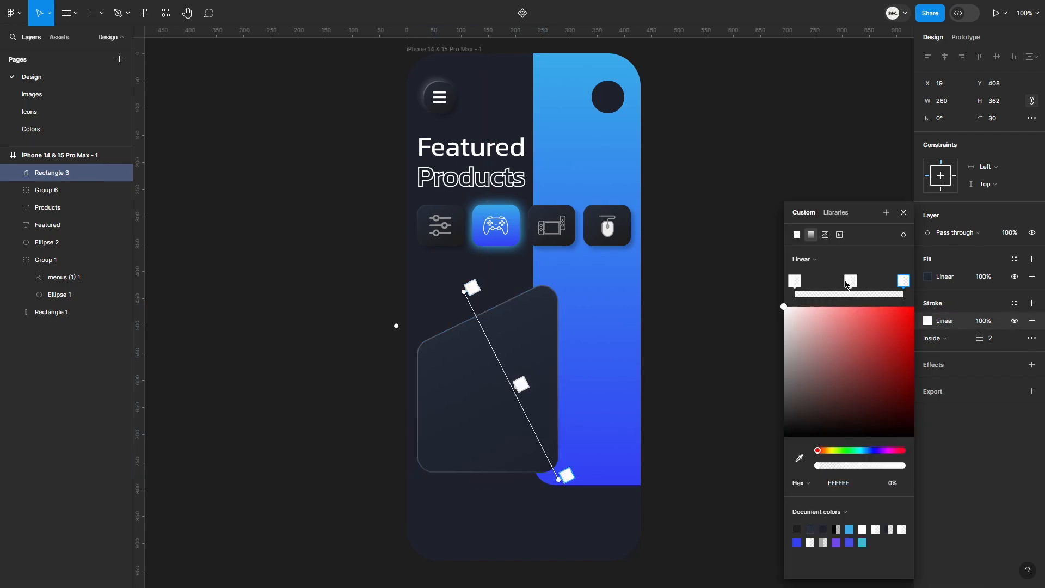
click(795, 281)
click(851, 281)
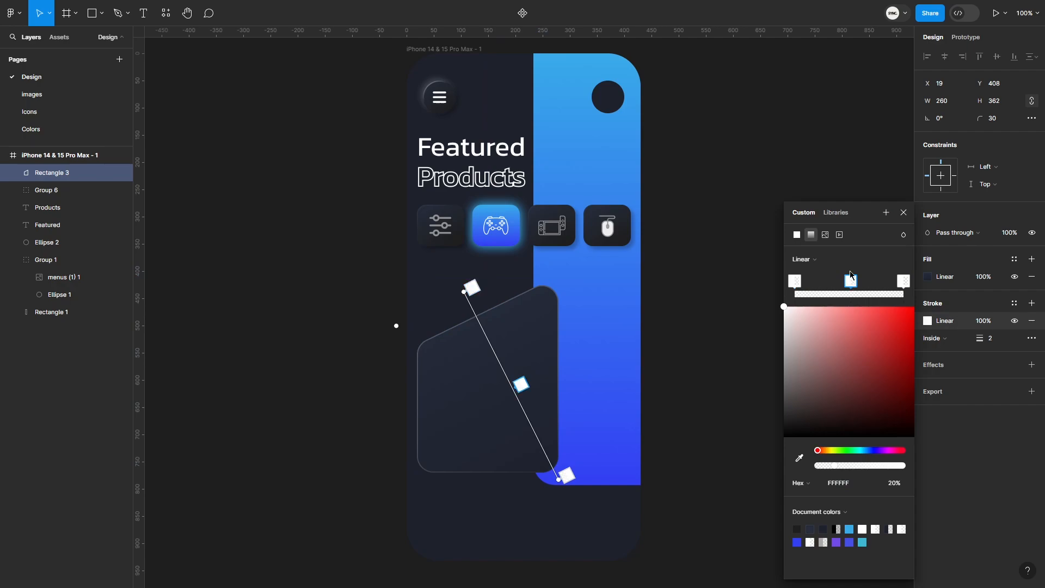
click(904, 235)
click(917, 281)
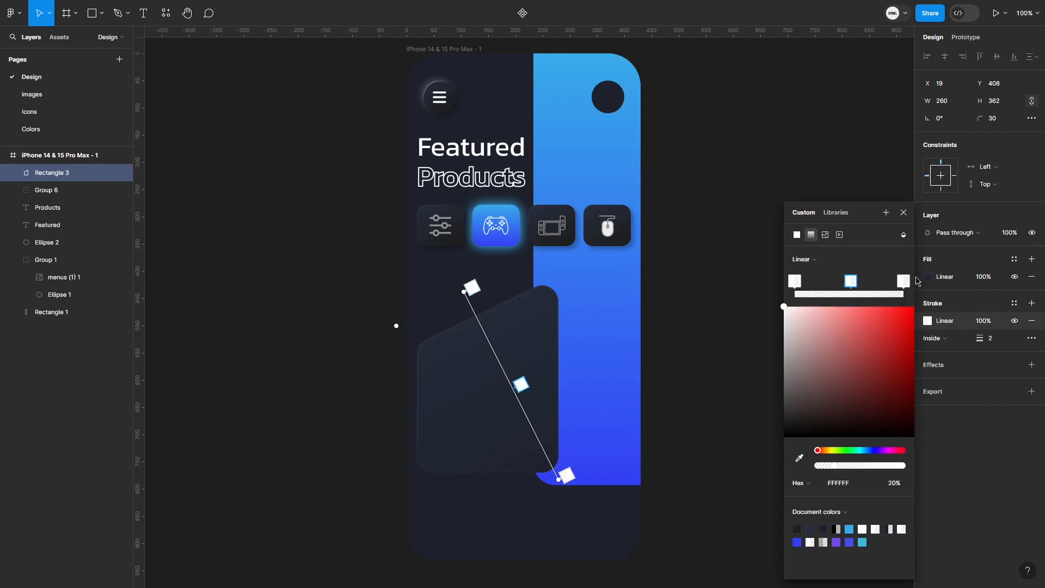
click(795, 282)
click(893, 484)
text(80)
click(851, 280)
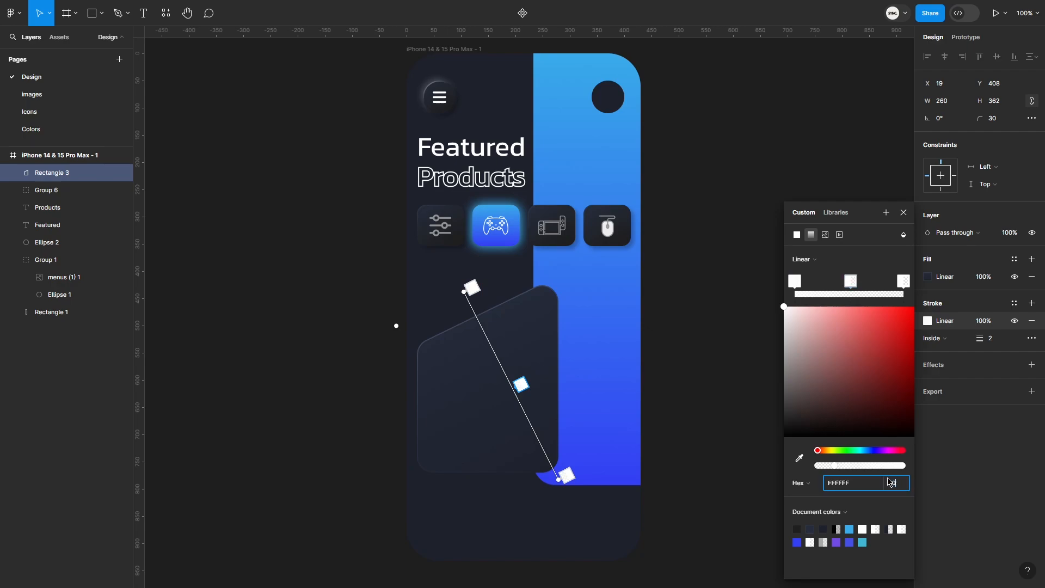
click(905, 213)
key(Escape)
- Duplicate the slanted card to the right at X 300, level with the original, and lower the copy's fill opacity
click(523, 379)
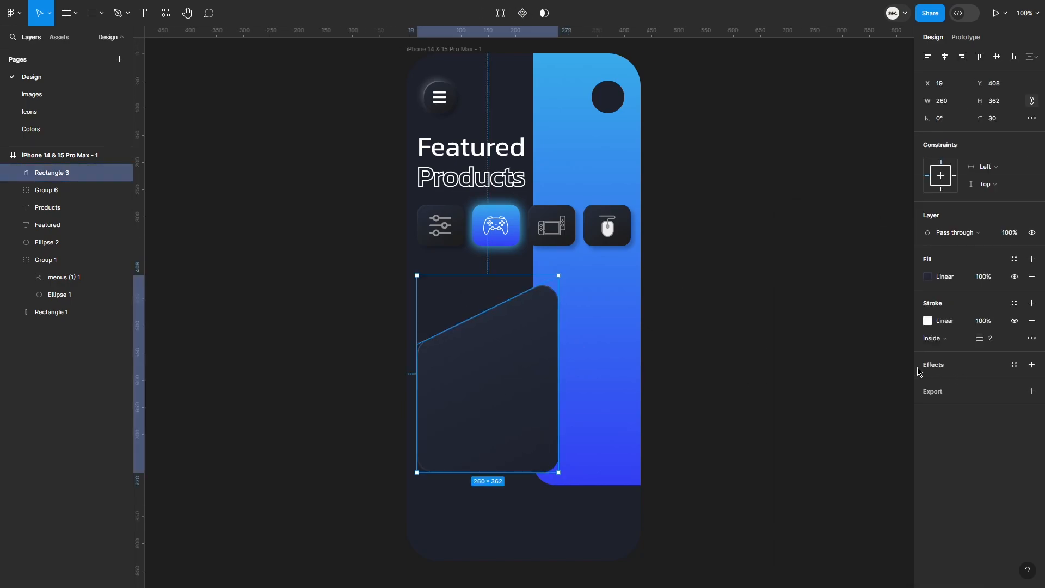
drag(462, 391, 600, 392)
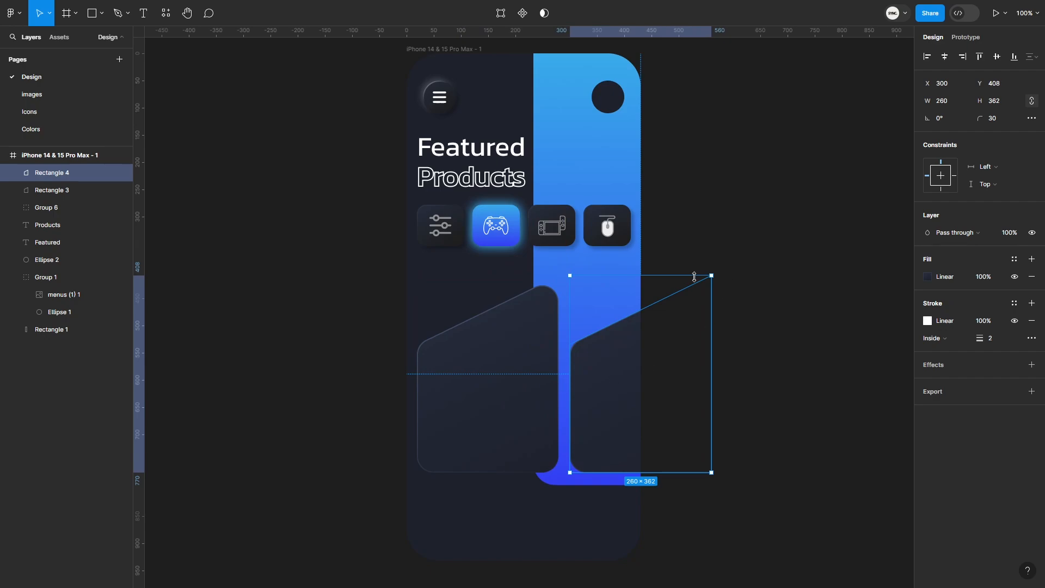
click(783, 267)
click(620, 378)
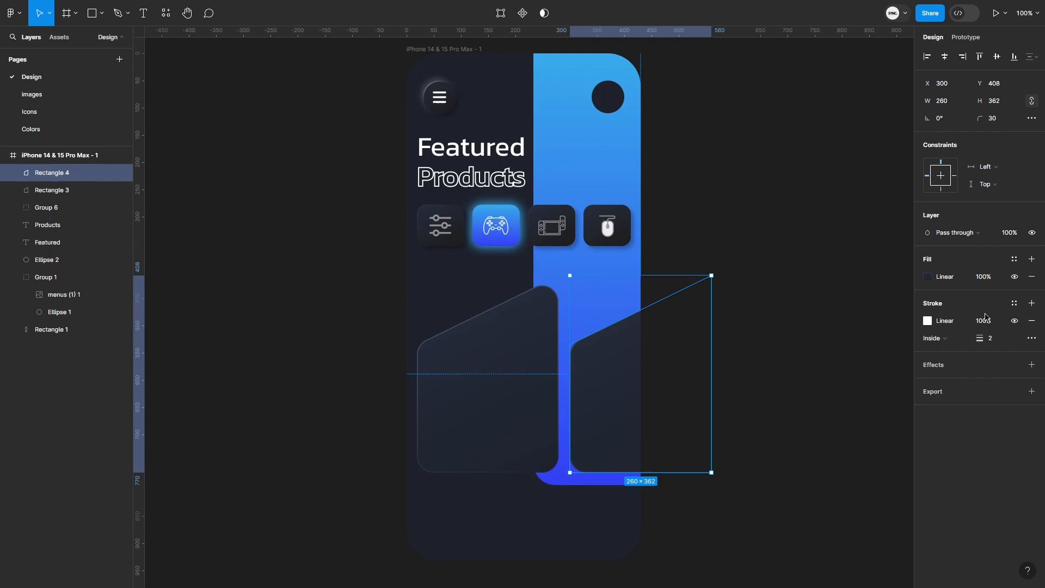
click(984, 279)
- Bring in the black controller image, scale it to 200 × 200, and centre it on the first slanted card
drag(817, 298, 353, 296)
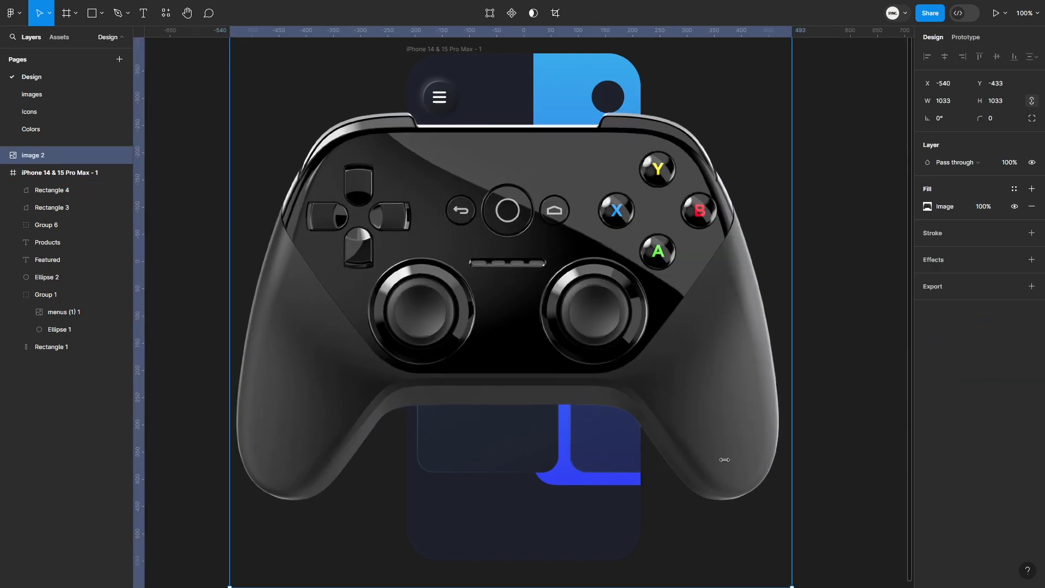
drag(279, 297, 475, 378)
drag(551, 379, 544, 379)
drag(472, 377, 476, 382)
drag(547, 332, 539, 339)
drag(478, 383, 486, 383)
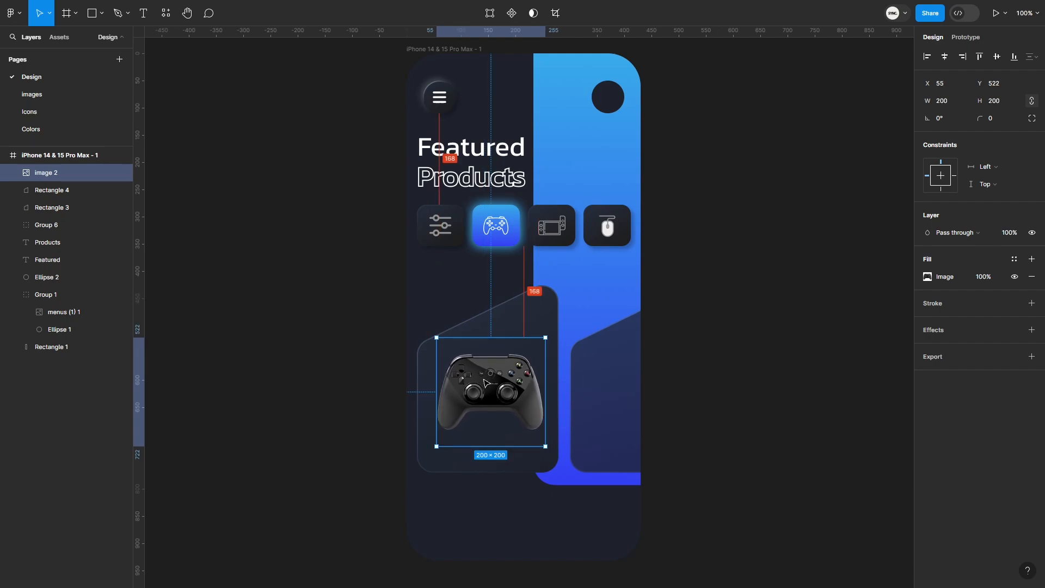
shift+click(546, 322)
click(702, 261)
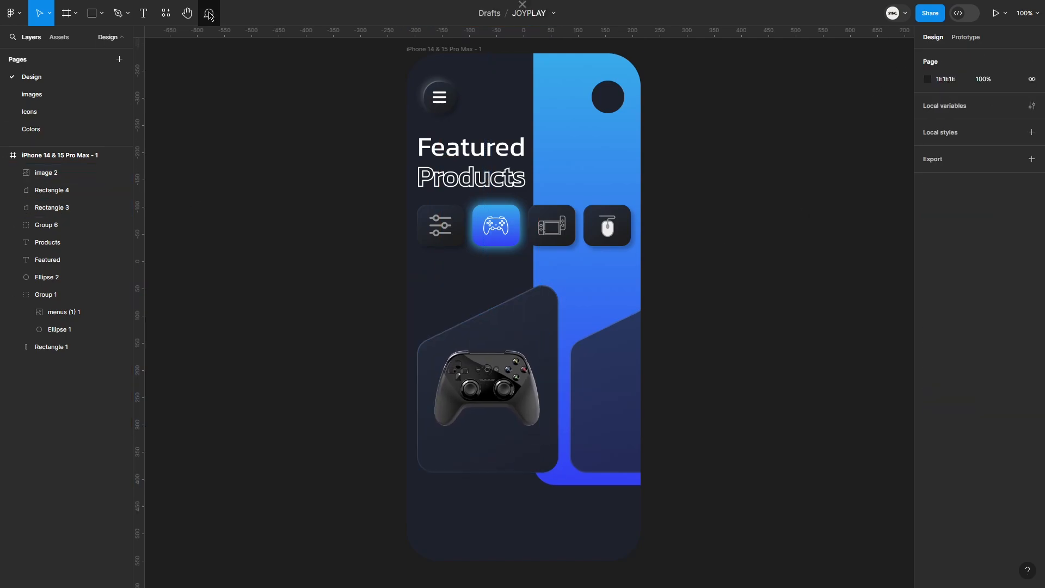
- Add the text "Dual Sense" beneath the controller image and set its font size to 40
key(t)
click(433, 445)
text(Dual Sense)
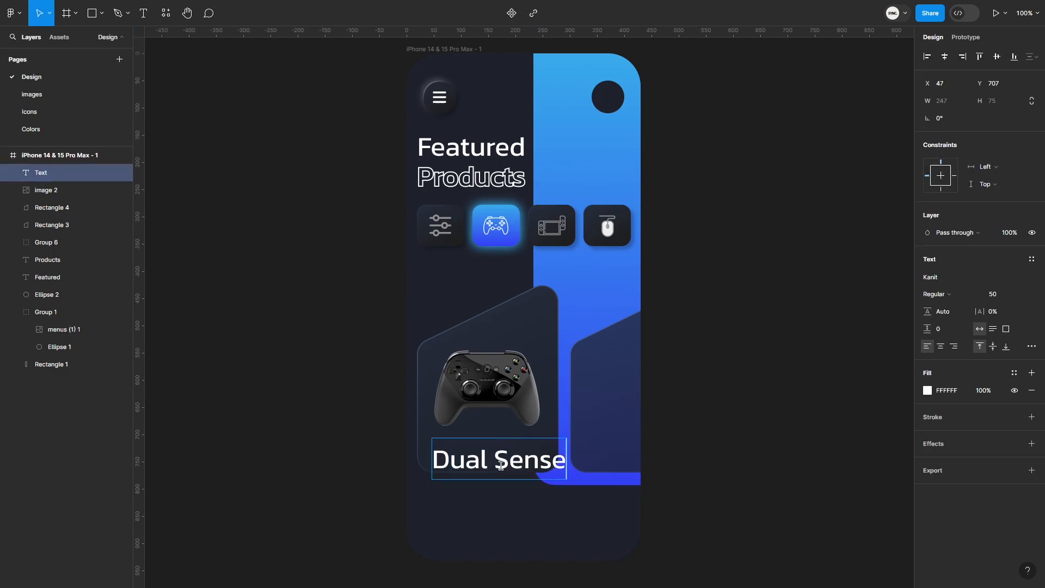
key(Escape)
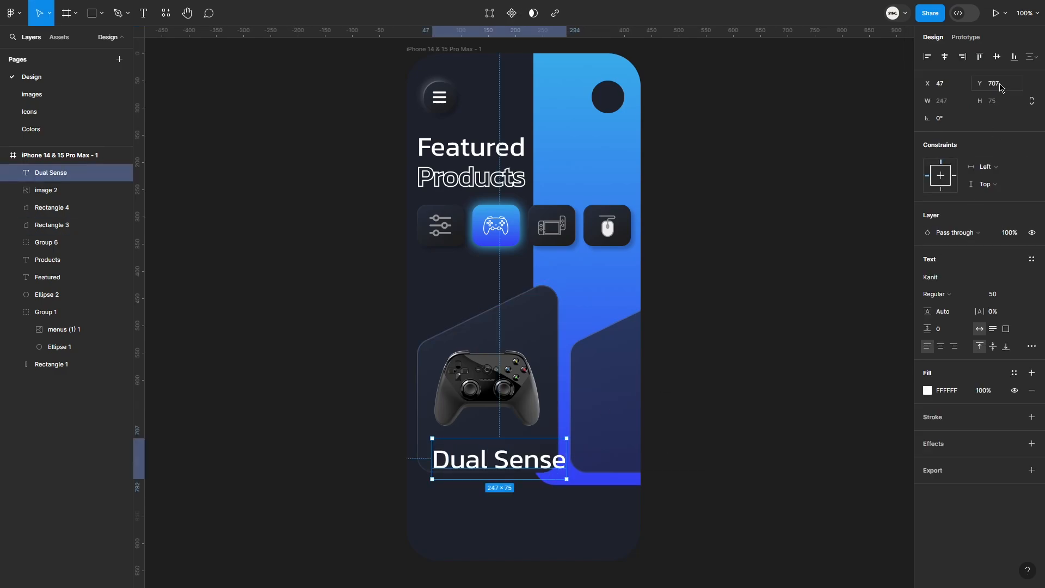
click(993, 294)
text(40)
key(Return)
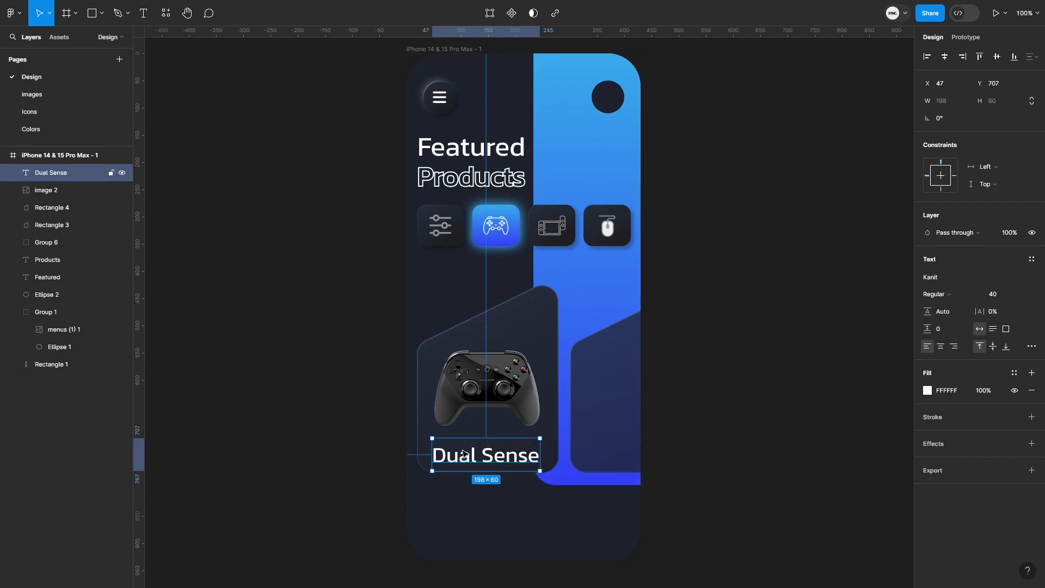
- Move the Dual Sense title to X 30 near the card's left edge and nudge the controller image slightly up
drag(479, 455, 469, 440)
click(495, 373)
drag(493, 374, 492, 370)
- Duplicate the Dual Sense title directly below itself and change the copy's text to "Official PS5 Controller"
drag(458, 448, 467, 469)
double_click(467, 468)
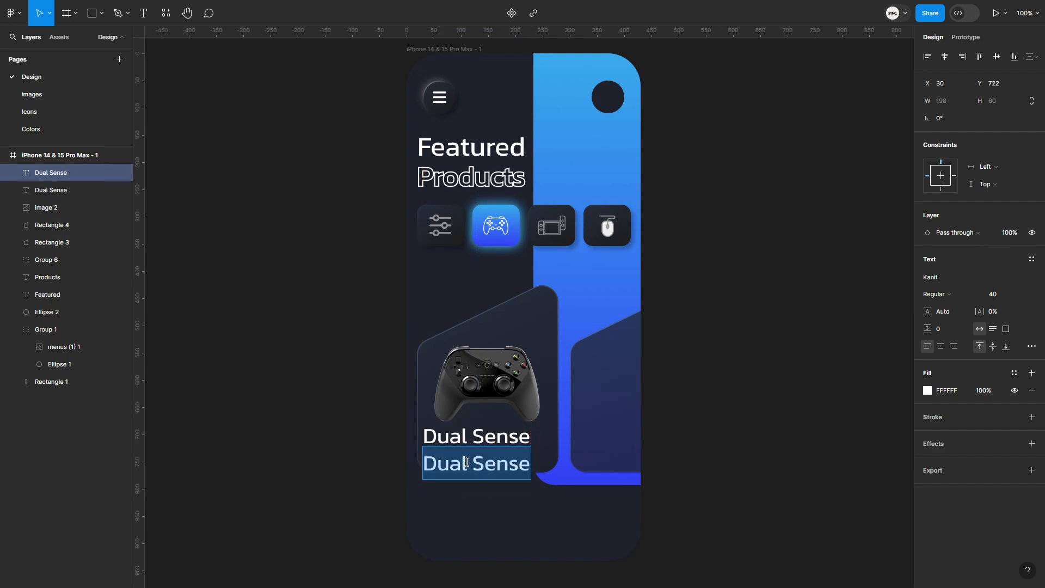
text(P)
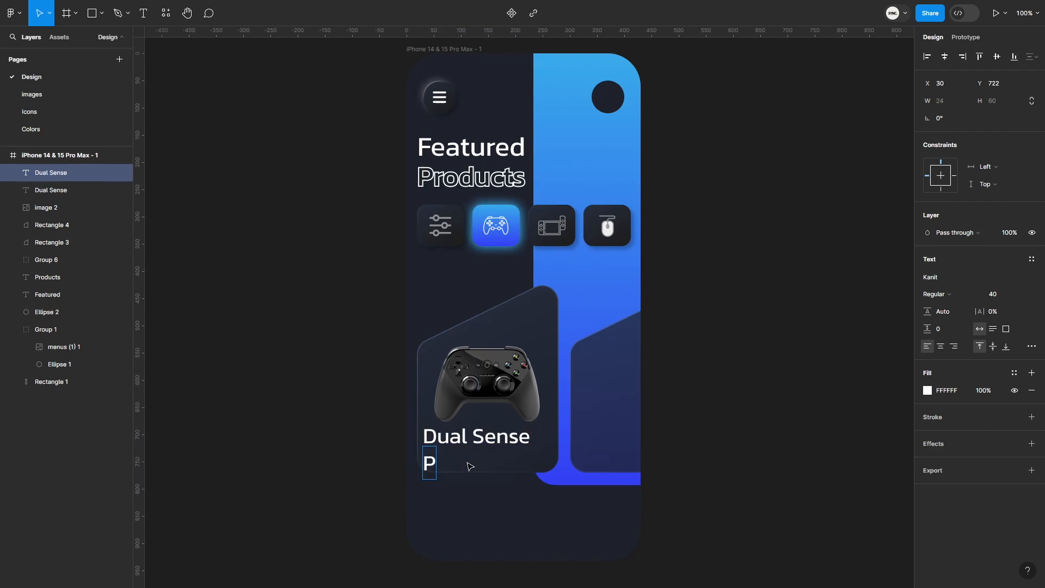
text(S5 Controller)
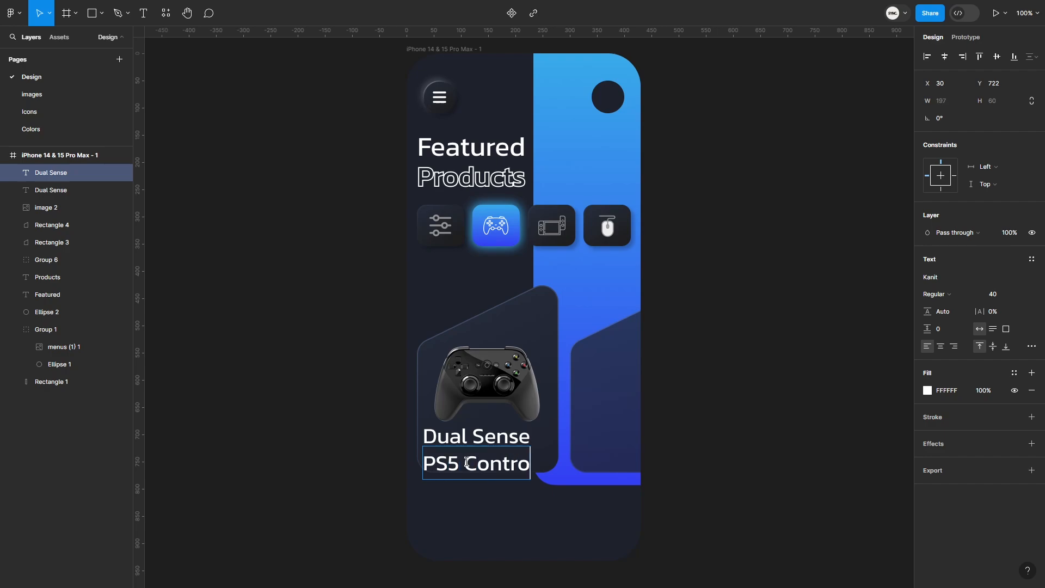
click(430, 464)
text(0Official)
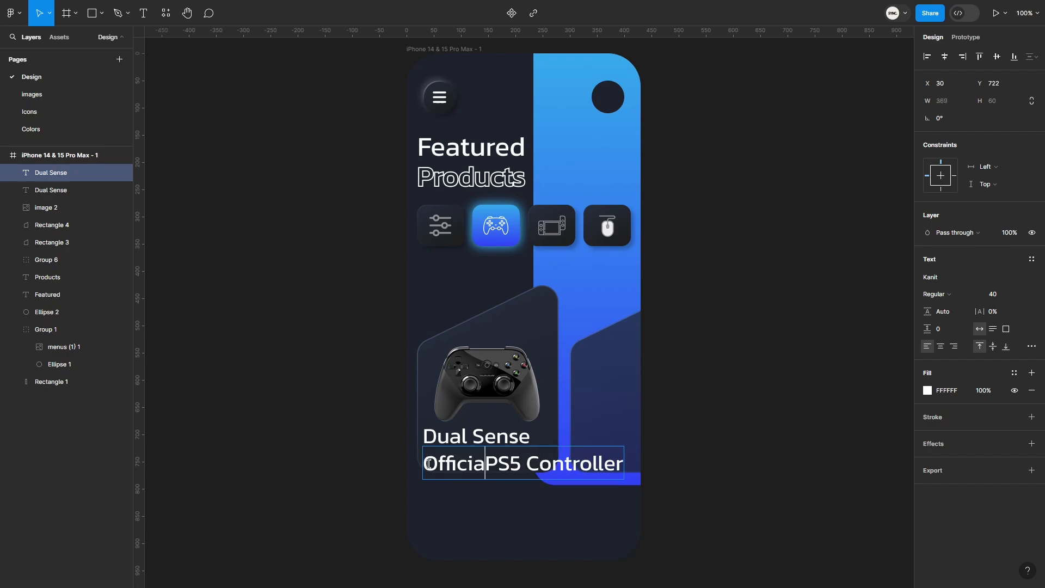
key(Escape)
- Set the Official PS5 Controller subtitle to font size 20 with a lighter font weight
click(993, 294)
text(20)
key(Return)
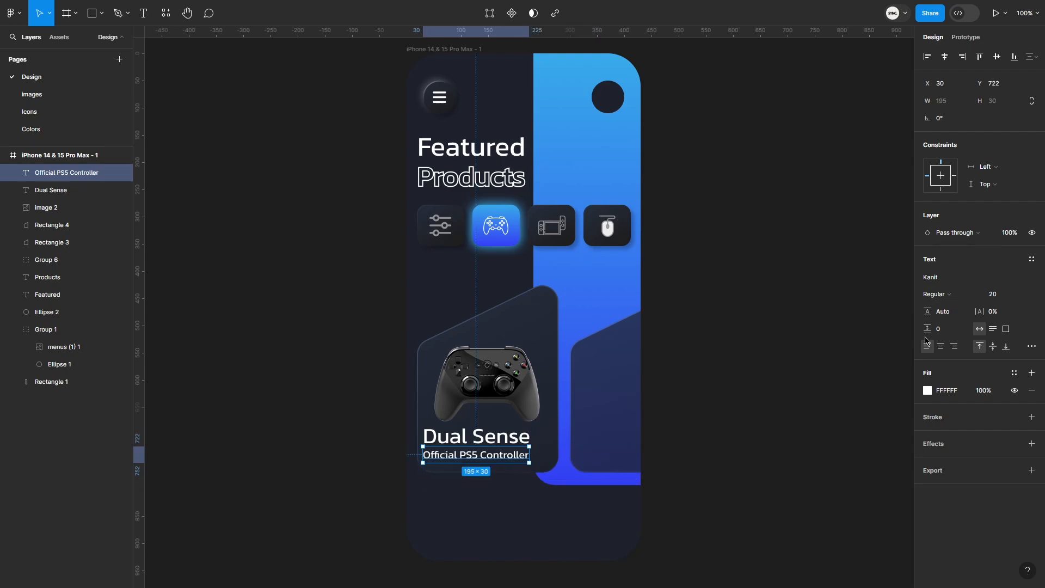
click(934, 294)
click(937, 279)
shift+click(50, 190)
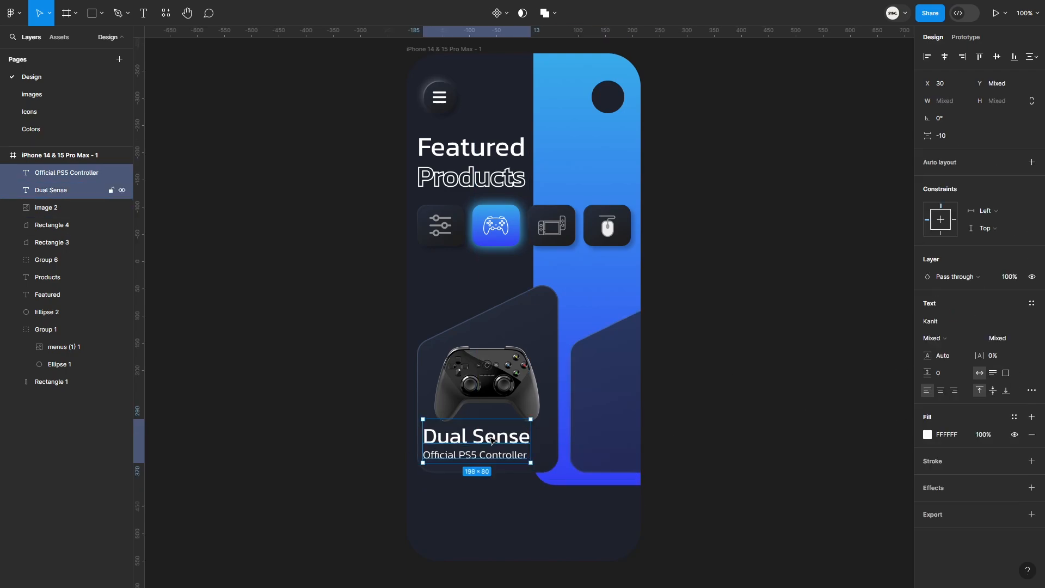
click(729, 296)
- Move the black controller image from the first card onto the second card, keeping its vertical position
click(549, 364)
click(490, 385)
drag(470, 383, 621, 337)
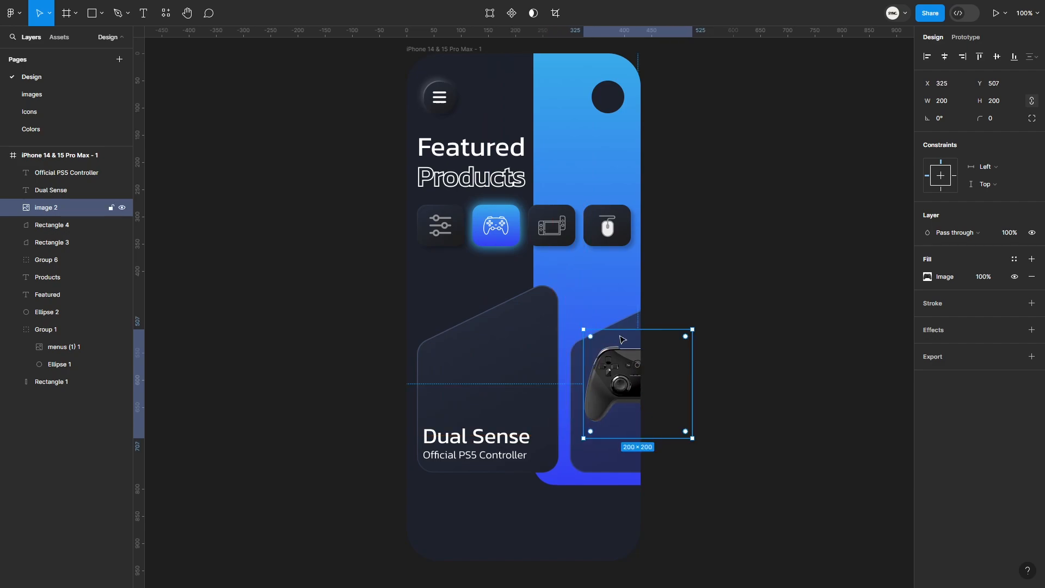
shift+click(632, 318)
click(756, 297)
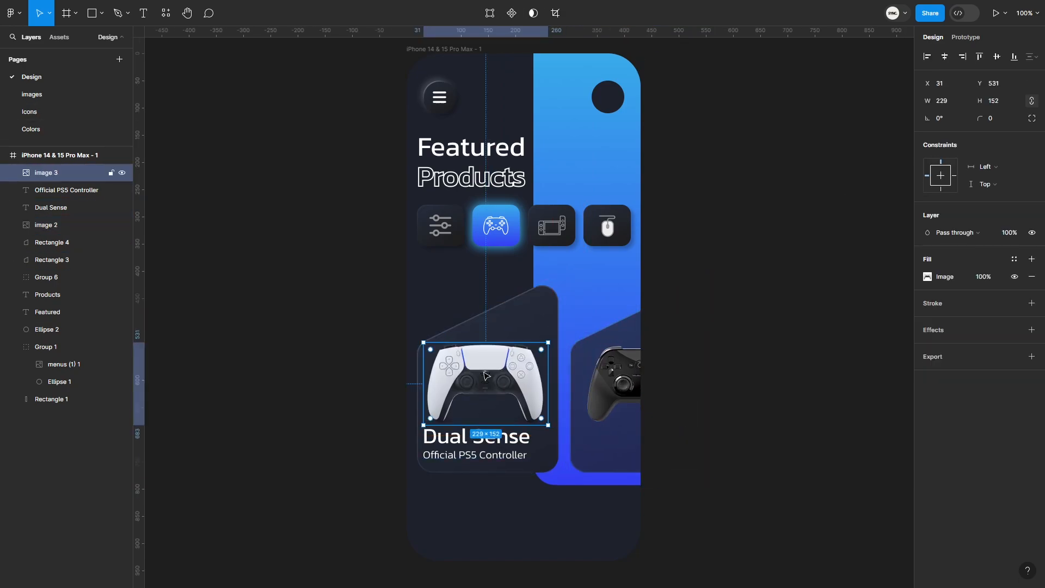
- Centre the white controller image on the first card and copy the title and subtitle onto the second card
drag(485, 375, 489, 376)
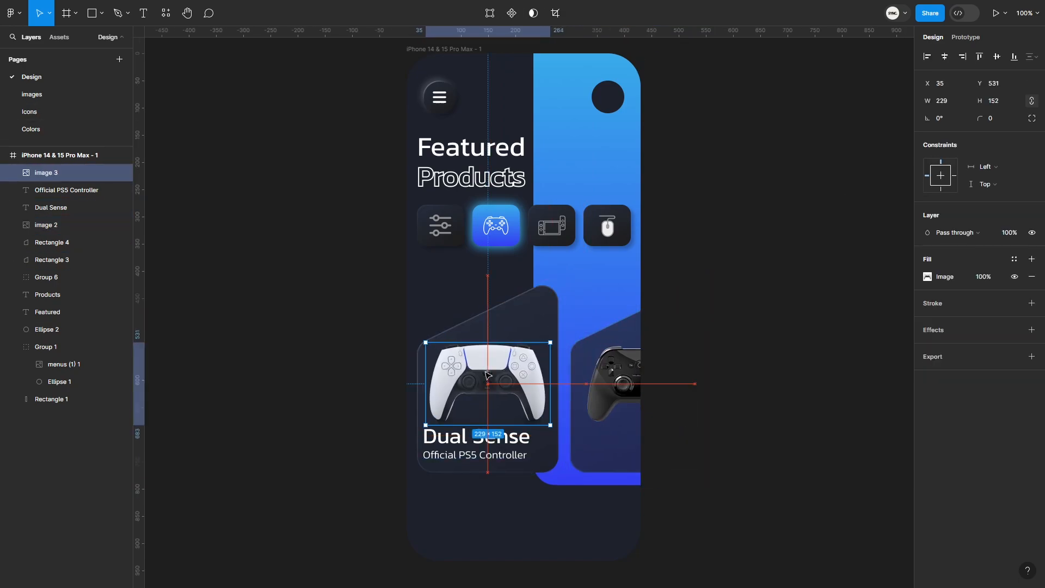
drag(443, 480, 589, 442)
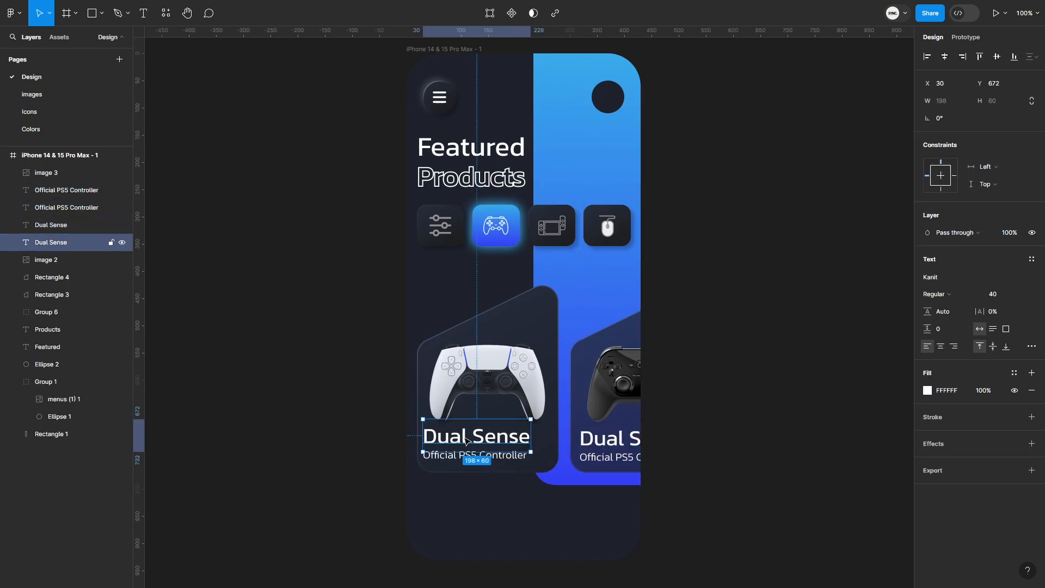
- Draw a bar about 386 × 89 near the screen's bottom, centre it horizontally, and set its corner radius to 27
key(r)
drag(432, 502, 479, 560)
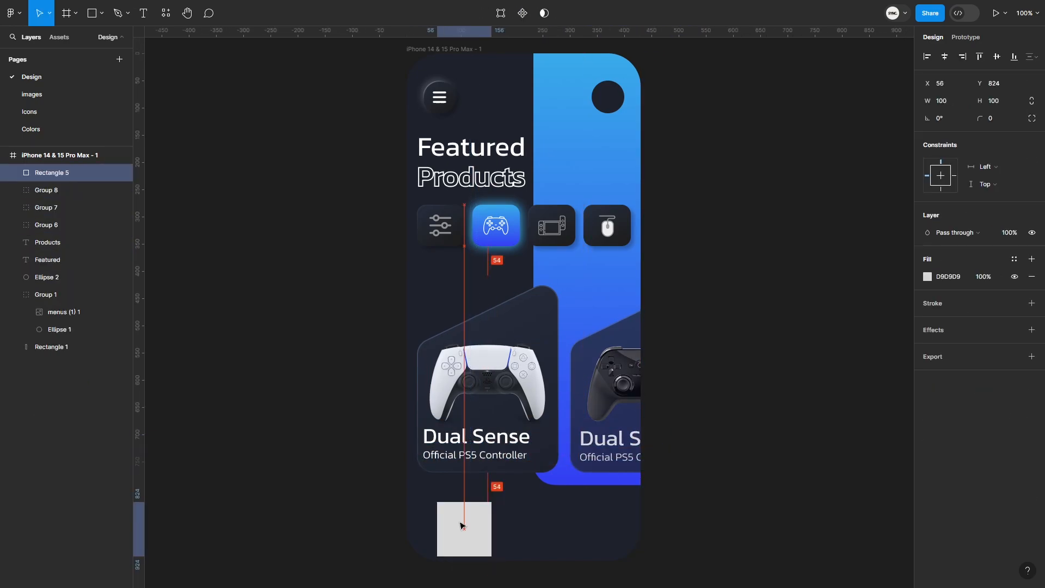
mouse_move(467, 523)
mouse_down()
mouse_move(443, 524)
mouse_move(627, 528)
mouse_up()
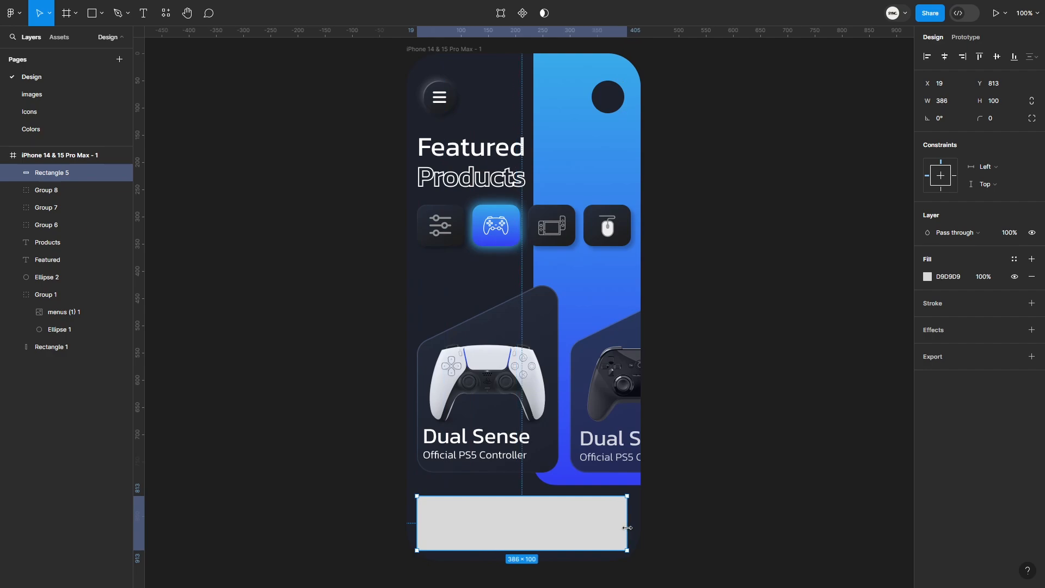
click(944, 56)
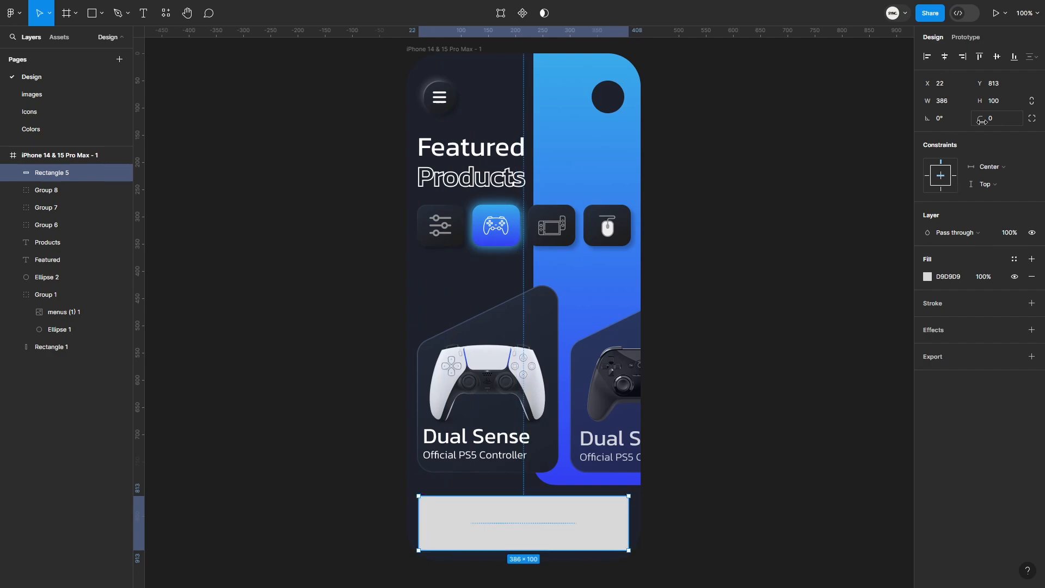
drag(519, 550, 544, 538)
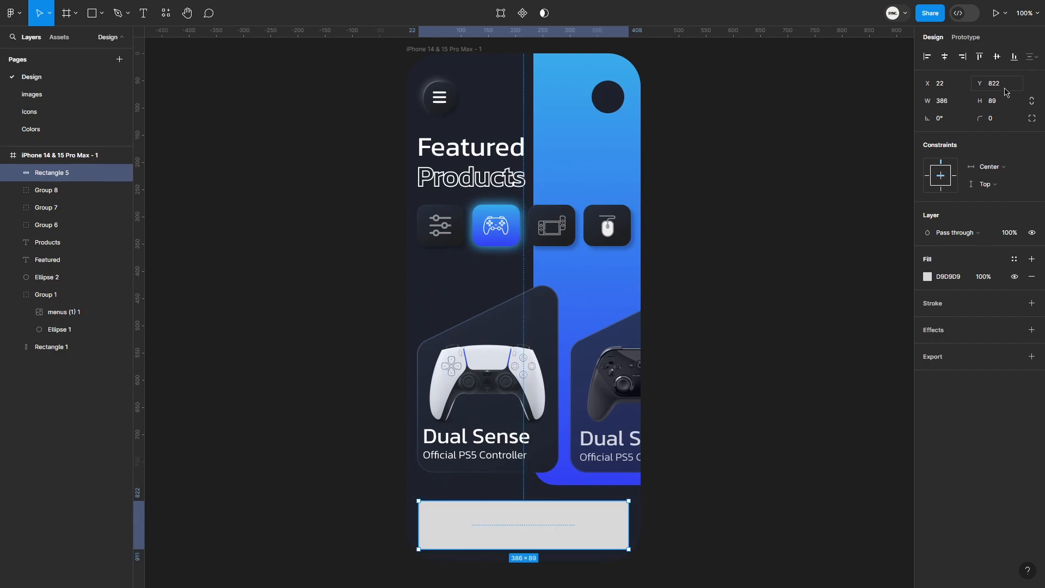
drag(980, 118, 227, 127)
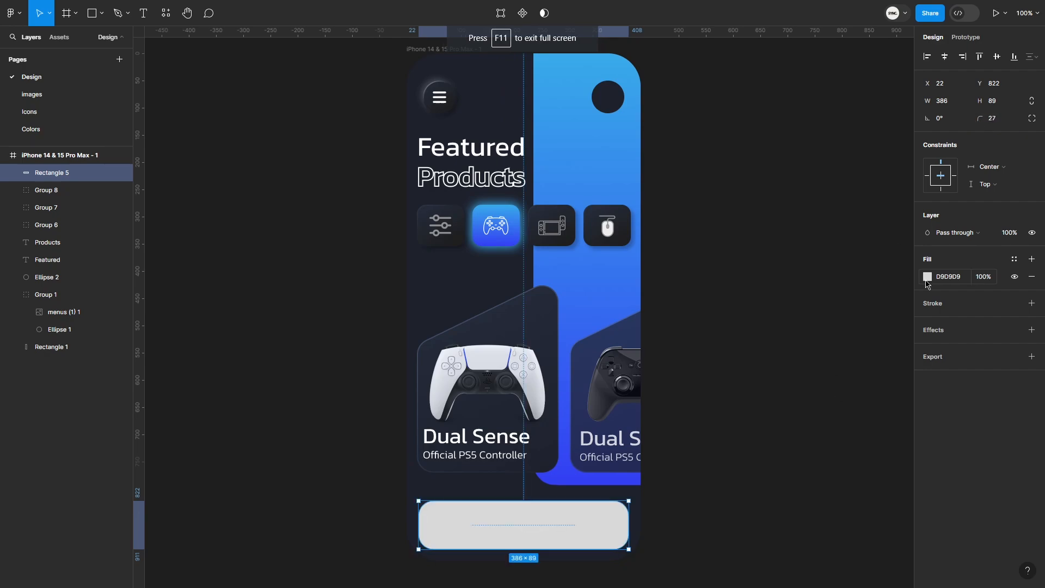
- Change the bottom bar's fill to a linear gradient running from its upper left corner to its lower right corner
click(927, 277)
click(811, 296)
drag(524, 501, 422, 509)
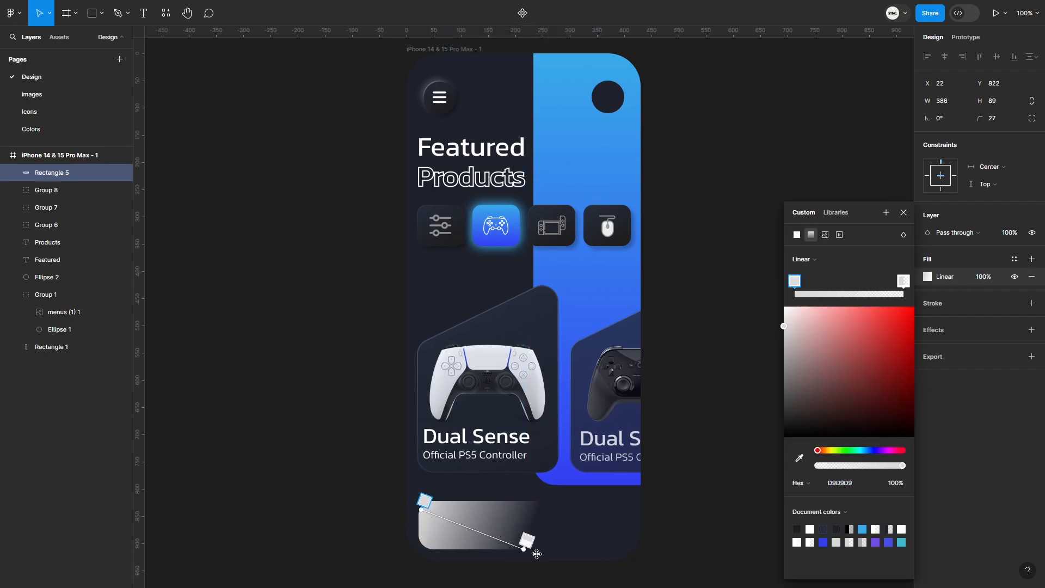
drag(536, 553, 629, 543)
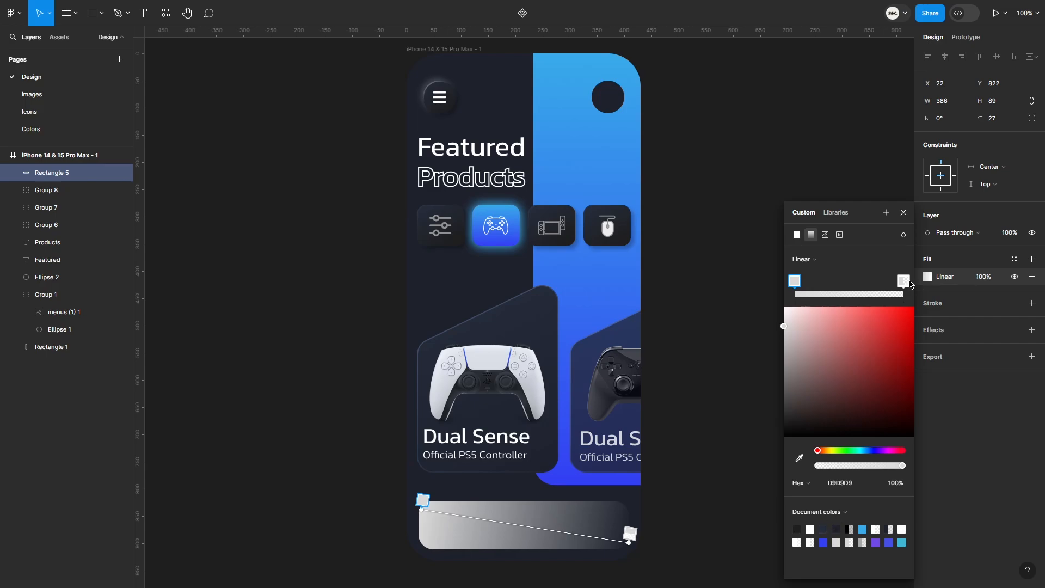
- Recolor the bottom bar's gradient with dark navy document colors, using 262D3D for the start stop
click(904, 281)
click(795, 281)
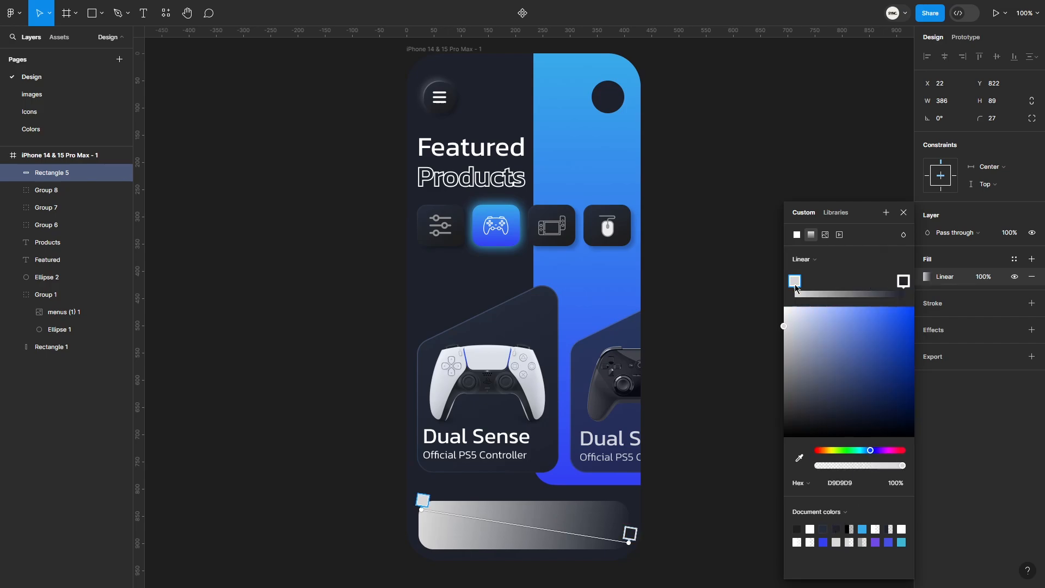
click(797, 530)
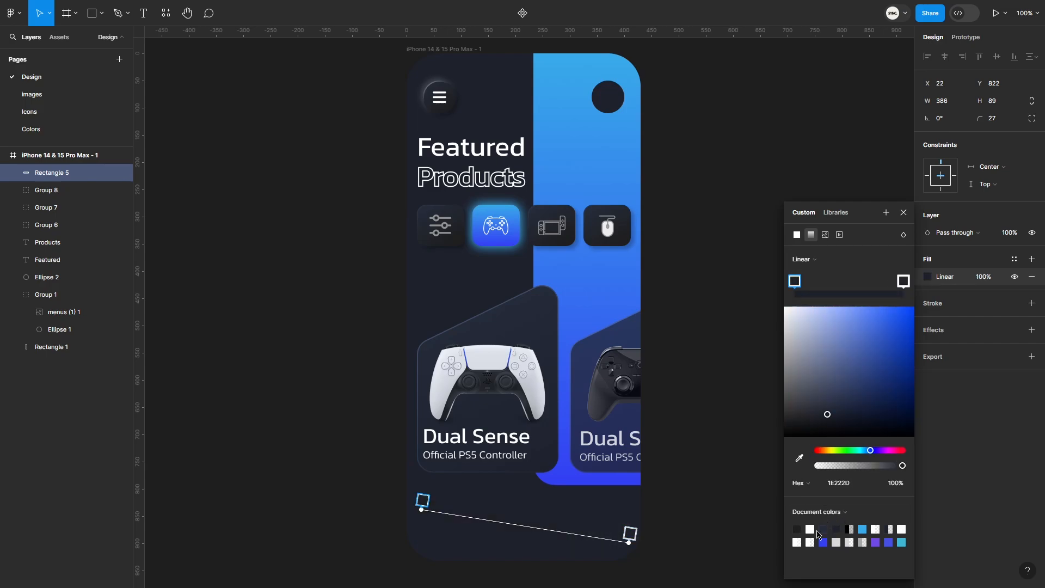
click(824, 528)
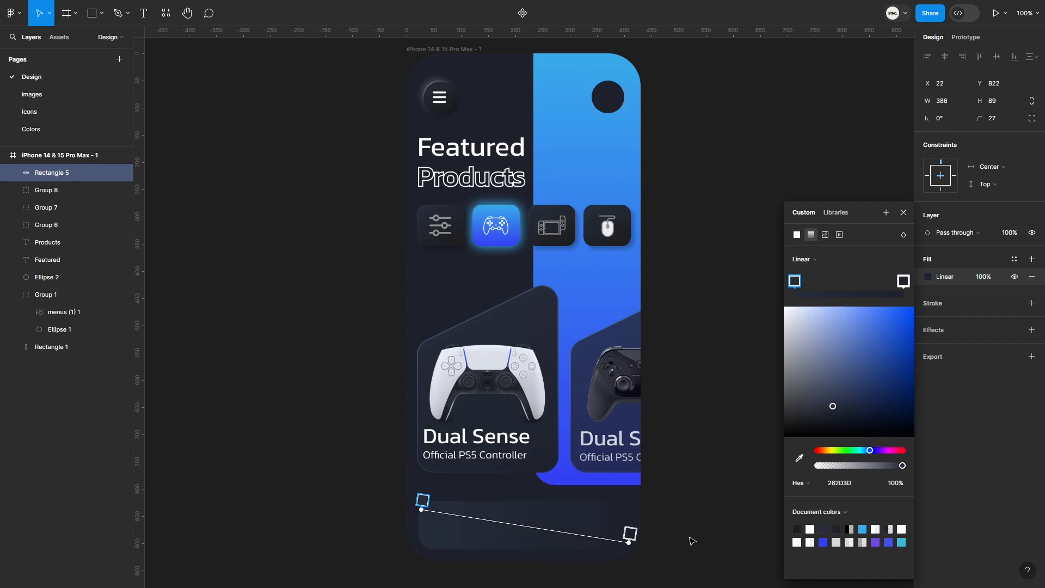
- Add a stroke of width 2 to the bottom bar as a linear gradient running from upper left to lower right
click(955, 308)
click(942, 310)
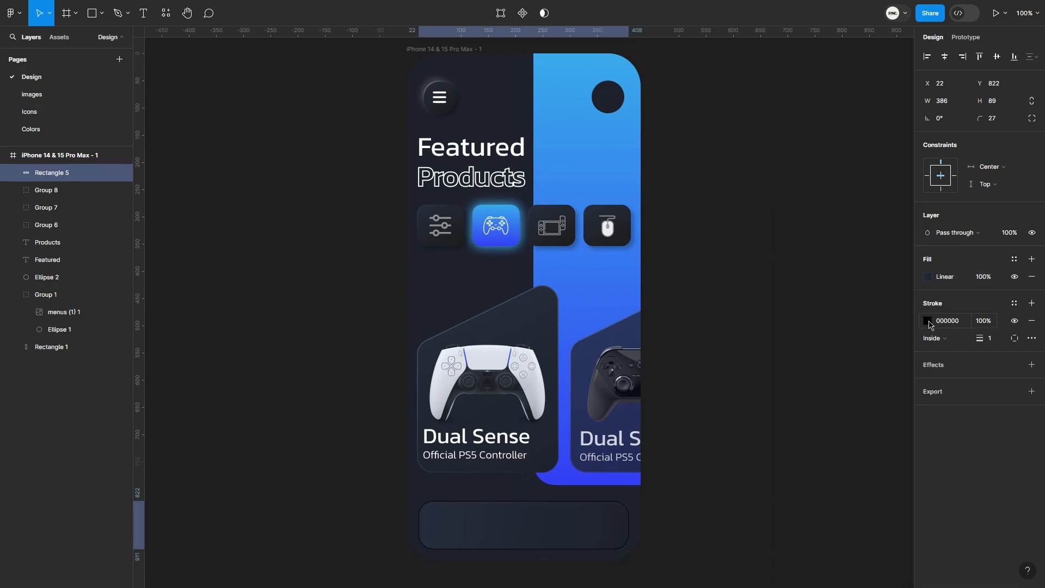
click(928, 321)
click(811, 296)
drag(523, 502, 425, 504)
drag(524, 549, 626, 541)
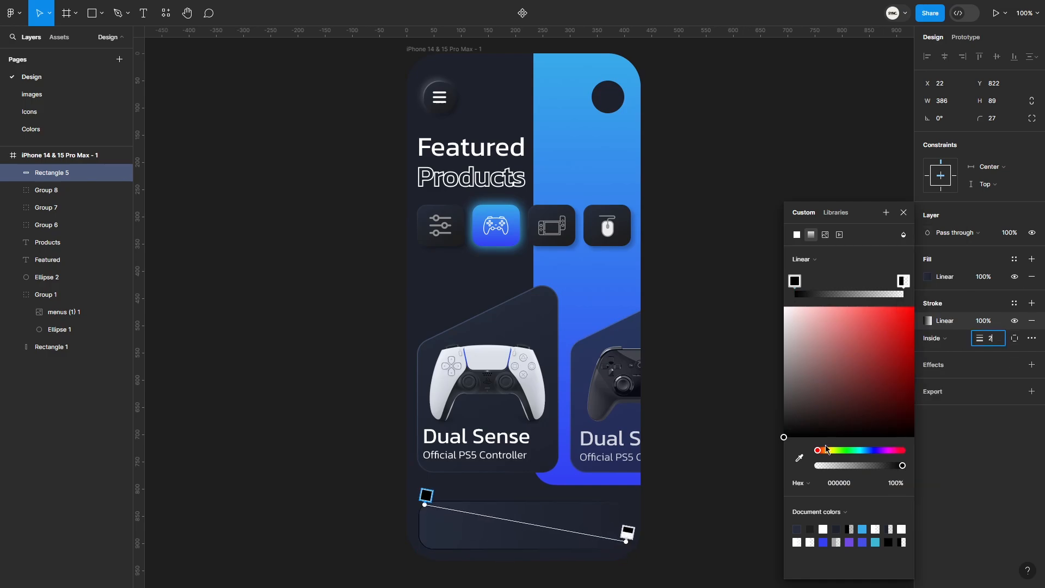
- Set the bar's stroke gradient to start at FFFFFF and add an extra stop close to its transparent end
drag(822, 433, 752, 280)
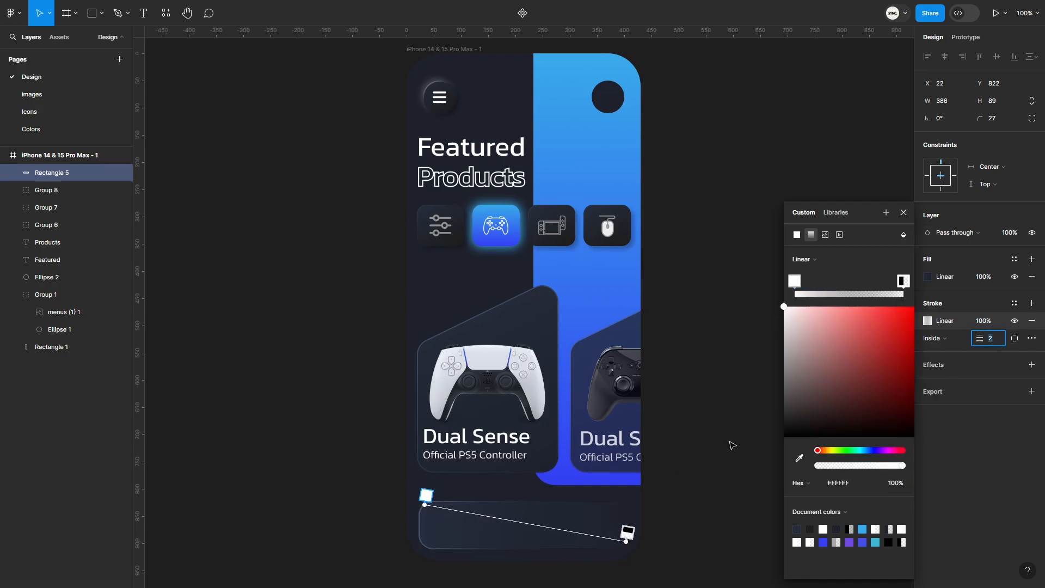
click(856, 293)
drag(858, 281, 894, 281)
click(904, 280)
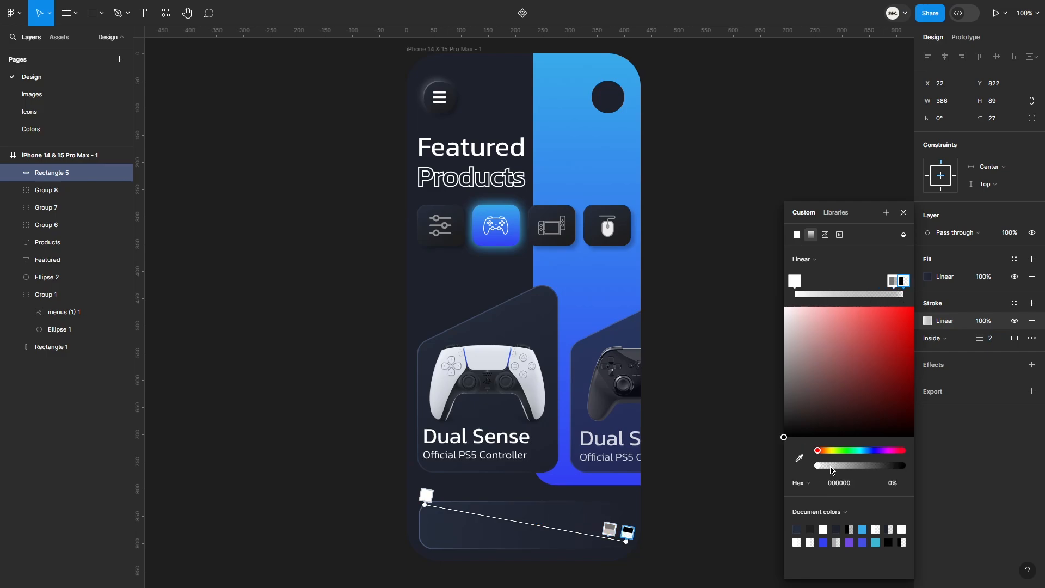
click(906, 212)
click(782, 240)
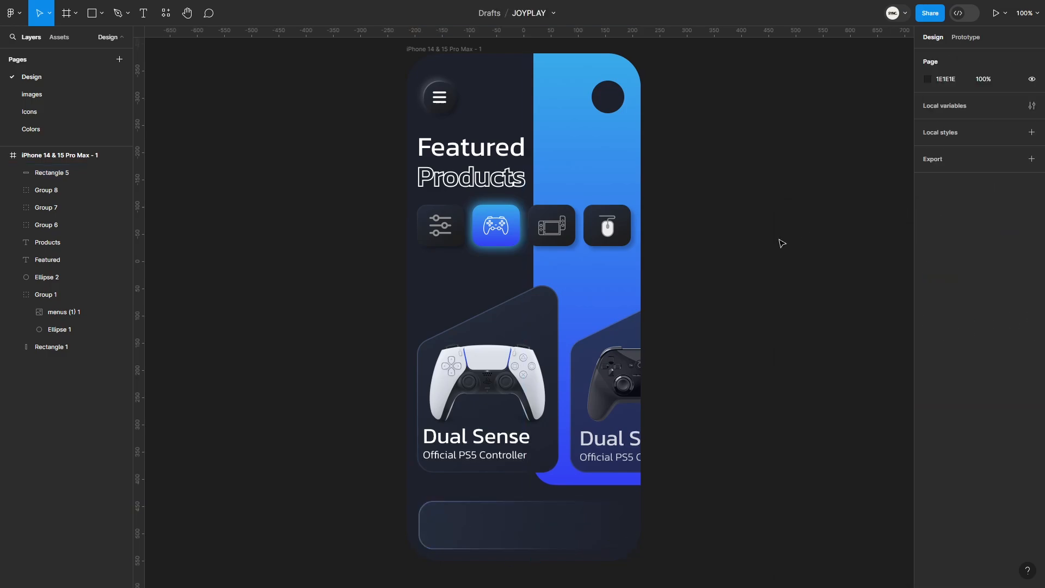
- Place a 100-wide rectangle inside the bottom bar's left part, with height 60 and corner radius 12
key(r)
click(470, 529)
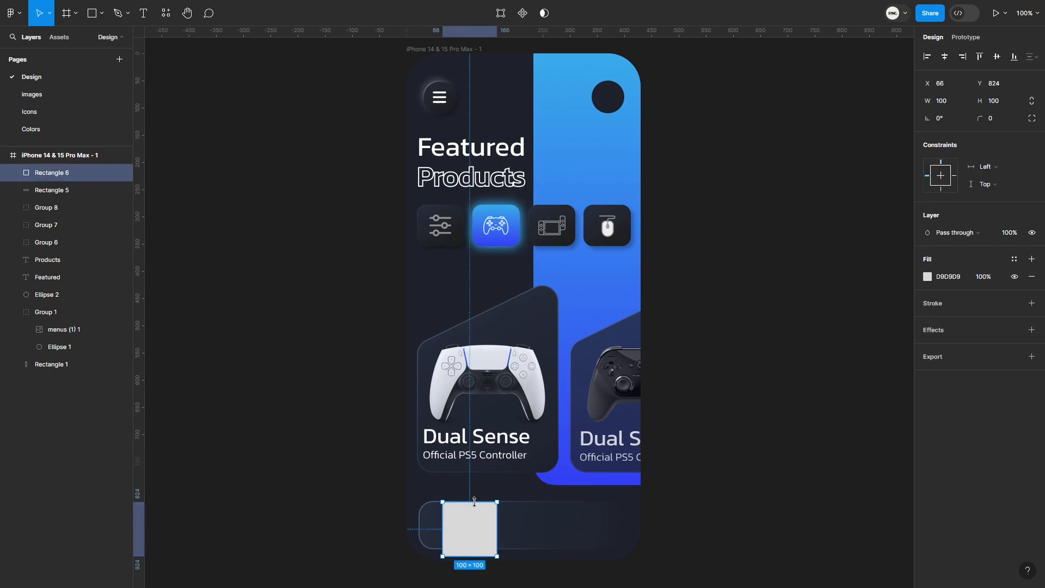
drag(472, 502, 457, 525)
click(1005, 106)
key(Return)
drag(978, 118, 66, 113)
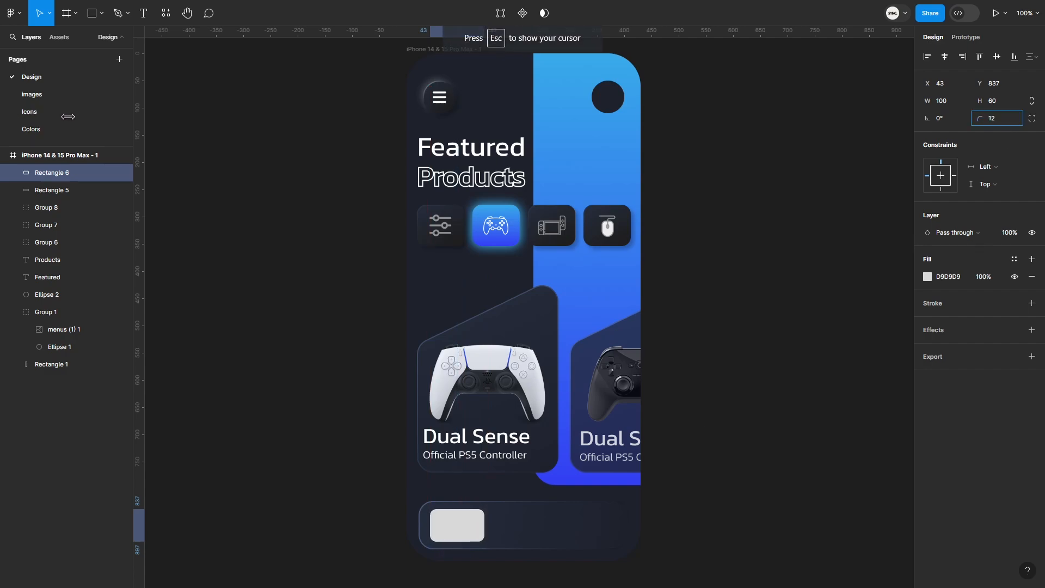
- Widen the small rectangle in the bottom bar to about 147 and set its height to 66
drag(485, 529, 510, 525)
click(1015, 105)
text(66)
key(Return)
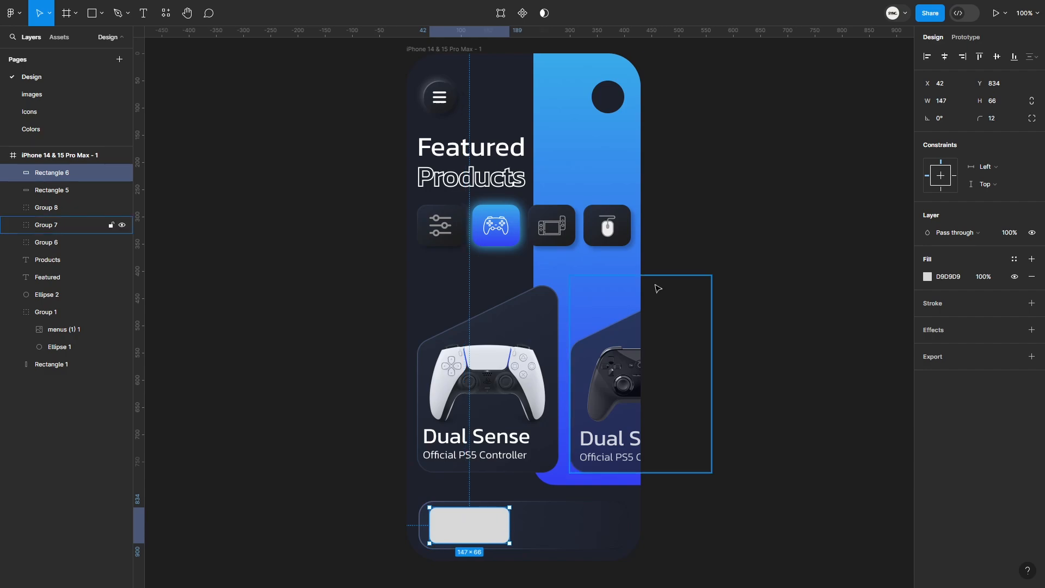
- Copy the properties of the blue gradient panel and paste them onto the small rectangle in the bottom bar
right_click(603, 258)
mouse_move(659, 302)
click(754, 353)
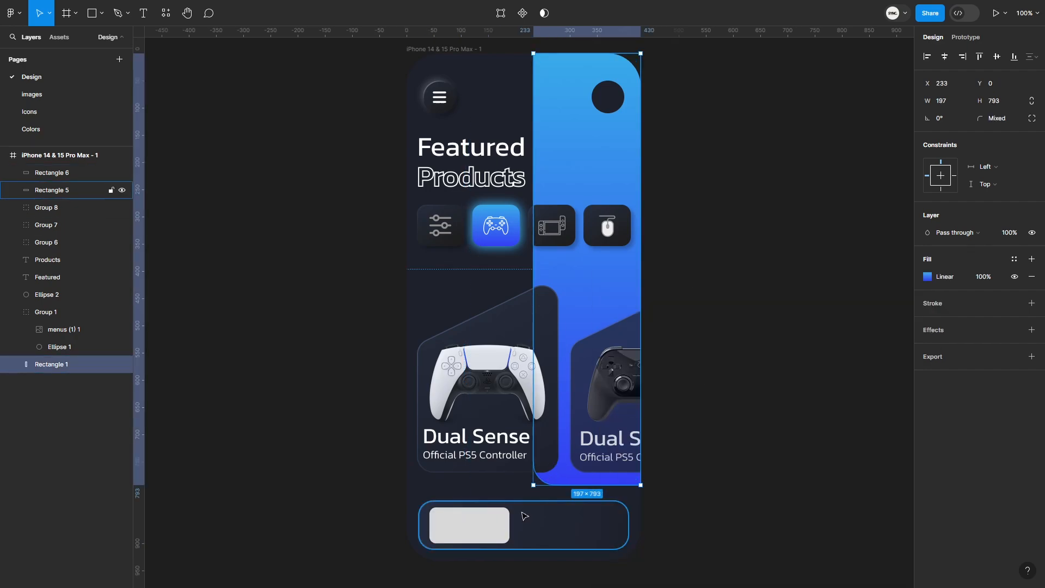
right_click(467, 519)
mouse_move(553, 305)
click(621, 372)
- Redirect the small rectangle's blue gradient to run from its upper left corner to its lower right corner
click(927, 278)
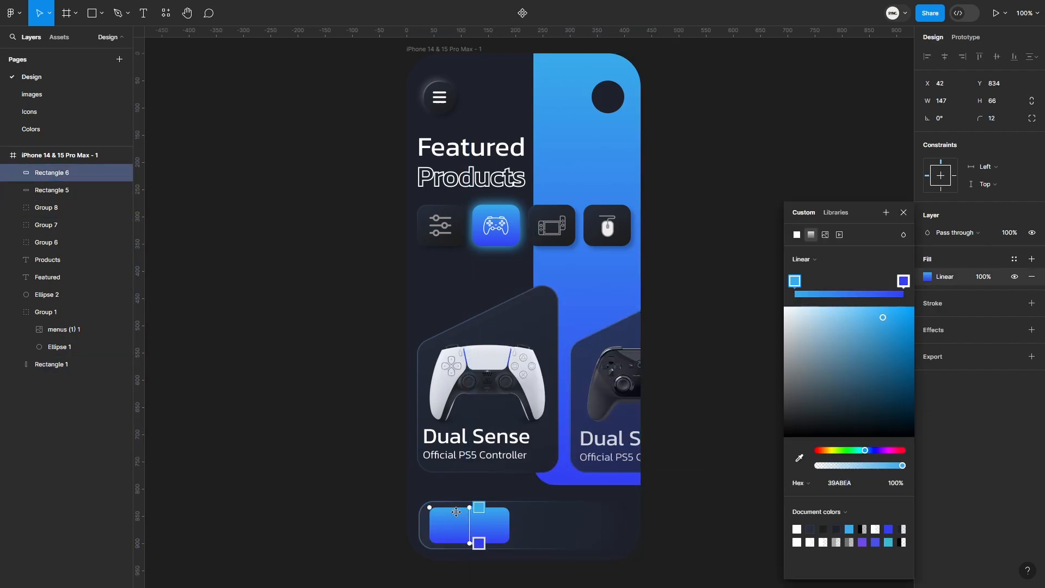
drag(469, 507, 429, 509)
drag(469, 543, 516, 543)
click(904, 213)
click(688, 388)
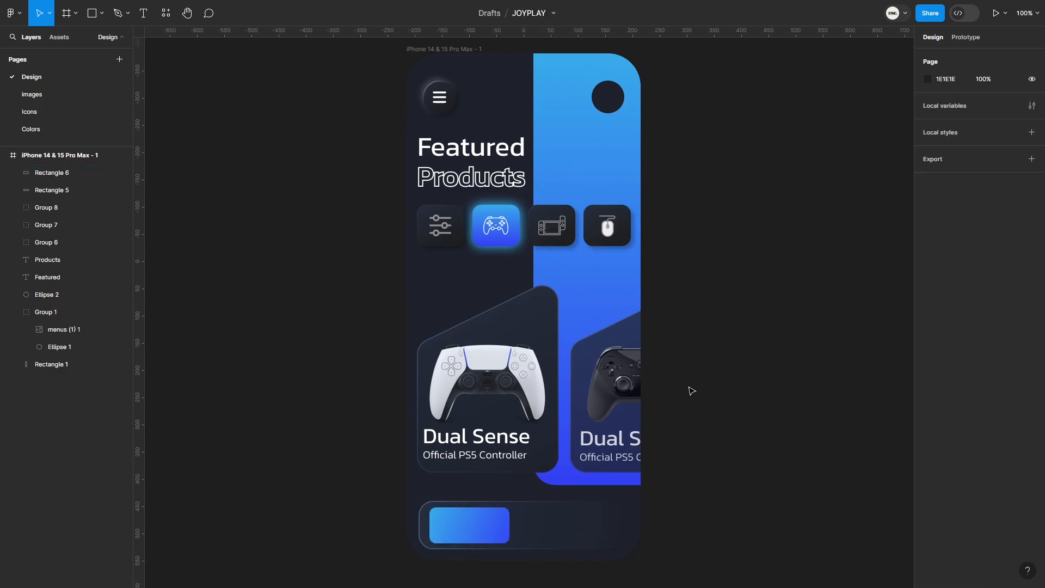
- Draw a white vertical divider about 65 long across the blue button, with stroke width 2 and straightened to -90°
key(l)
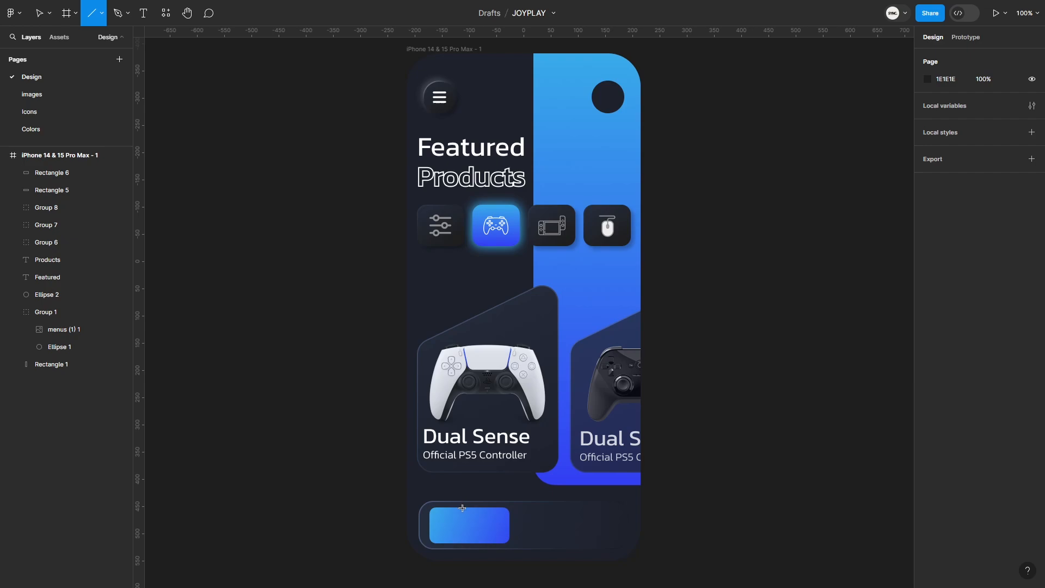
drag(463, 508, 464, 544)
click(1000, 322)
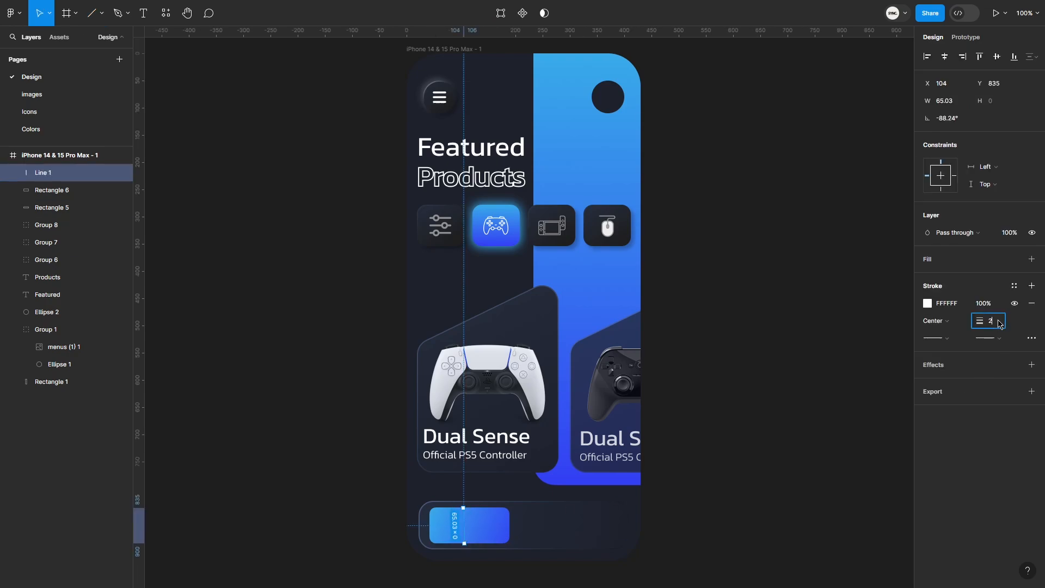
click(813, 354)
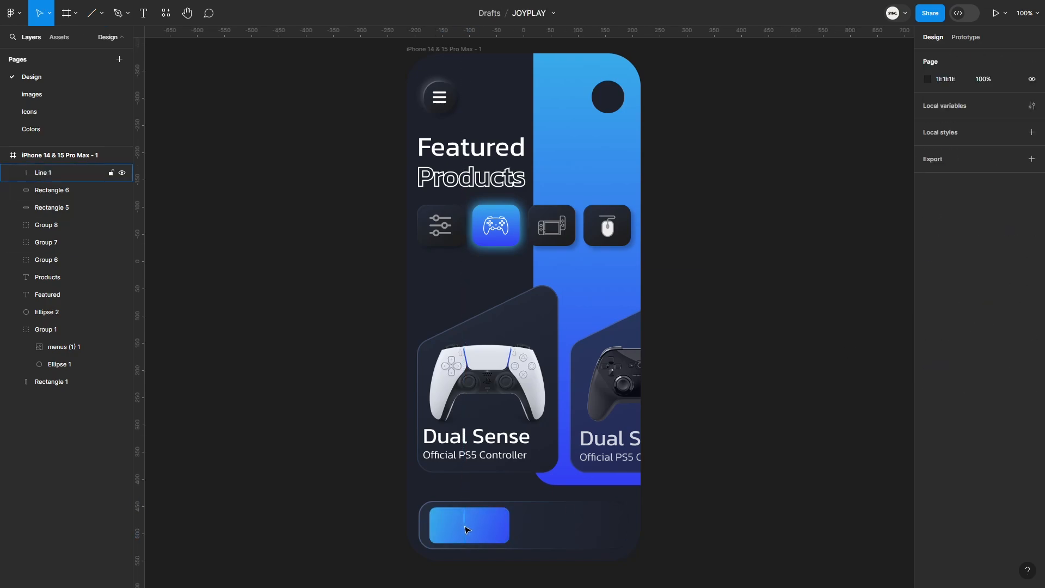
click(464, 530)
drag(464, 543, 463, 543)
click(682, 491)
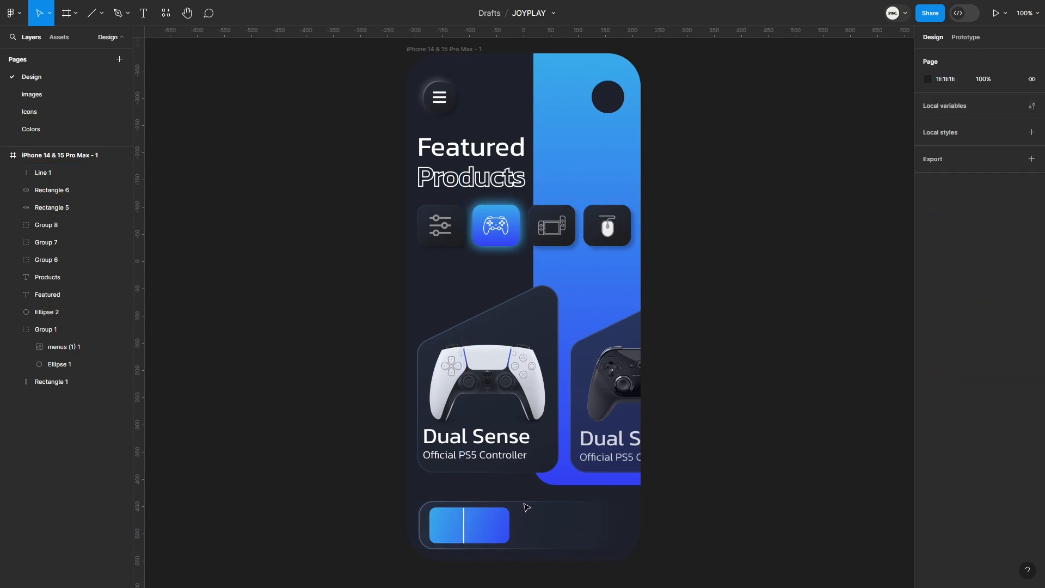
- Change the blend mode of the divider line's white stroke so it blends into the blue button
click(464, 524)
click(928, 303)
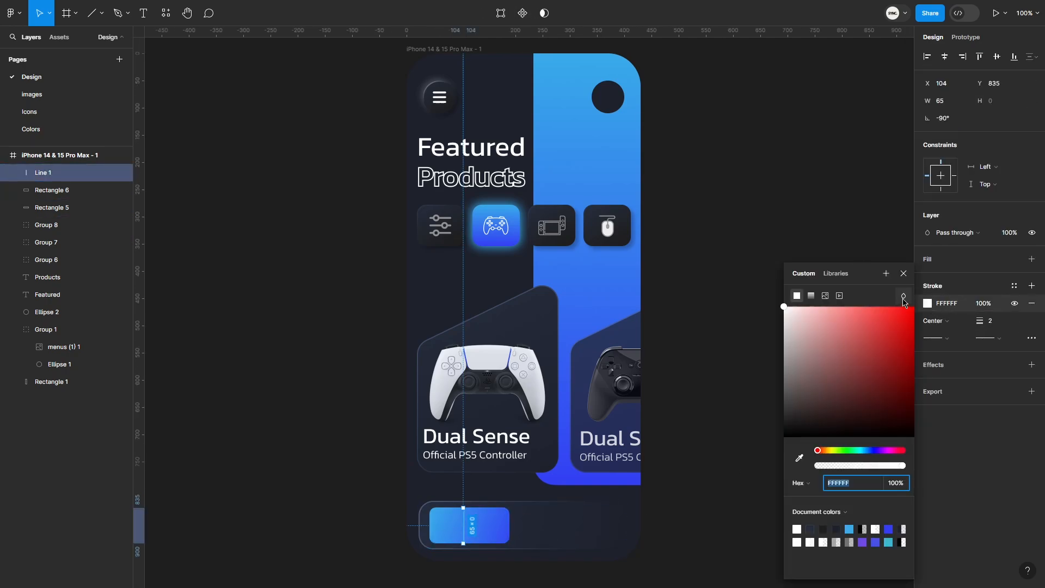
click(903, 295)
click(913, 442)
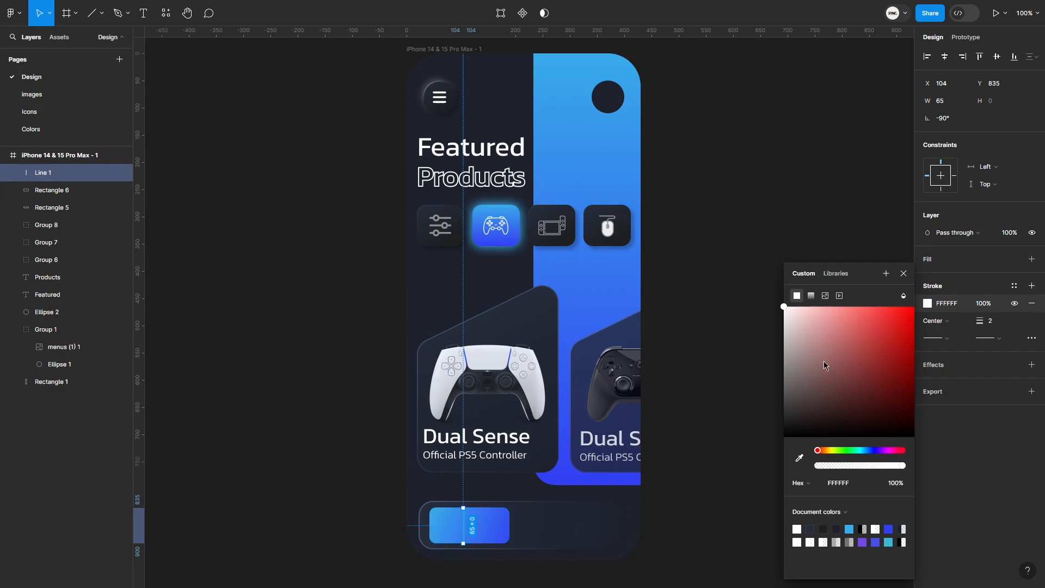
key(Return)
click(747, 416)
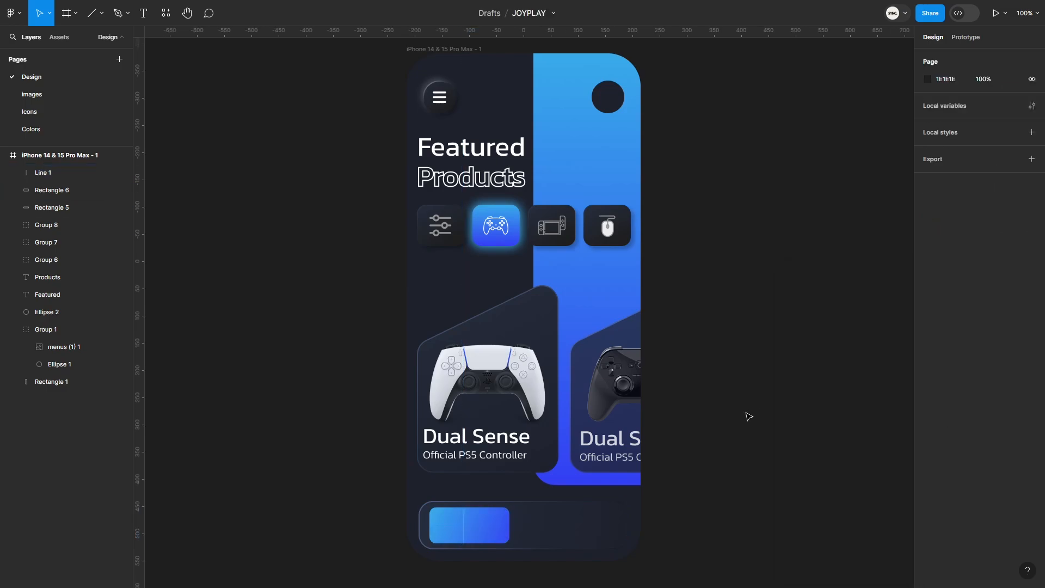
- Paste the home icon into the blue button at about X 53, Y 848, and shift the divider closer to it
key(ctrl+v)
drag(523, 313, 452, 531)
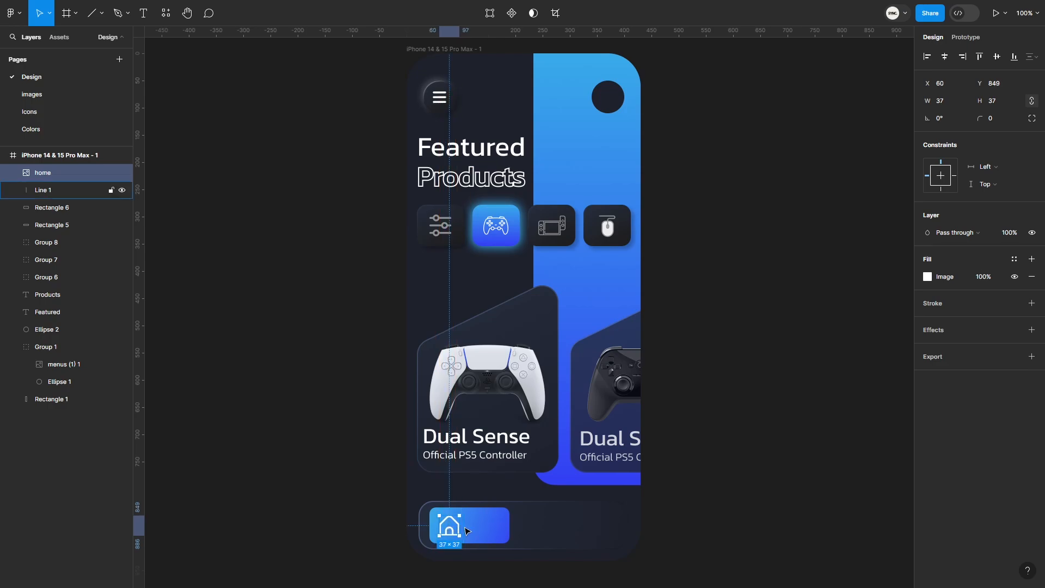
click(467, 531)
click(458, 525)
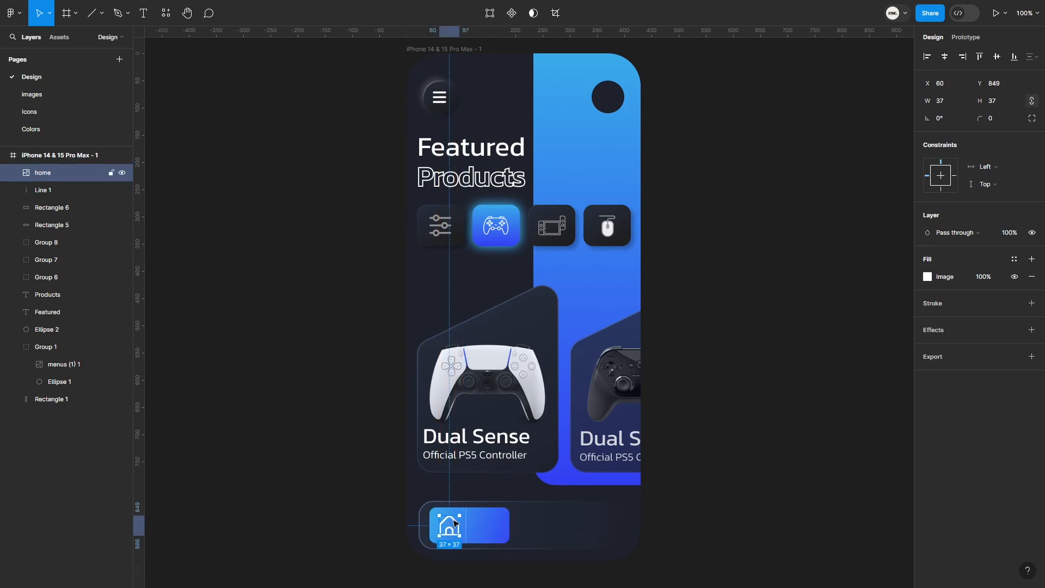
scroll(454, 525, up, 5)
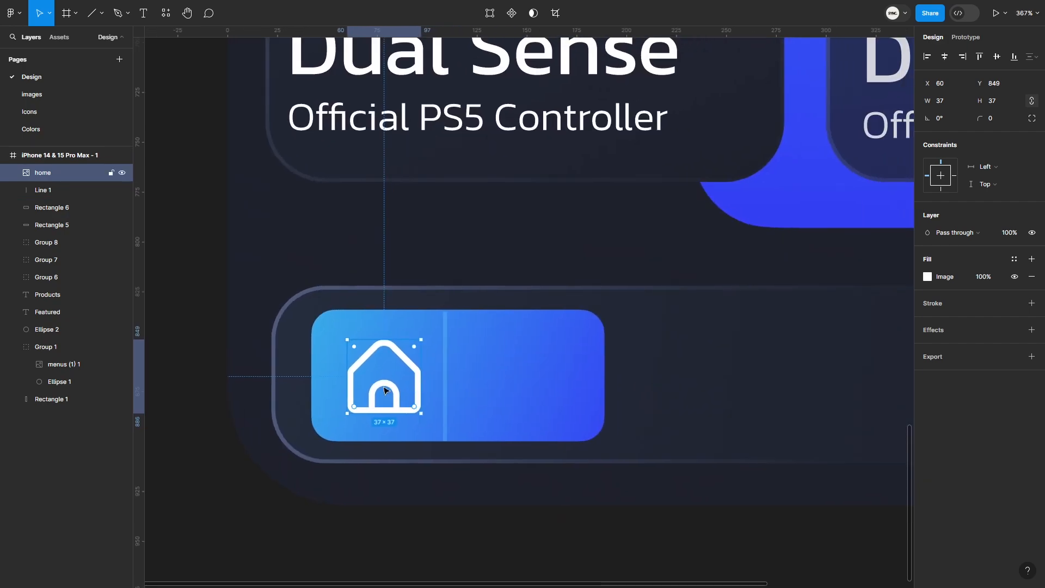
drag(385, 390, 370, 388)
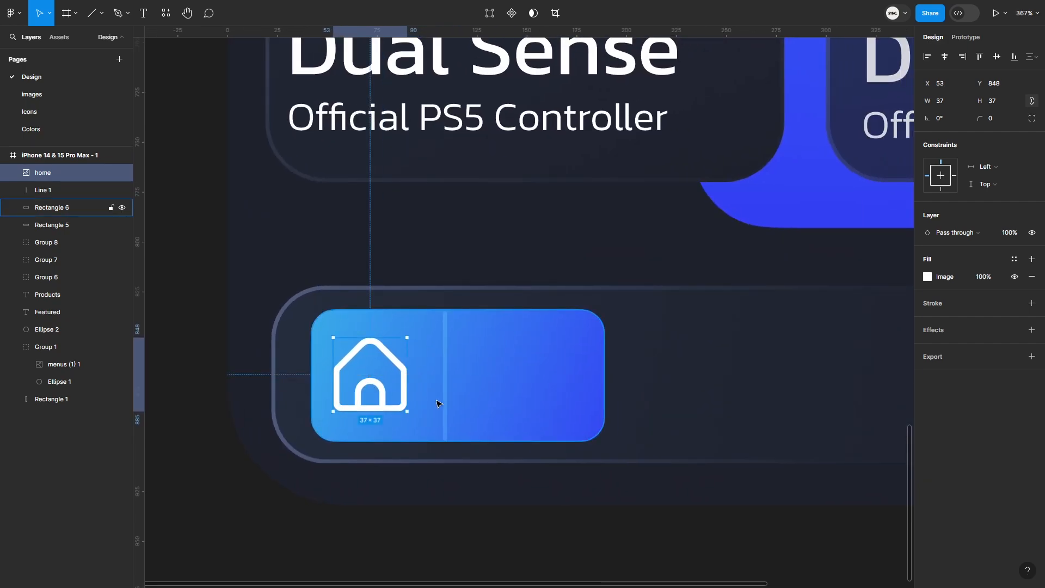
key(alt)
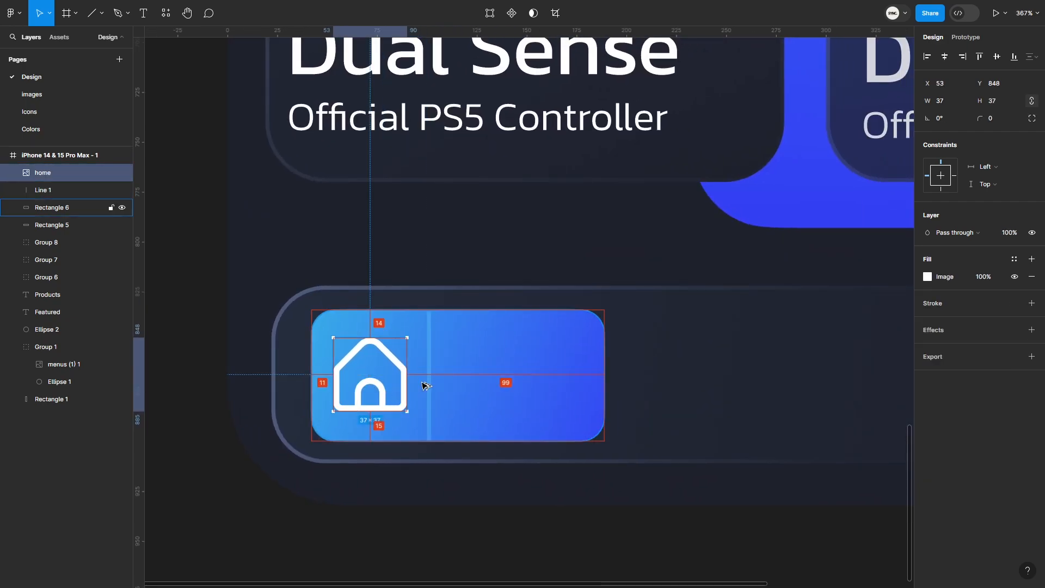
- Add the text "Home" beside the divider in the blue button, in Regular weight, and align it with the icon
key(t)
click(457, 374)
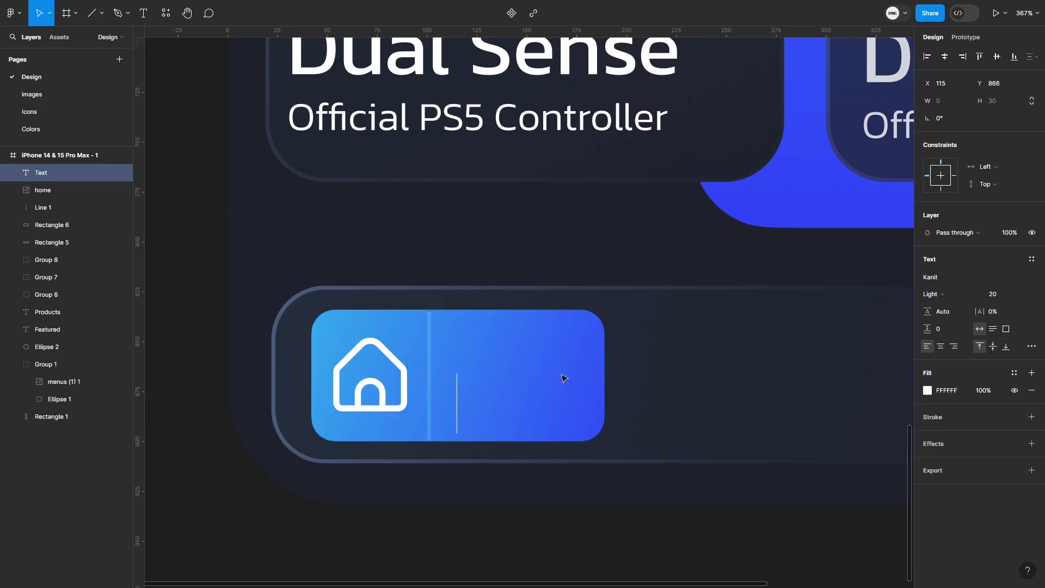
text(Home)
click(180, 434)
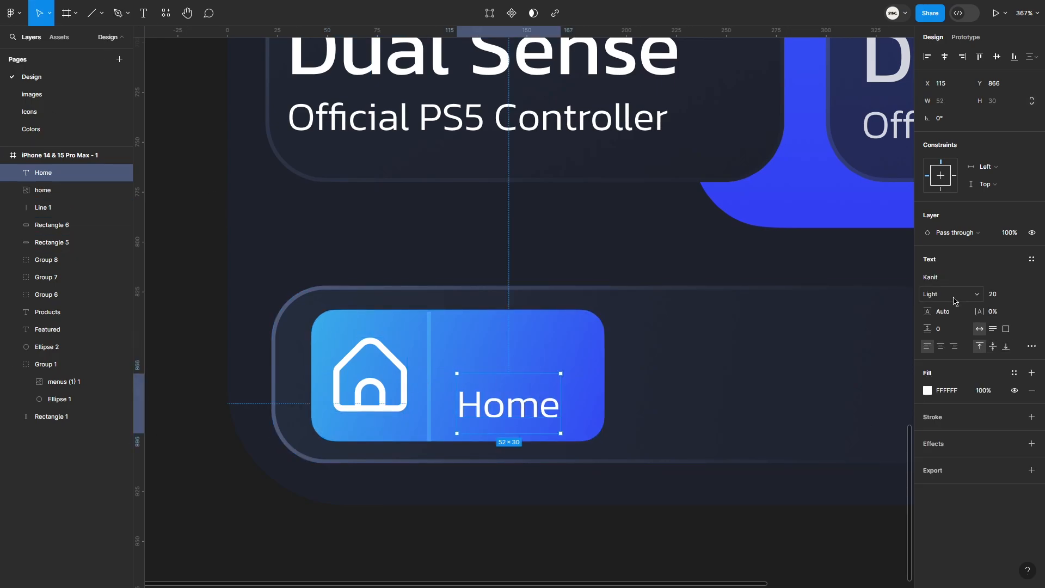
click(953, 297)
click(942, 308)
drag(544, 418, 553, 393)
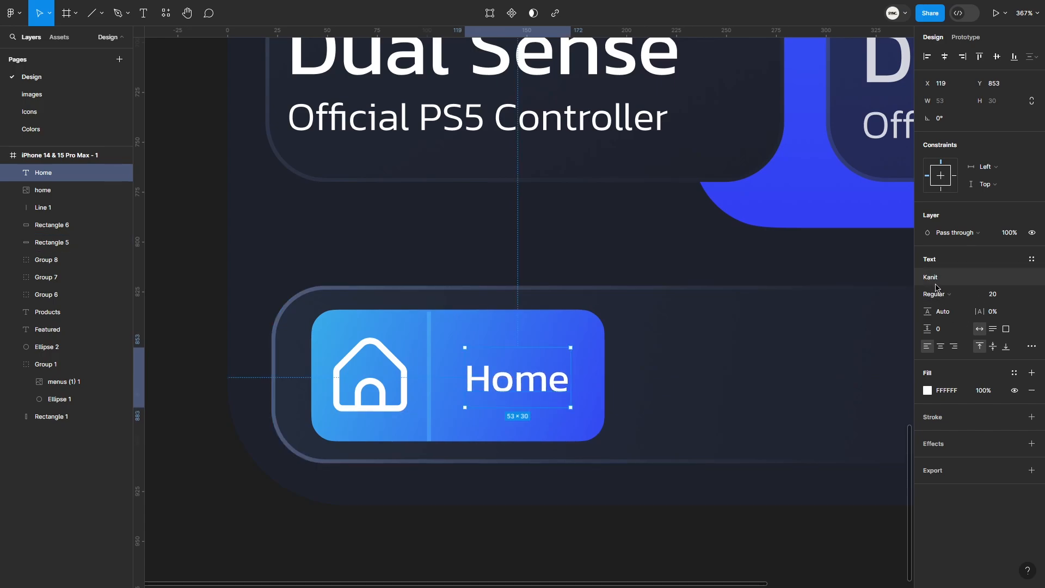
- Change the Home label's font to Inder at size 22 and recenter it in the button's right part
click(936, 279)
text(in)
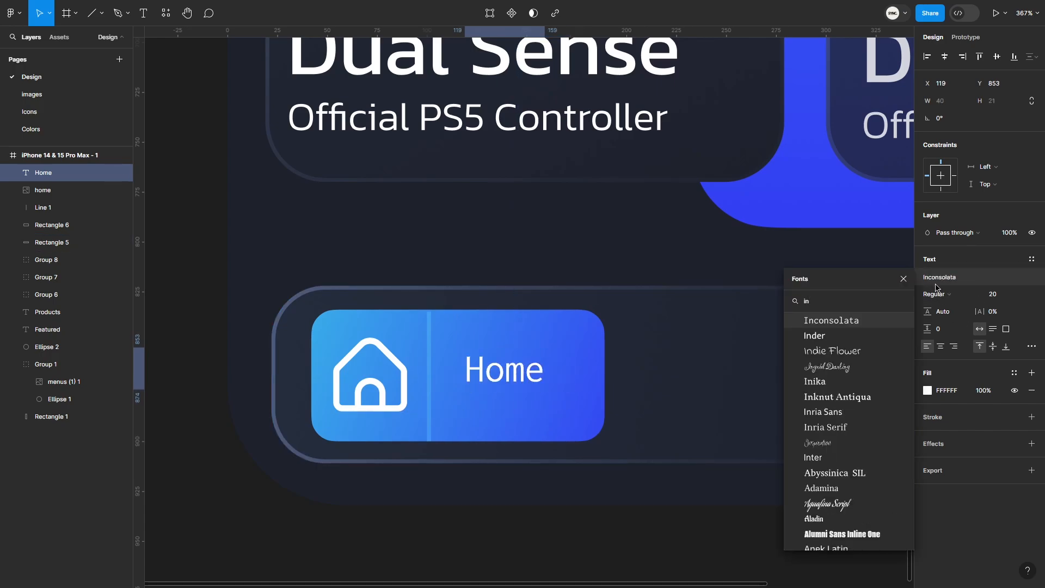
click(822, 336)
drag(528, 384, 533, 388)
click(995, 291)
text(22)
key(Return)
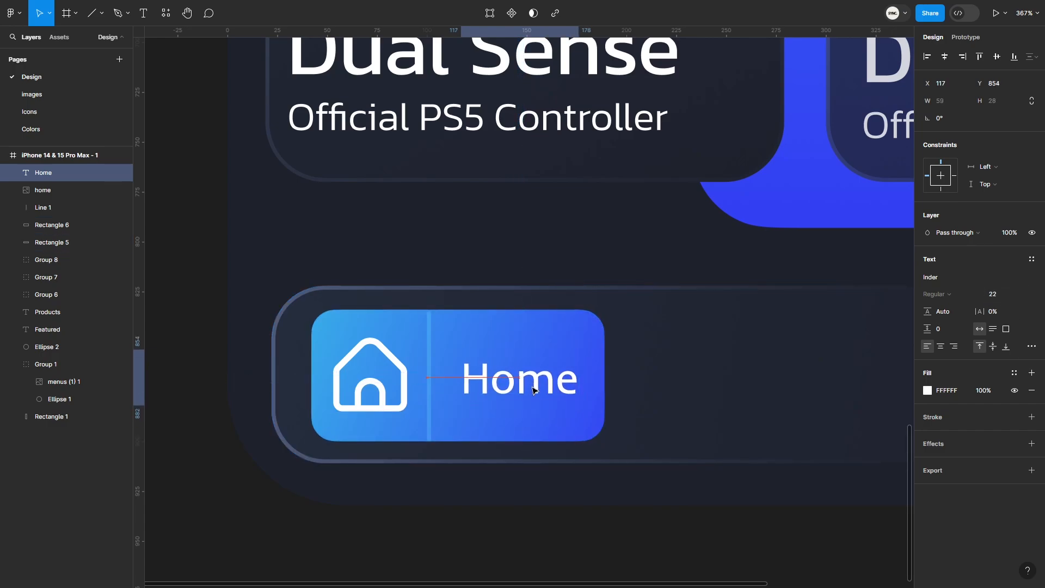
- Add a linear gradient stroke to the blue button, running from its upper left corner to its lower right corner
click(66, 224)
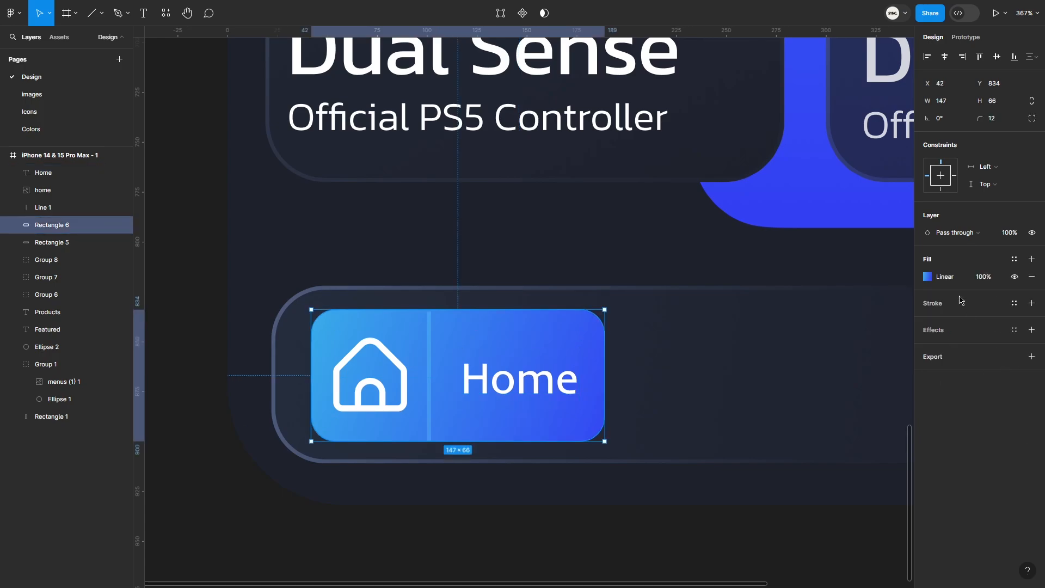
click(1032, 303)
click(928, 321)
click(811, 296)
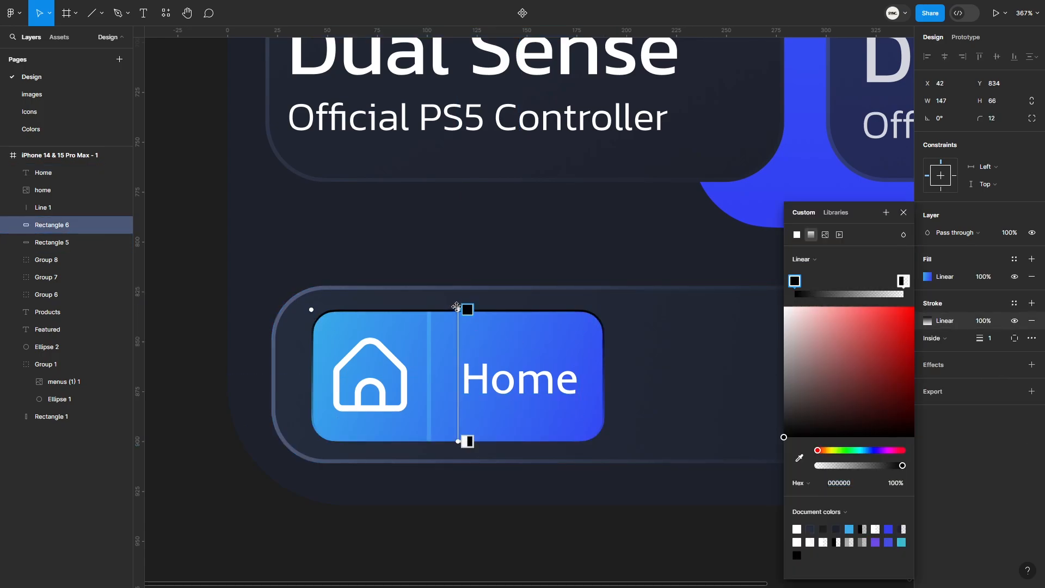
drag(464, 308, 321, 309)
drag(464, 435, 605, 450)
- Set the button's stroke gradient to start at FFFFFF and change the stroke's blend mode
click(797, 529)
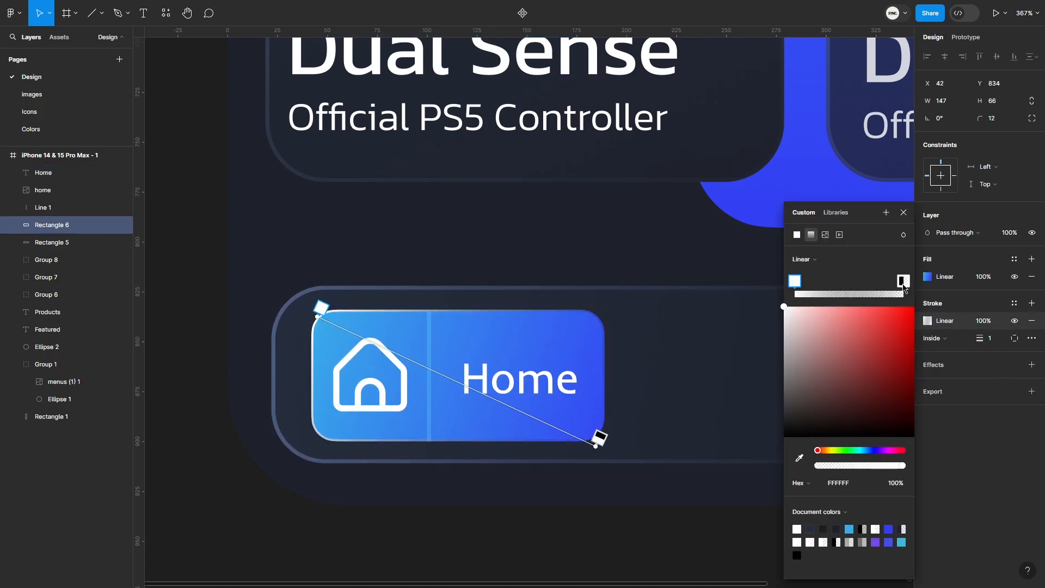
click(904, 280)
click(903, 235)
click(919, 382)
click(997, 455)
click(728, 549)
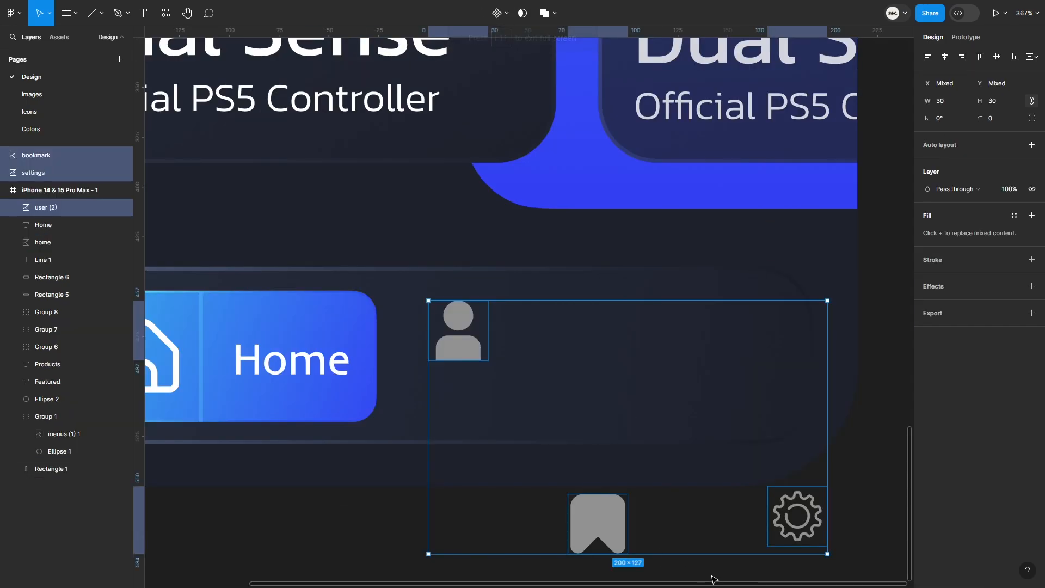
- Arrange the icons in the navigation bar to the right of the Home button in the order user, settings, bookmark
click(713, 576)
drag(601, 529, 589, 339)
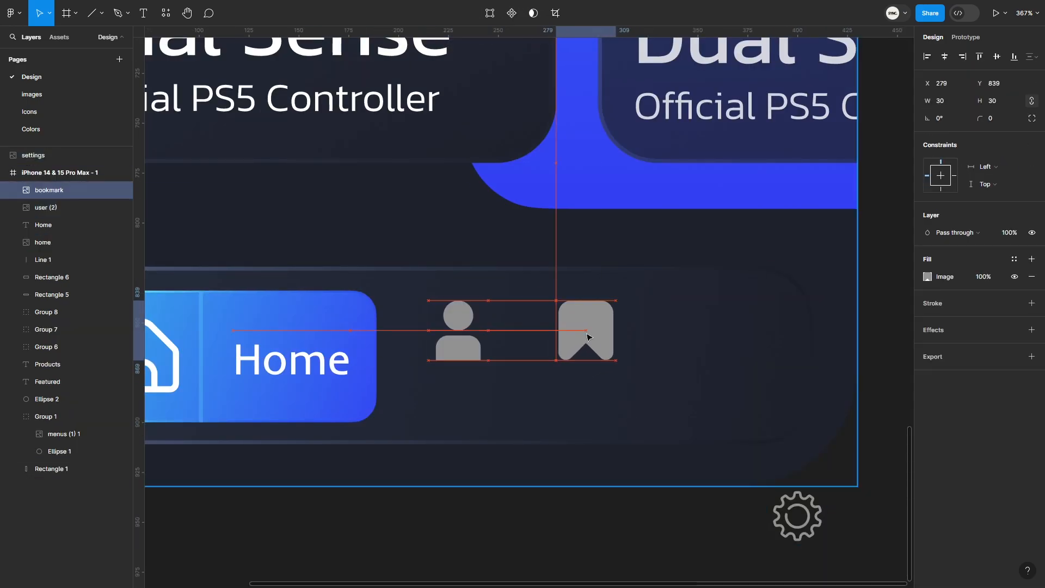
drag(793, 517, 707, 330)
drag(605, 339, 680, 434)
drag(704, 351, 594, 350)
drag(652, 425, 739, 331)
- Move the user, settings and bookmark icons down together to the vertical middle of the navigation bar
shift+click(606, 339)
shift+click(472, 349)
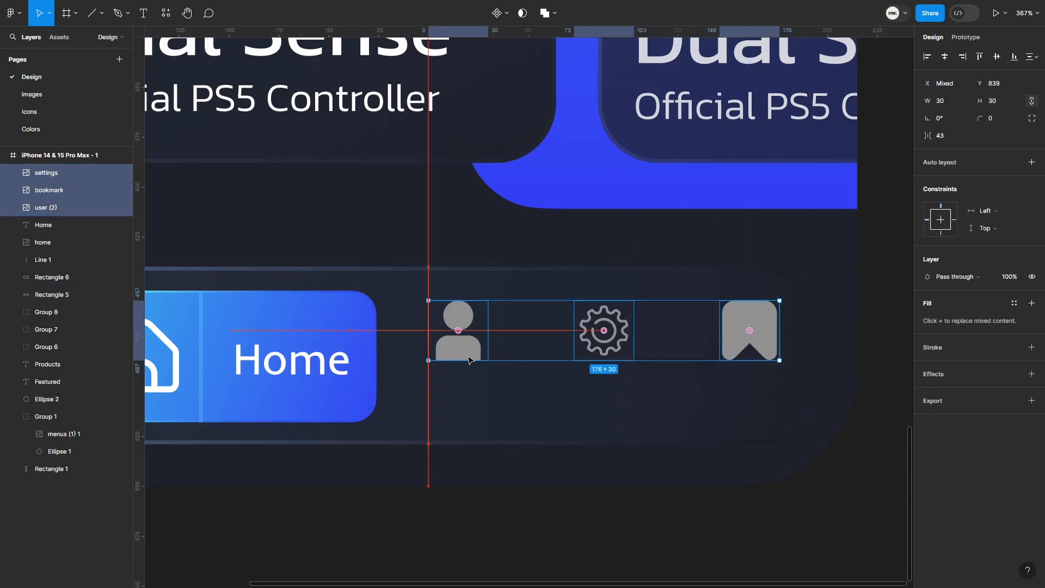
drag(472, 349, 460, 375)
key(alt)
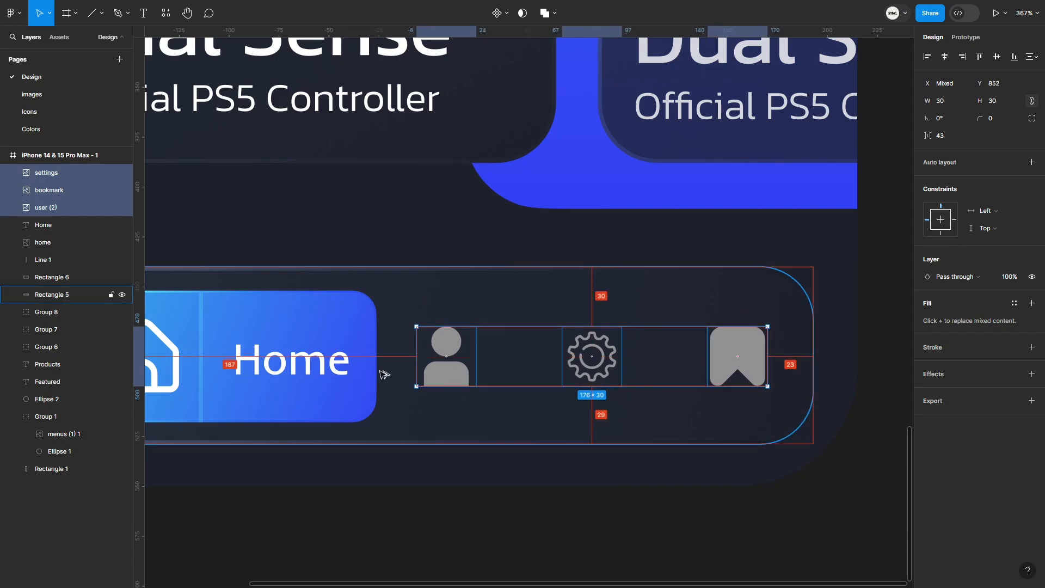
click(381, 375)
- Check the side gaps and nudge the three navigation icons 2 px to the right together
click(447, 357)
click(738, 357)
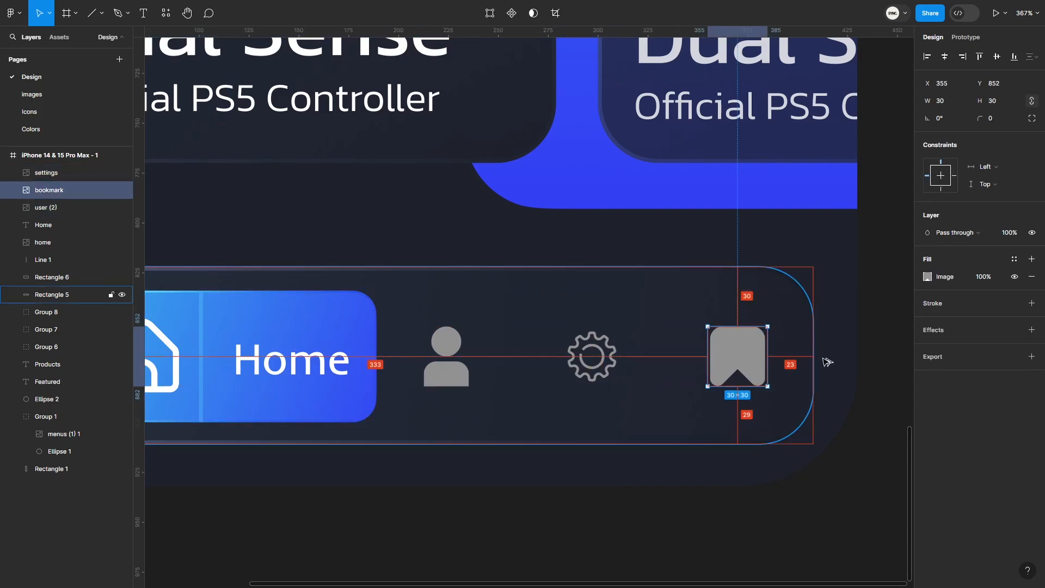
shift+click(593, 362)
shift+click(463, 377)
key(Right)
key(Right)
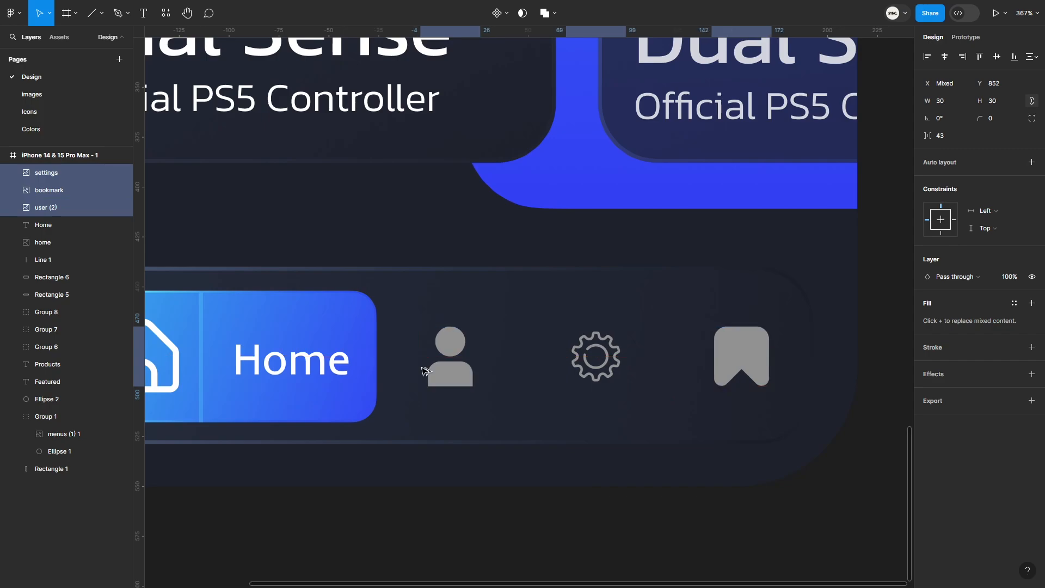
click(896, 387)
- Place the shopping cart icon on the dark circle at the screen's upper right and scale it to 30 × 30
scroll(653, 310, down, 4)
drag(672, 249, 640, 440)
scroll(547, 278, down, 2)
scroll(551, 277, up, 3)
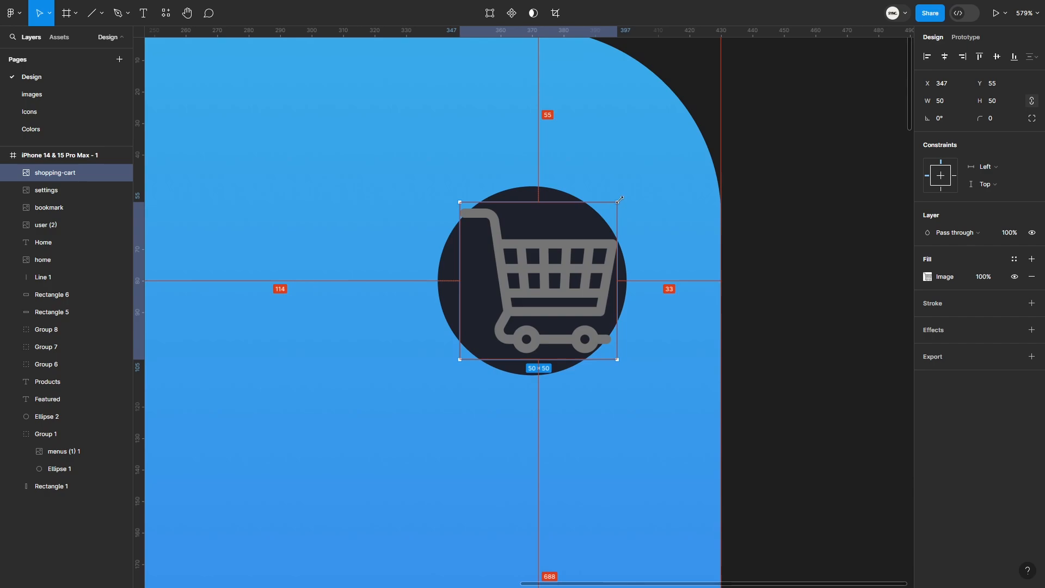
drag(620, 200, 579, 233)
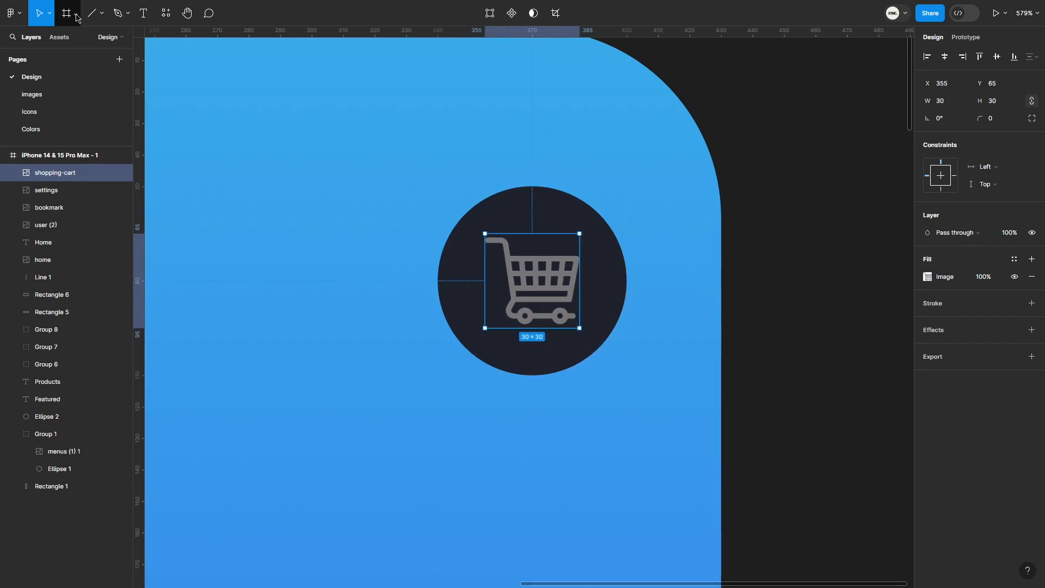
- Draw a small badge circle on the cart icon's upper right corner and give it a light blue fill
click(101, 13)
click(98, 78)
click(595, 256)
drag(753, 99, 608, 268)
drag(596, 258, 577, 255)
click(928, 277)
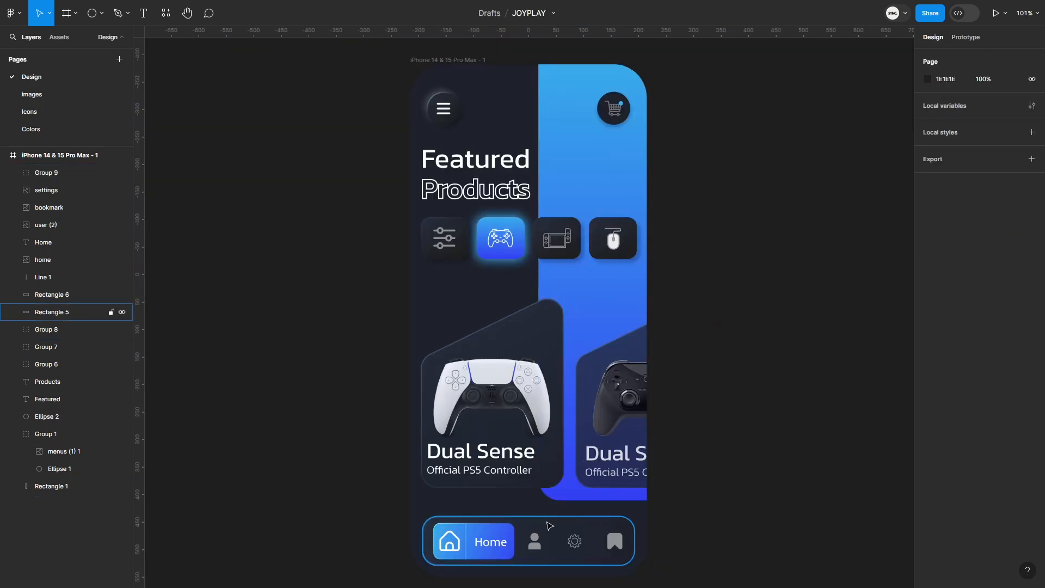
- Try other blend modes on the navigation bar's fill and open its stroke colour for editing
click(51, 312)
click(927, 276)
click(906, 235)
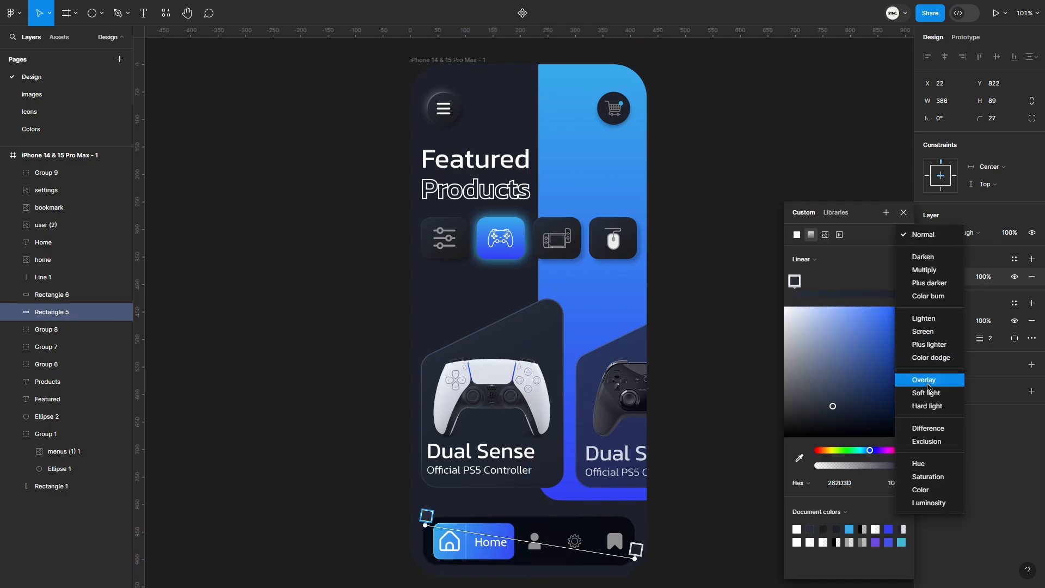
click(1016, 472)
click(965, 417)
click(927, 321)
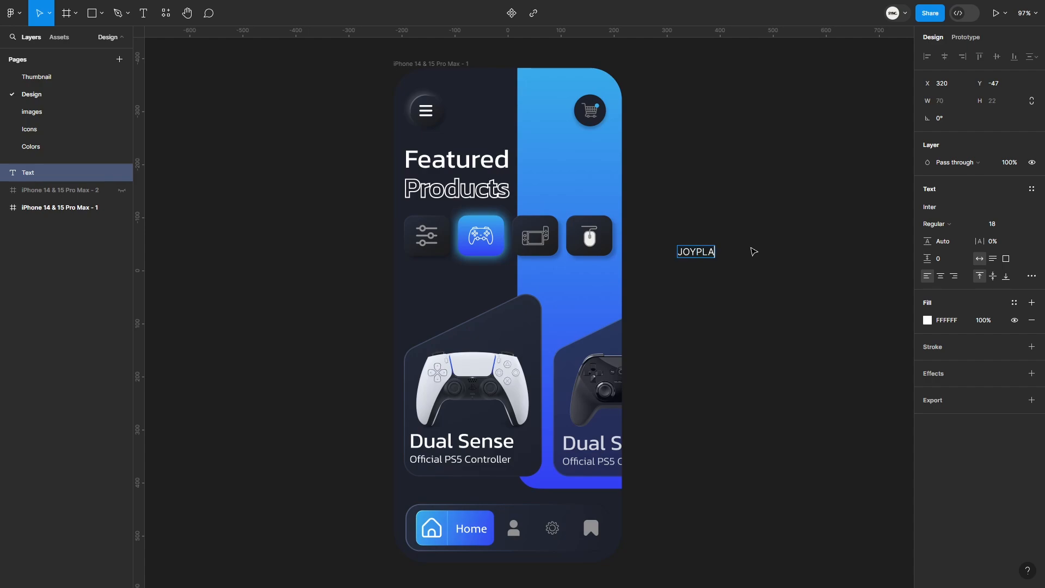
- Add the text "JOYPLAY" beside the phone screen and set it to size 128 in Bold weight
text(Y)
key(Escape)
click(1022, 224)
click(1015, 436)
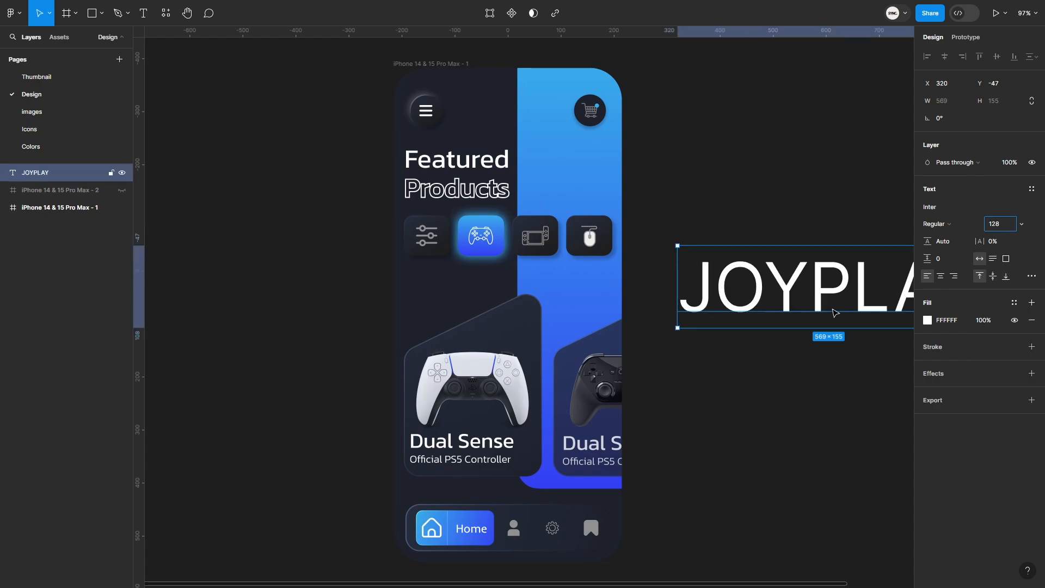
click(939, 224)
click(932, 261)
- Move the JOYPLAY text into the phone screen, rotate it 90° and place it along the blue panel
drag(908, 302, 606, 316)
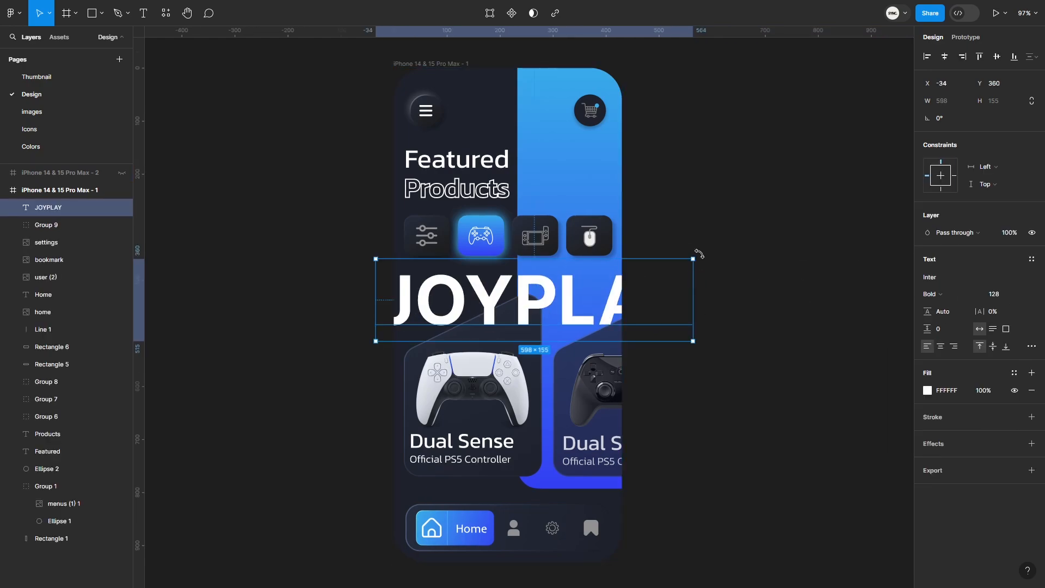
text(90)
key(Return)
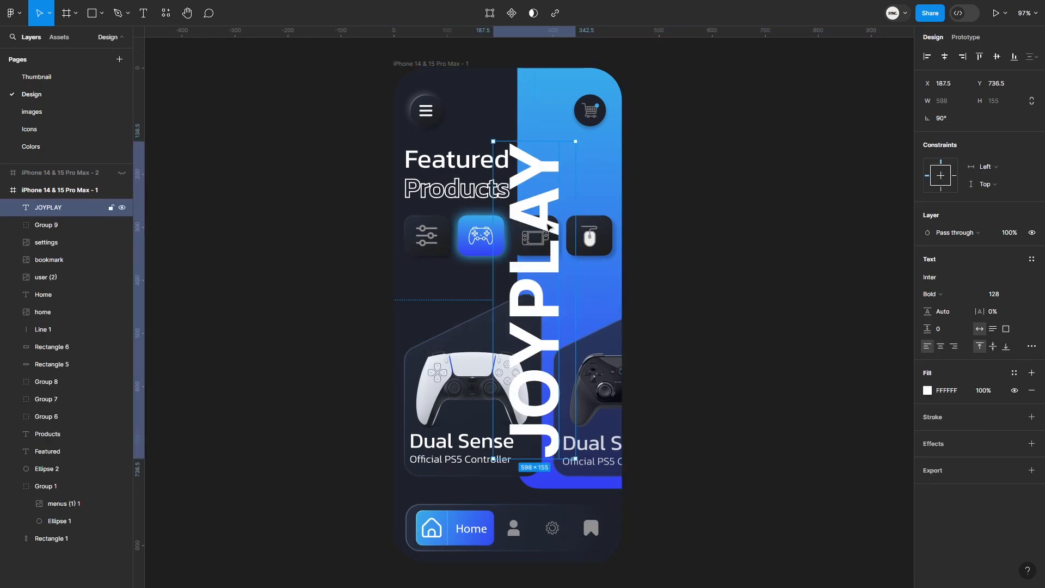
drag(547, 225, 608, 226)
- Enlarge the vertical JOYPLAY text to size 150 and shift it slightly left on the blue panel
click(997, 295)
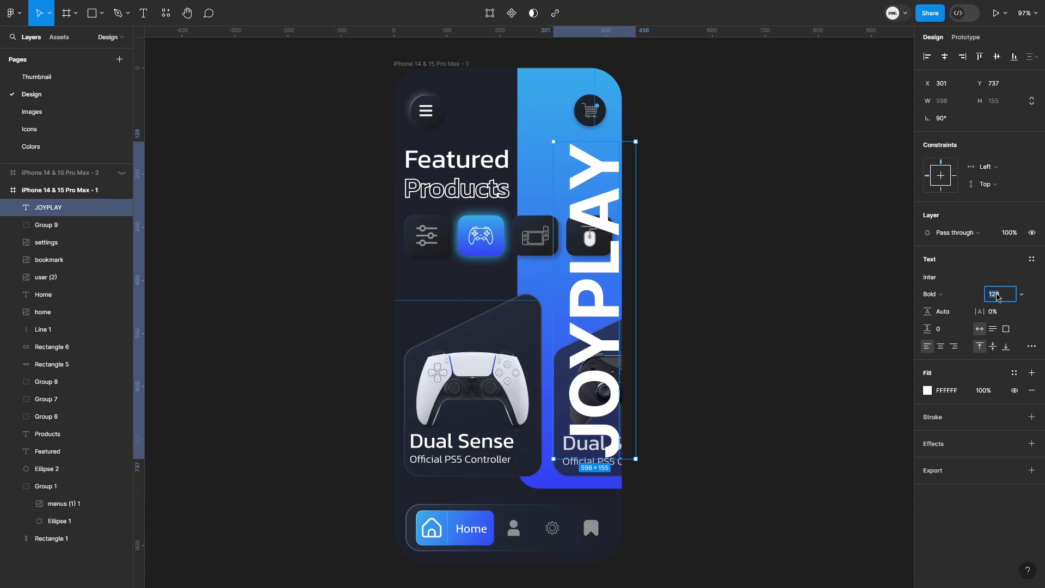
text(150)
key(Return)
drag(590, 314, 580, 314)
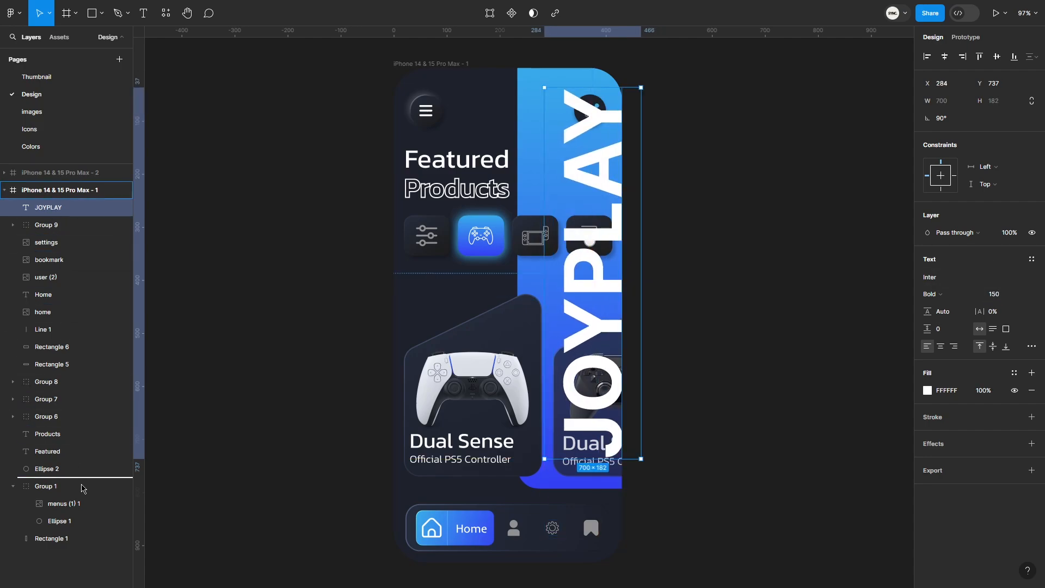
- Send the JOYPLAY text behind the cards and icons and reduce its fill opacity to 10%
drag(82, 488, 81, 527)
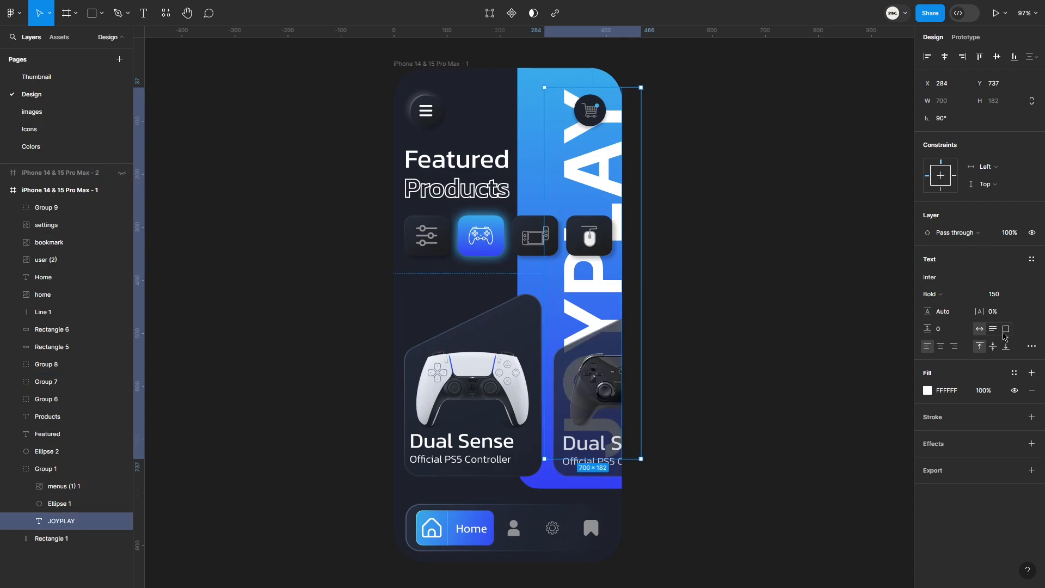
click(986, 396)
text(20)
key(Return)
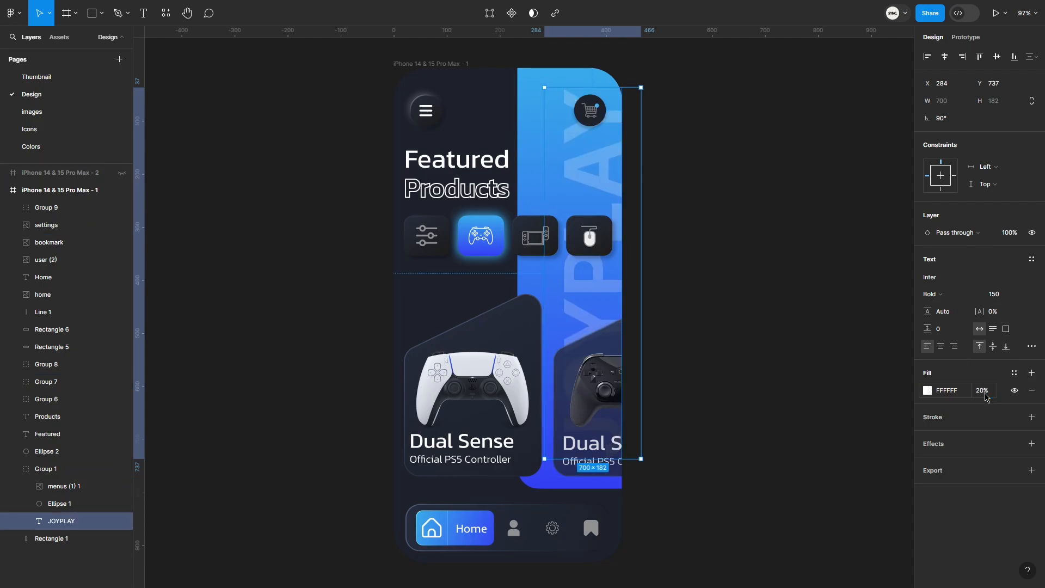
text(10)
click(831, 324)
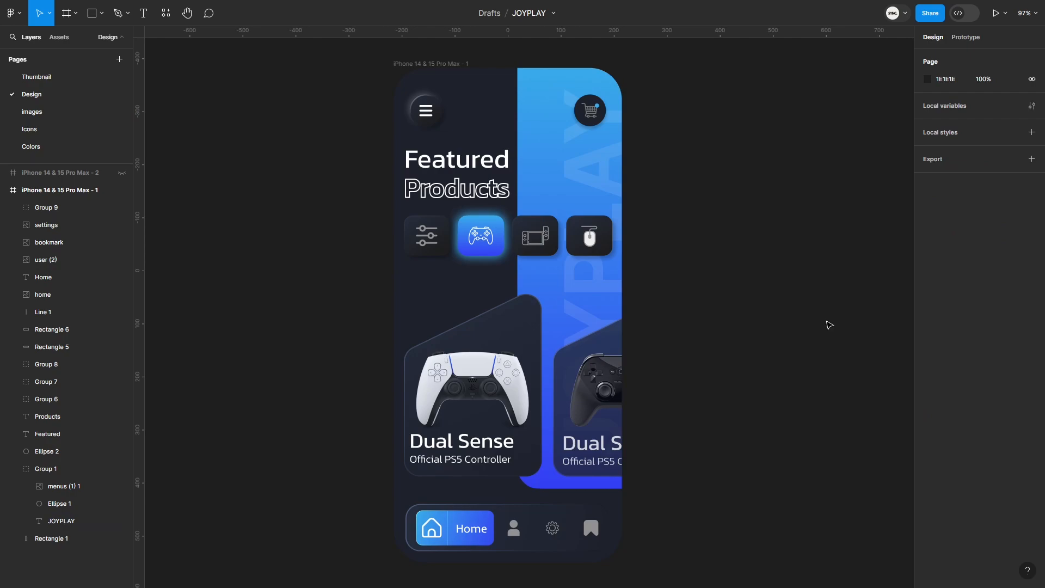
- Duplicate the phone frame to the right of the original and delete all layers inside the copy
key(alt+l)
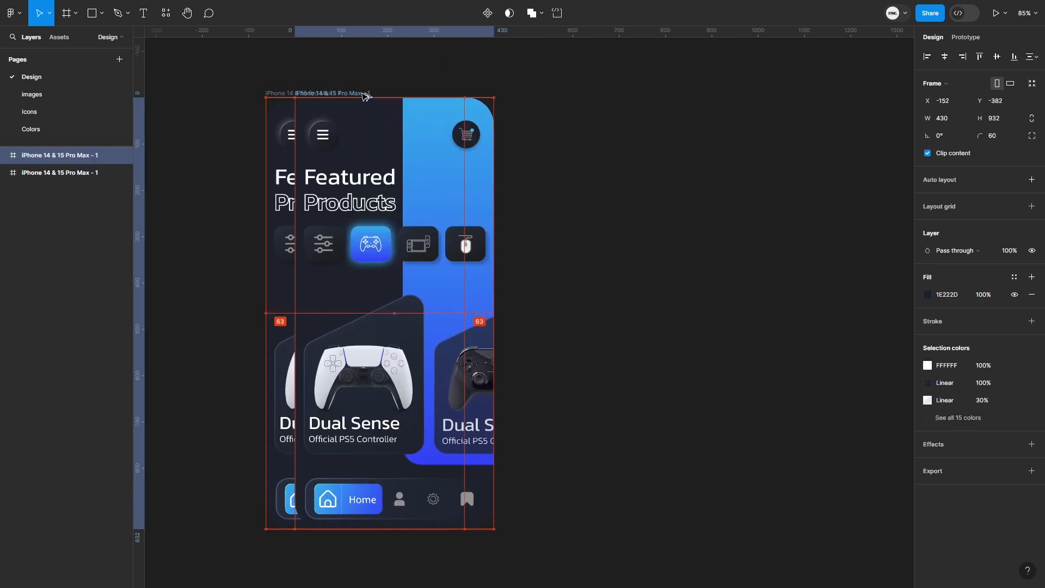
drag(362, 94, 618, 98)
scroll(625, 169, right, 3)
click(556, 122)
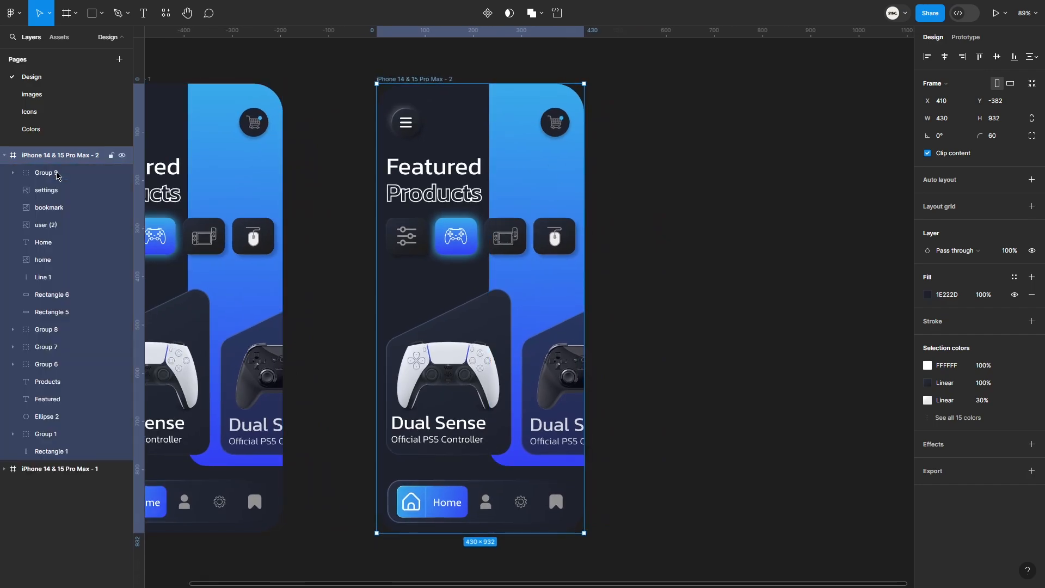
shift+click(74, 452)
key(Delete)
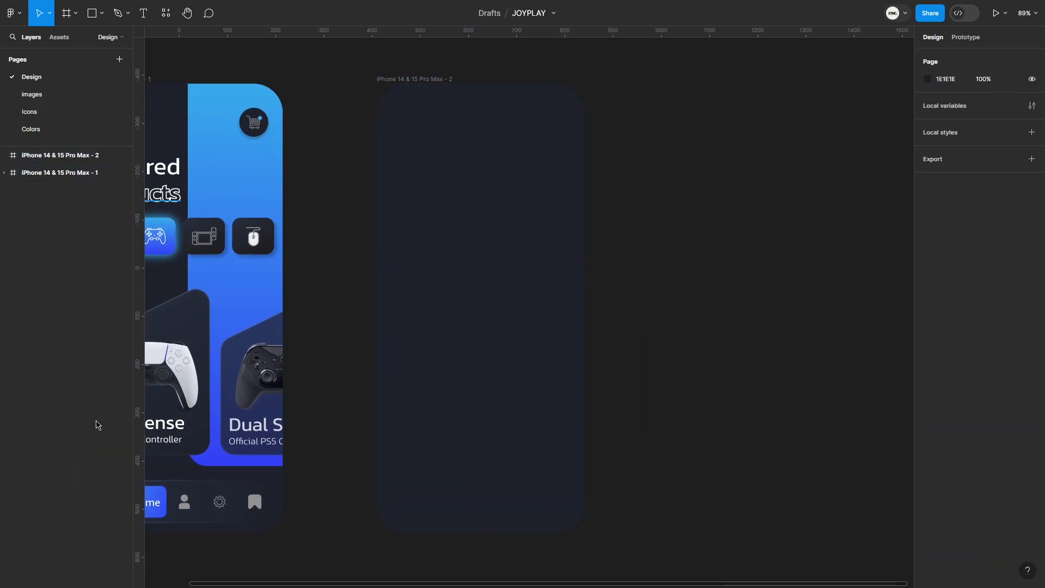
- Draw a 430 × 394 rectangle covering the full width of the empty frame's upper part
click(90, 16)
click(450, 239)
drag(448, 241, 400, 154)
drag(425, 150, 584, 149)
drag(527, 125, 527, 83)
drag(523, 174, 531, 273)
- Copy the properties of the first screen's blue panel onto the new rectangle and make it slightly taller
click(263, 207)
right_click(256, 202)
mouse_move(345, 251)
click(414, 300)
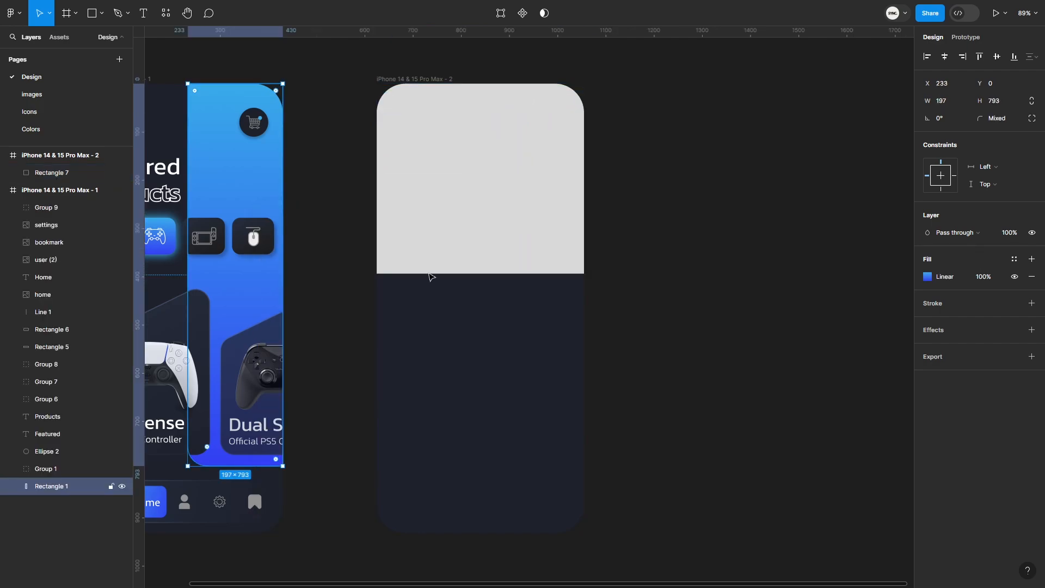
right_click(457, 211)
mouse_move(537, 259)
click(620, 317)
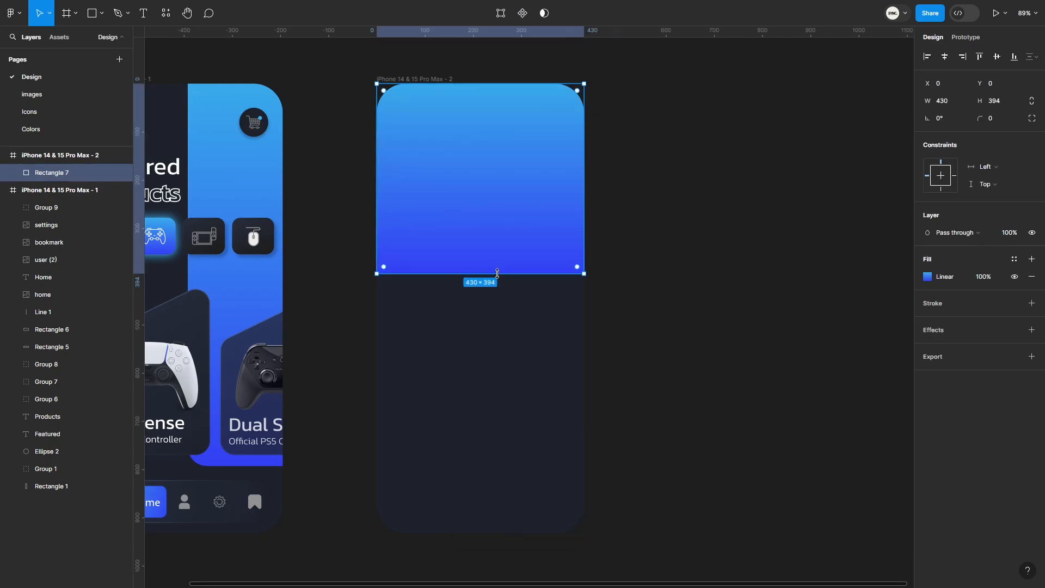
drag(497, 274, 497, 282)
key(Escape)
- Draw a 512 × 512 circle over the second frame's upper right corner and apply the copied blue gradient to it
key(o)
click(570, 101)
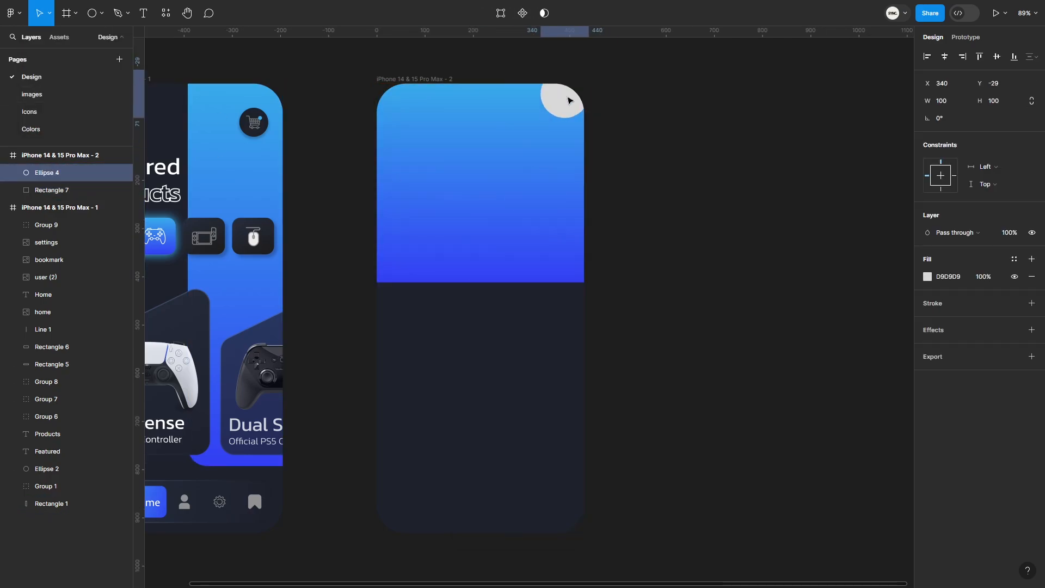
drag(568, 100, 657, 250)
mouse_move(545, 184)
mouse_down()
mouse_move(538, 196)
mouse_move(560, 188)
mouse_up()
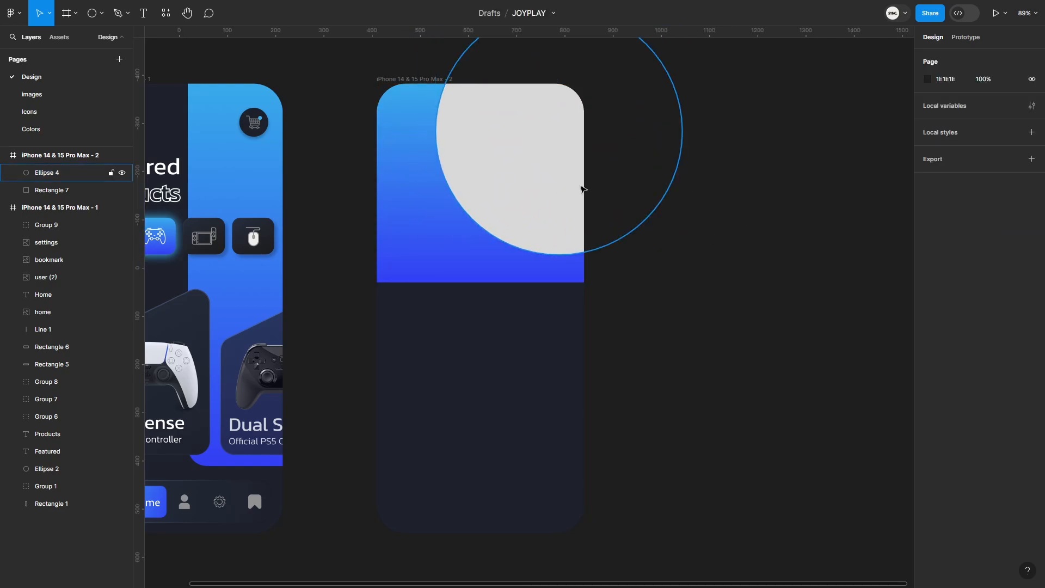
right_click(514, 182)
mouse_move(588, 229)
click(675, 291)
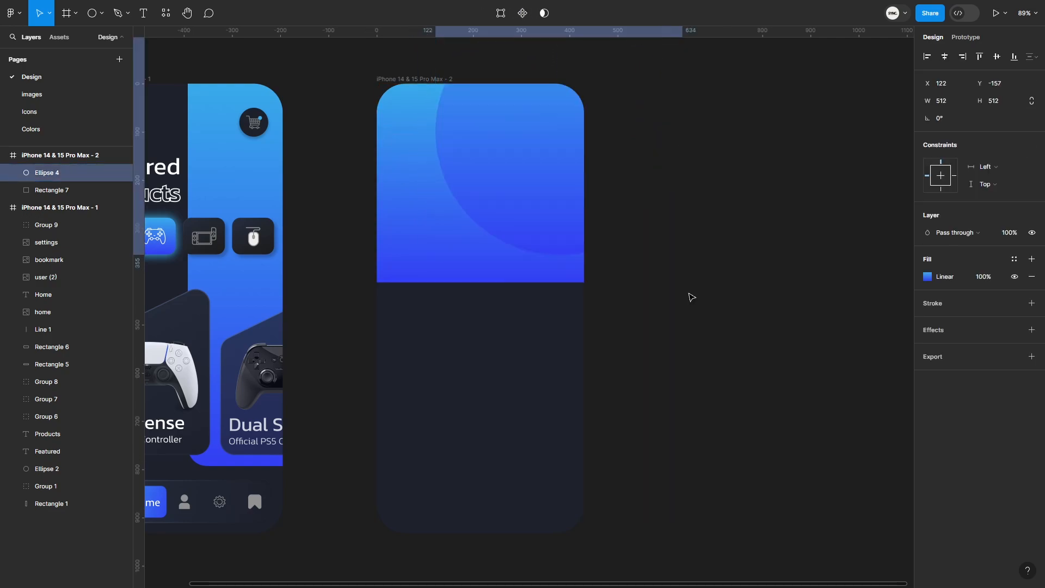
- Redirect the circle's gradient so that it starts at its left edge and ends toward its lower right
click(928, 276)
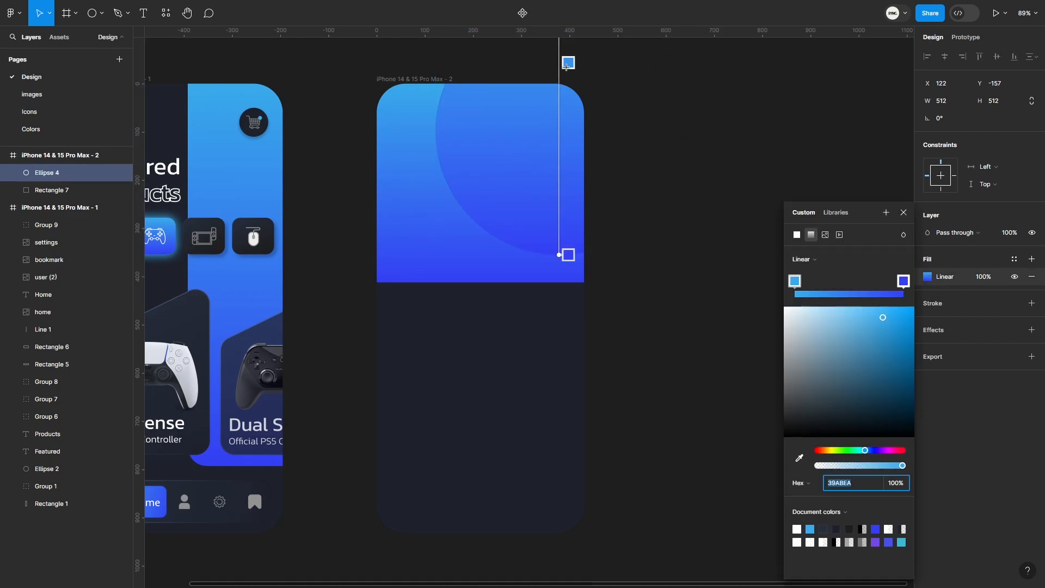
scroll(549, 90, up, 2)
drag(550, 77, 436, 163)
scroll(436, 163, down, 2)
drag(561, 232, 648, 243)
click(904, 212)
- Paste the white controller image over the second frame, rotate it 90° and scale it to 408 × 272
scroll(717, 208, left, 1)
click(696, 289)
key(ctrl+v)
drag(343, 423, 610, 342)
drag(764, 242, 510, 190)
drag(708, 490, 665, 424)
drag(572, 327, 533, 243)
drag(626, 111, 604, 145)
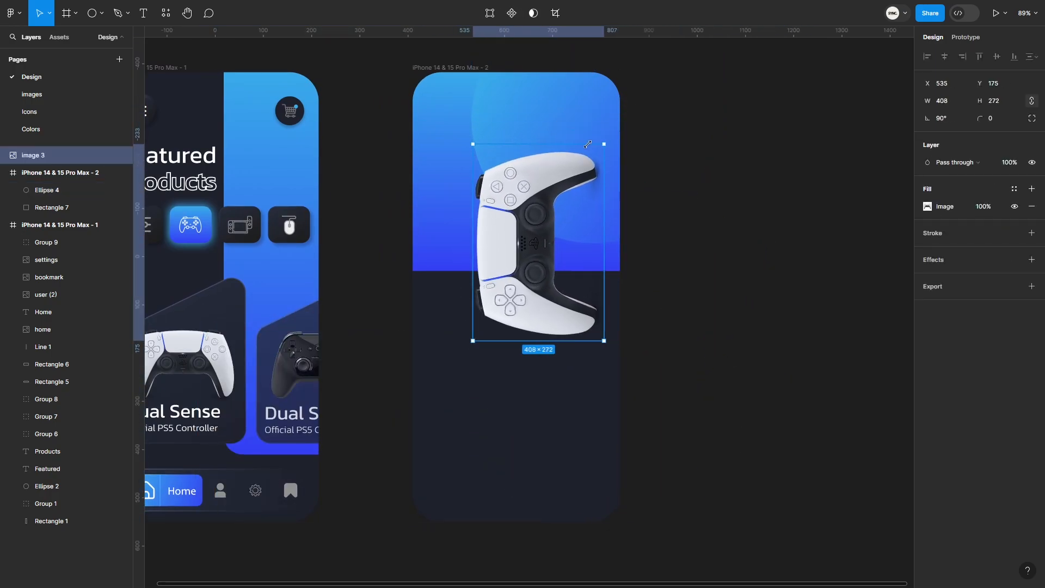
- Put the controller image inside the second frame, extending past its right edge, and enlarge it to 483 × 322
drag(526, 276, 550, 249)
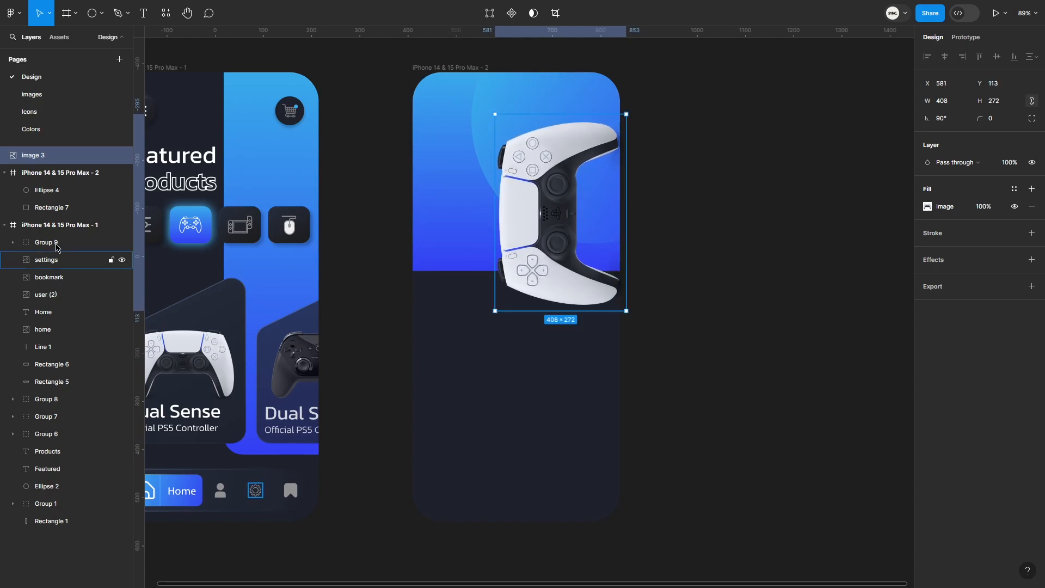
drag(71, 184, 71, 184)
drag(525, 222, 536, 223)
drag(507, 313, 483, 343)
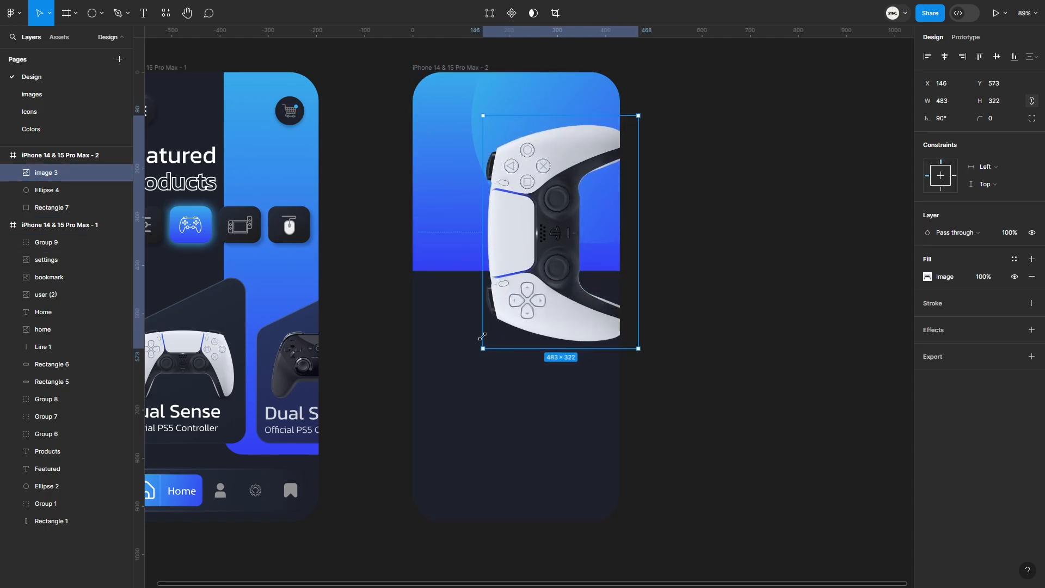
drag(523, 275, 524, 270)
- Draw a white left-pointing arrow in the second frame's upper left area and set its stroke weight to 4
drag(469, 115, 457, 114)
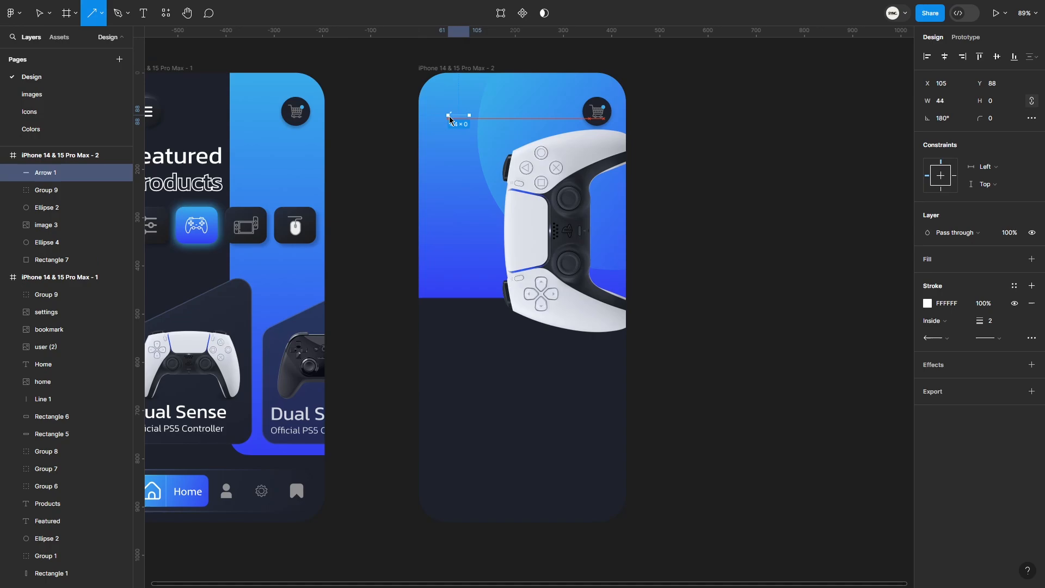
click(793, 227)
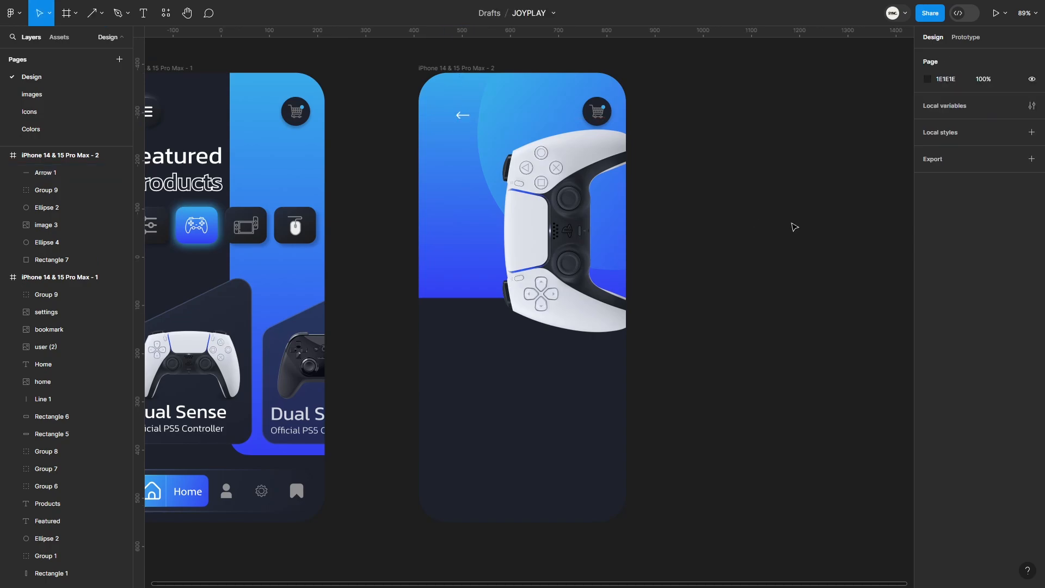
click(462, 115)
key(Return)
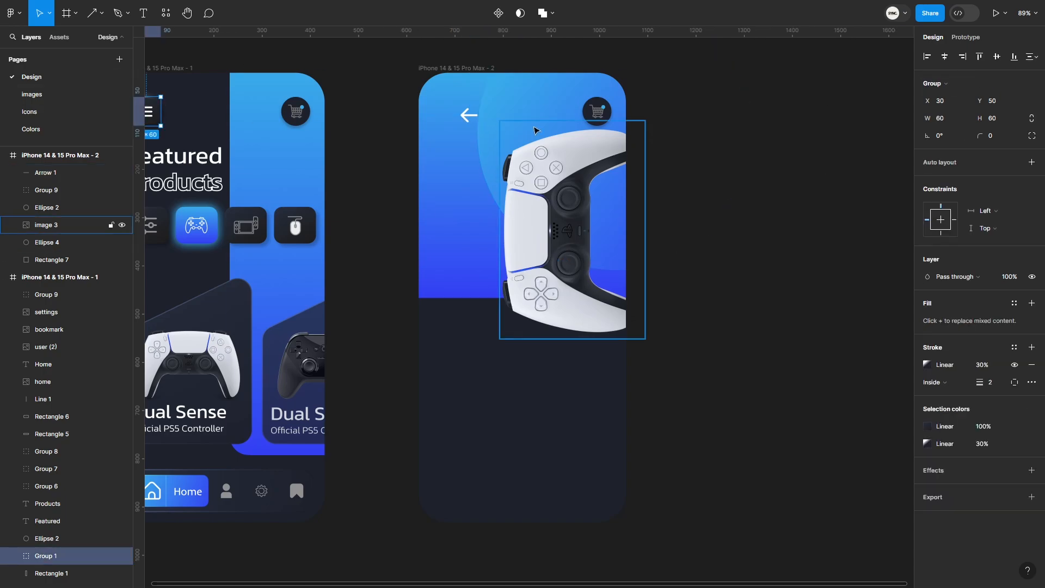
- Change the cap on the arrow's plain end and move the arrow toward the frame's upper left, level with the cart icon
click(988, 338)
click(989, 425)
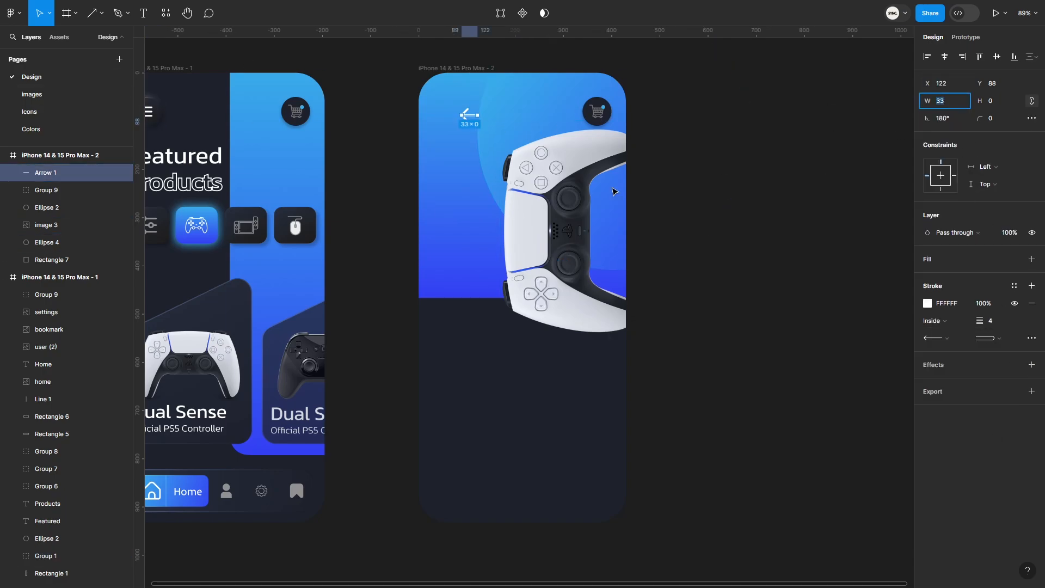
drag(473, 116, 445, 116)
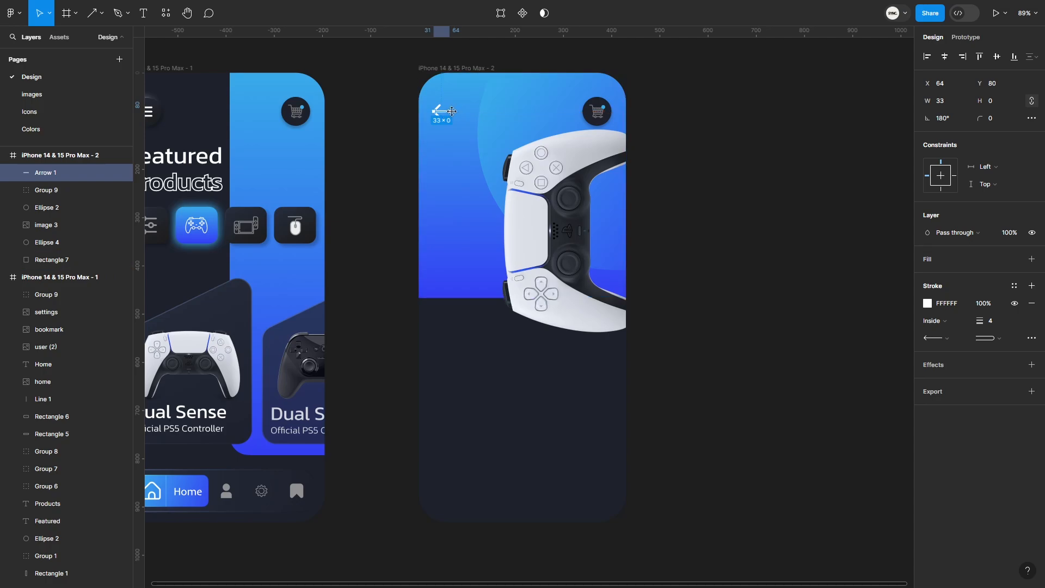
- Add the text PLATFORM below the arrow in the second frame
click(770, 145)
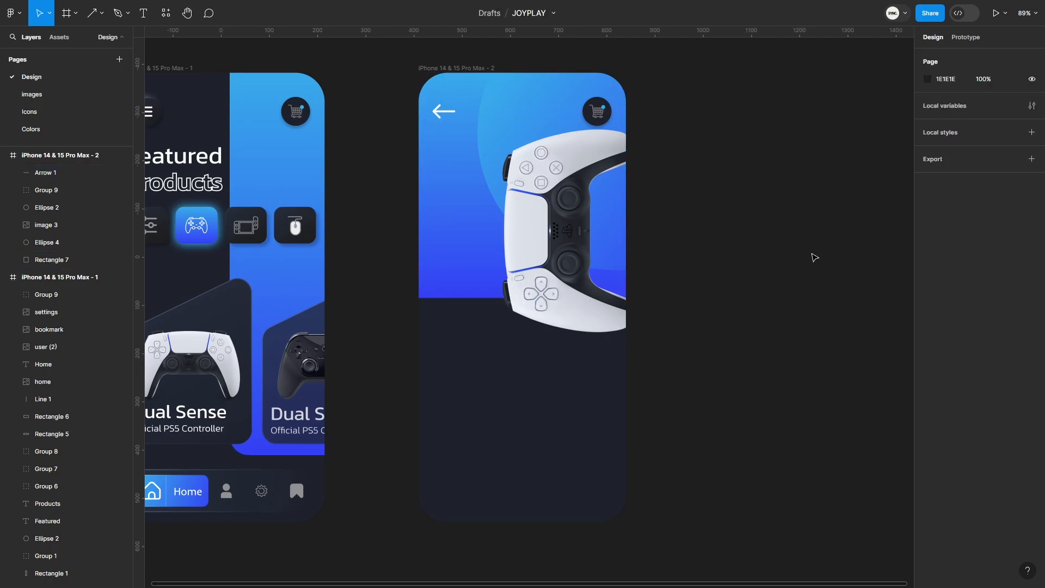
click(144, 13)
click(453, 165)
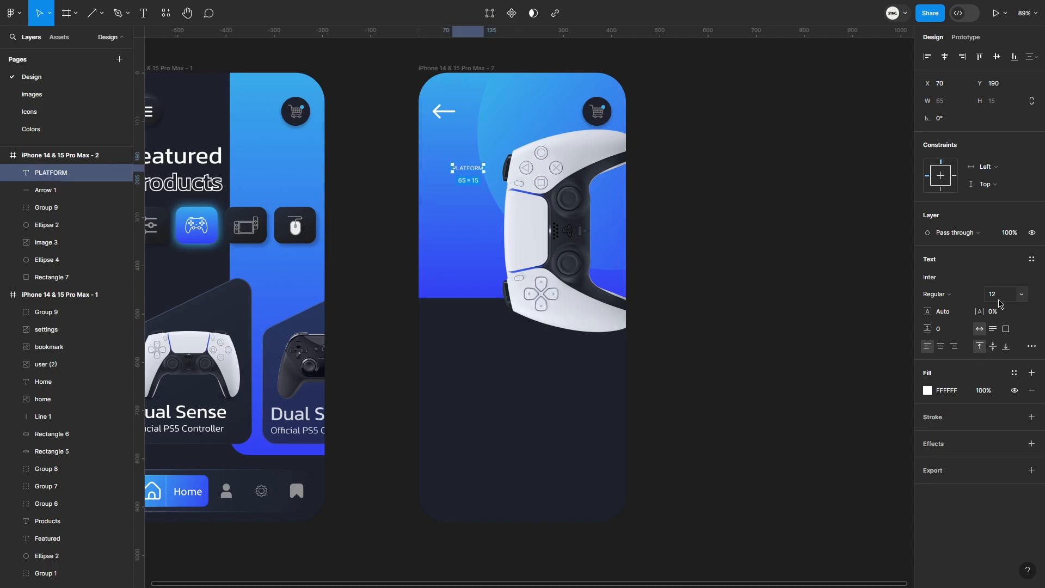
- Format the PLATFORM text as Semi Bold, size 20, with 17% letter spacing
click(1019, 296)
click(1006, 362)
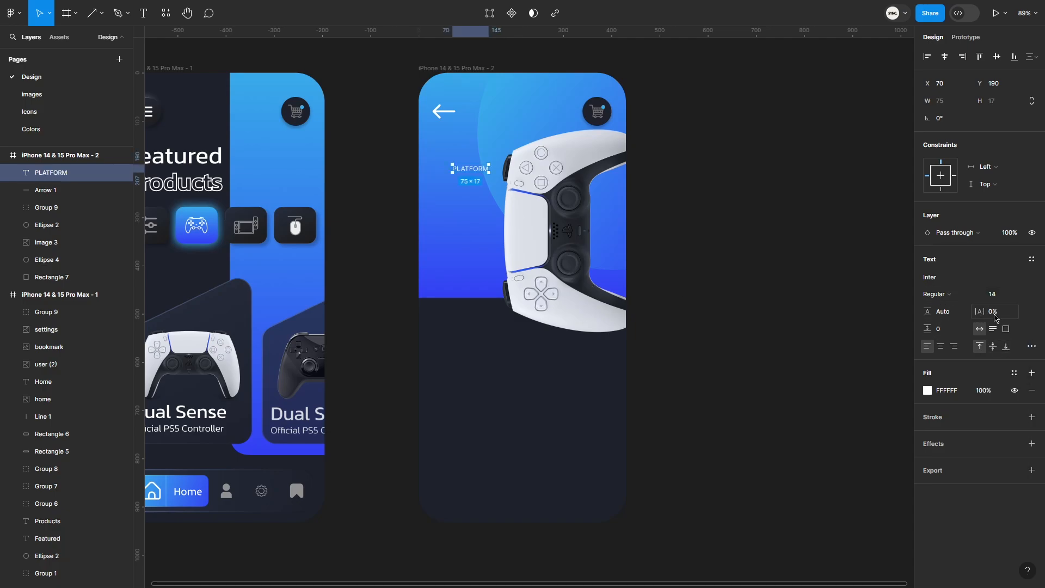
drag(981, 312, 1015, 312)
click(938, 294)
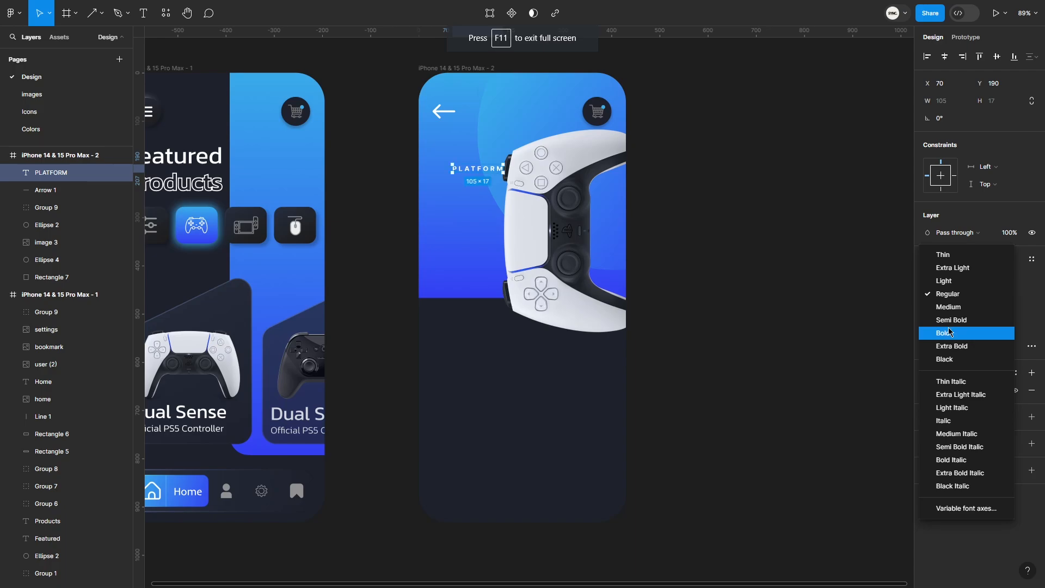
click(954, 320)
text(20)
key(Return)
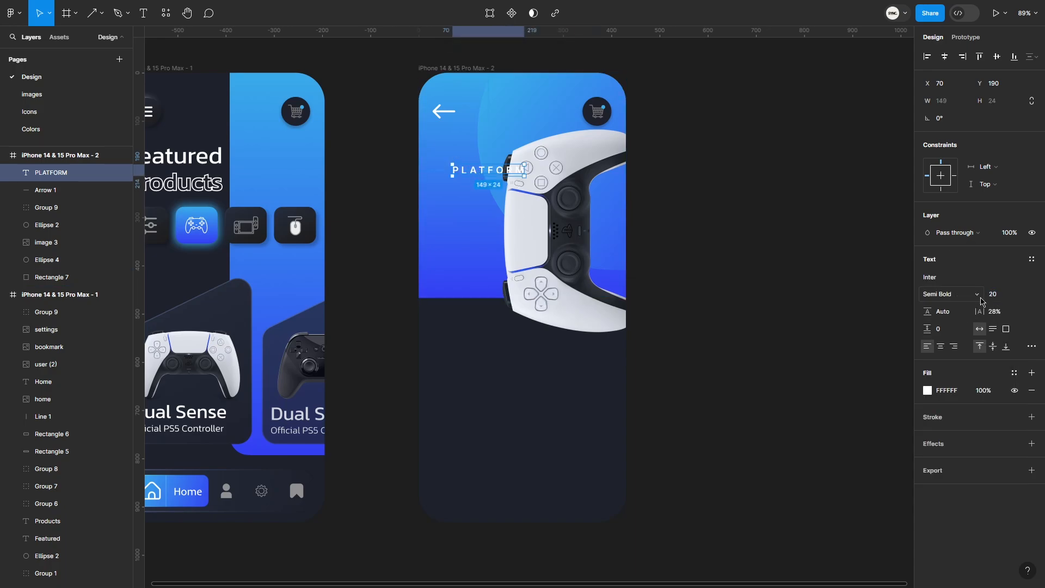
drag(985, 317, 980, 317)
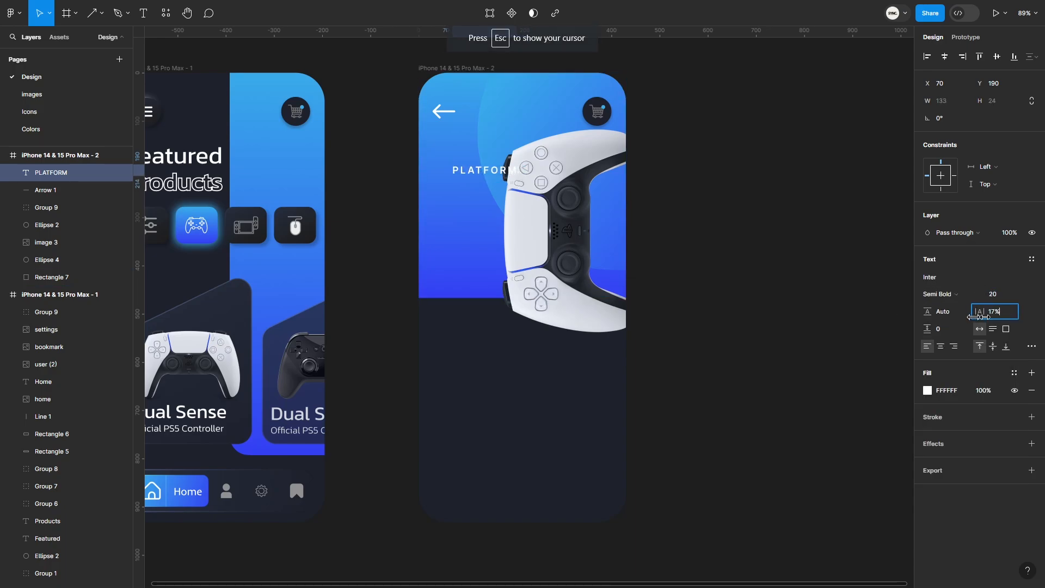
click(749, 180)
- Move the PLATFORM text to X 30, Y 136, just below the arrow
click(455, 170)
drag(927, 84, 878, 86)
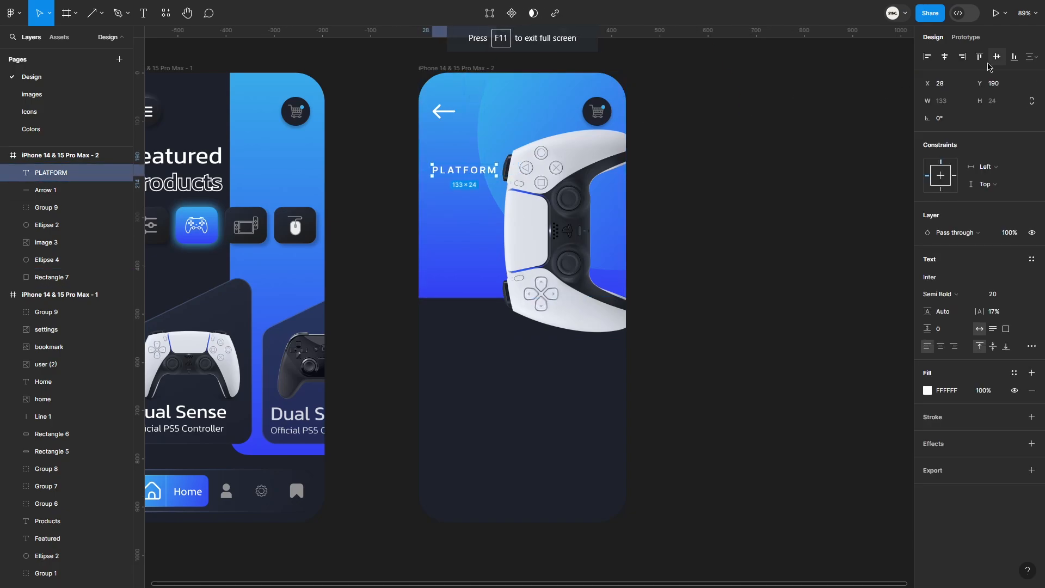
drag(980, 84, 934, 103)
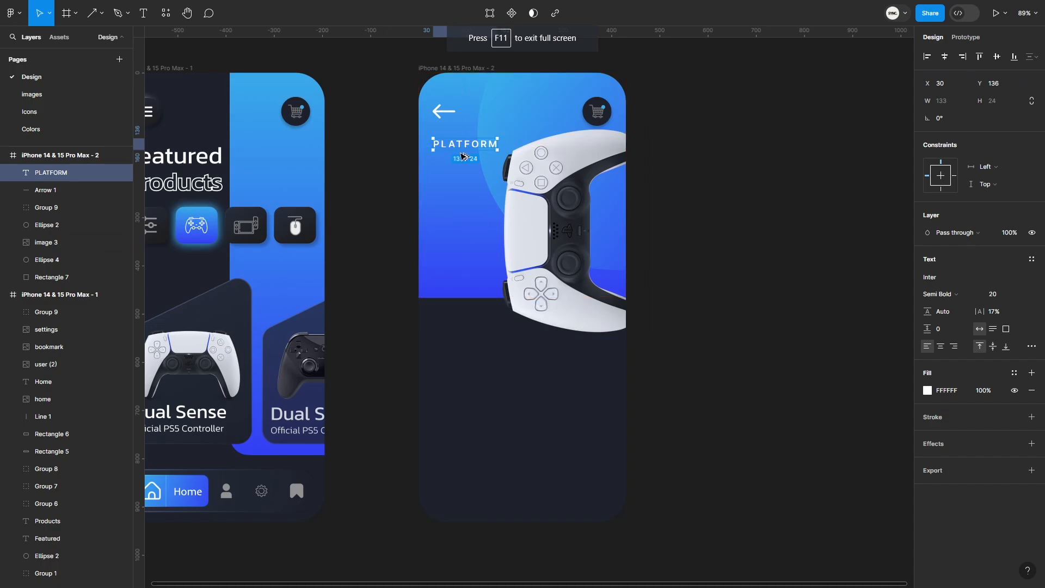
- Duplicate the PLATFORM text, make the copy Medium at size 15, move it to Y 169 and change its wording to PS5
key(ctrl+d)
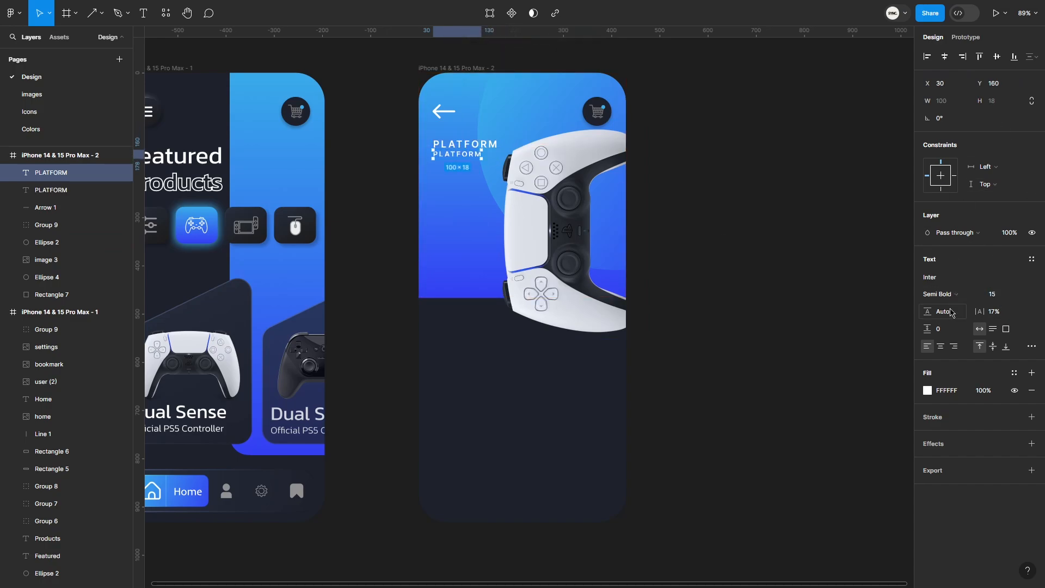
click(975, 295)
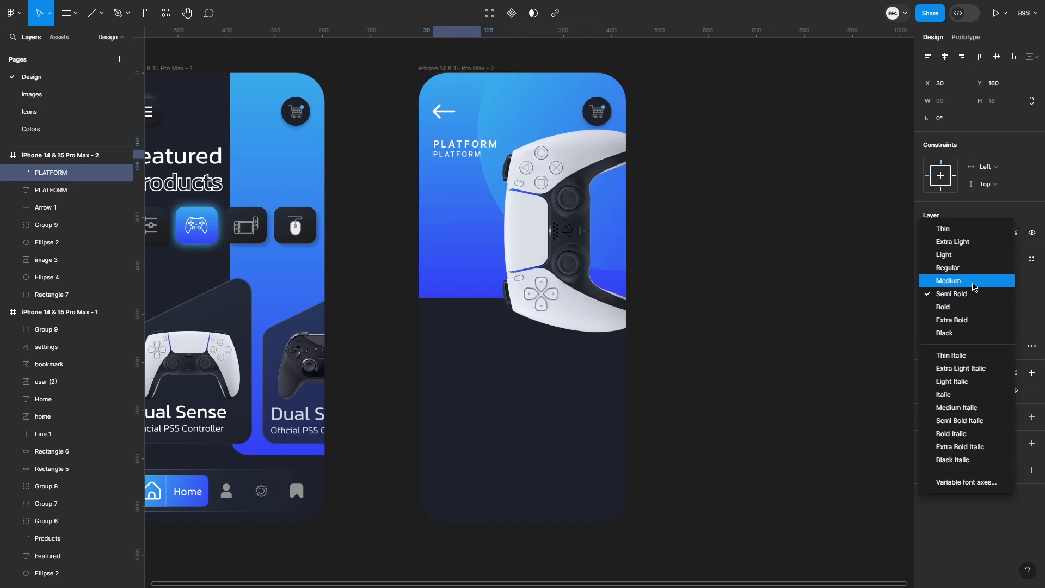
click(947, 278)
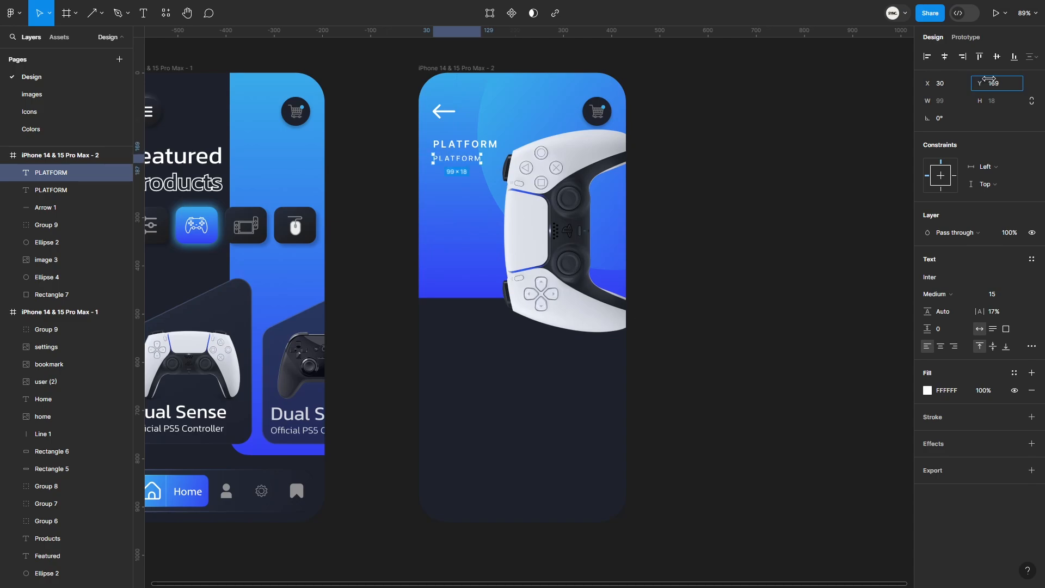
double_click(447, 155)
text(PS5)
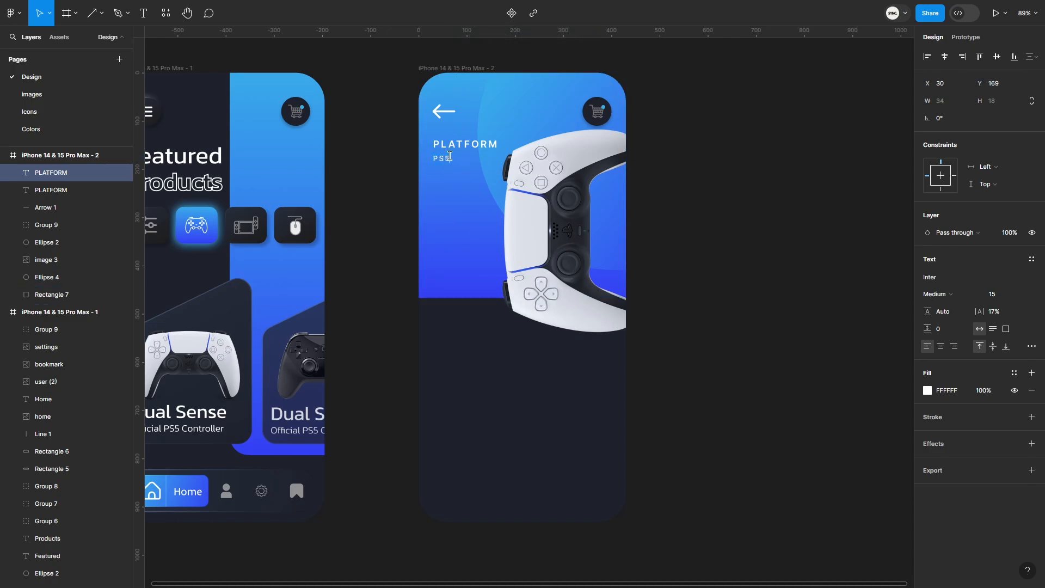
- Duplicate the PLATFORM and PS5 text pair twice down the frame and group each of the three pairs
shift+click(458, 145)
drag(459, 145, 455, 213)
click(447, 145)
shift+click(441, 160)
key(ctrl+g)
click(443, 179)
shift+click(441, 192)
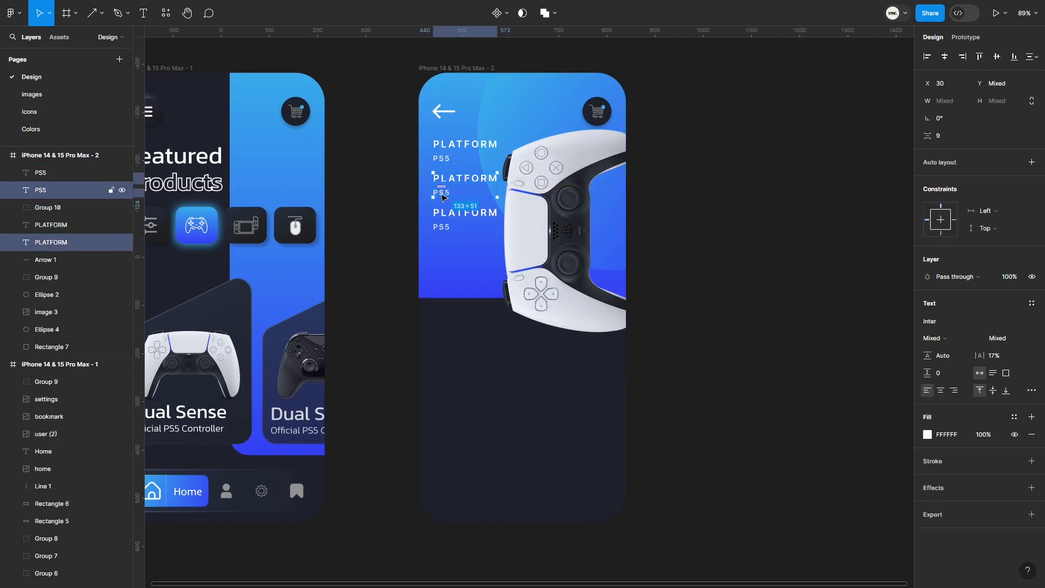
key(ctrl+g)
click(440, 214)
shift+click(443, 227)
key(ctrl+g)
- Space the three text groups 50 apart vertically
shift+click(448, 183)
drag(928, 153, 962, 143)
key(F11)
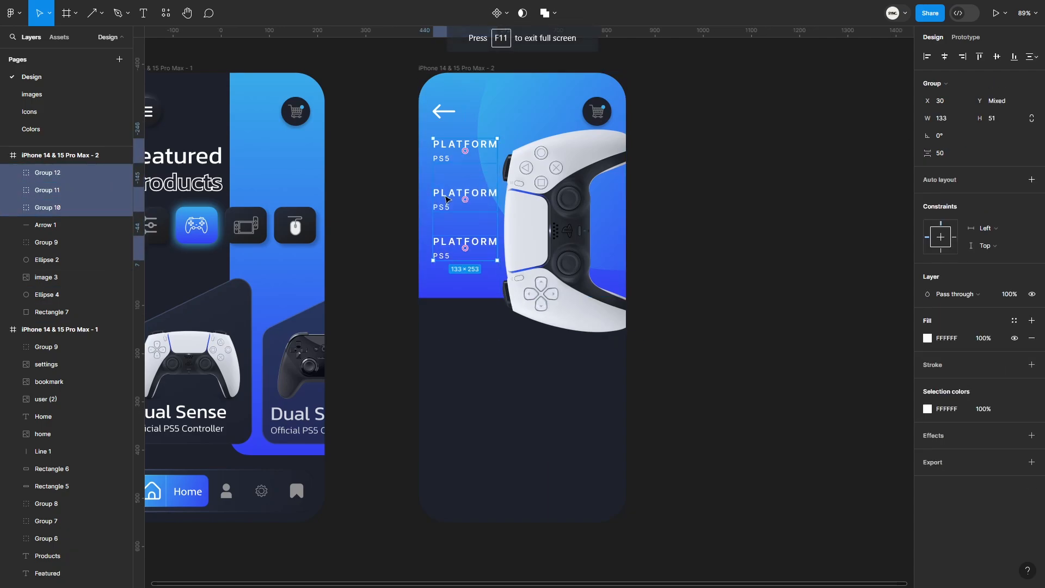
- Change the second group's texts to RELEASE and Fall 2020, and the third group's texts to PRICE and $50
double_click(445, 195)
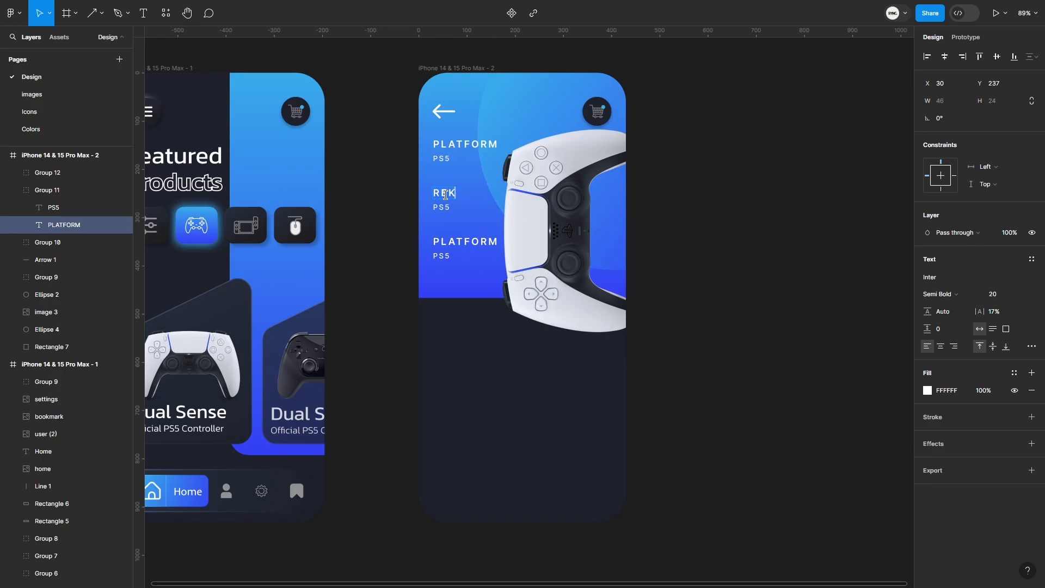
double_click(441, 210)
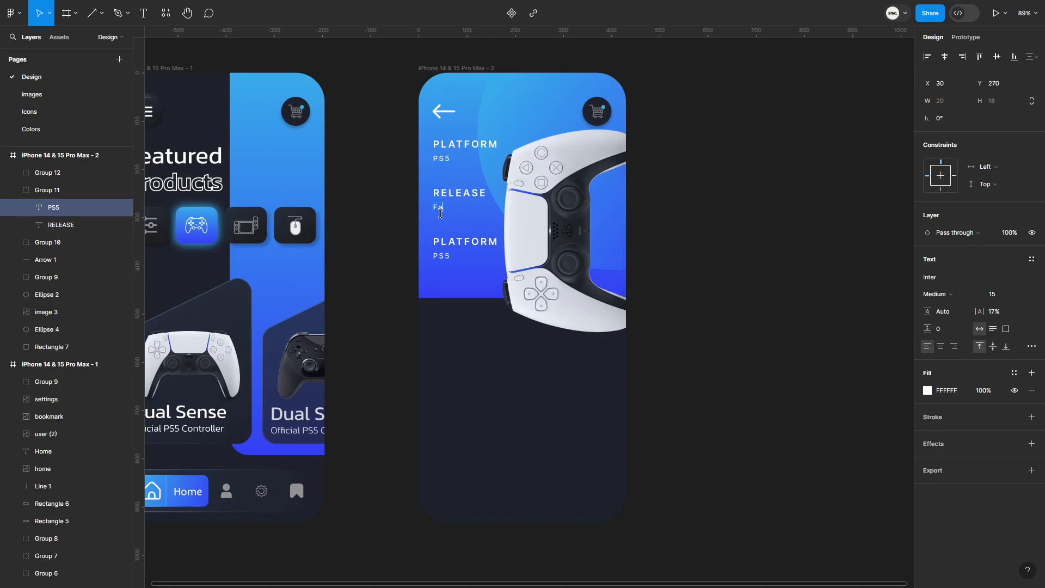
double_click(446, 240)
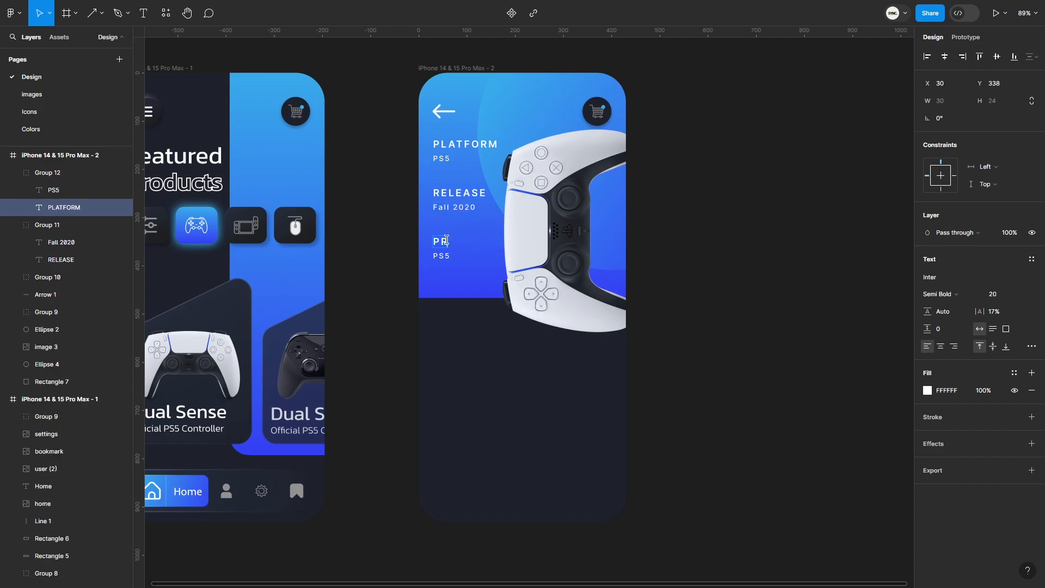
double_click(445, 255)
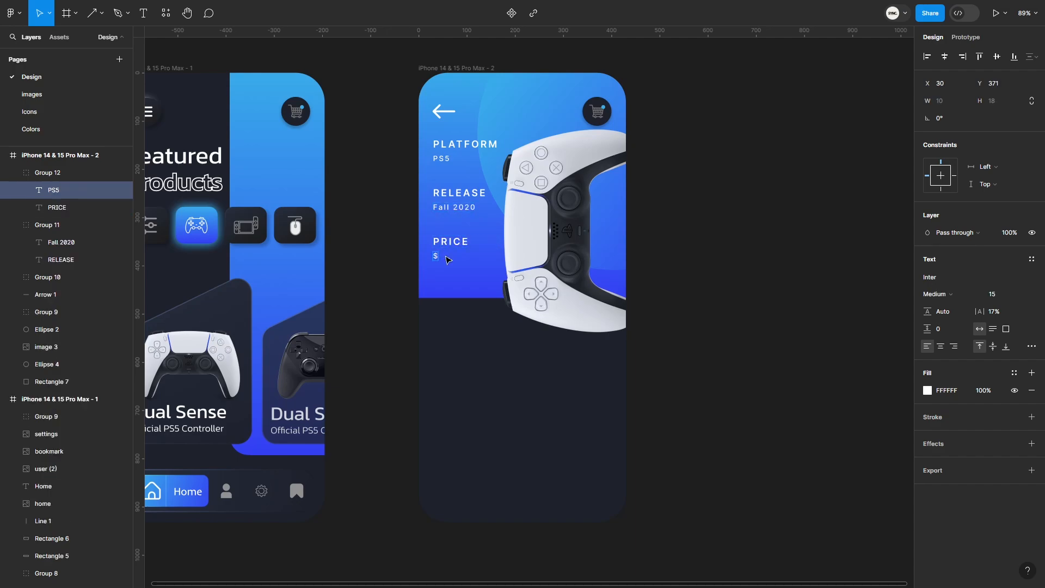
click(766, 249)
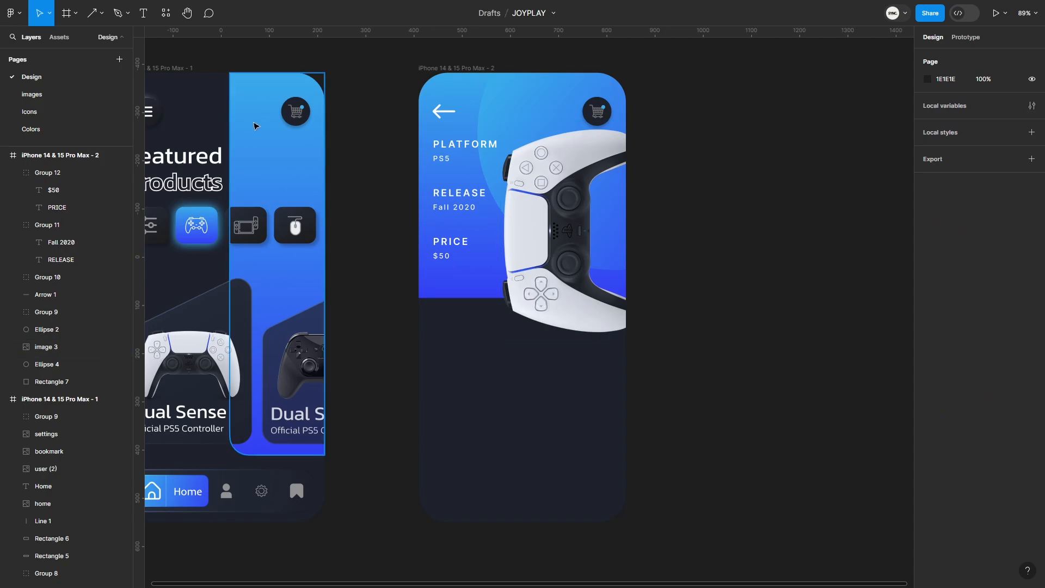
- Copy the menu icon's circle onto the second frame's blue lower edge at X 30 and center a copy of the bookmark icon in it
click(156, 104)
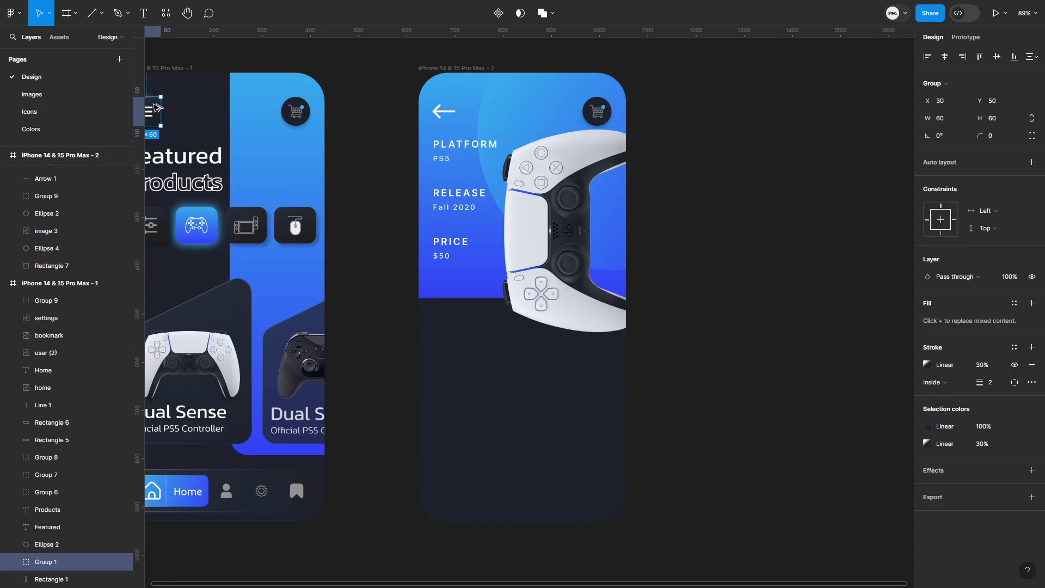
double_click(158, 103)
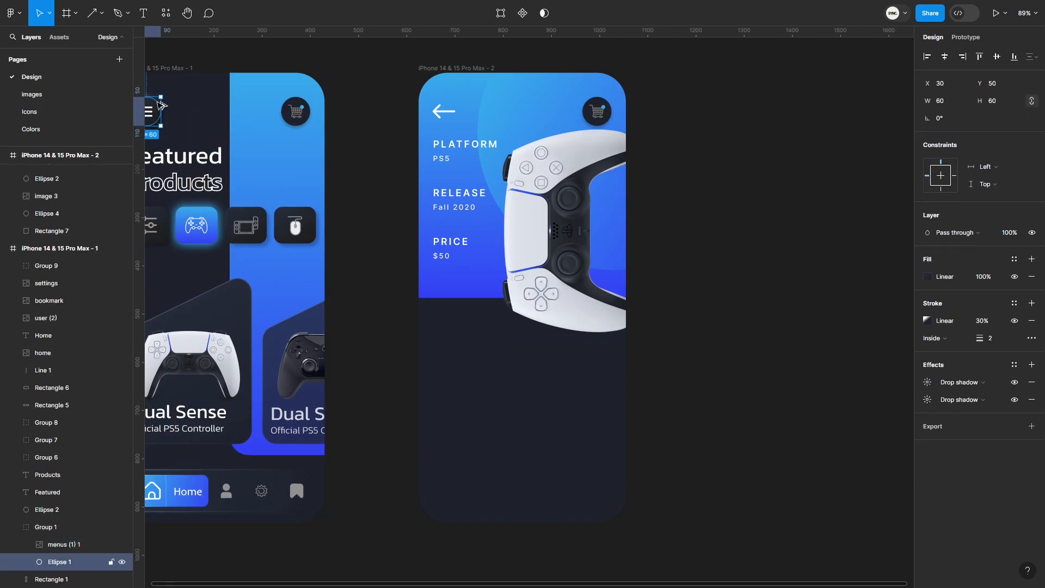
drag(161, 105, 453, 292)
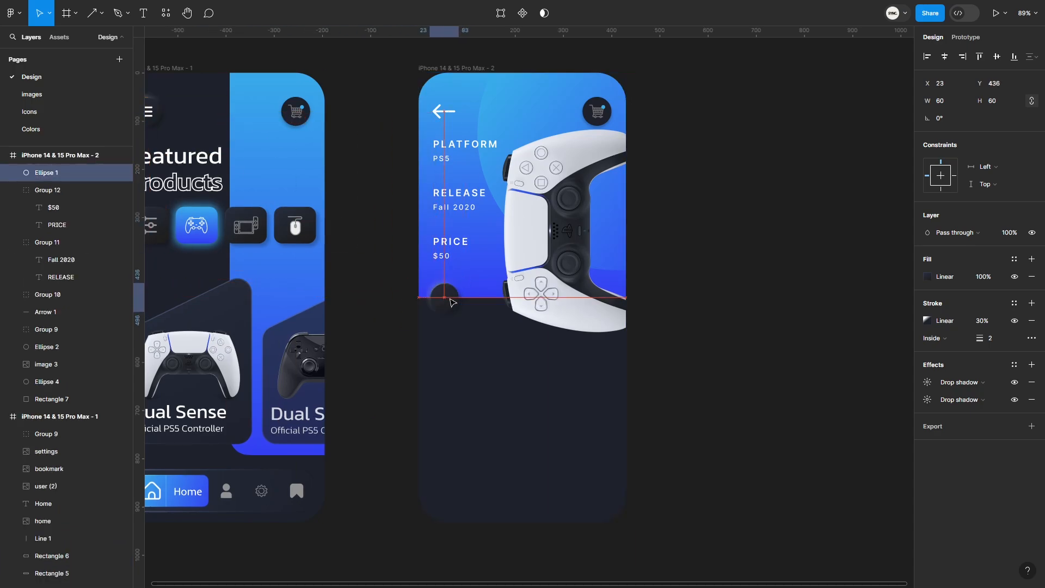
click(954, 88)
text(3)
key(Return)
key(0)
click(953, 87)
text(30)
key(Return)
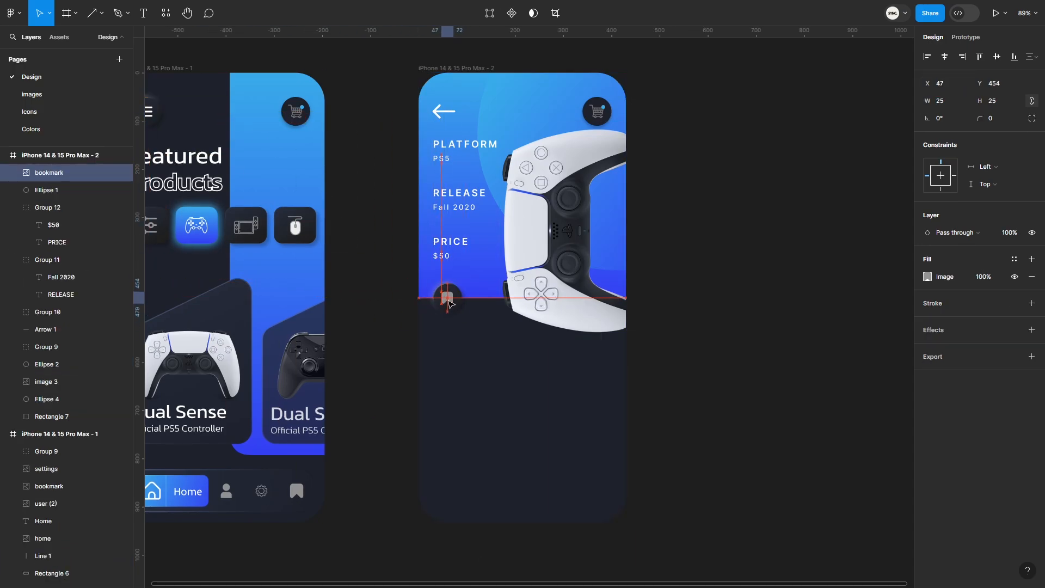
drag(445, 297, 448, 298)
click(725, 286)
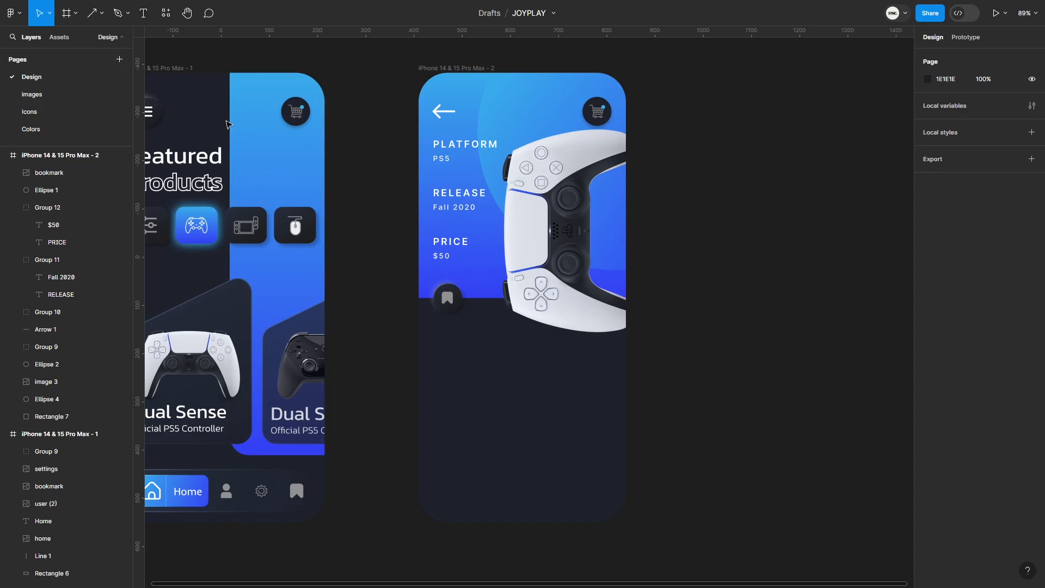
- Copy the Featured heading into the second frame's dark area, change it to Dual Sense and move it up near the bookmark circle
drag(191, 164, 501, 361)
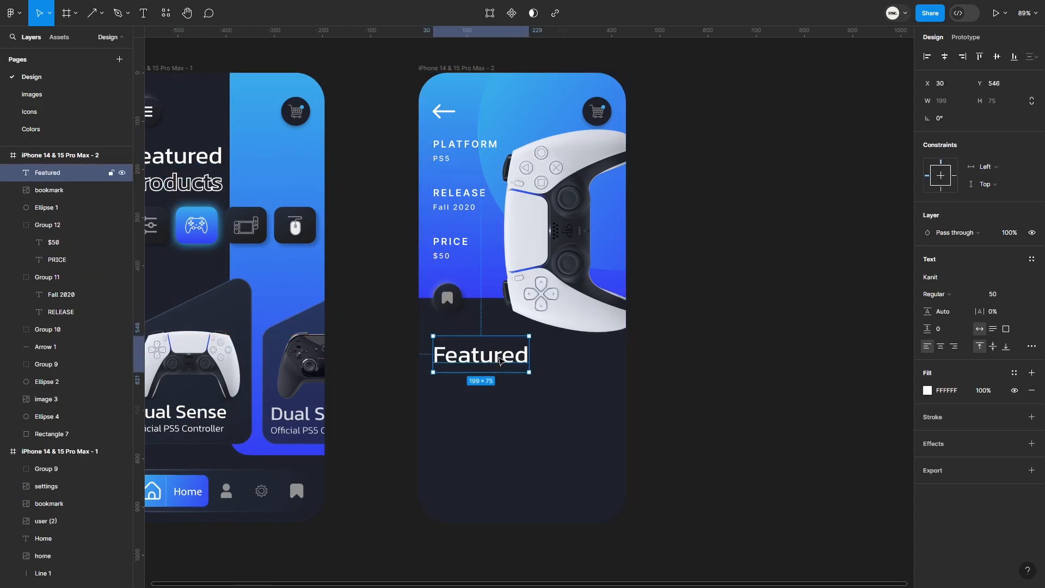
double_click(499, 358)
text(Dual Sense)
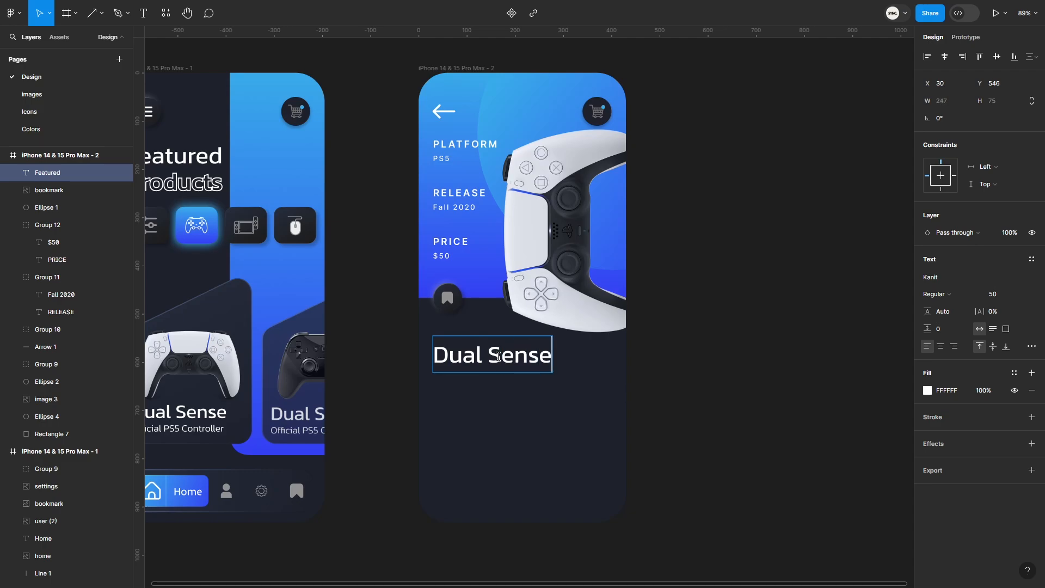
click(703, 346)
drag(981, 83, 945, 85)
- Copy the PS5 text and place the copy below the Dual Sense heading
double_click(443, 158)
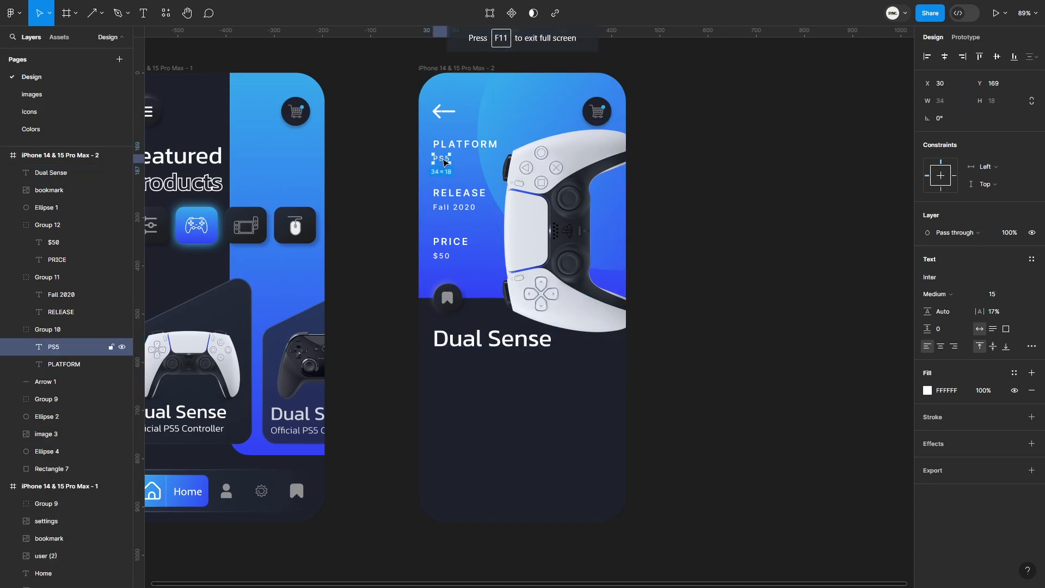
key(ctrl+c)
click(528, 392)
key(ctrl+v)
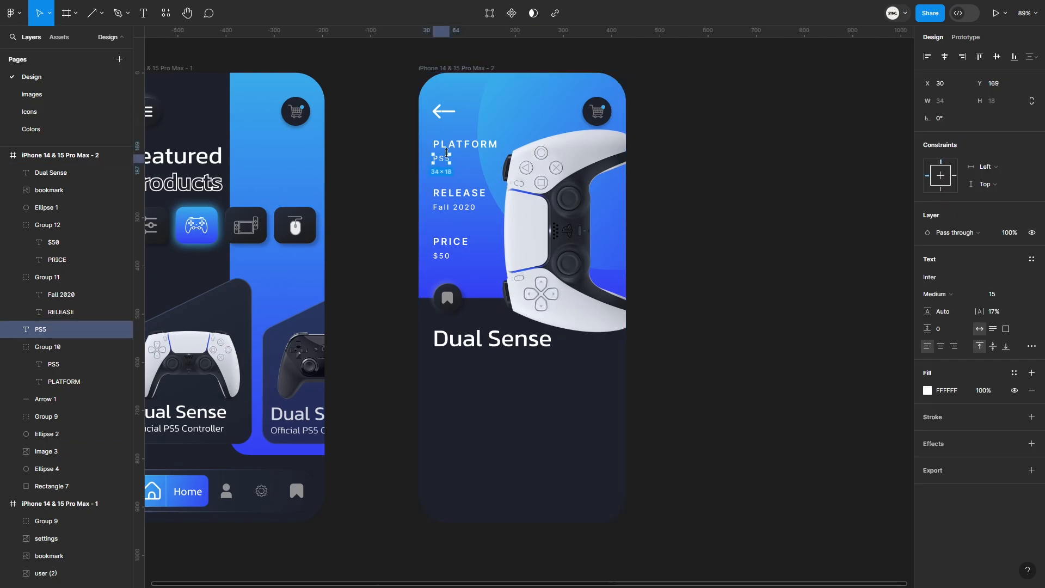
drag(444, 159, 444, 374)
- Set the X position of the Dual Sense heading and the PS5 text below it to 20
shift+click(479, 338)
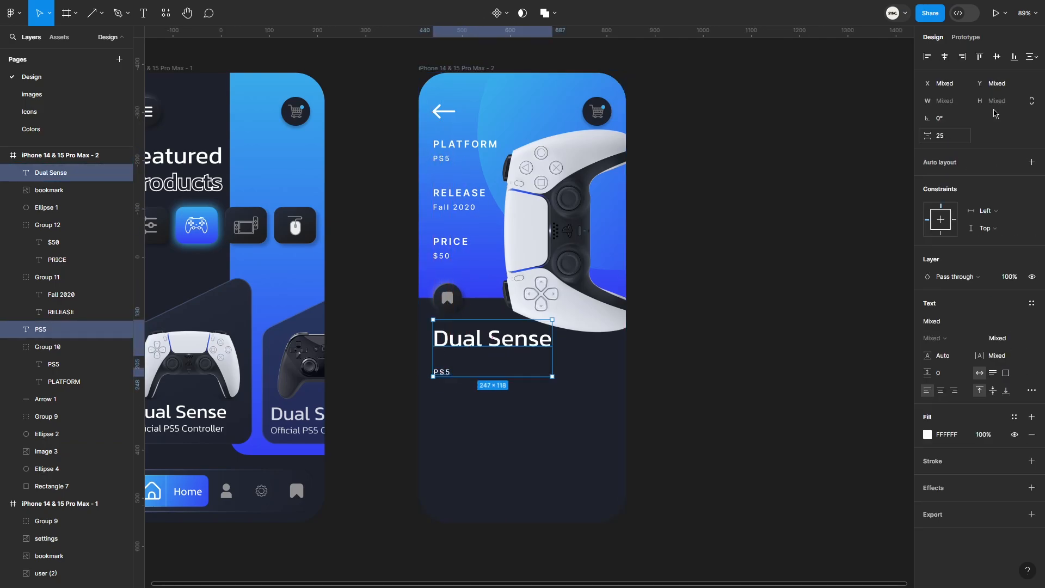
drag(521, 327, 514, 326)
click(951, 85)
text(20)
key(Return)
click(487, 382)
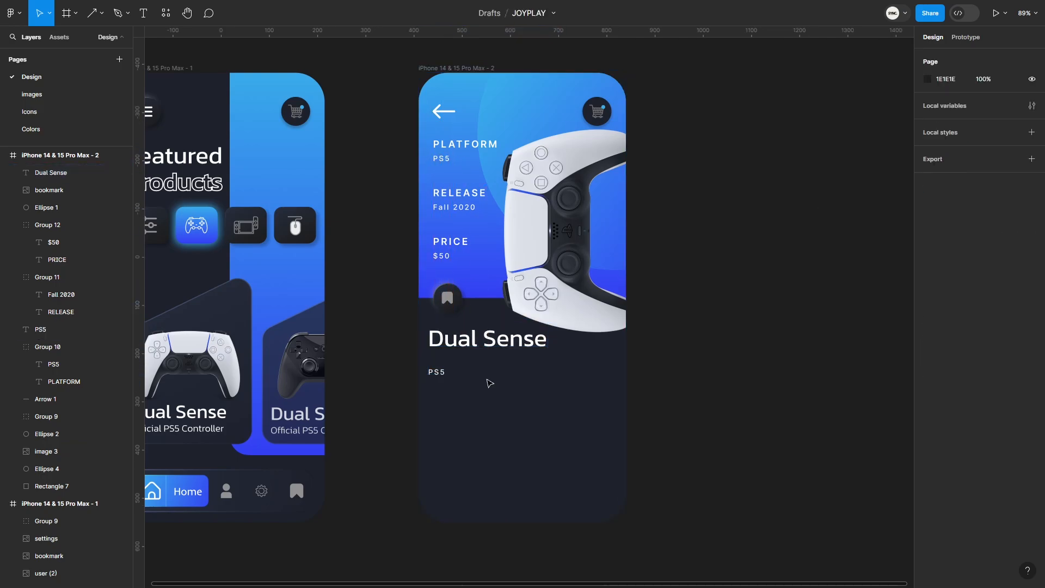
- At Y 603, rewrite the copied text as "DualSense also adds a built-in microphone array, which will enable players to easily chat with their team members..."
drag(440, 374, 438, 369)
double_click(438, 369)
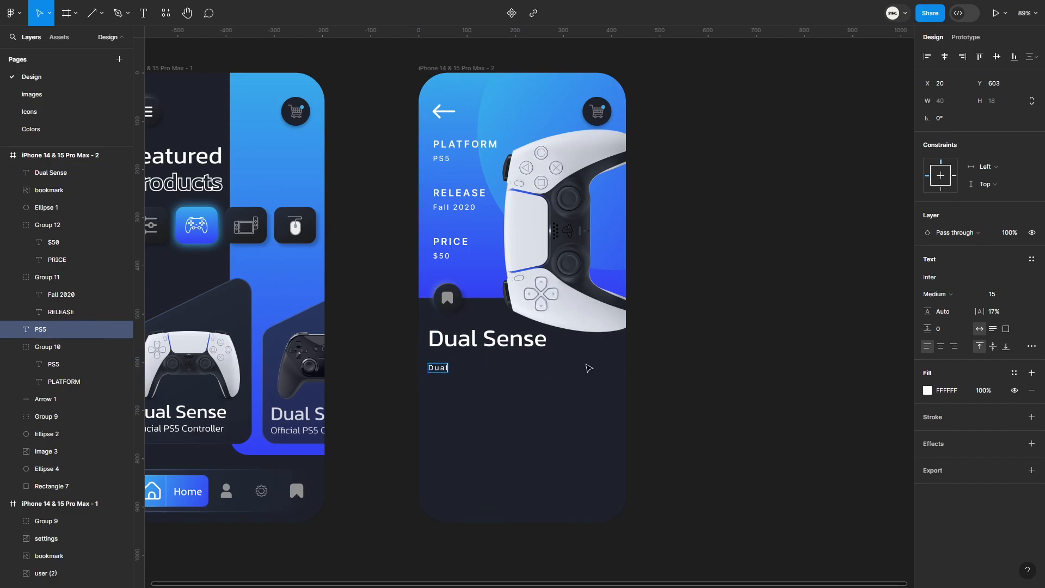
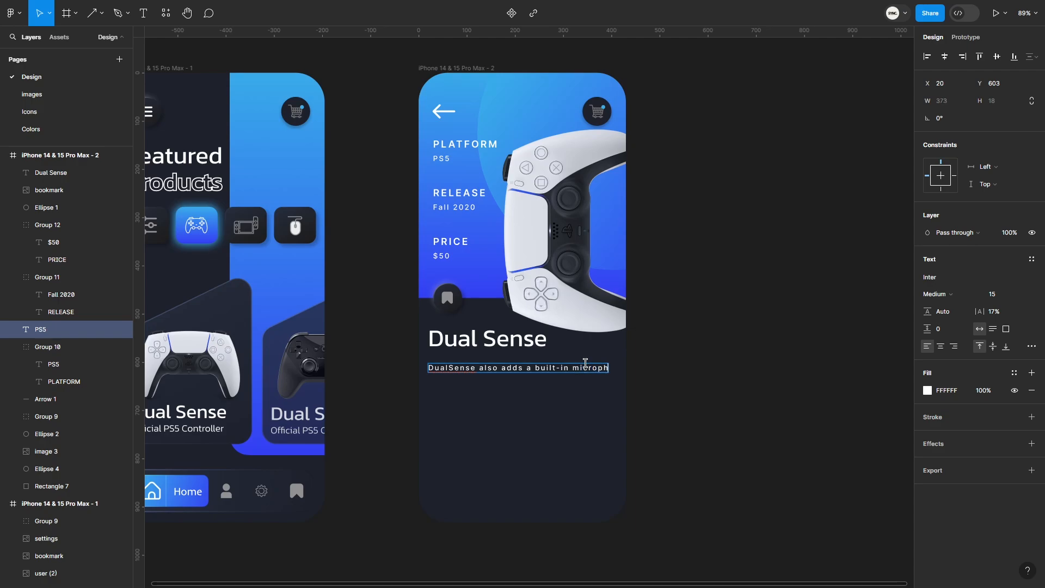
key(Return)
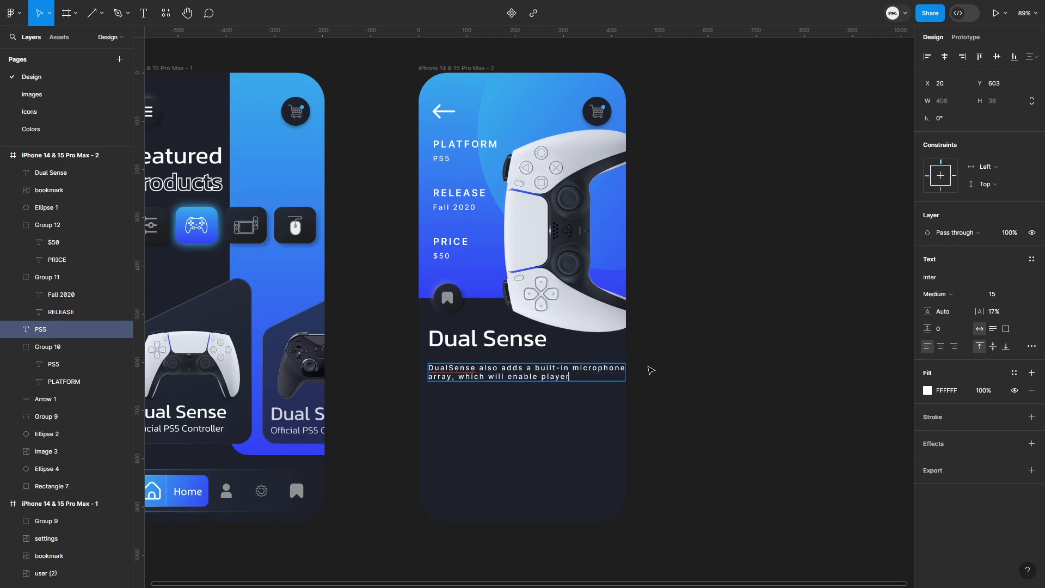
text(ily)
key(Return)
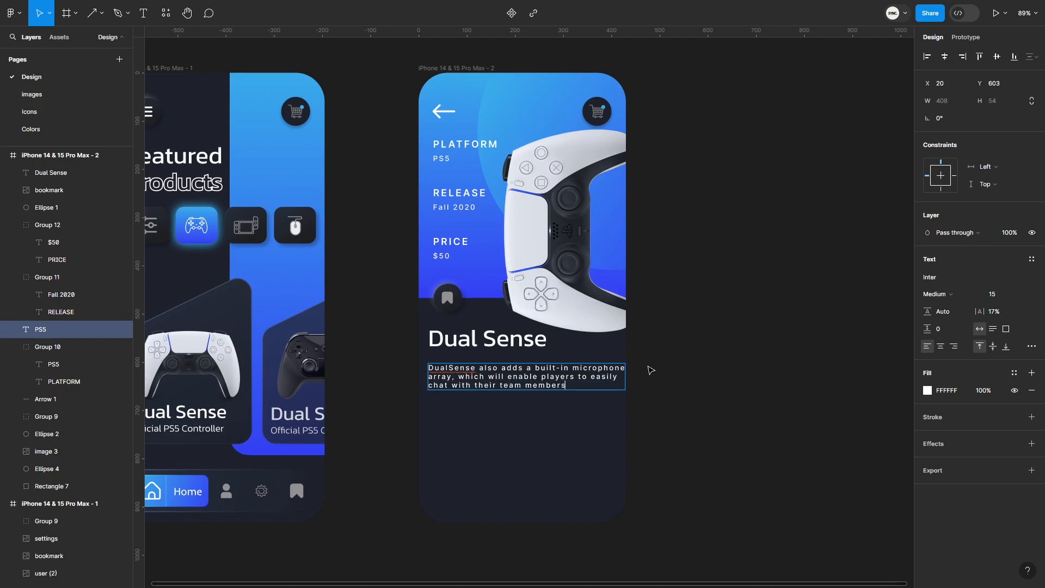
text(...)
key(Escape)
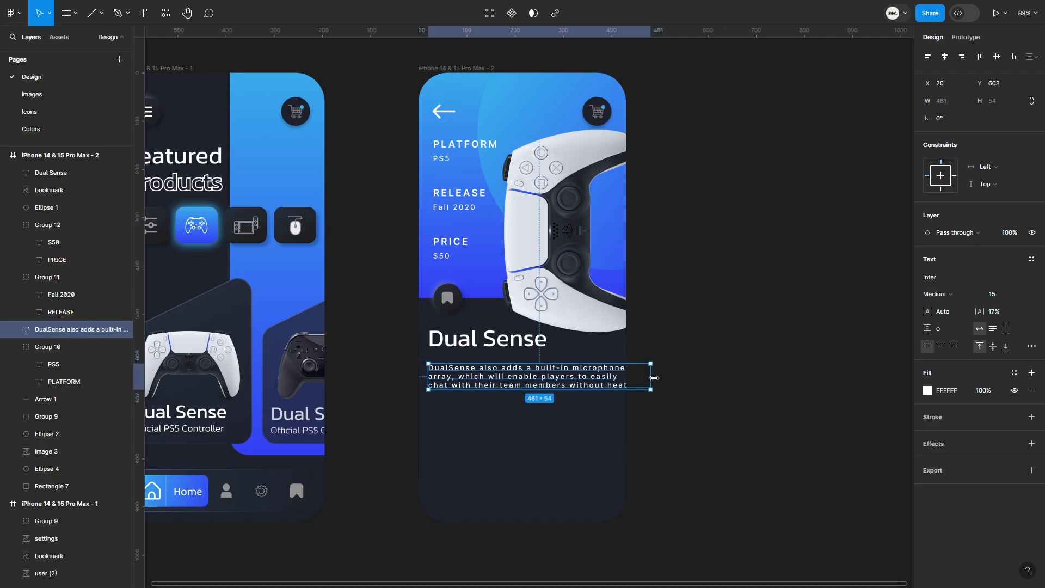
- Narrow the description text box to 380 wide so it wraps inside the frame, and set its font size to 18
drag(652, 377, 612, 389)
click(681, 380)
click(606, 374)
click(1014, 297)
text(18)
key(Return)
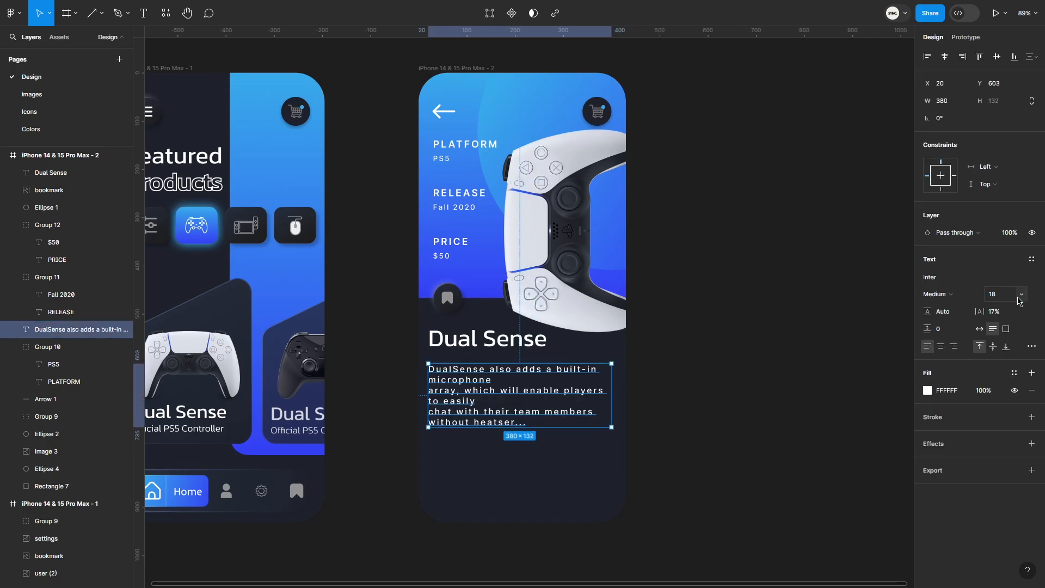
click(683, 385)
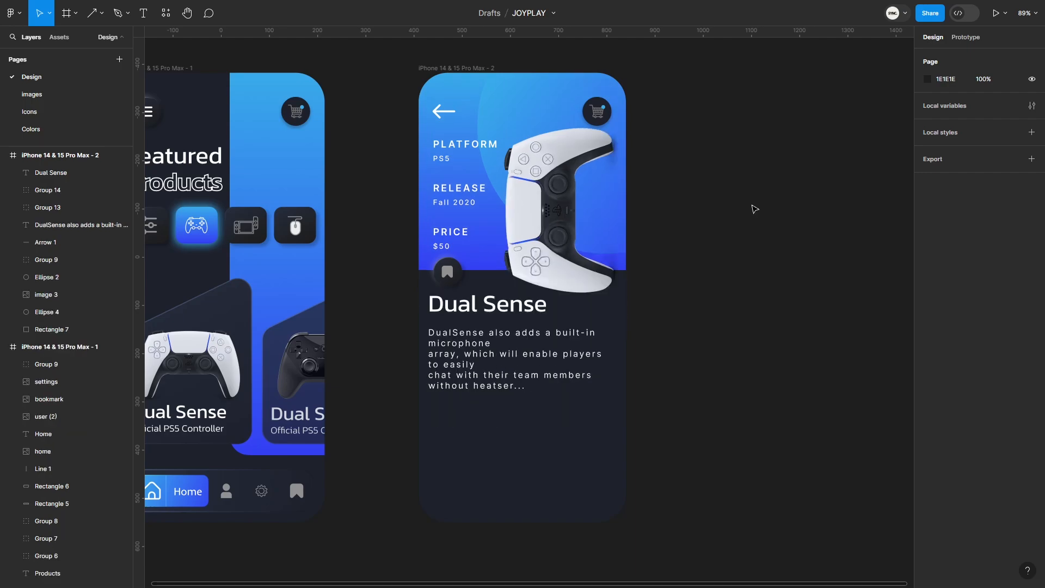
- Draw a 68 × 68 square at X 20 below the description text and round its corners to 12
click(102, 13)
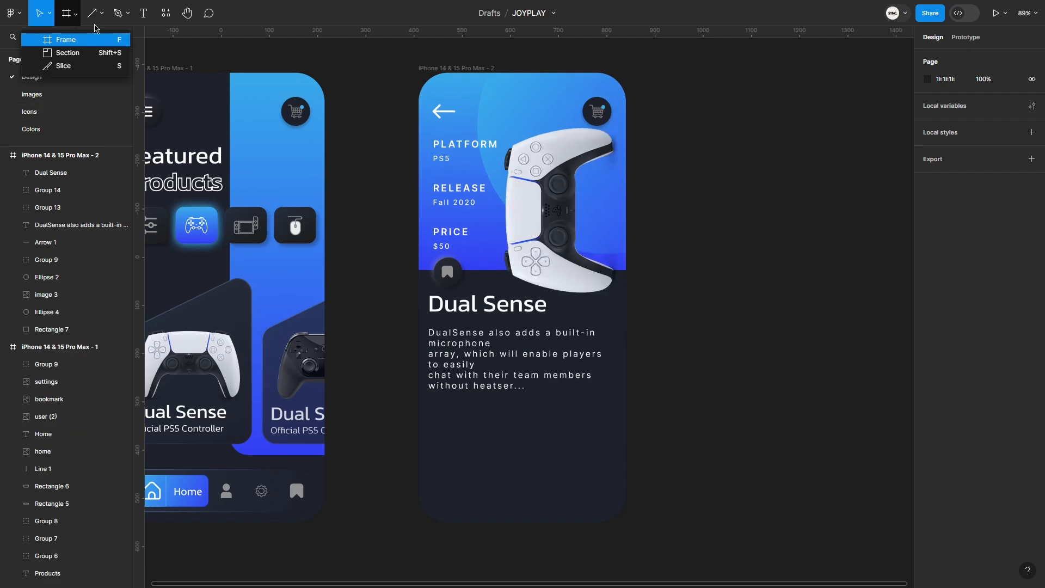
click(63, 39)
click(455, 444)
drag(455, 443, 451, 425)
drag(451, 425, 460, 431)
drag(981, 118, 1012, 117)
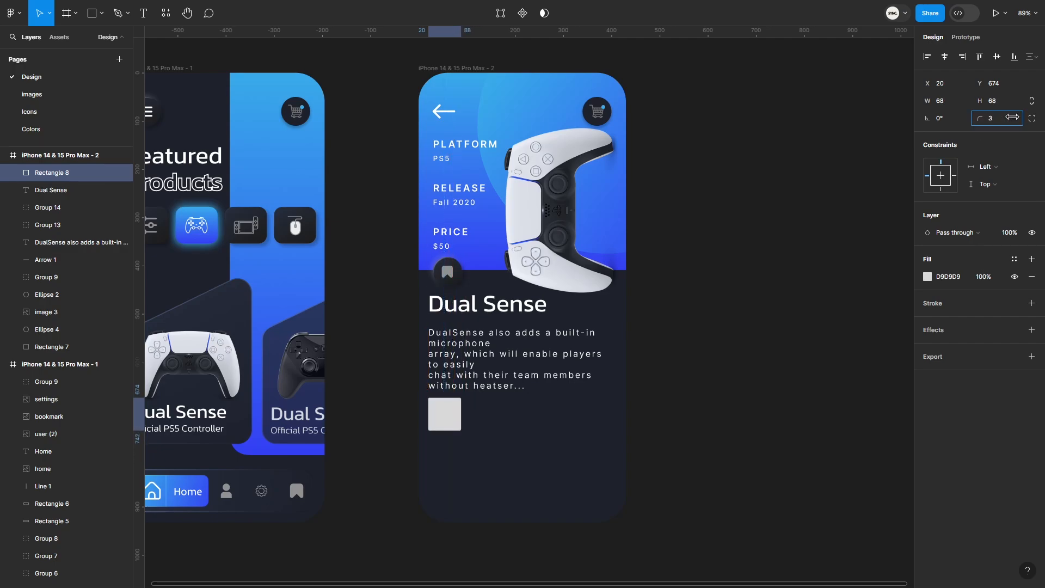
key(F11)
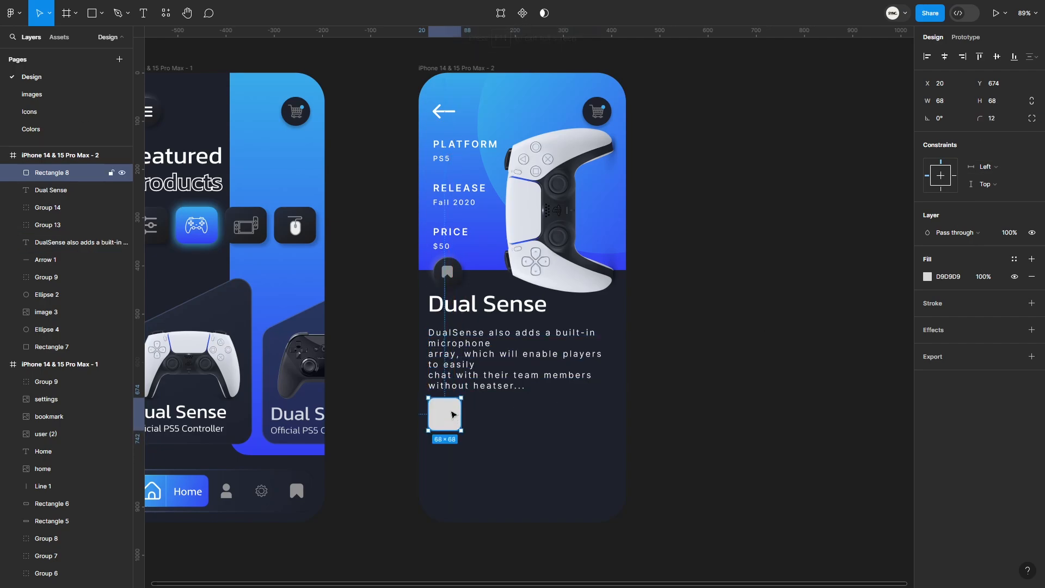
- Try to copy the bookmark circle's properties and paste them onto the new square
right_click(455, 276)
mouse_move(512, 292)
click(605, 352)
right_click(435, 413)
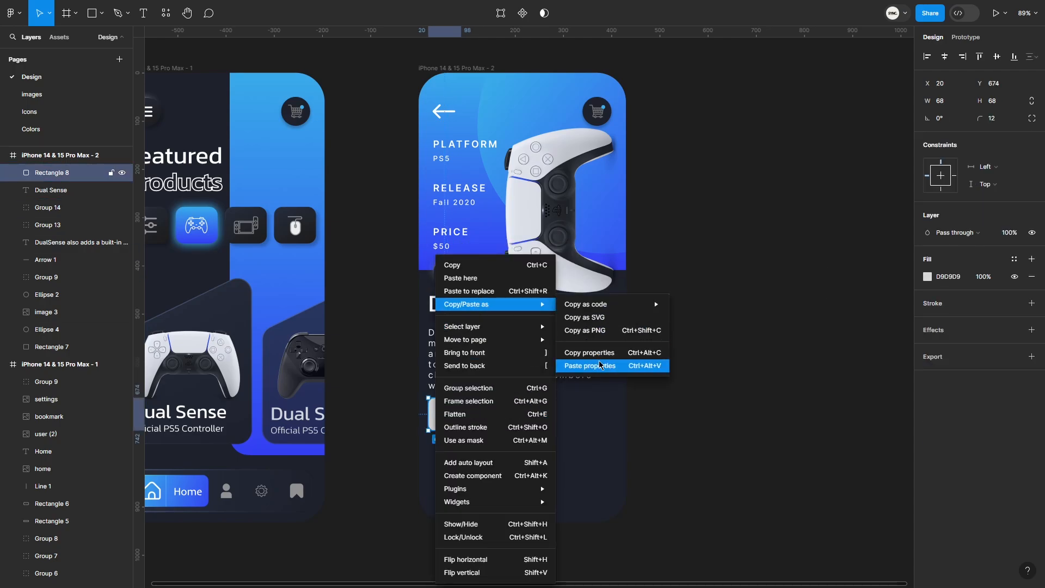
click(593, 403)
click(444, 273)
right_click(455, 272)
mouse_move(508, 294)
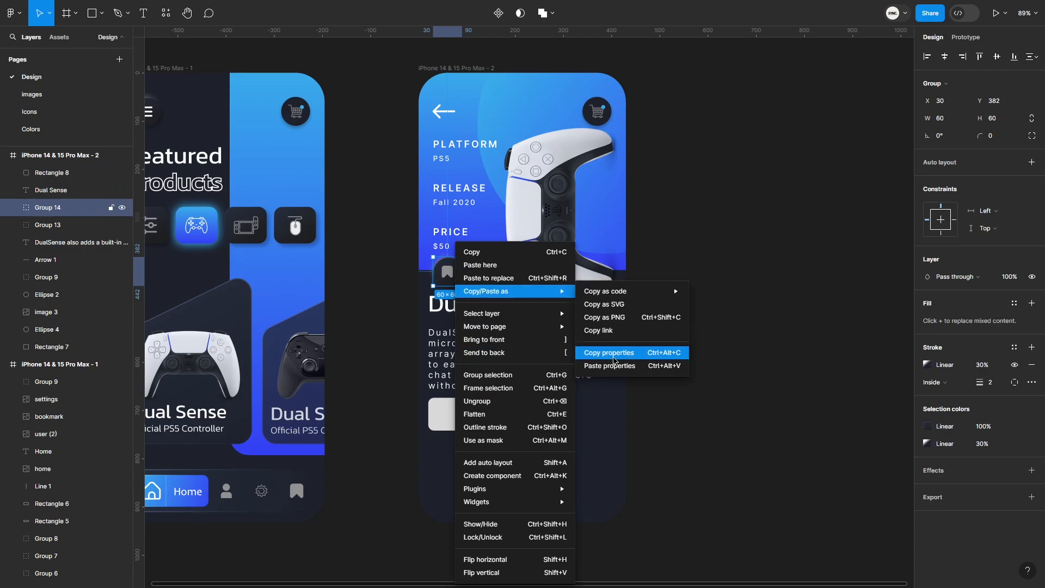
click(603, 353)
right_click(439, 412)
click(623, 368)
click(475, 433)
- Give the square below the description a solid 262D3D fill from the document colours
click(443, 421)
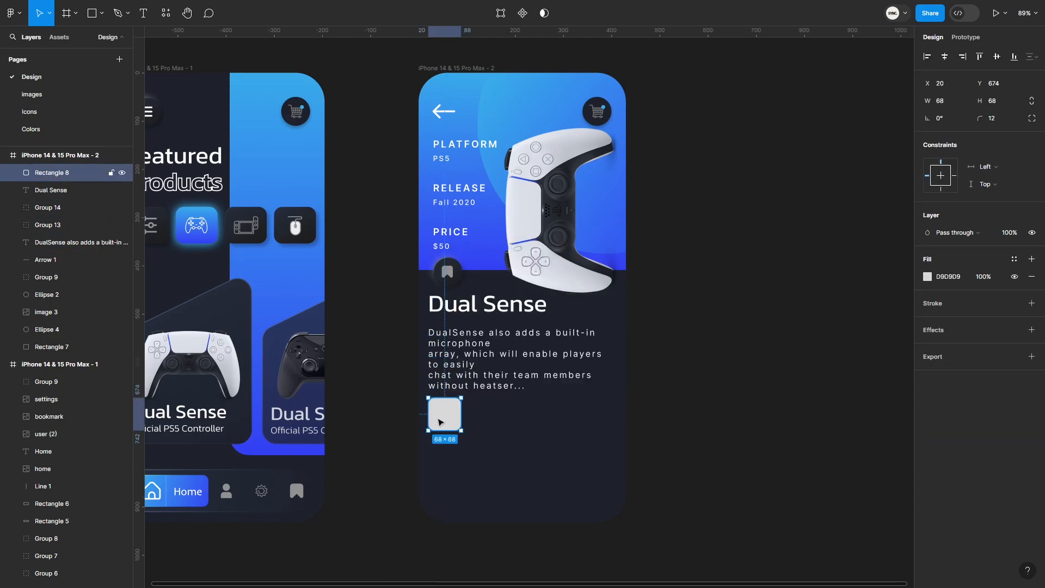
click(927, 276)
click(811, 295)
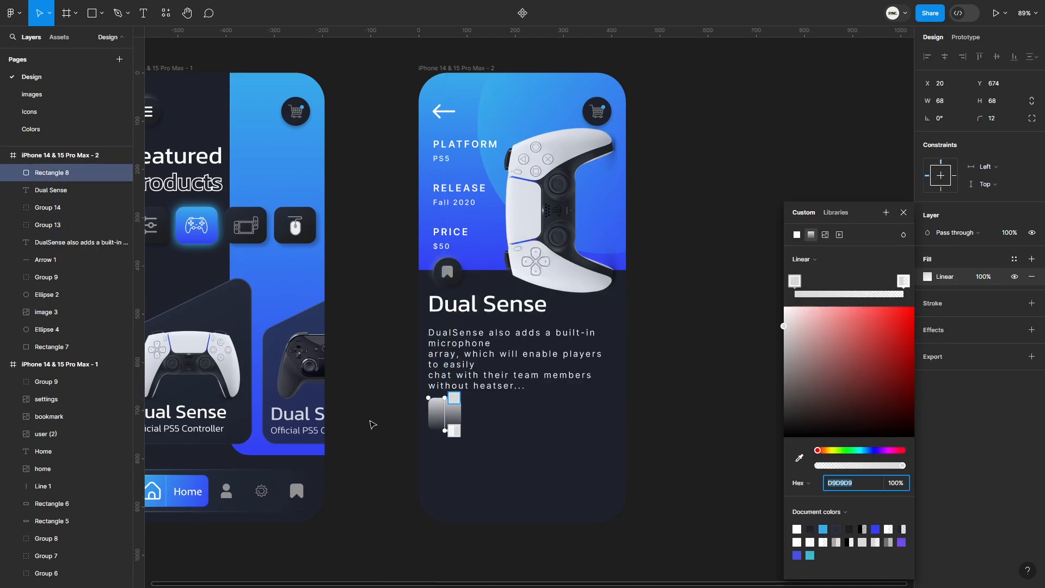
click(797, 234)
click(850, 468)
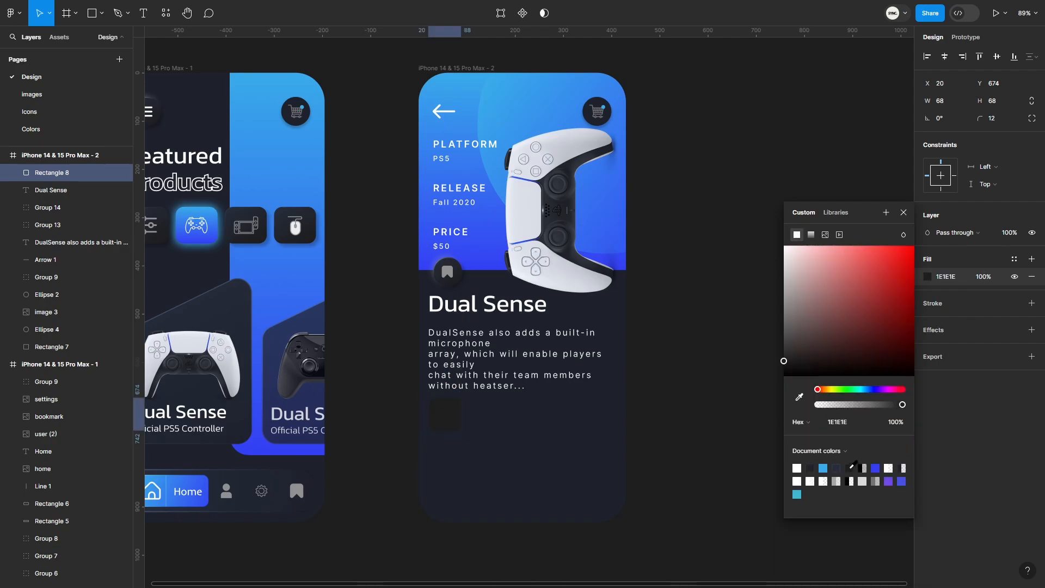
click(836, 467)
click(708, 454)
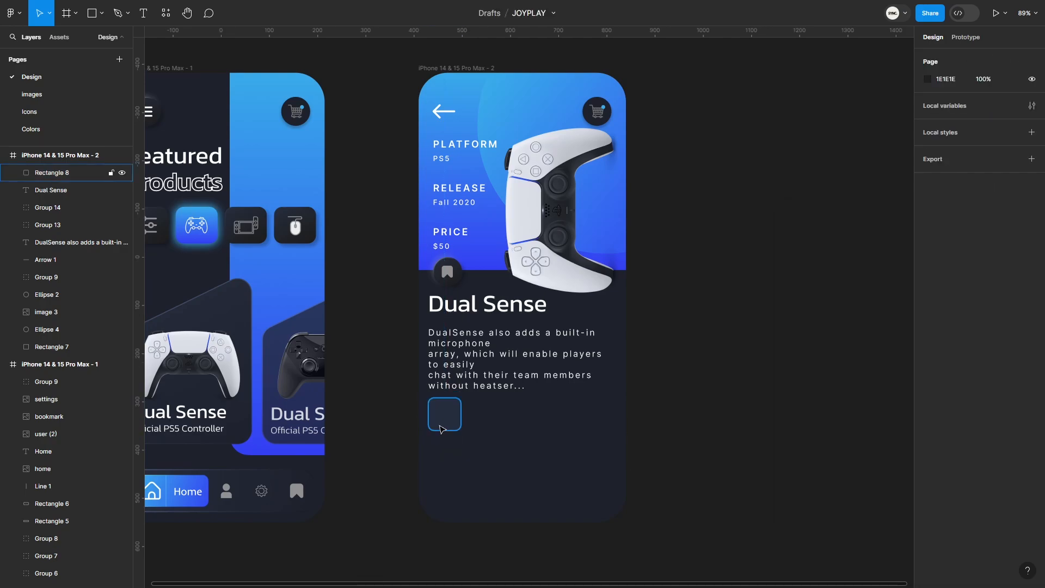
- Resize the square proportionally to 70 × 70 and set the spacing between it and the description text to 20
click(451, 422)
click(1032, 102)
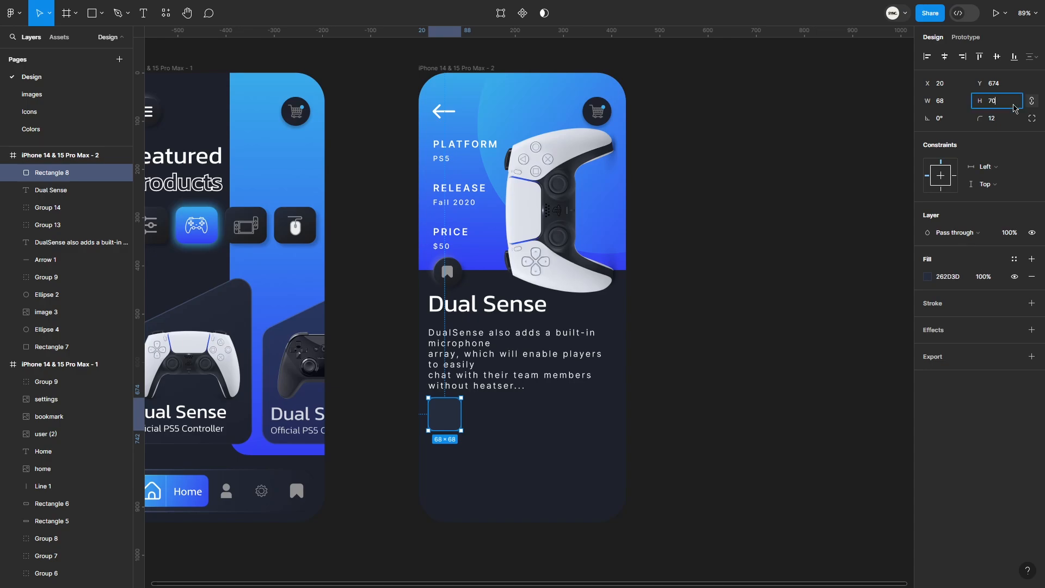
key(Return)
shift+click(591, 342)
click(948, 134)
text(20)
key(Return)
click(707, 275)
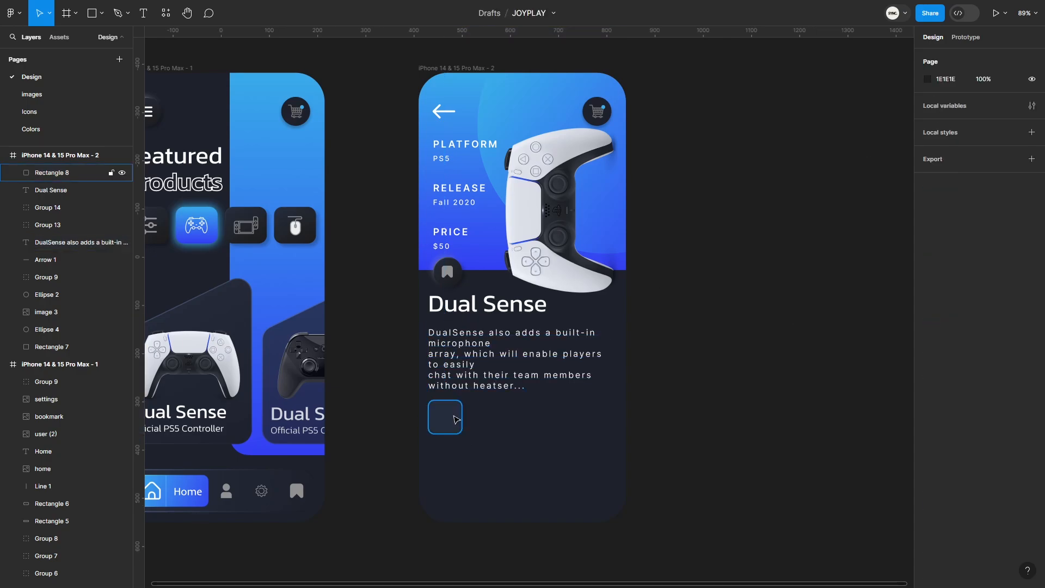
- Scale the controller image down to 325 × 217 and shift it to the right edge of the blue area
drag(457, 419, 550, 419)
key(Delete)
click(558, 381)
drag(555, 263, 572, 249)
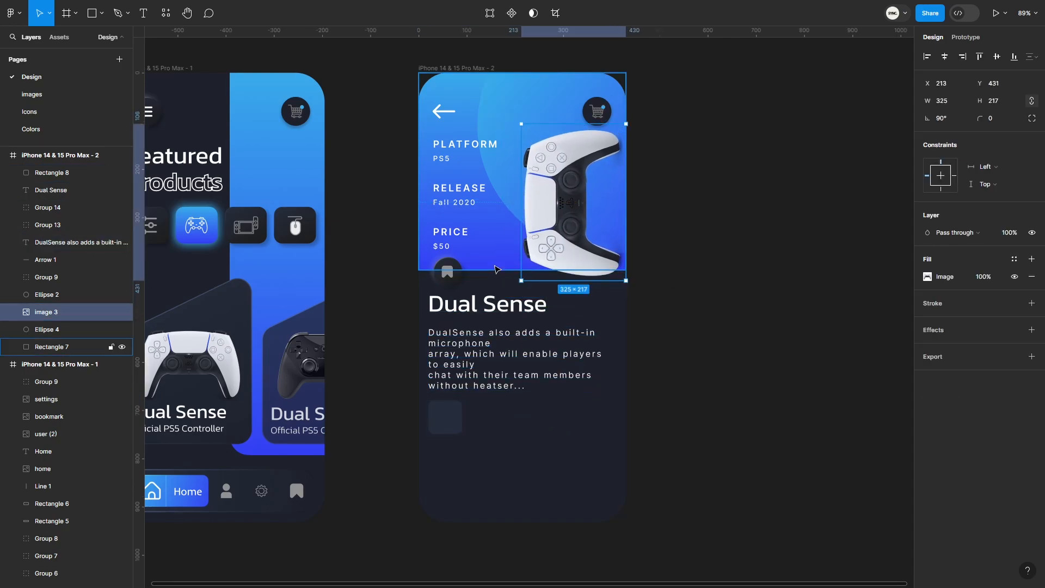
click(505, 248)
click(567, 300)
- Set the vertical spacing between the Platform, Release and Price items to 35
click(506, 304)
click(470, 247)
click(453, 233)
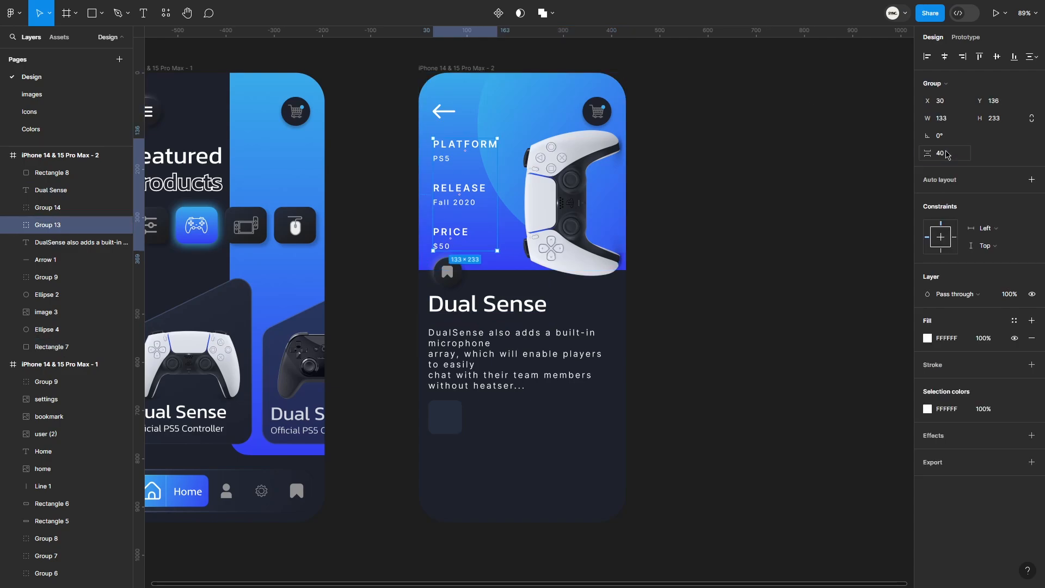
click(946, 154)
text(35)
key(Return)
drag(462, 154, 462, 151)
- Shorten the blue background rectangle from below and raise the bookmark circle to its new lower edge
click(492, 264)
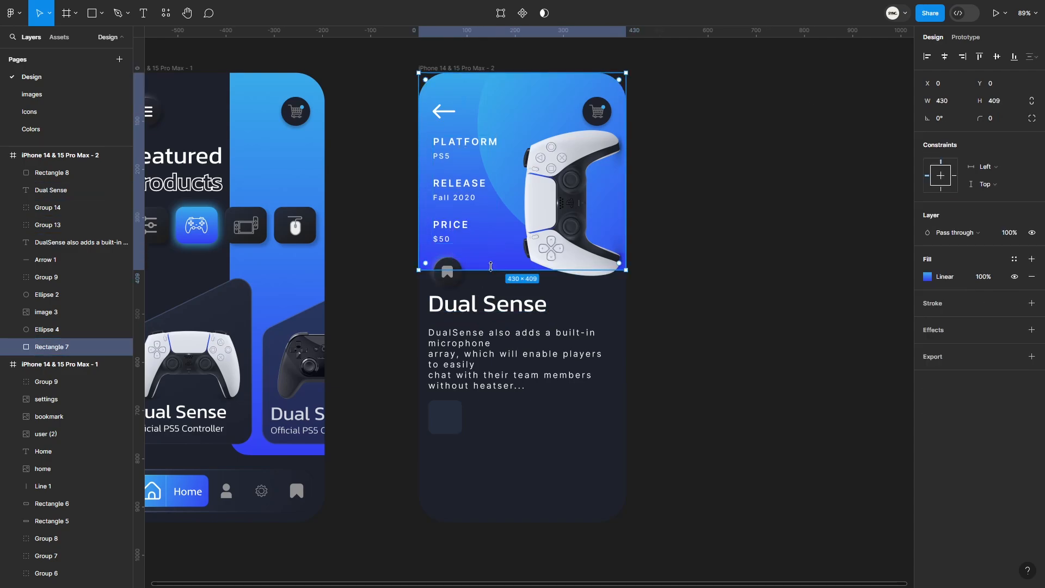
drag(494, 270, 449, 270)
click(447, 261)
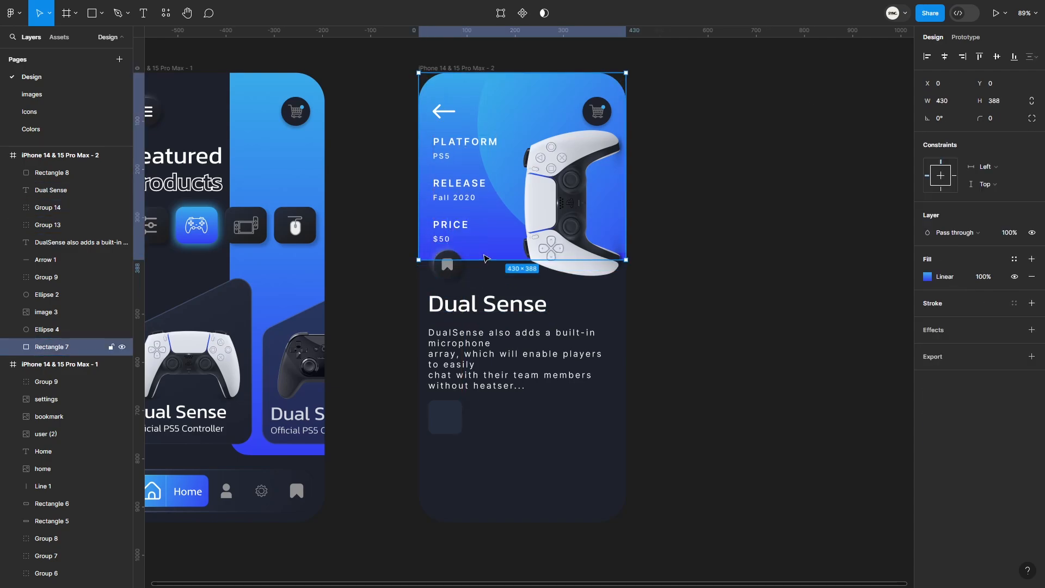
- Set the spacing between the Dual Sense heading and its description to 10 and nudge both texts upward
click(487, 303)
shift+click(479, 346)
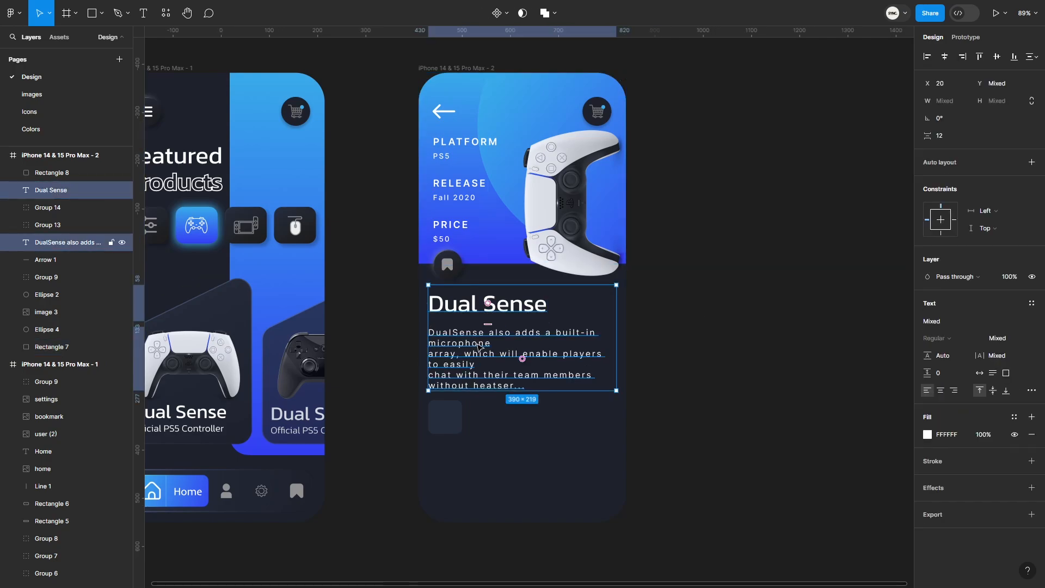
click(960, 136)
text(10)
key(Return)
key(Up)
key(Up)
key(Up)
key(Up)
key(Up)
key(Up)
key(Up)
key(Up)
key(Up)
key(Up)
key(Up)
key(Up)
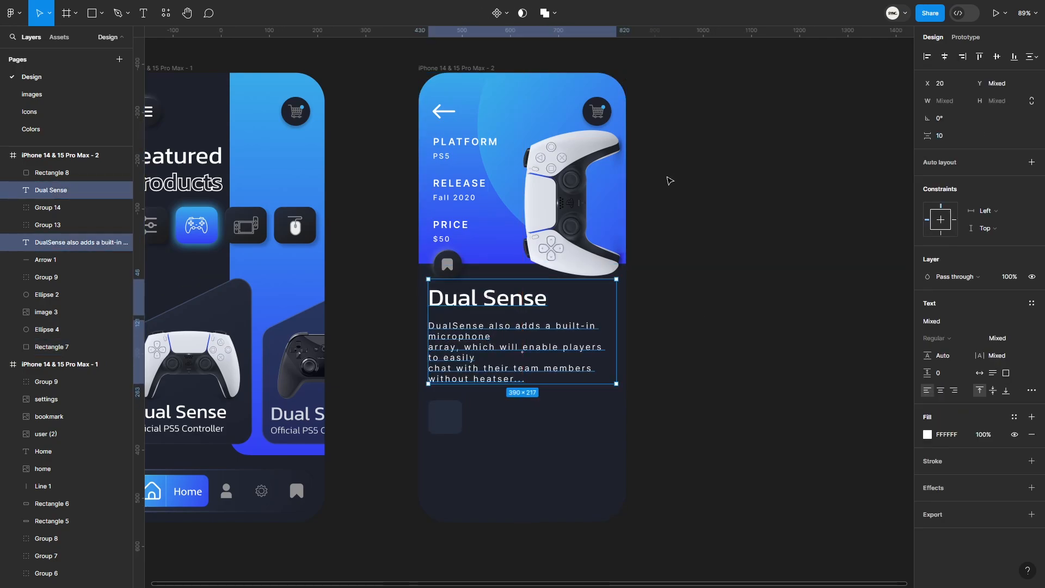
- Resize the square below the description to 60 × 60
click(445, 417)
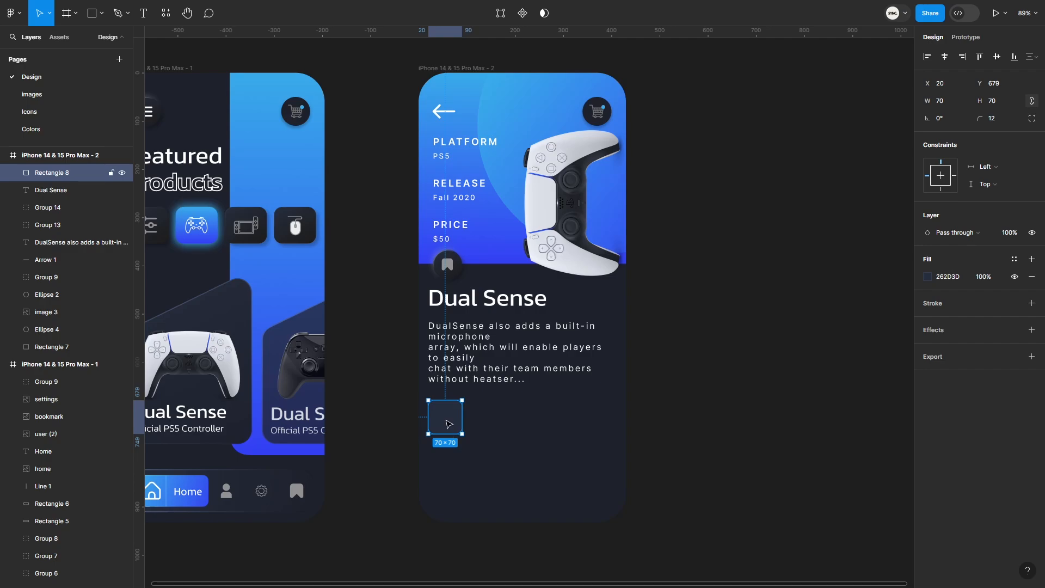
scroll(448, 424, up, 5)
click(1008, 107)
text(6)
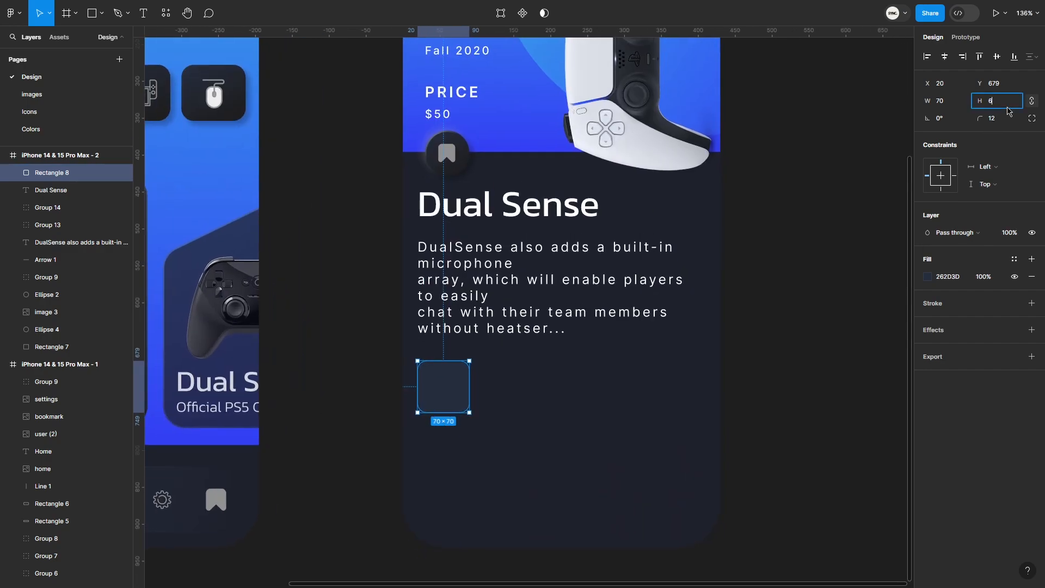
text(0)
key(Return)
- Duplicate the square in place and shrink the copy to 50 × 50, centred inside the original
key(ctrl+d)
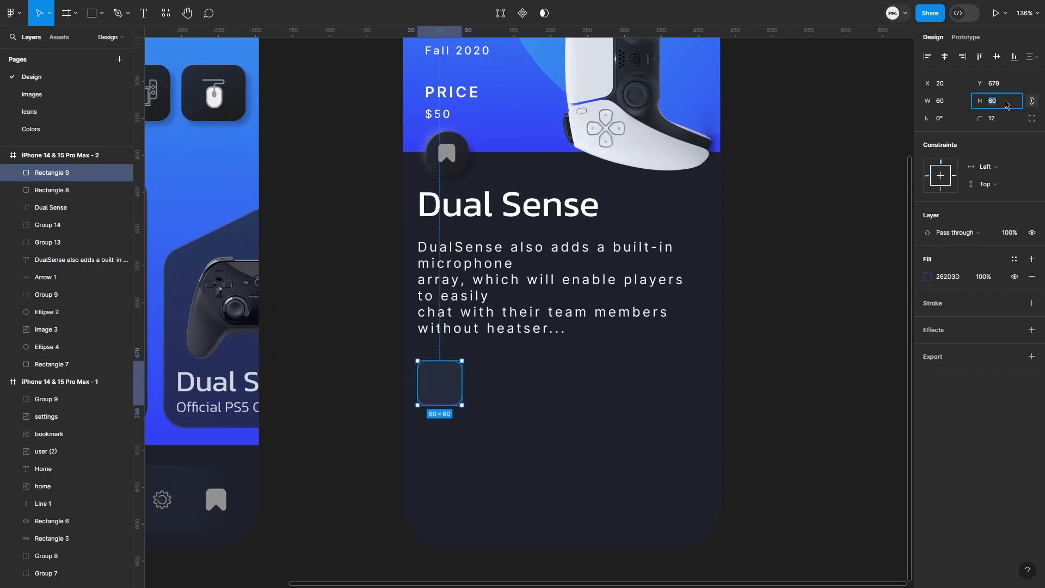
text(50)
key(Return)
- Add a light drop shadow to the inner square with Y offset 0, blur 5.8 and spread 1
click(946, 339)
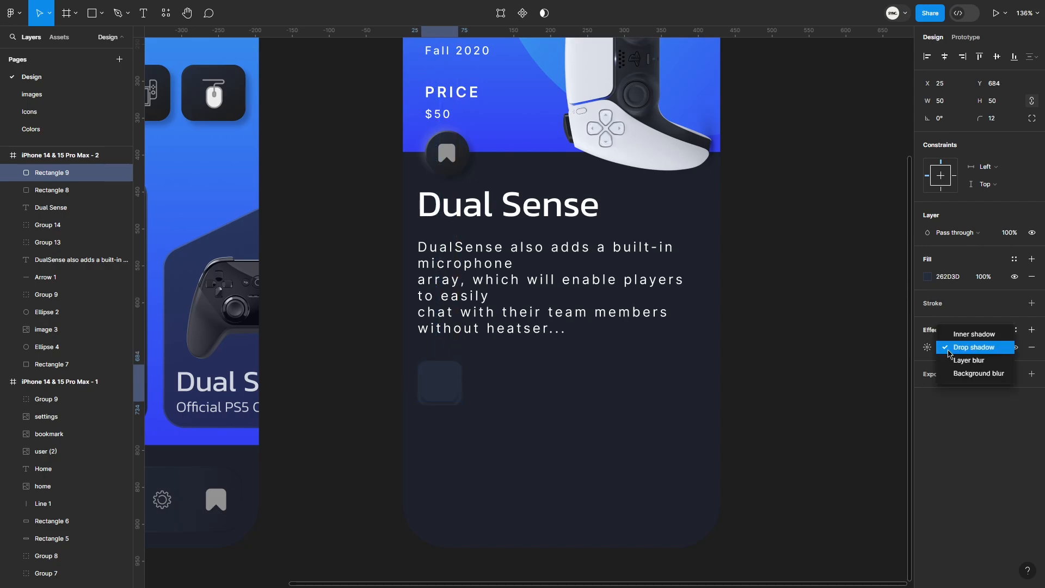
click(931, 347)
click(928, 348)
click(808, 392)
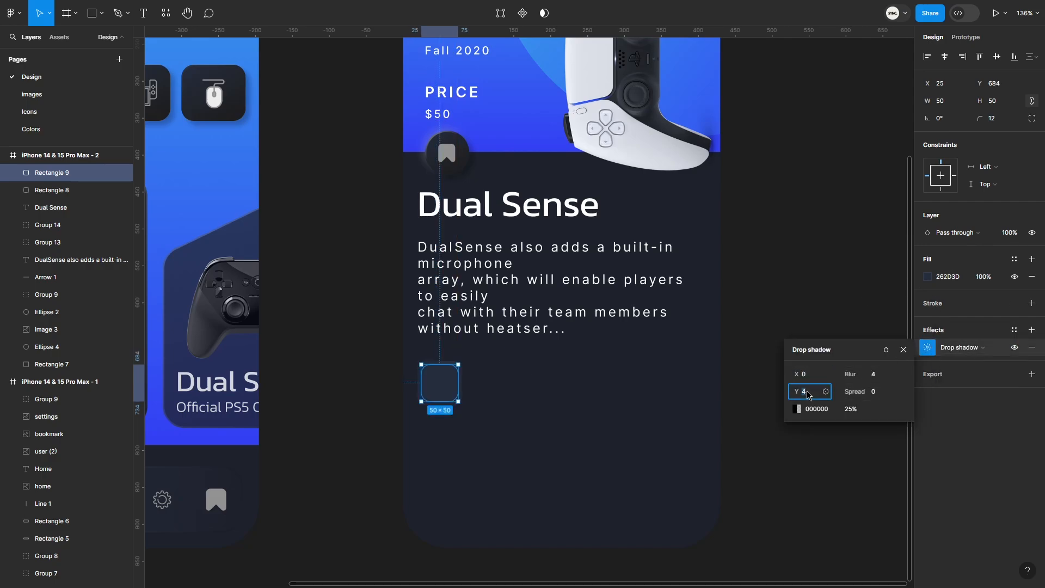
drag(853, 393, 865, 374)
click(797, 409)
click(789, 276)
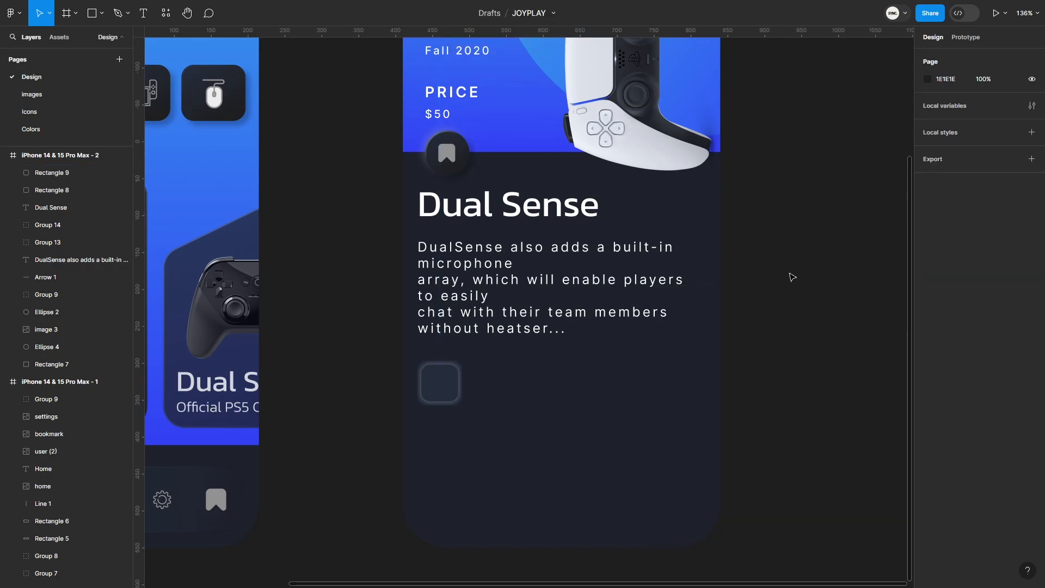
- Try reducing the inner square to 40 × 40
click(459, 387)
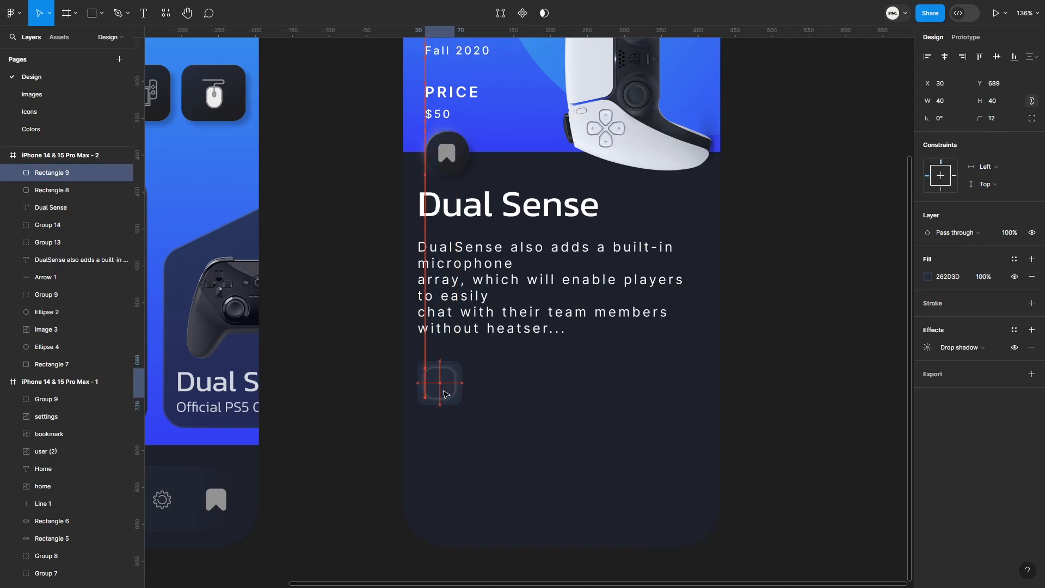
click(860, 348)
click(442, 384)
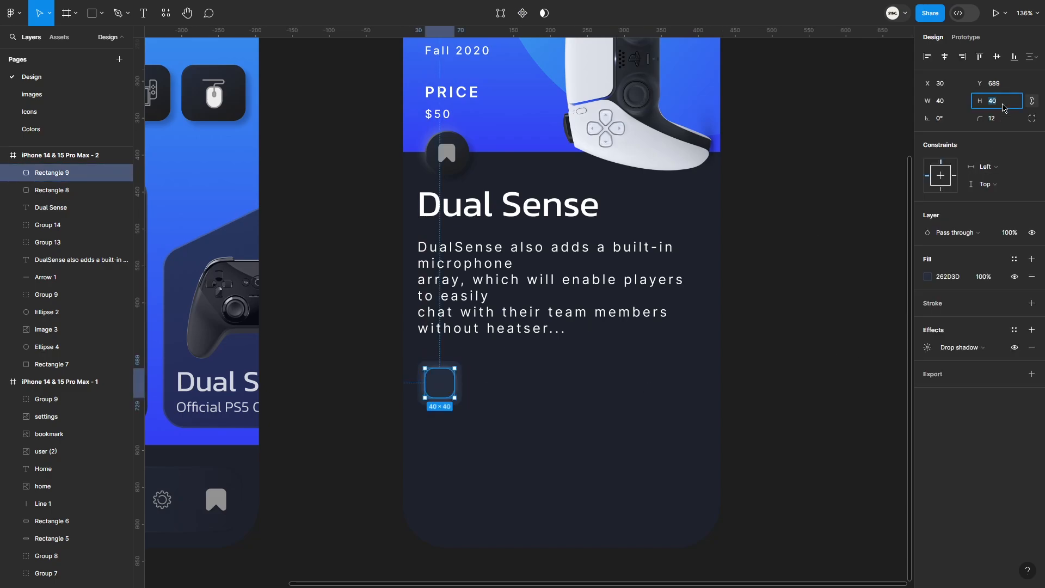
- Return the inner square to 50 × 50, enlarge the outer square to 65 × 65 and keep them centred
drag(450, 397, 464, 360)
click(455, 363)
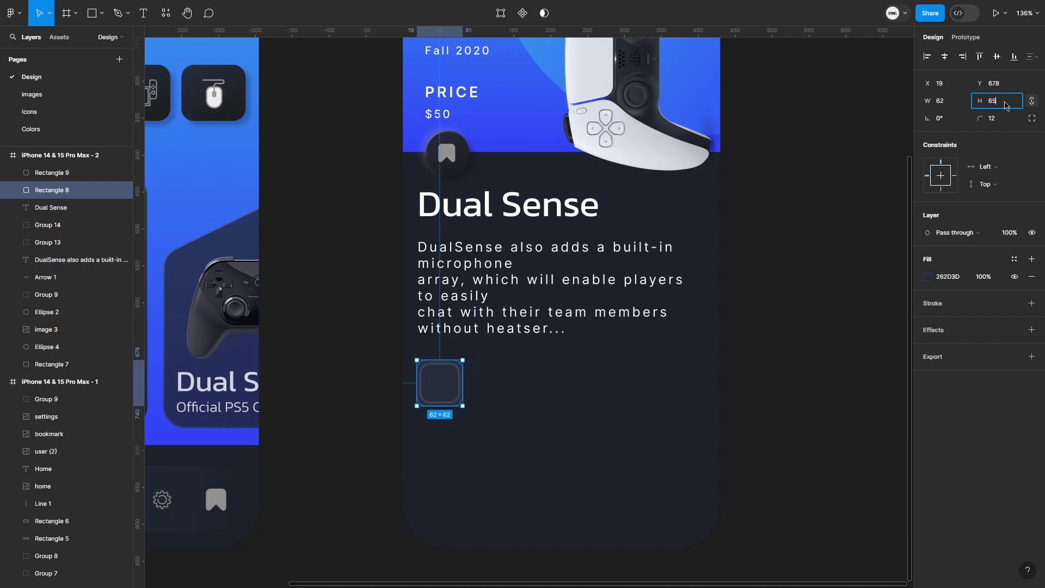
key(Return)
click(746, 350)
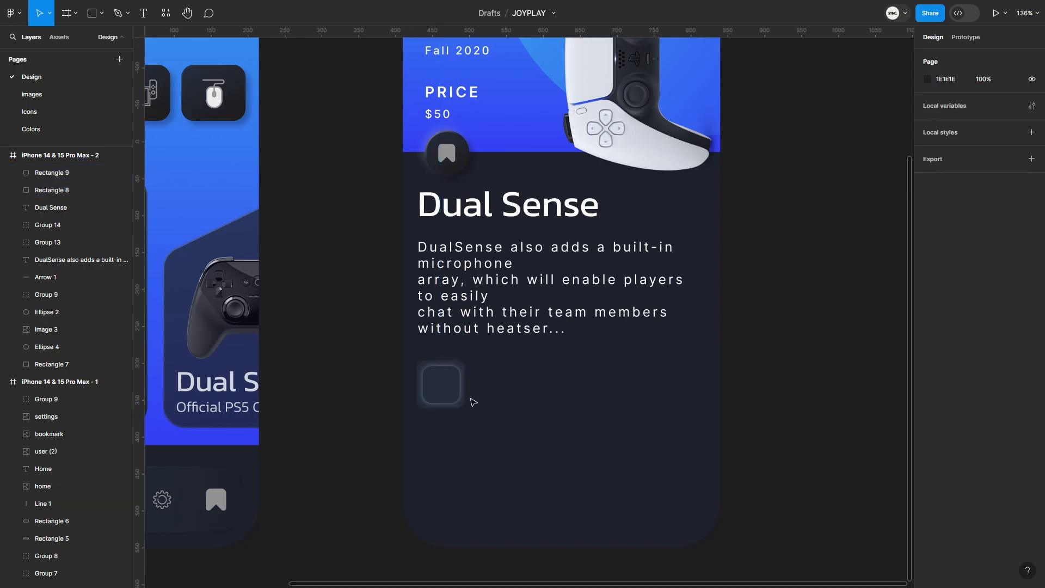
- Change the colour of the inner square's drop shadow to 000000
click(457, 397)
click(928, 277)
key(Escape)
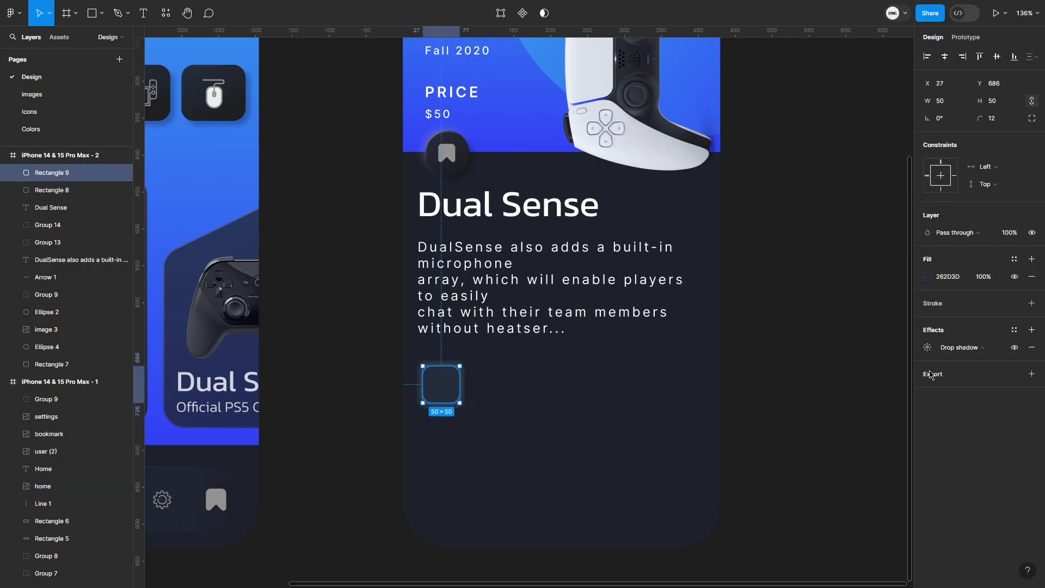
click(927, 347)
click(797, 409)
click(463, 375)
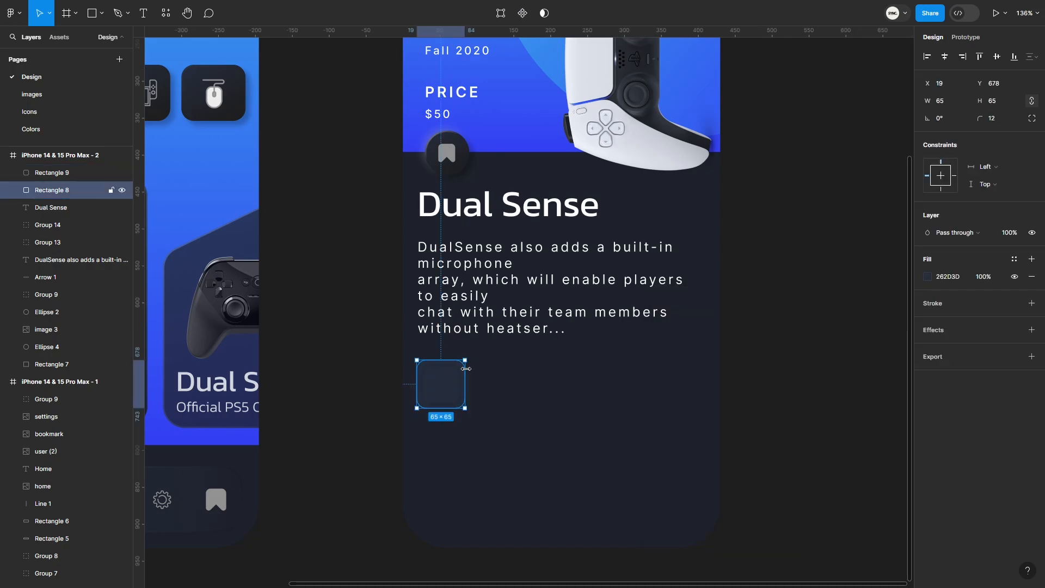
click(752, 303)
- Adjust the spread of the inner square's drop shadow
click(454, 379)
click(928, 347)
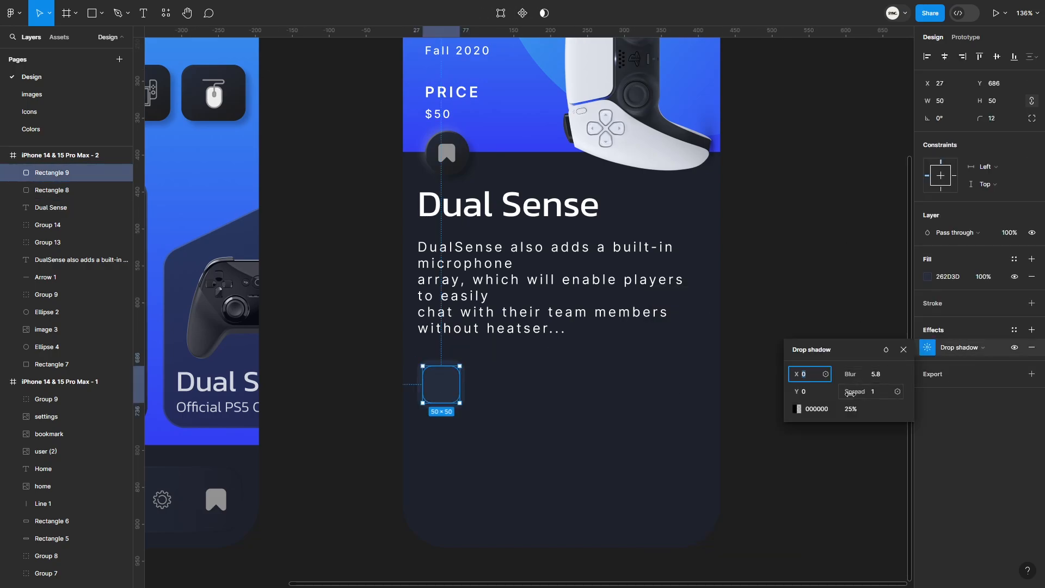
click(874, 396)
key(Return)
click(819, 309)
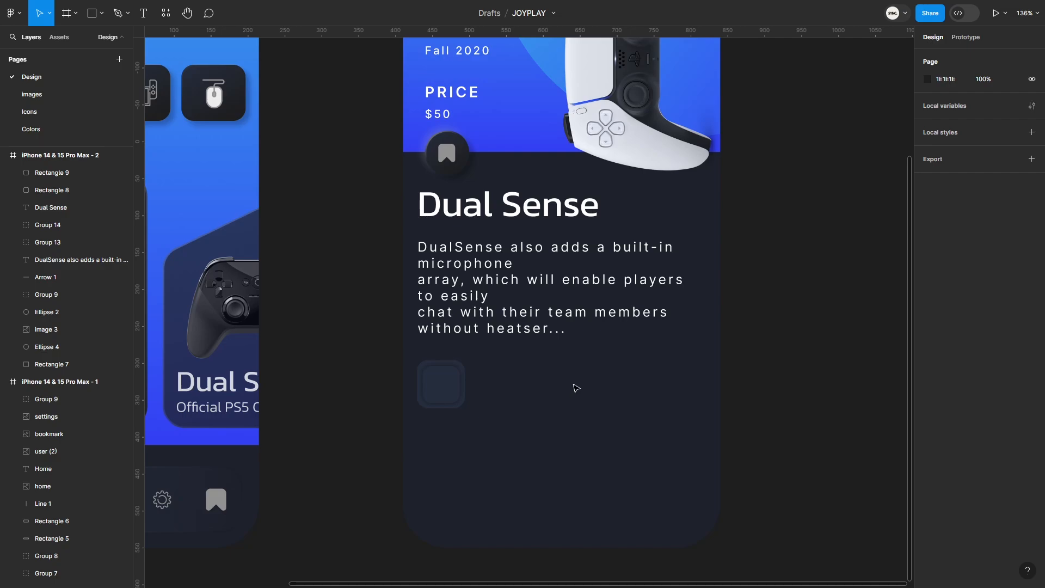
- Offset the outer square's drop shadow to X -6 and Y -4
click(463, 376)
click(466, 376)
click(928, 348)
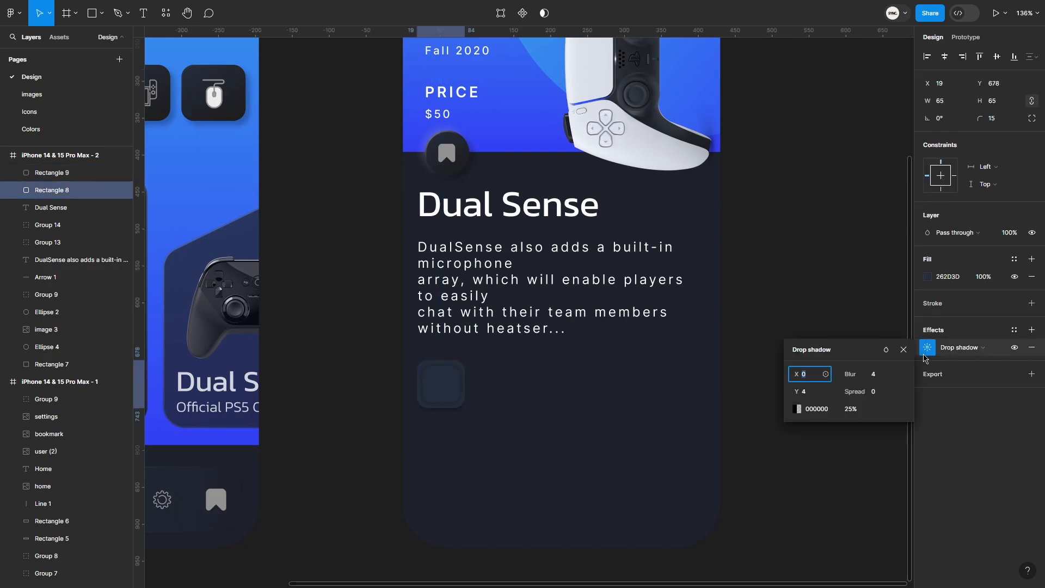
drag(796, 374, 792, 391)
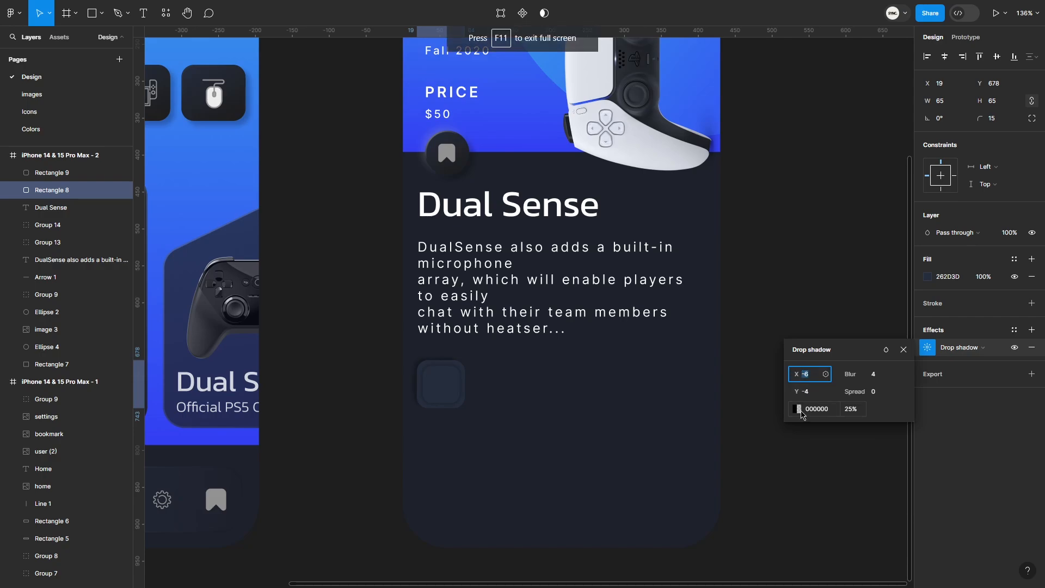
- Change the outer square's drop shadow to colour A4A4A4 with blur 8.8 and spread -2
click(797, 408)
drag(667, 322, 626, 354)
drag(851, 374, 980, 376)
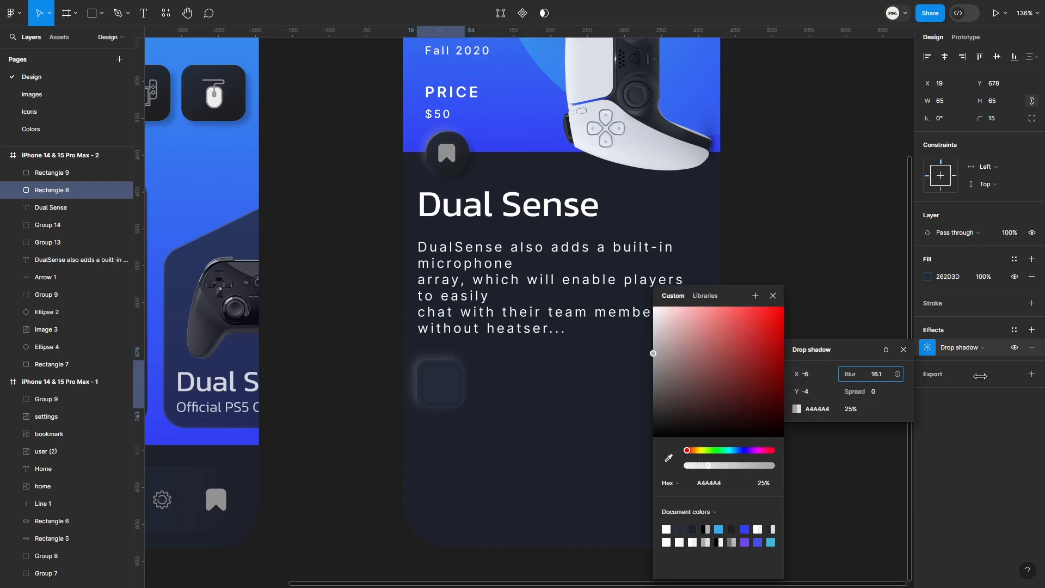
drag(858, 392, 853, 392)
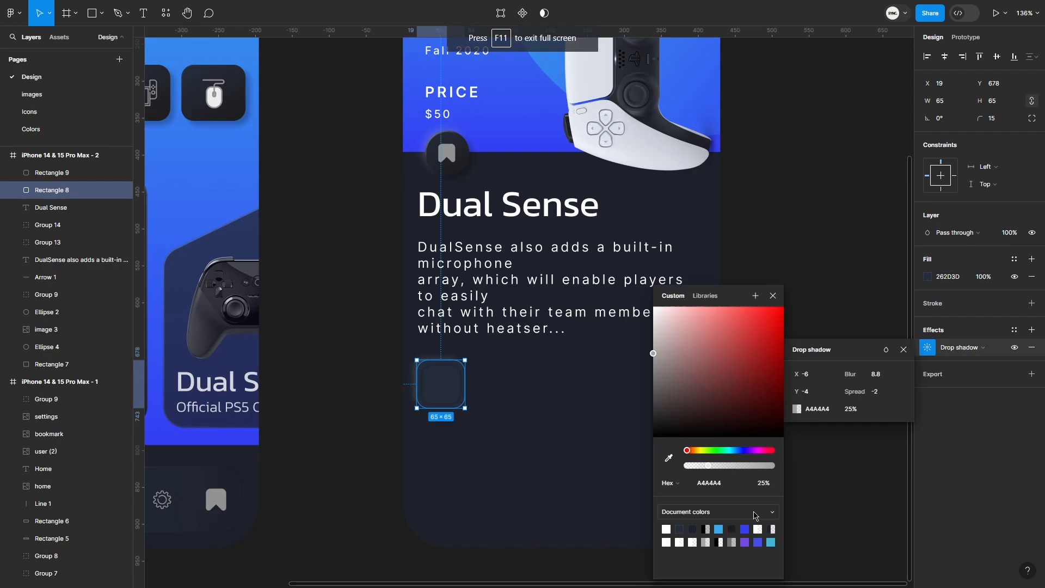
click(794, 274)
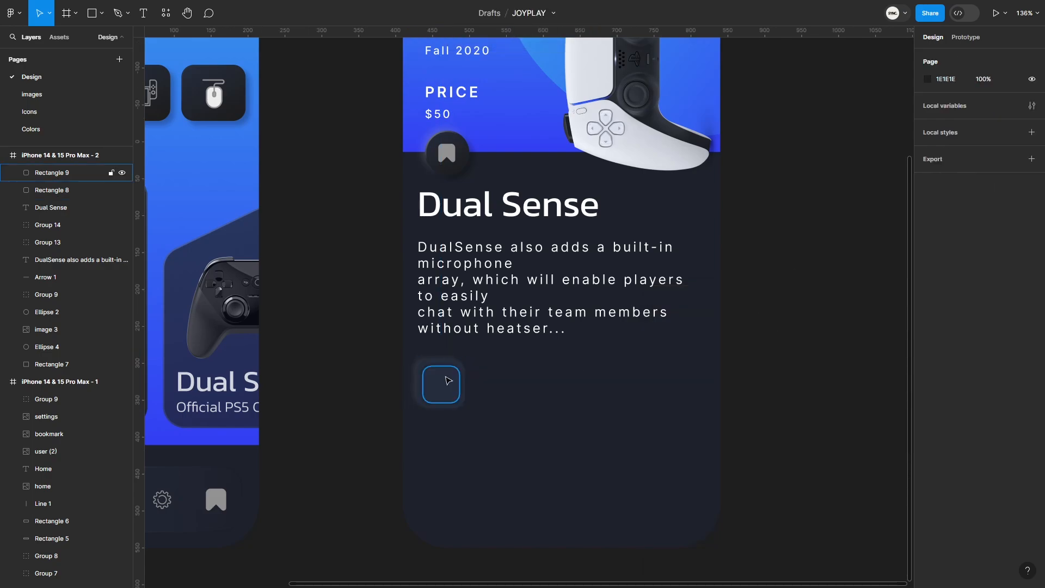
- Group the inner and outer squares and duplicate the tile into a 2 × 2 grid below the description
click(446, 380)
shift+click(447, 362)
key(ctrl+g)
drag(444, 390, 603, 390)
shift+click(448, 391)
drag(448, 391, 456, 452)
click(722, 400)
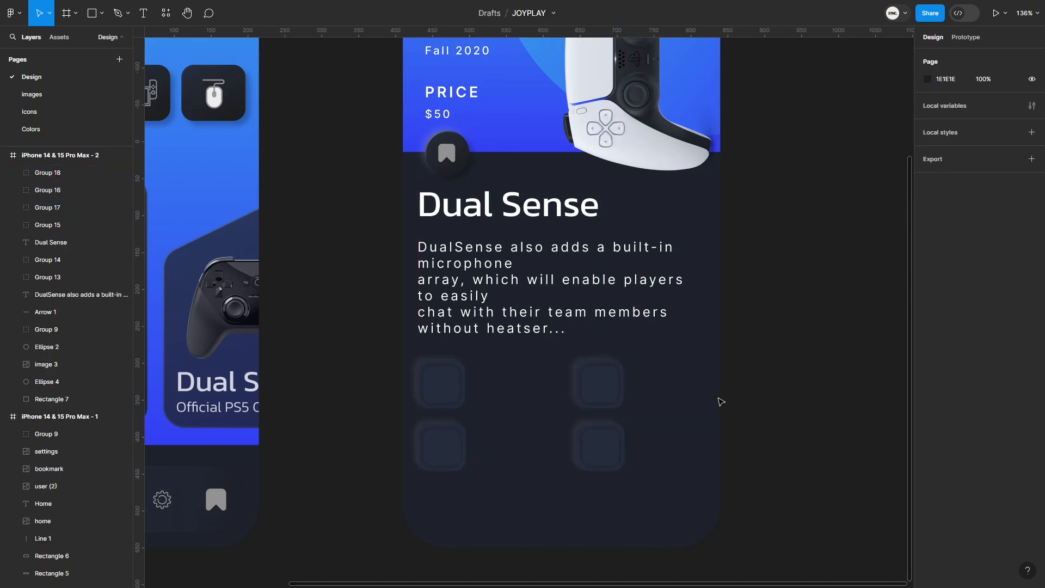
- Add the text "Futuristic" at size 15 beside the first tile
key(t)
click(476, 387)
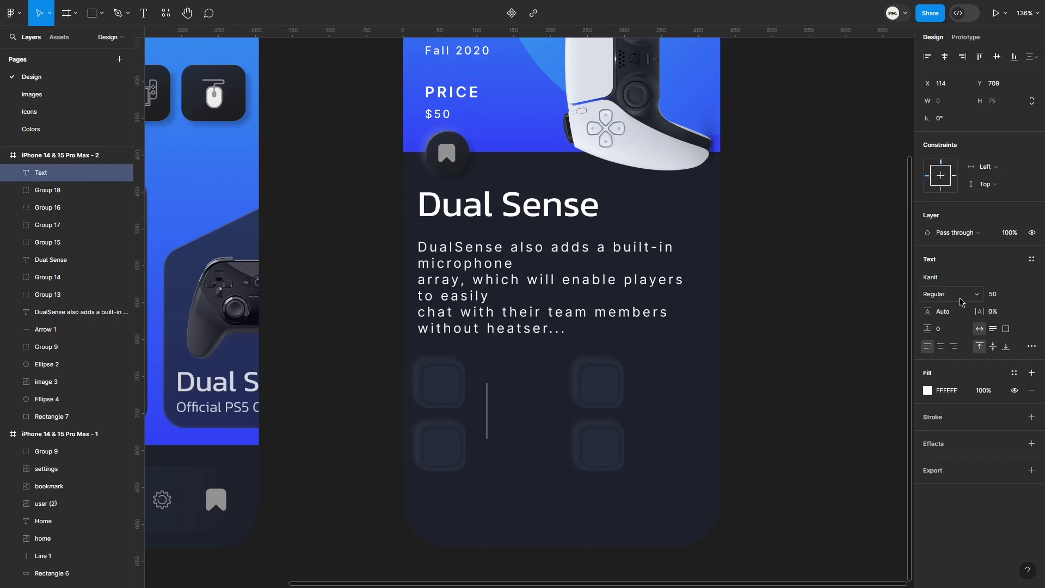
key(Return)
text(Futurist)
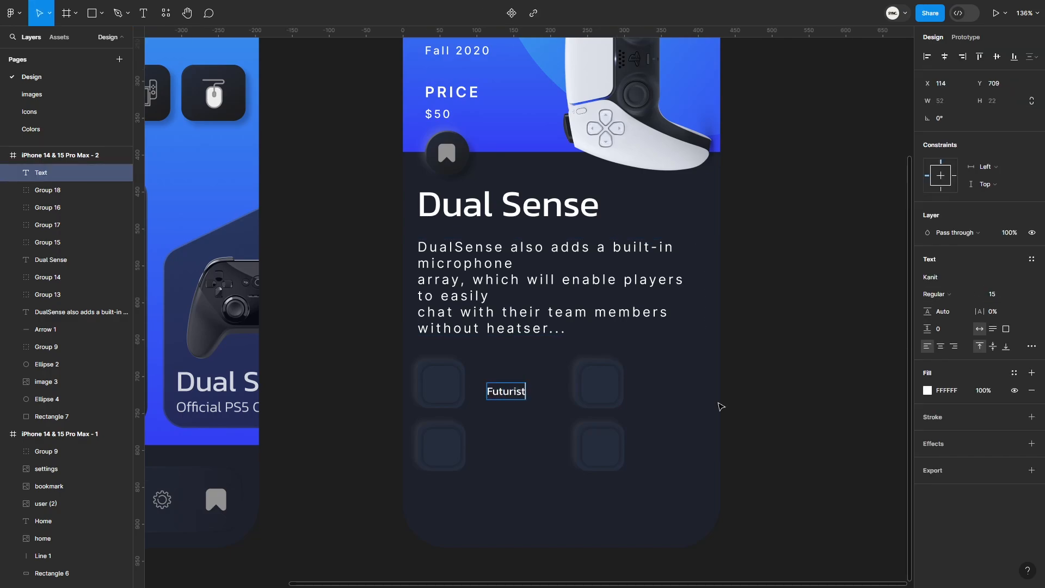
text(ic)
key(Escape)
- Set the "Futuristic" label to Medium weight and size 20
click(948, 295)
click(954, 306)
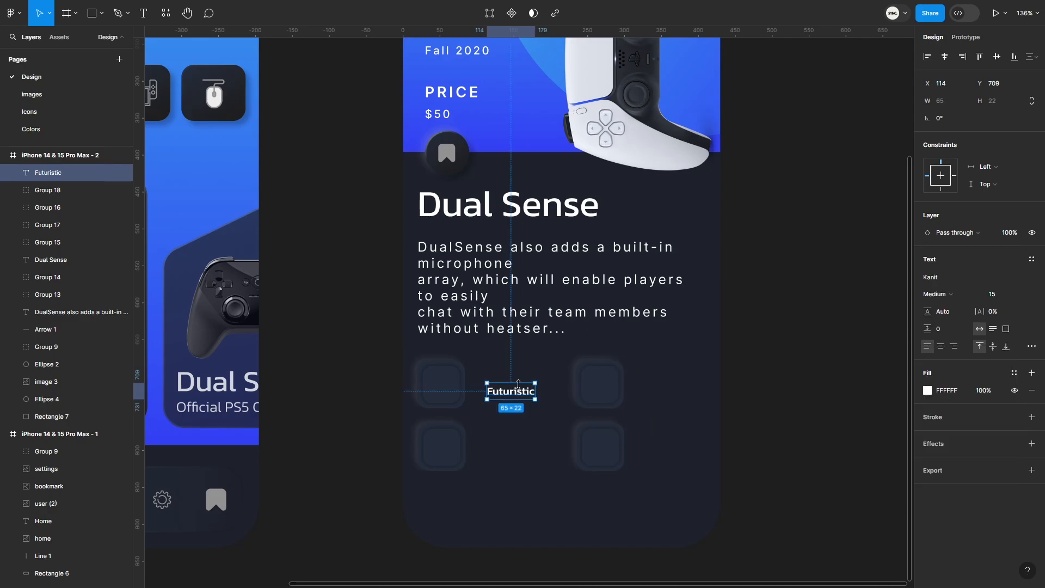
text(20)
key(Return)
- Move the "Futuristic" label next to the upper part of the first tile, with 10 spacing between them
drag(504, 402, 486, 381)
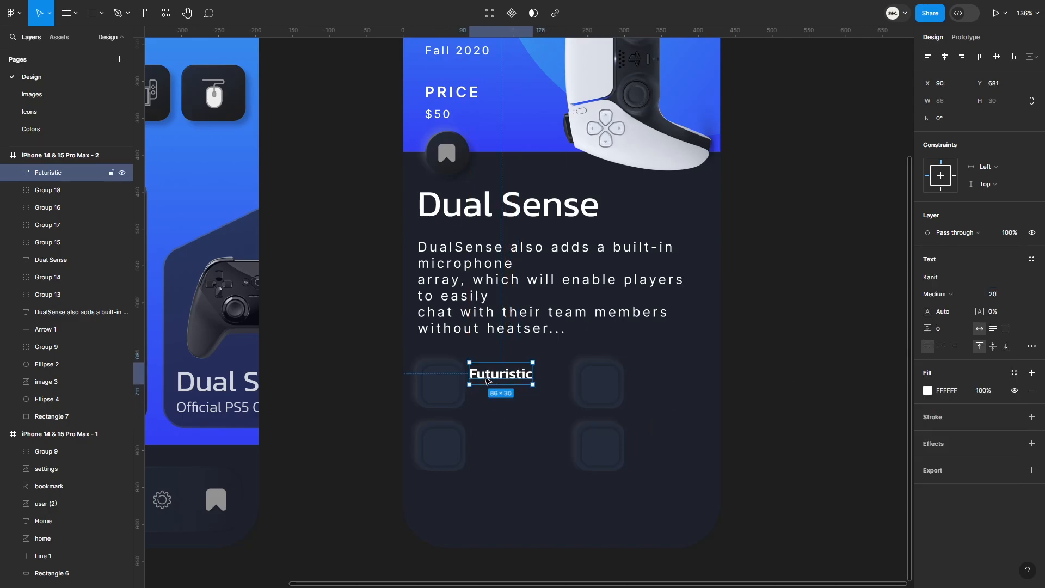
shift+click(440, 383)
click(951, 138)
text(10)
key(Return)
click(800, 317)
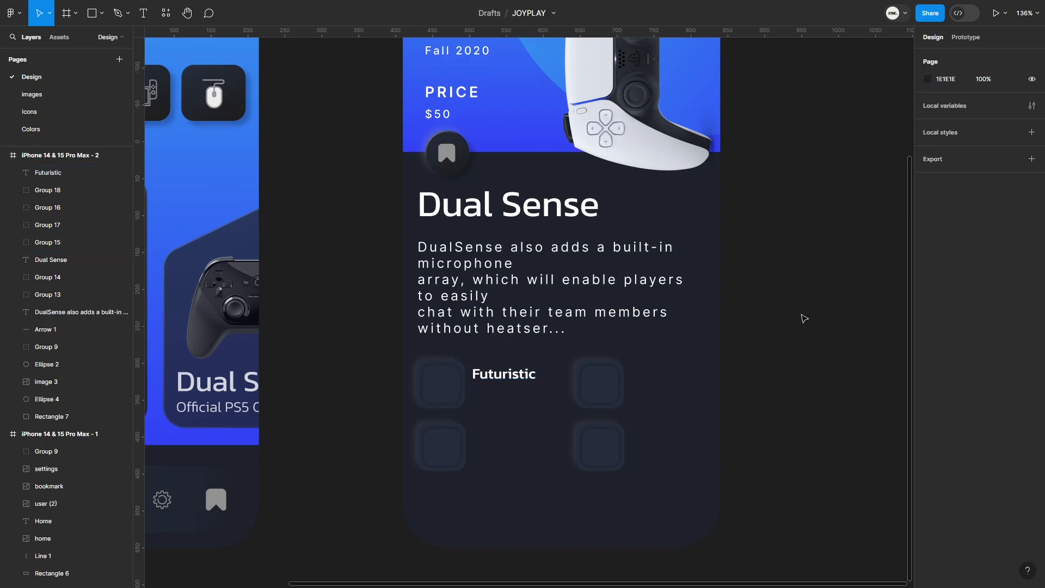
- Duplicate the "Futuristic" label beside each of the other three tiles
click(499, 375)
drag(501, 375, 659, 376)
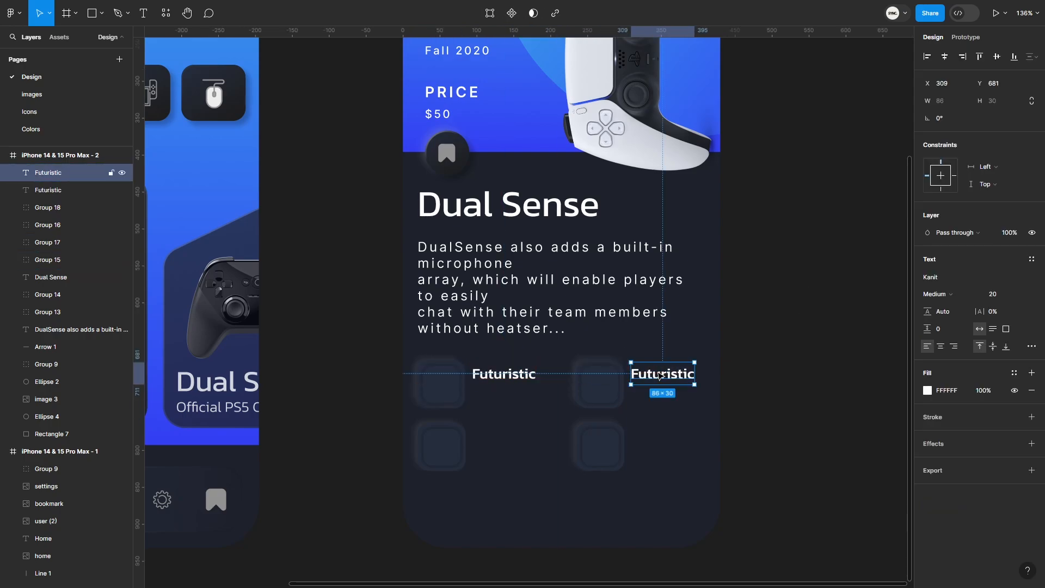
shift+click(514, 379)
drag(514, 378, 524, 437)
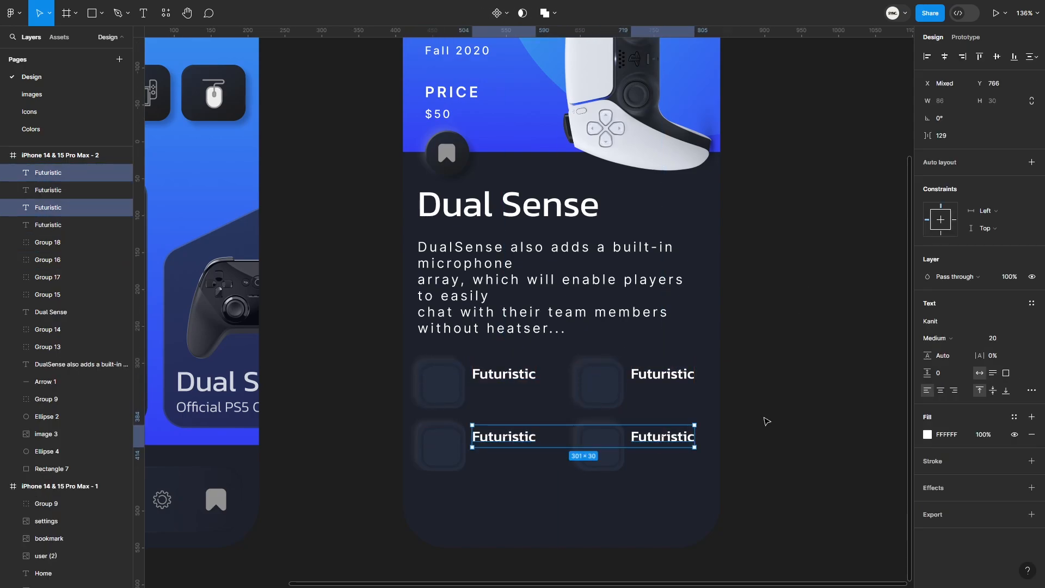
- Retitle the copied labels "Built-in" for the upper tile, and "Fast Charge" and "Haptic" for the lower tiles
double_click(504, 374)
double_click(640, 367)
text(Built-in)
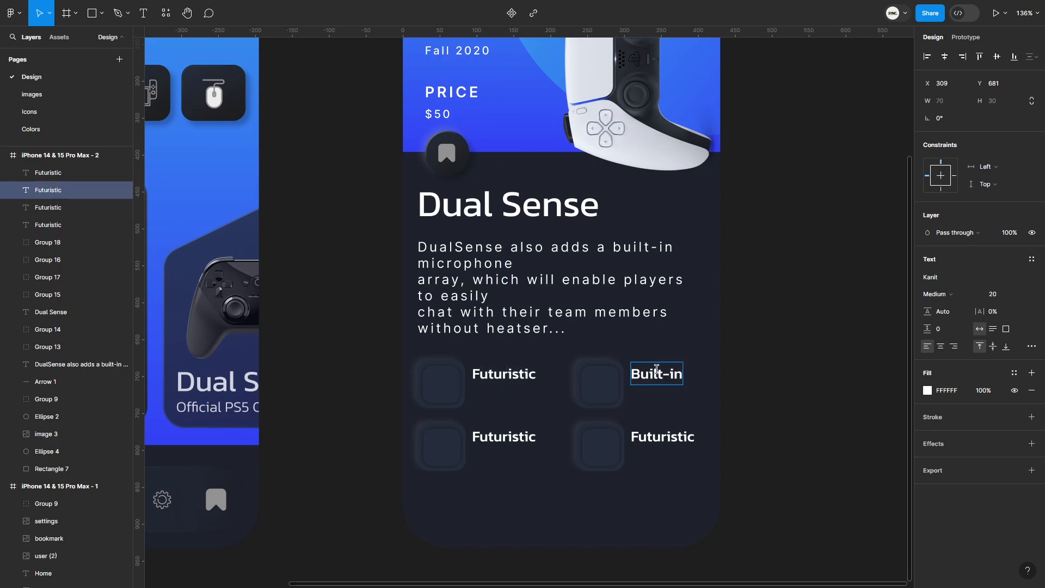
double_click(662, 437)
text(Fast)
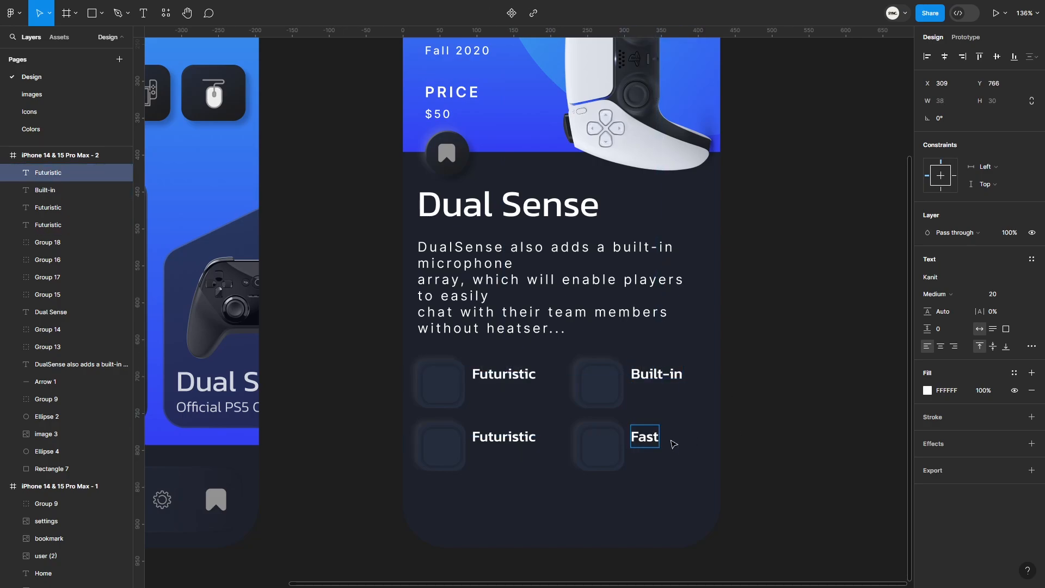
text( Charge)
double_click(504, 436)
text(Hap)
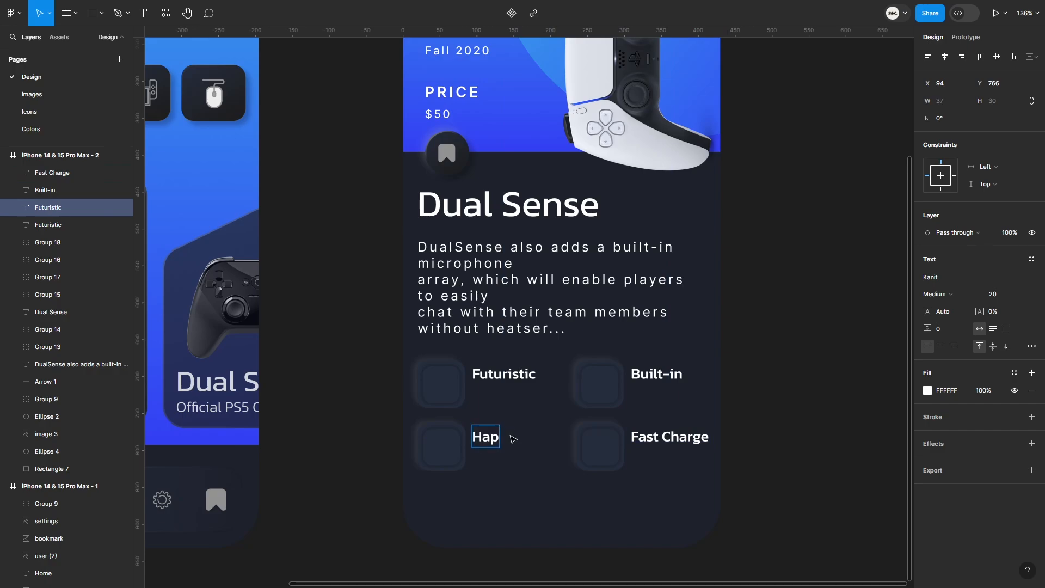
key(Escape)
- Copy the $50 price text under the "Futuristic" label and change it to "Design"
click(453, 326)
click(439, 114)
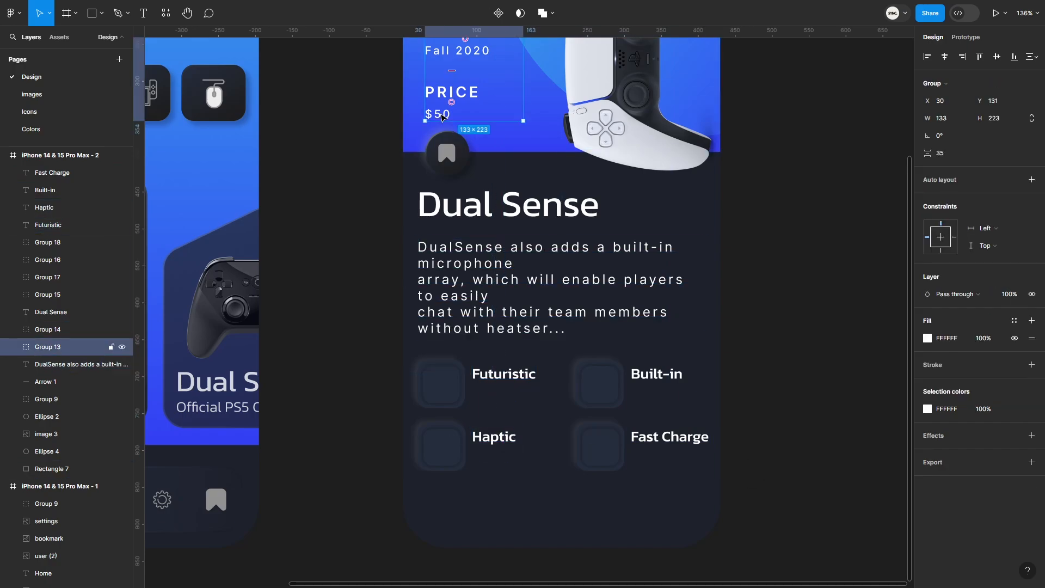
click(441, 117)
drag(441, 116, 489, 394)
double_click(488, 394)
text(Design)
key(Escape)
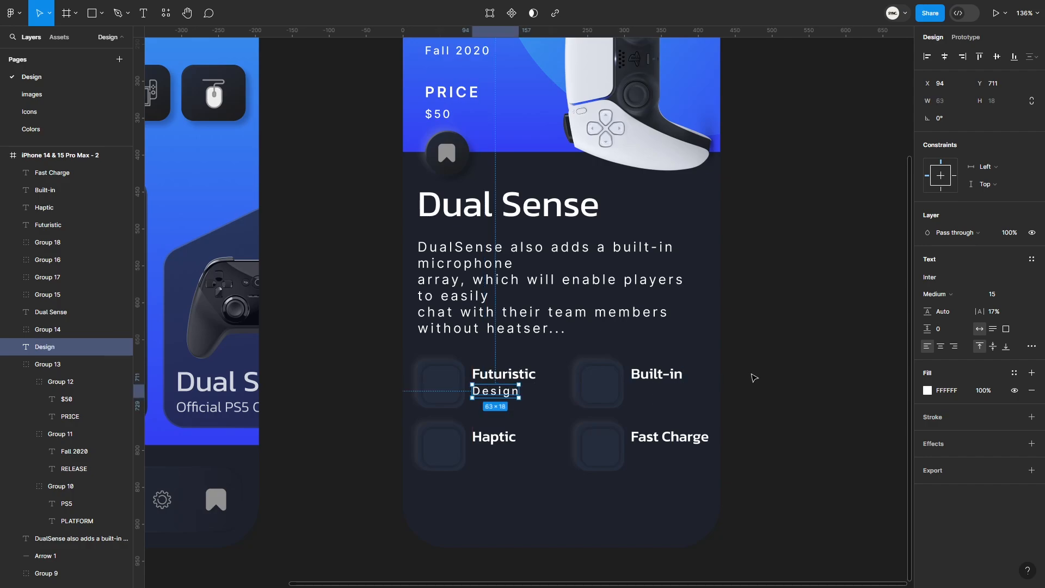
- Set the "Design" caption's letter spacing to 0% and its weight to Regular
click(994, 312)
text(0)
key(Return)
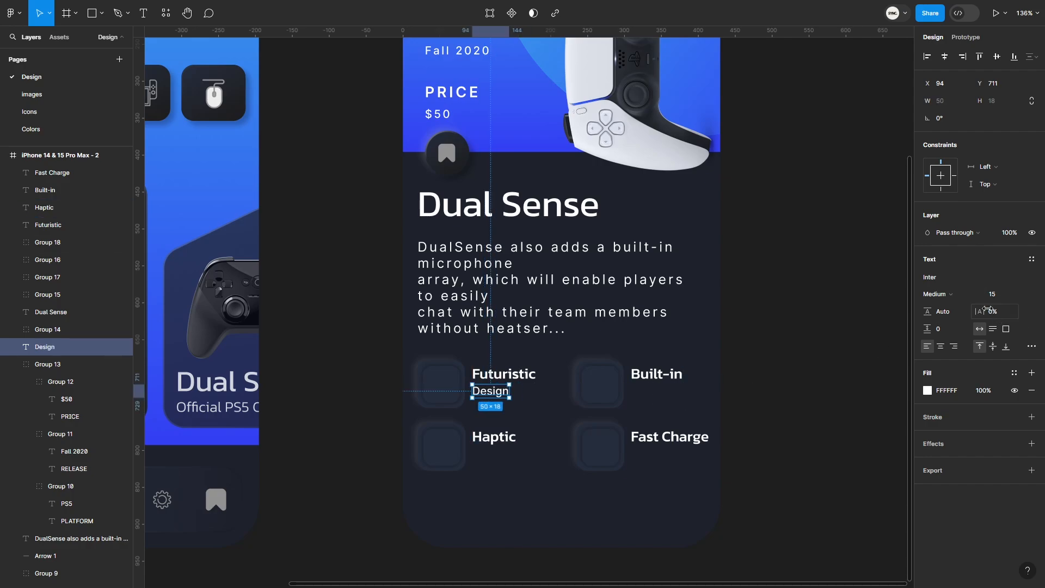
click(948, 294)
click(948, 281)
- Duplicate the "Design" caption under "Built-in" and change it to "Microphone"
drag(500, 393, 659, 397)
double_click(653, 392)
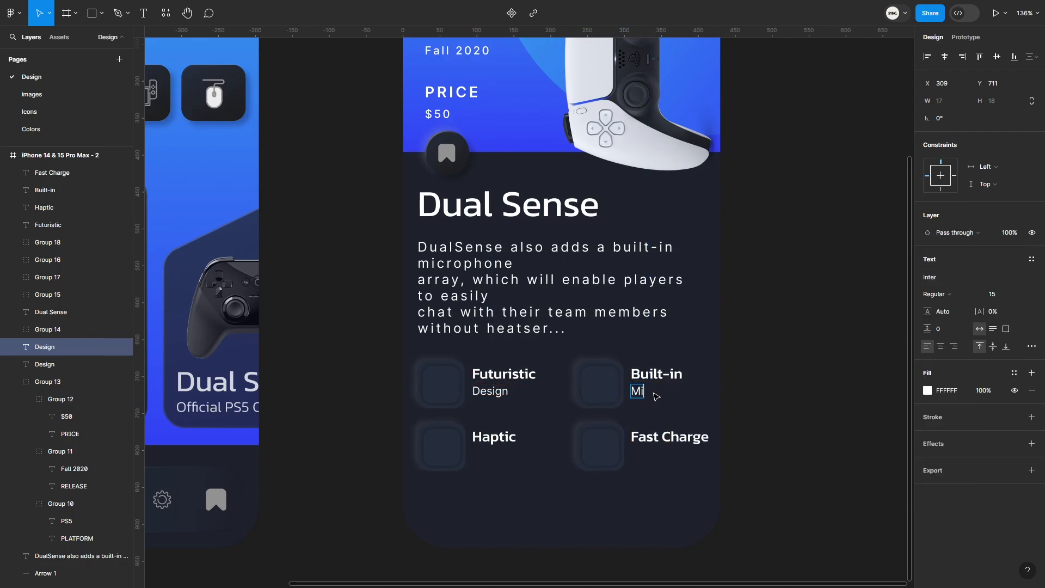
click(754, 402)
- Duplicate both captions to the lower row and change them to "Feedback" under Haptic and "USB-C port" under Fast Charge
shift+click(496, 394)
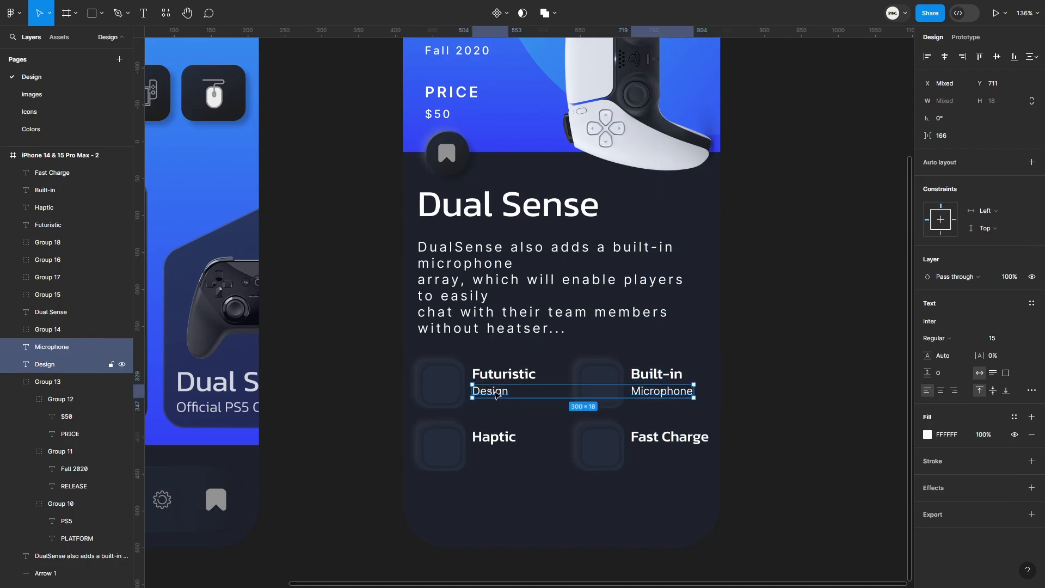
drag(496, 394, 498, 457)
double_click(498, 457)
text(Feed)
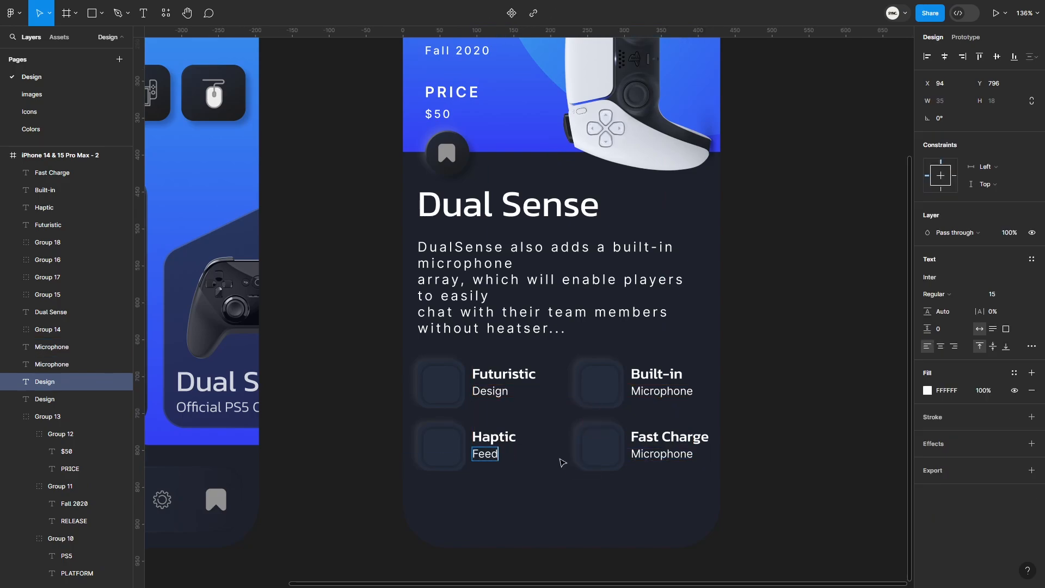
text(back)
key(Escape)
double_click(669, 456)
text(USB-C port)
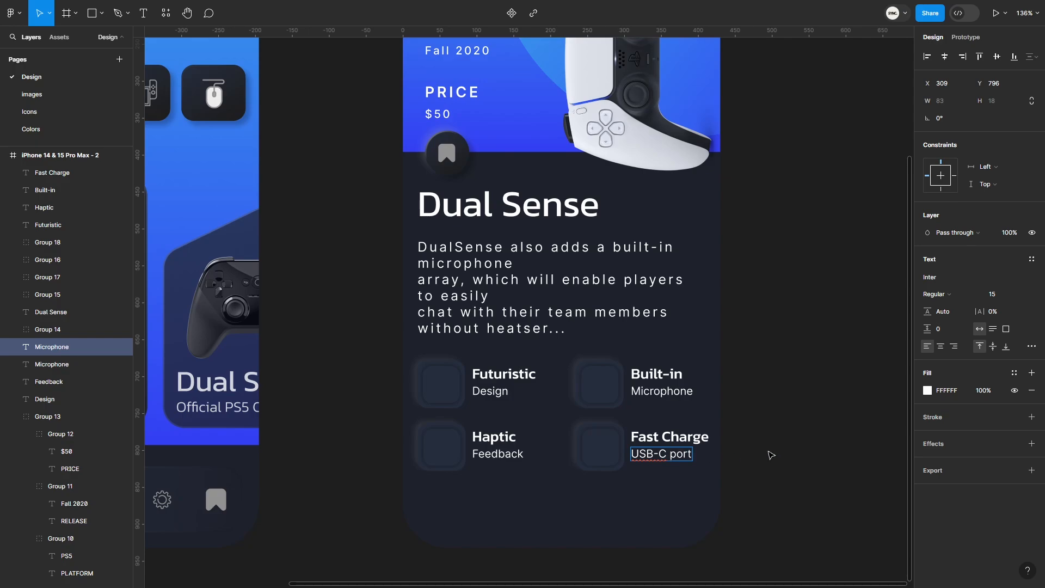
click(768, 452)
- Draw a bar about 391 × 62 below the feature tiles, centred horizontally, with a corner radius of 14
click(91, 13)
click(470, 525)
drag(470, 525, 459, 524)
drag(465, 562, 705, 511)
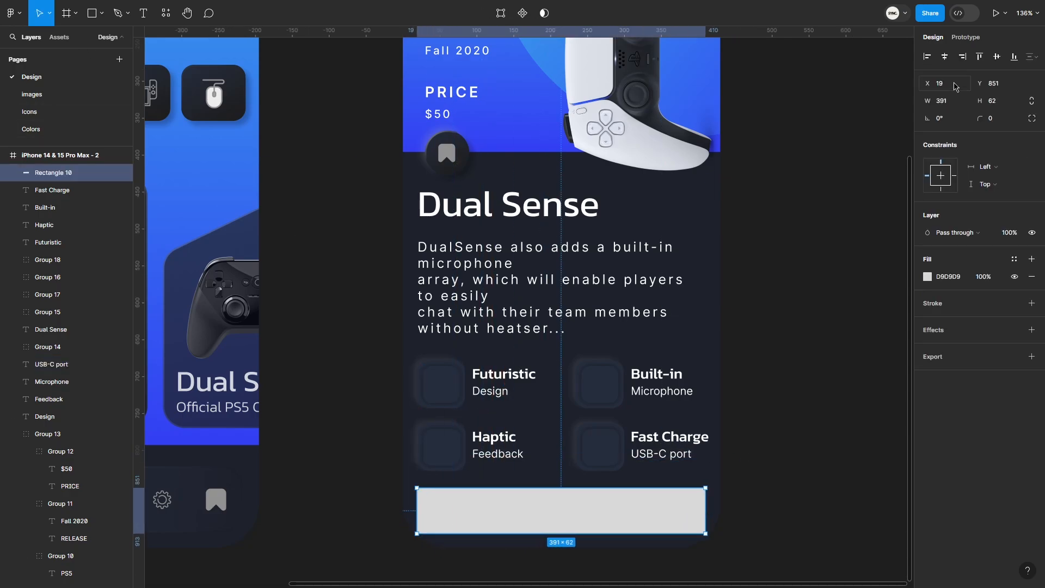
click(944, 57)
drag(980, 118, 108, 120)
- Try a drop shadow and an FFFFFF stroke on the bottom bar
click(942, 333)
click(1032, 303)
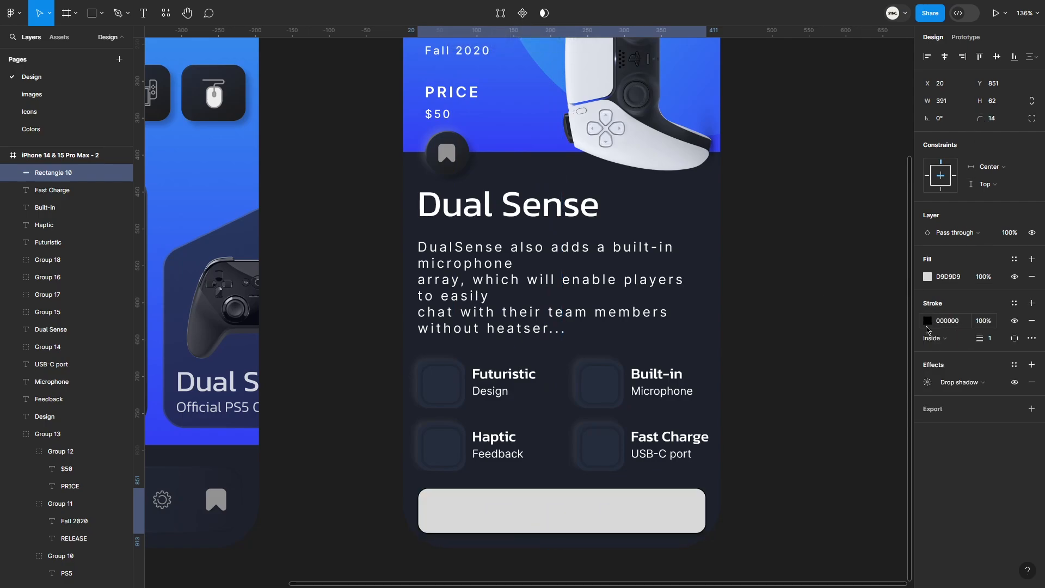
click(927, 321)
click(757, 308)
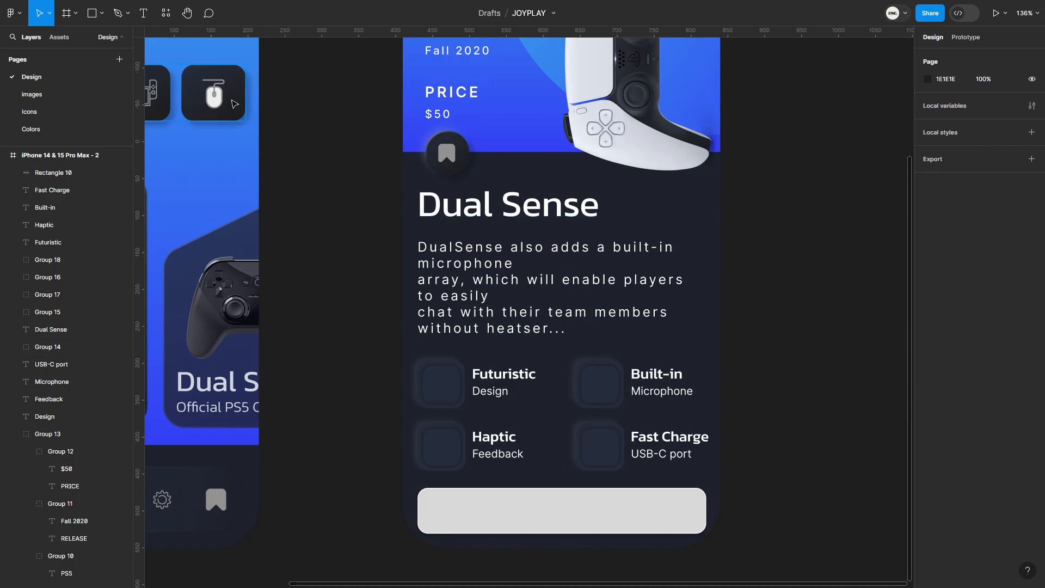
- Try a diagonal linear gradient on the bottom bar's stroke, and remove the stroke
click(537, 507)
click(927, 321)
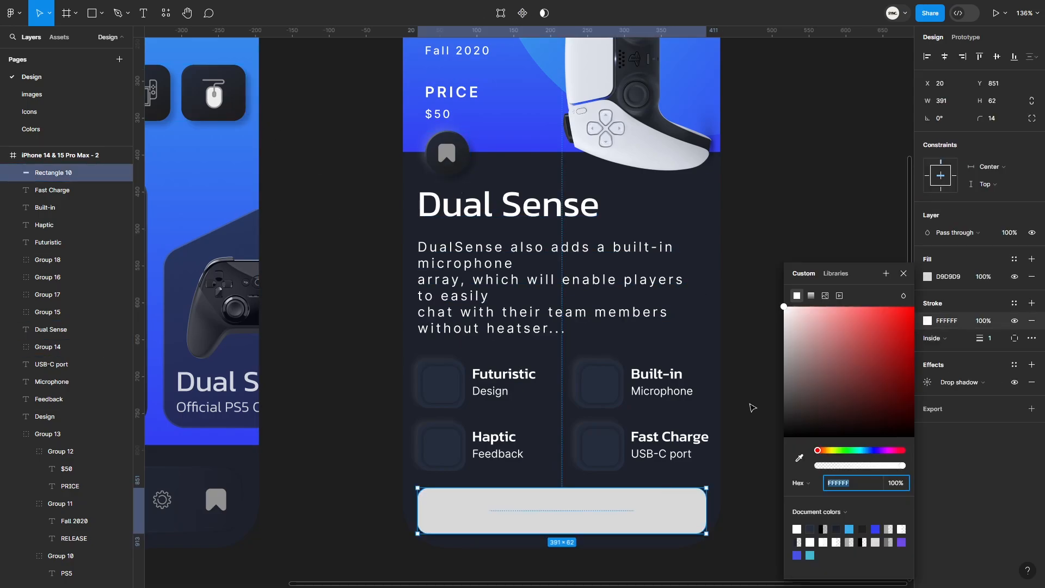
click(811, 234)
drag(561, 488, 417, 489)
drag(562, 533, 703, 534)
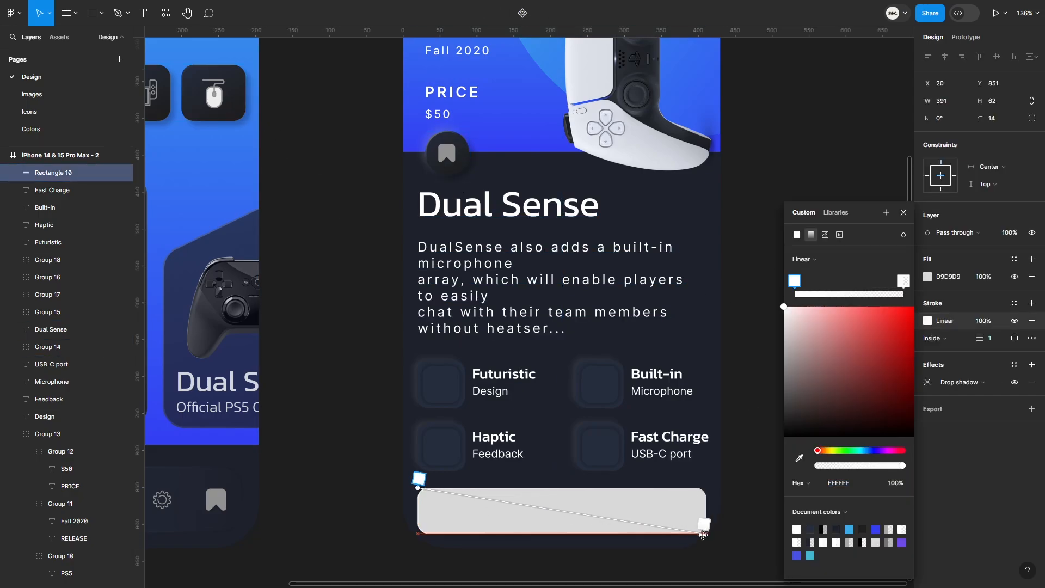
drag(902, 466, 881, 466)
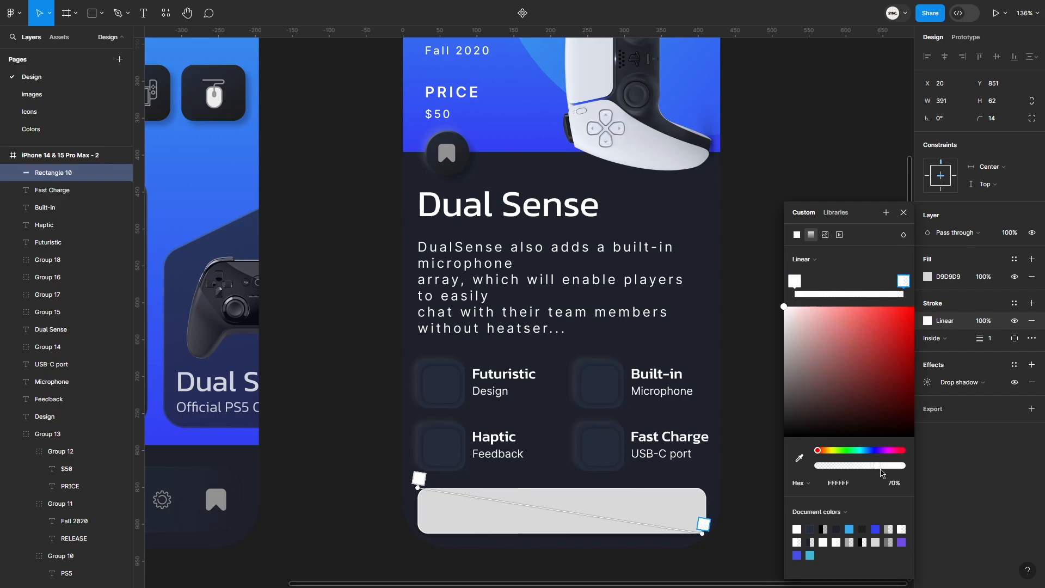
click(865, 528)
click(1031, 321)
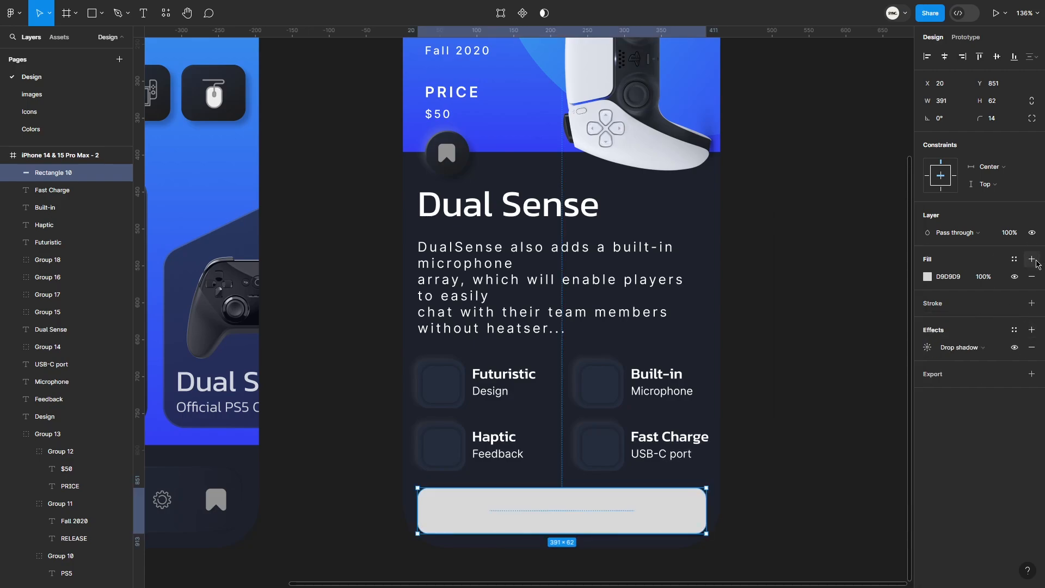
- Fill the bottom bar with a dark linear gradient spanning its width and ending in 1E222D, and remove its drop shadow
click(927, 277)
click(811, 295)
drag(562, 488, 417, 493)
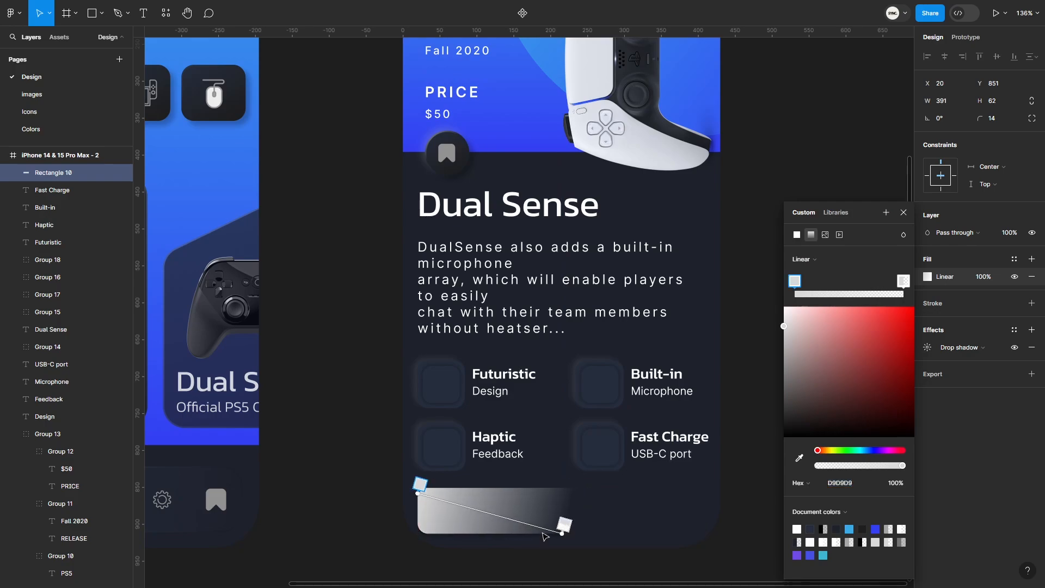
drag(562, 534, 706, 531)
click(810, 529)
click(903, 281)
click(864, 529)
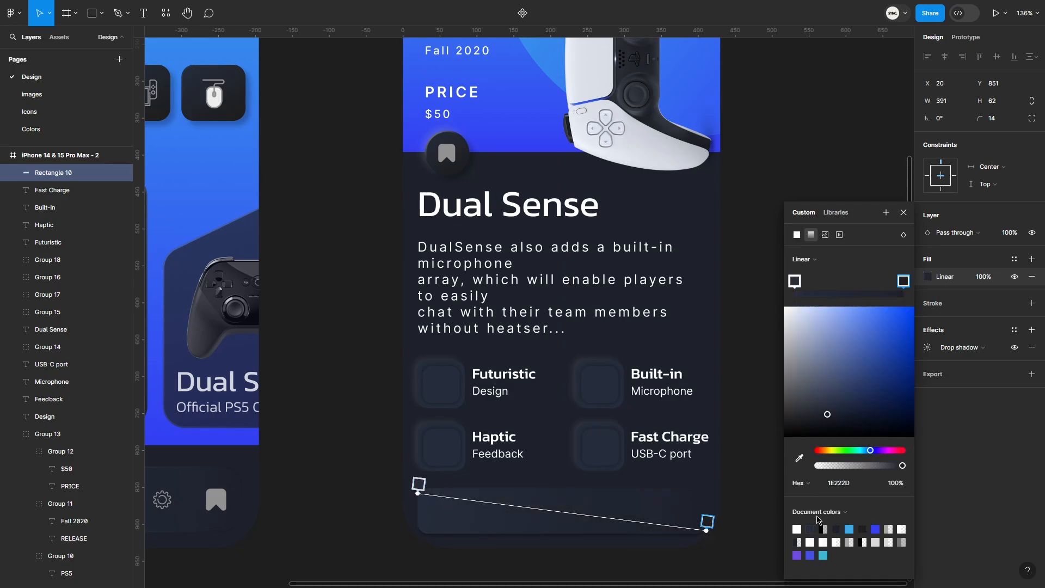
click(1032, 347)
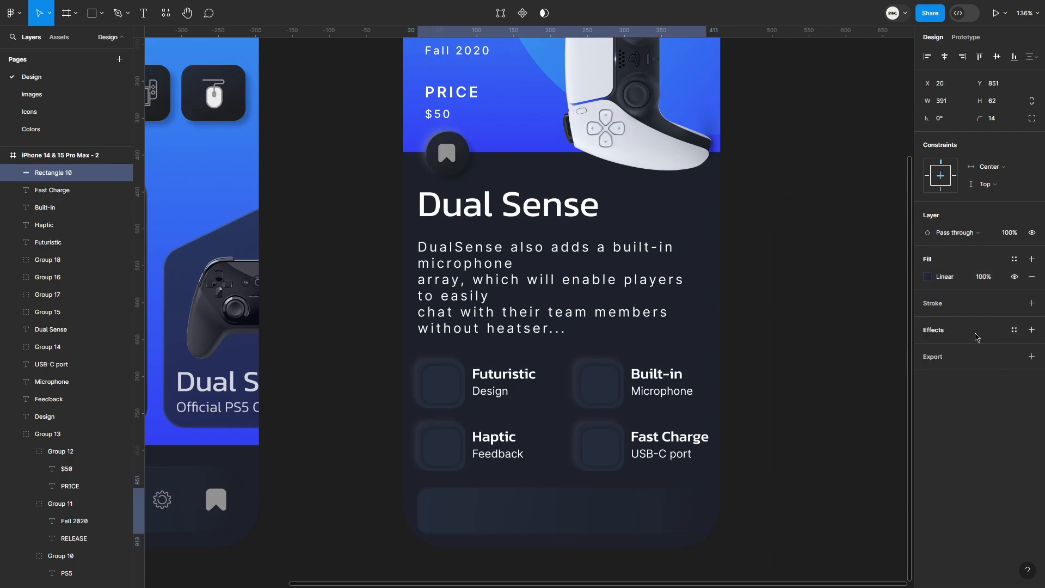
- Give the bottom bar a diagonal linear gradient stroke spanning its width, FFFFFF fading to transparent
click(942, 304)
click(928, 320)
click(811, 295)
drag(562, 487, 425, 488)
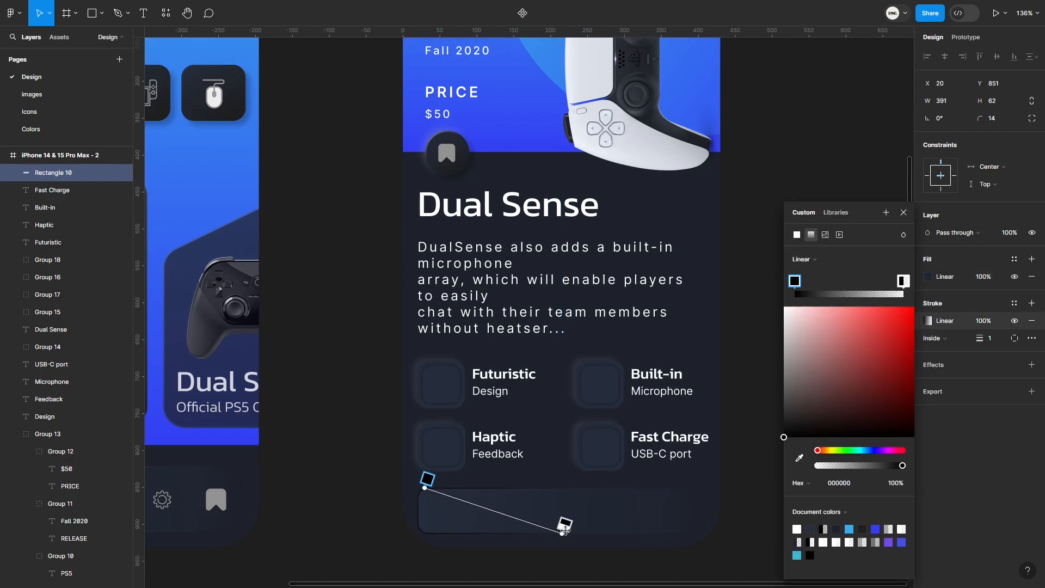
drag(561, 533, 706, 527)
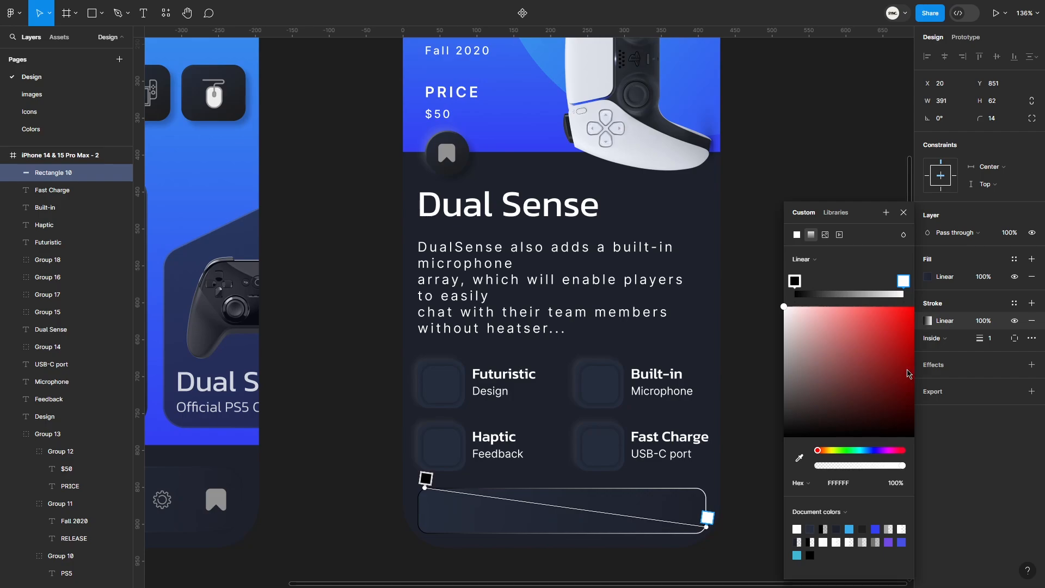
drag(901, 465, 747, 483)
click(797, 530)
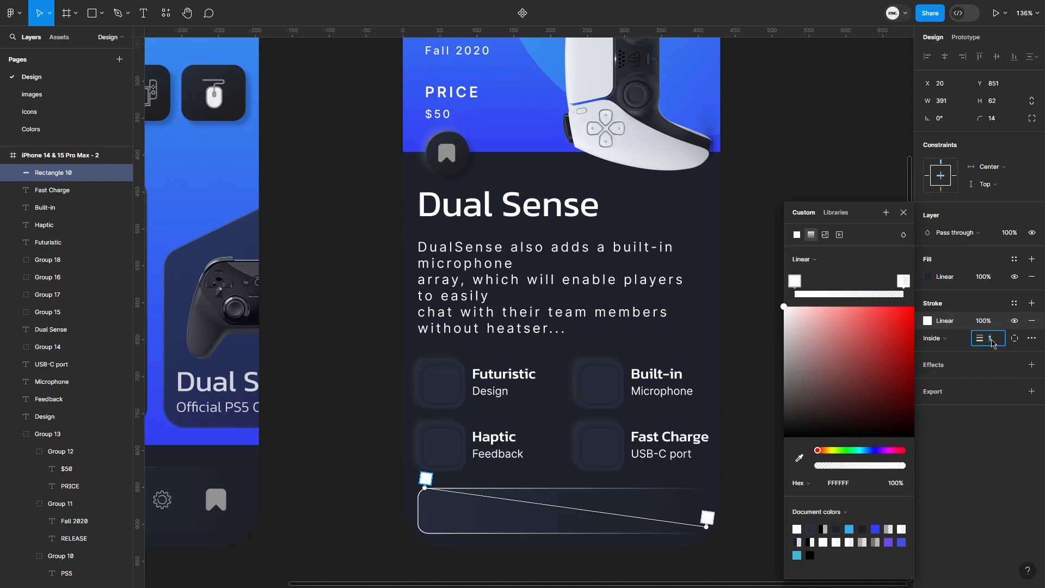
- Set the bar's stroke weight to 2 and change the stroke gradient's blend mode
text(2)
key(Return)
click(903, 234)
click(919, 381)
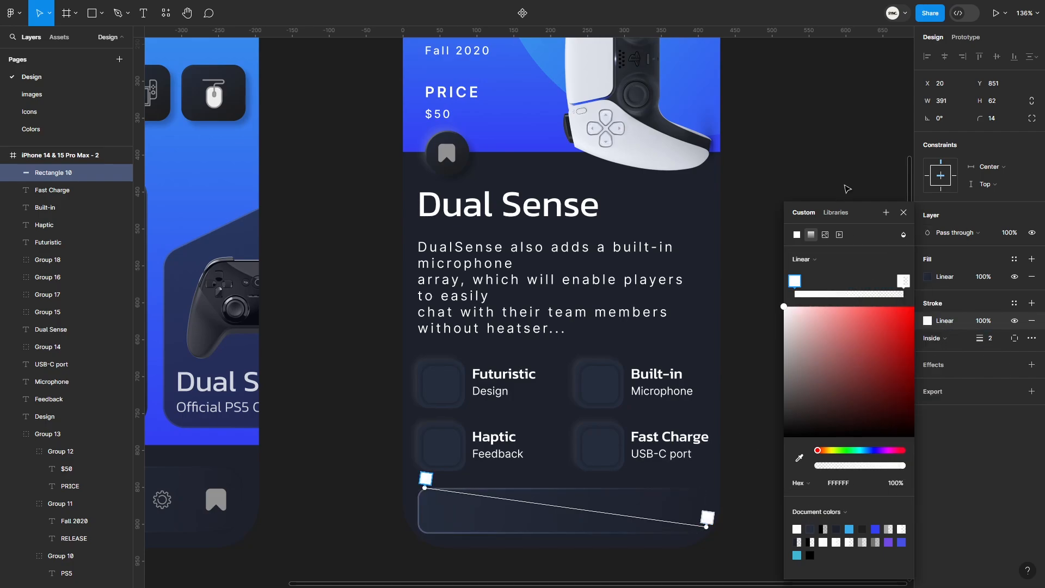
click(904, 213)
- Add a "$" text inside the bottom bar near its left end, coloured 39ABEA at font size 20
key(t)
click(460, 512)
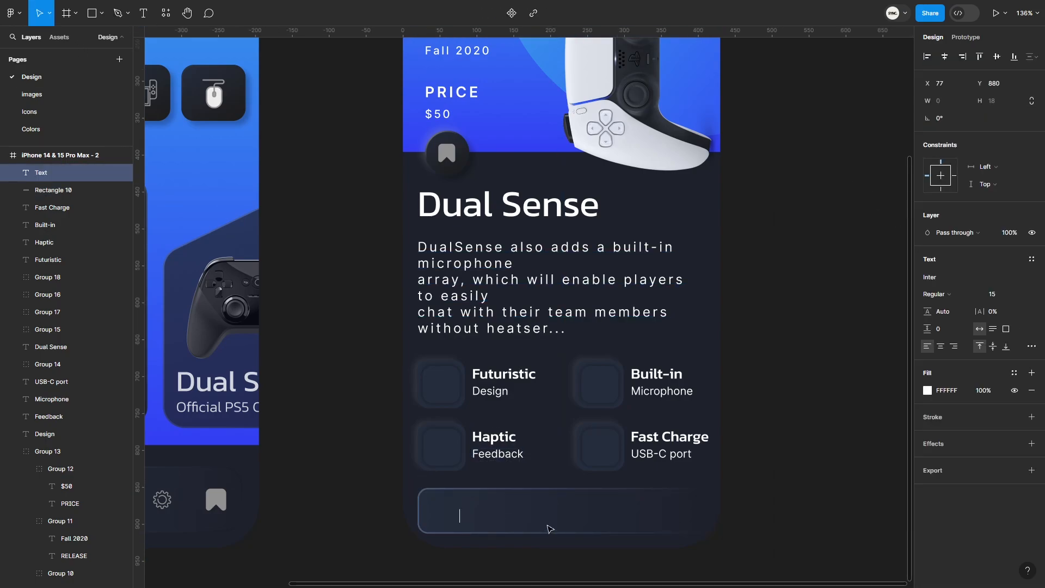
key(Escape)
click(927, 390)
click(885, 530)
click(851, 529)
click(747, 422)
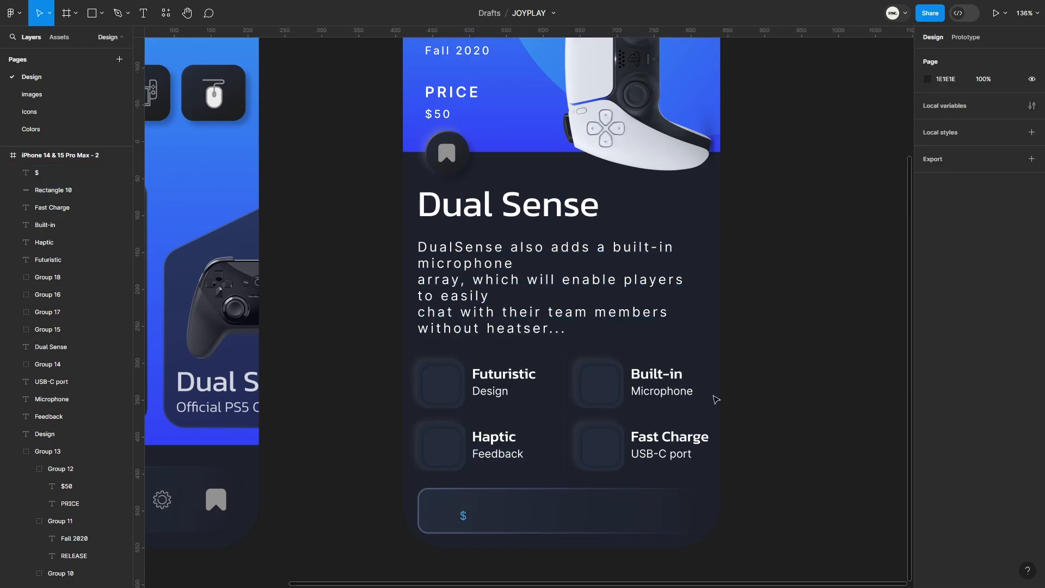
click(463, 515)
text(20)
key(Return)
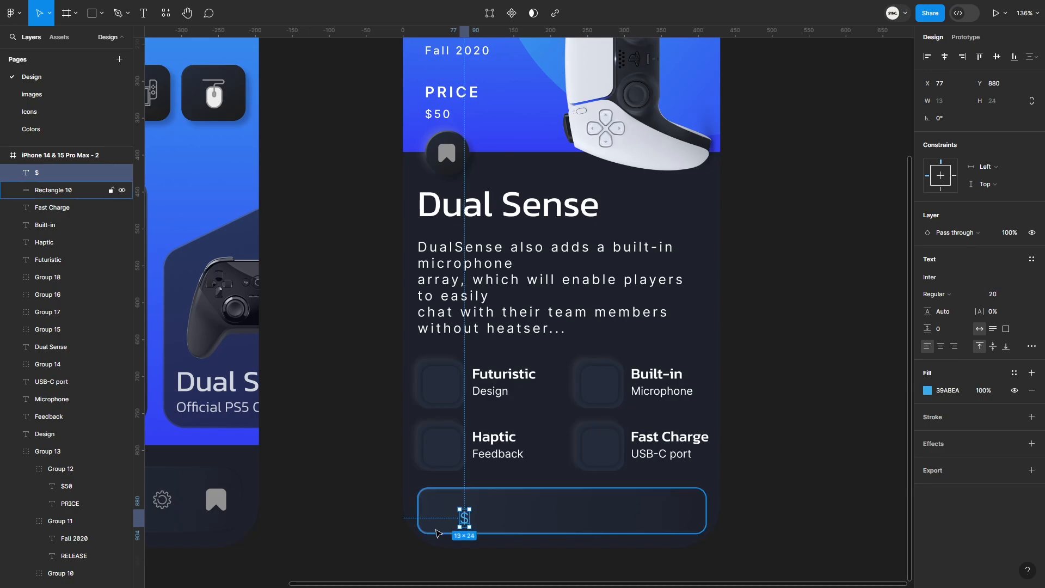
- Move the "$" closer to the bar's left edge and place a duplicate beside it reading "50", filled FFFFFF
mouse_move(462, 519)
mouse_down()
mouse_move(435, 511)
mouse_move(449, 511)
mouse_up()
double_click(449, 513)
text(50)
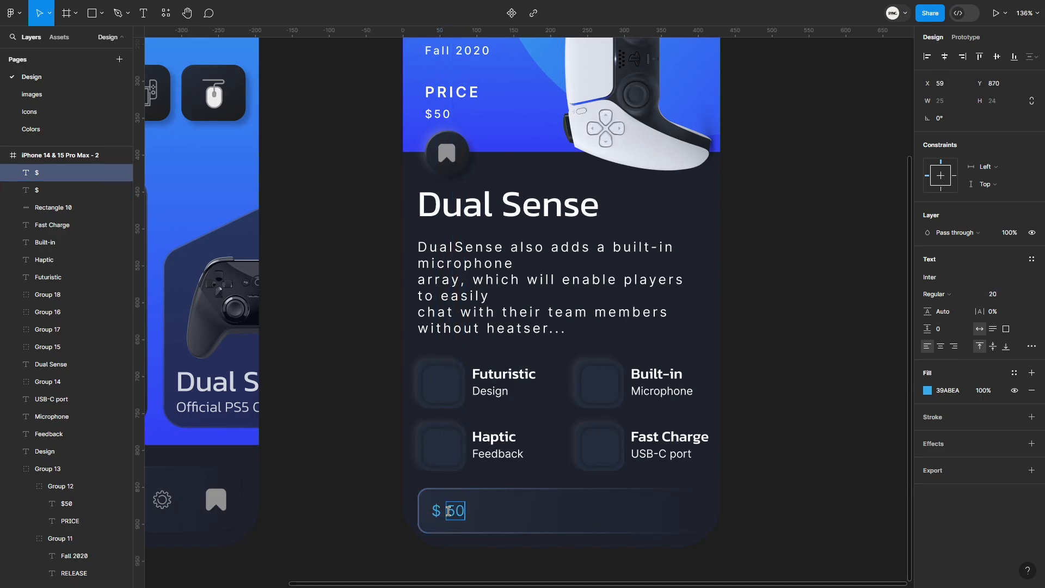
key(Escape)
click(928, 391)
drag(826, 320, 762, 309)
drag(462, 511, 459, 510)
- Set the "50" price text to font size 32 and give it a heavier font weight
click(1022, 294)
click(1017, 336)
click(999, 295)
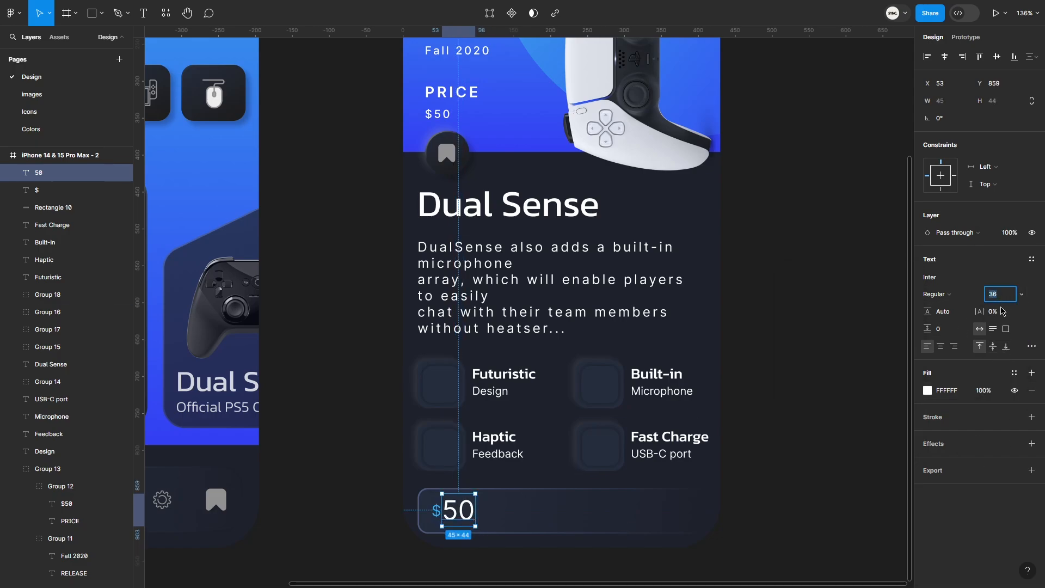
click(1022, 294)
click(1015, 275)
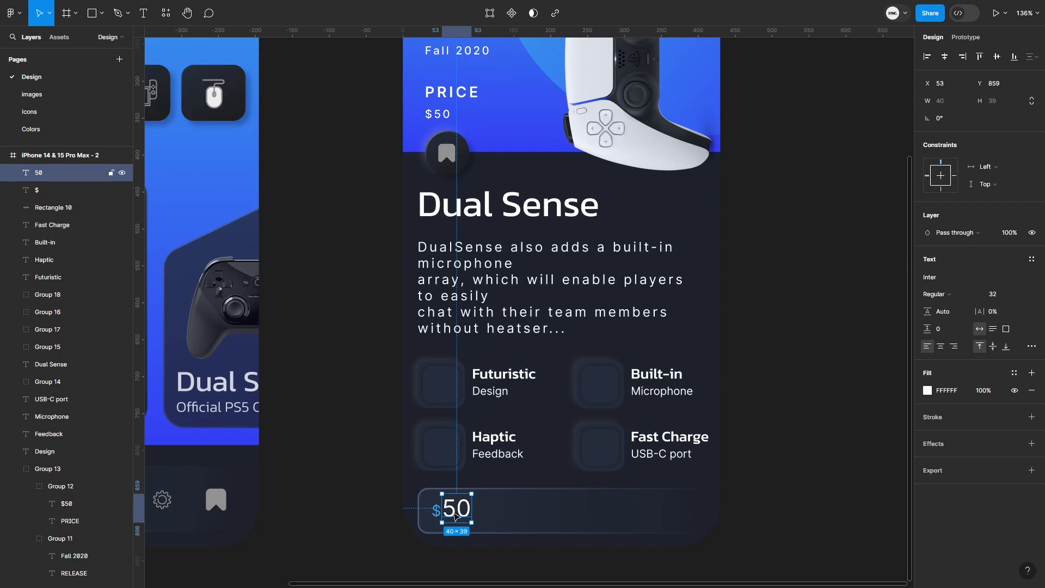
shift+click(436, 511)
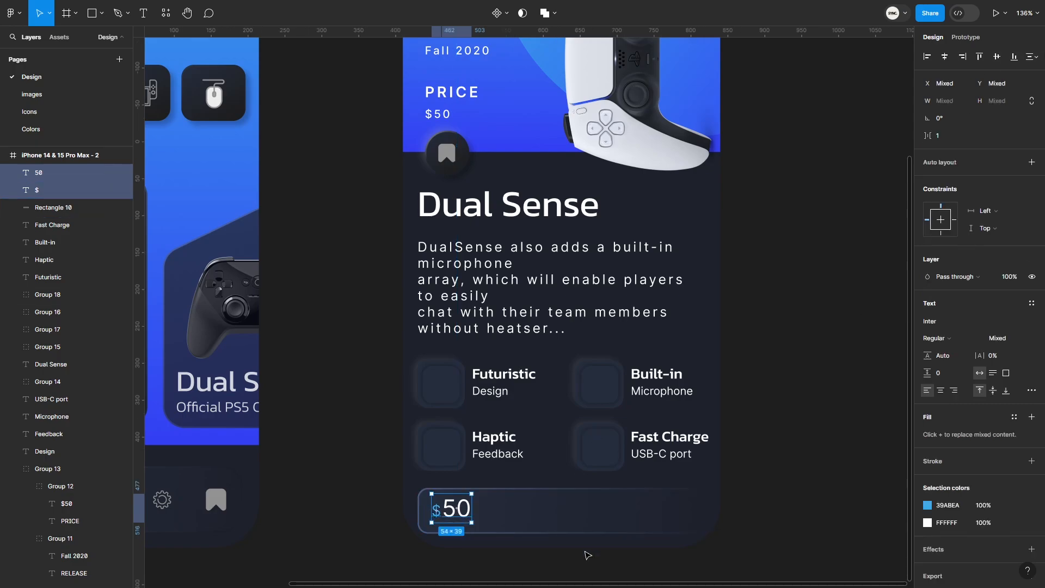
click(588, 555)
click(458, 509)
click(936, 294)
click(955, 307)
click(816, 392)
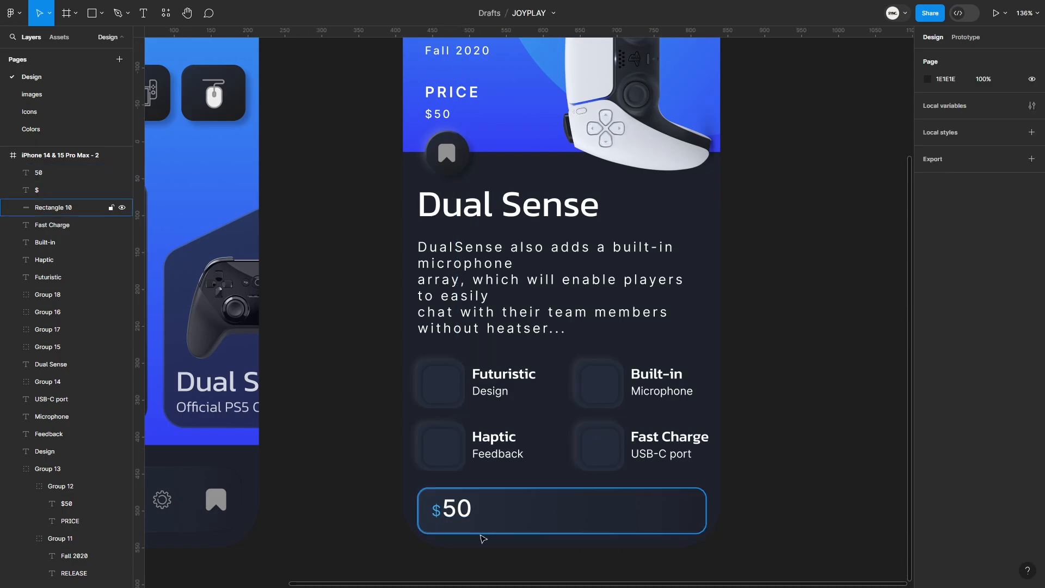
- Group the "$" and "50" texts in the bottom bar
click(436, 511)
shift+click(457, 510)
key(ctrl+g)
click(837, 465)
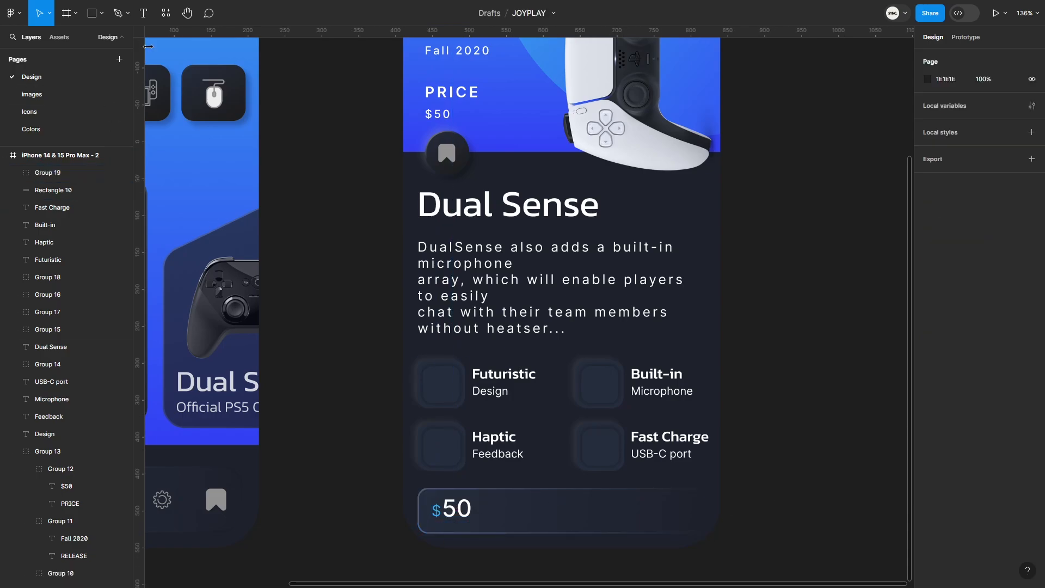
- Draw a button rectangle about 184 × 45 in the right half of the bottom bar with a corner radius of 10
click(92, 14)
click(588, 513)
drag(594, 476, 598, 517)
mouse_move(589, 534)
mouse_down()
mouse_move(593, 515)
mouse_move(655, 512)
mouse_move(547, 515)
mouse_up()
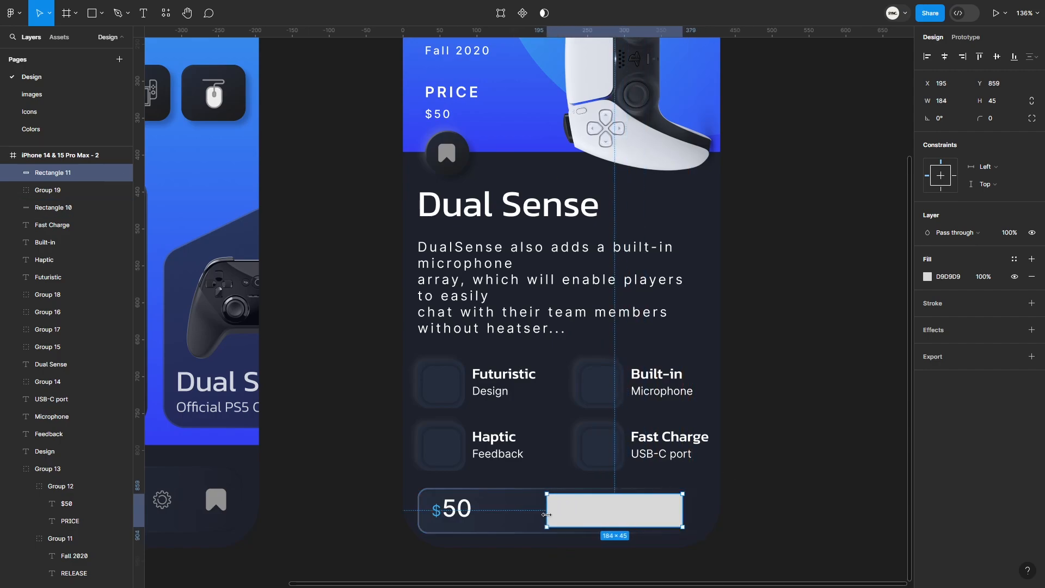
drag(974, 117, 41, 118)
- Fill the button rectangle with a linear gradient across its width from light blue to 3440F4
click(927, 277)
click(810, 296)
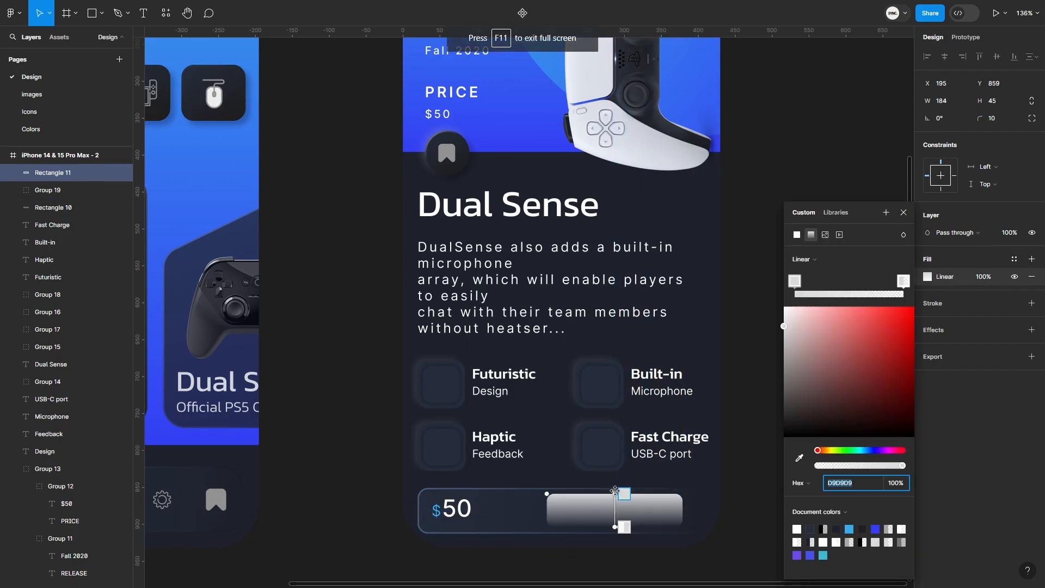
drag(615, 491, 547, 496)
drag(616, 527, 687, 523)
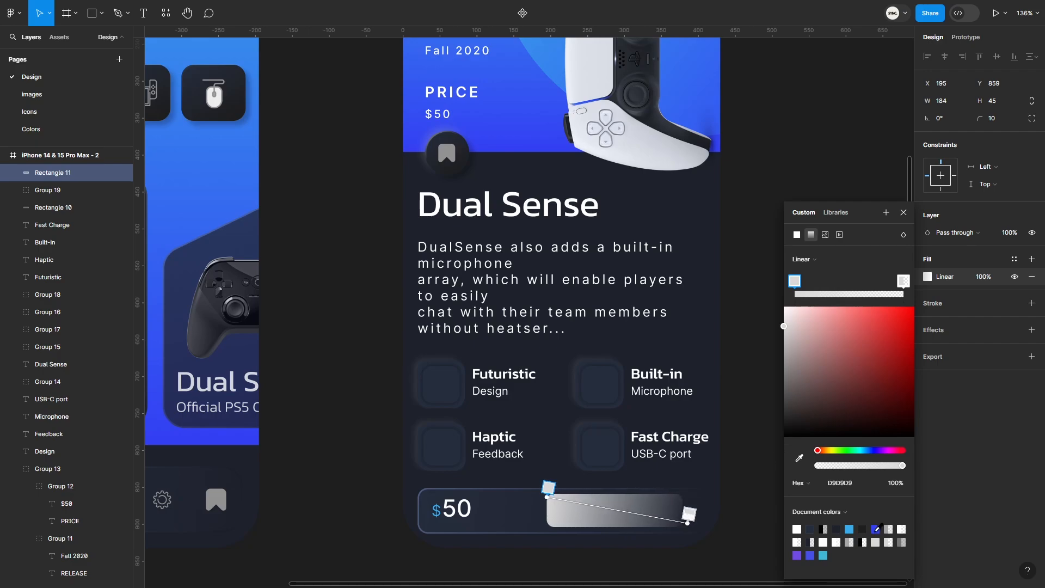
click(851, 528)
click(876, 529)
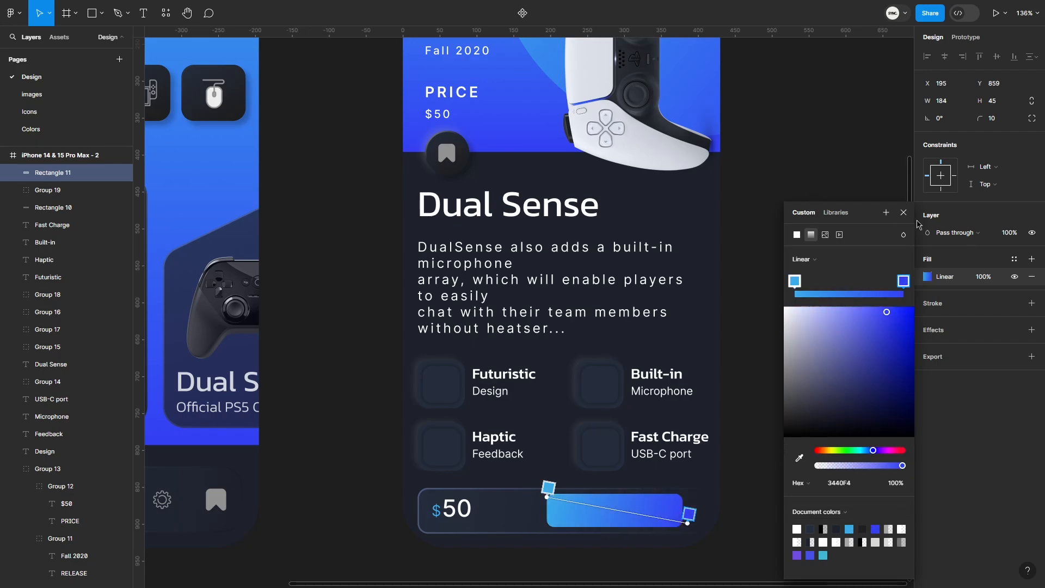
click(904, 212)
- Draw a vertical divider line about 45 long across the gradient button near its right end
click(104, 18)
click(101, 53)
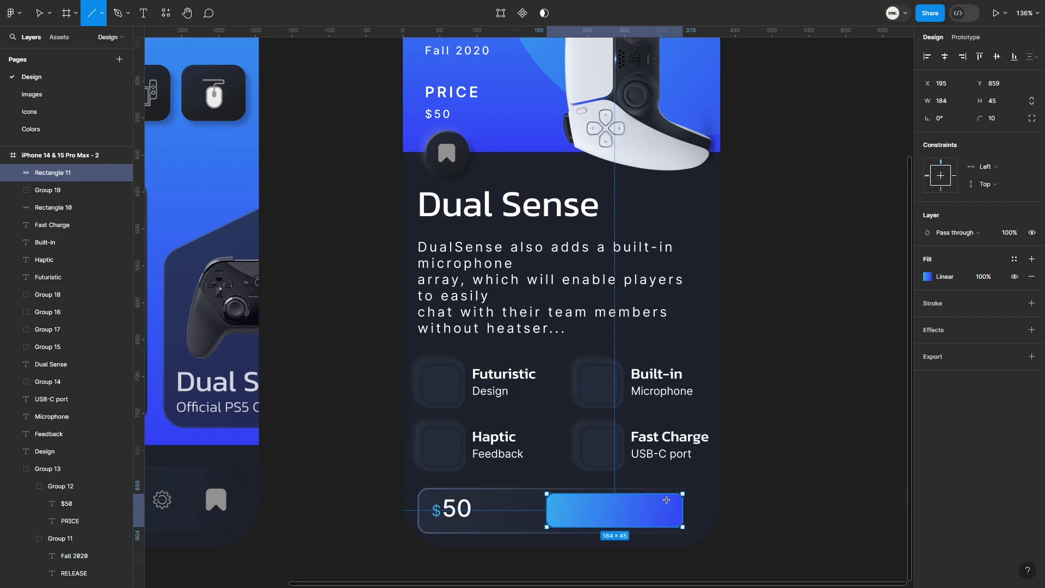
drag(645, 494, 646, 527)
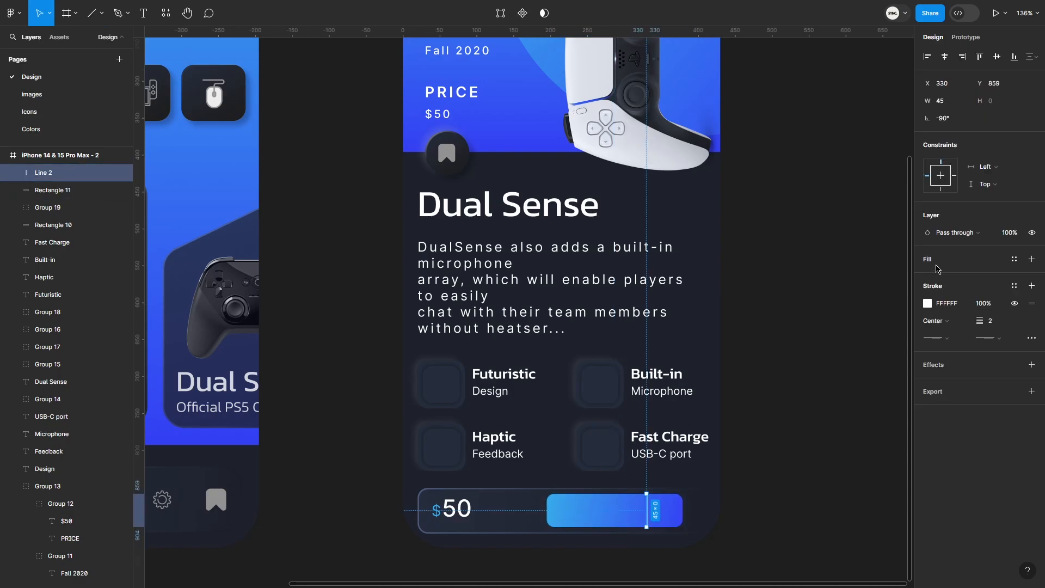
- Change the blend mode of the divider's FFFFFF stroke and lower its opacity so the line is subtle
click(928, 303)
click(885, 296)
click(929, 440)
click(897, 482)
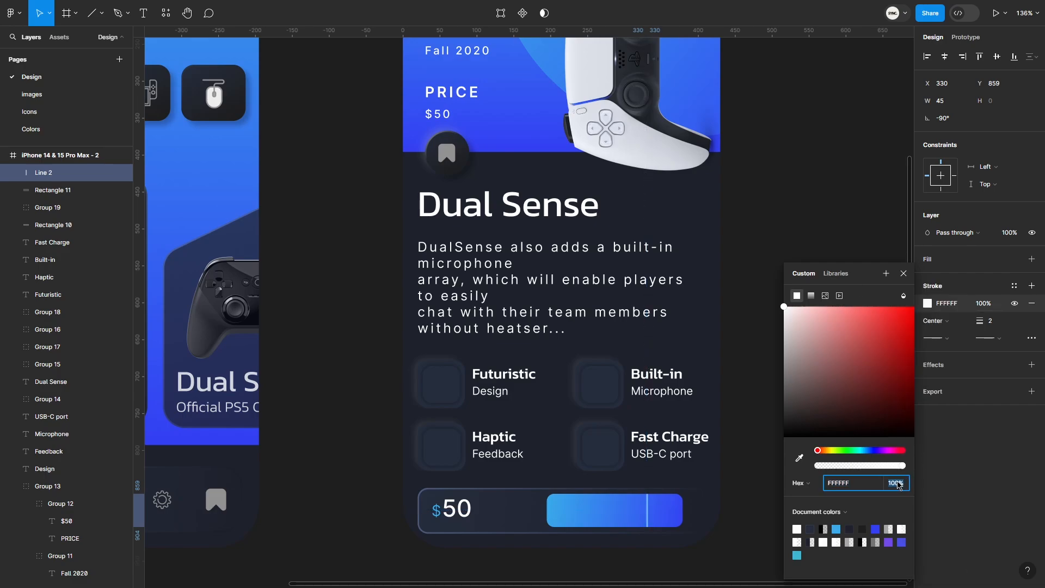
click(760, 507)
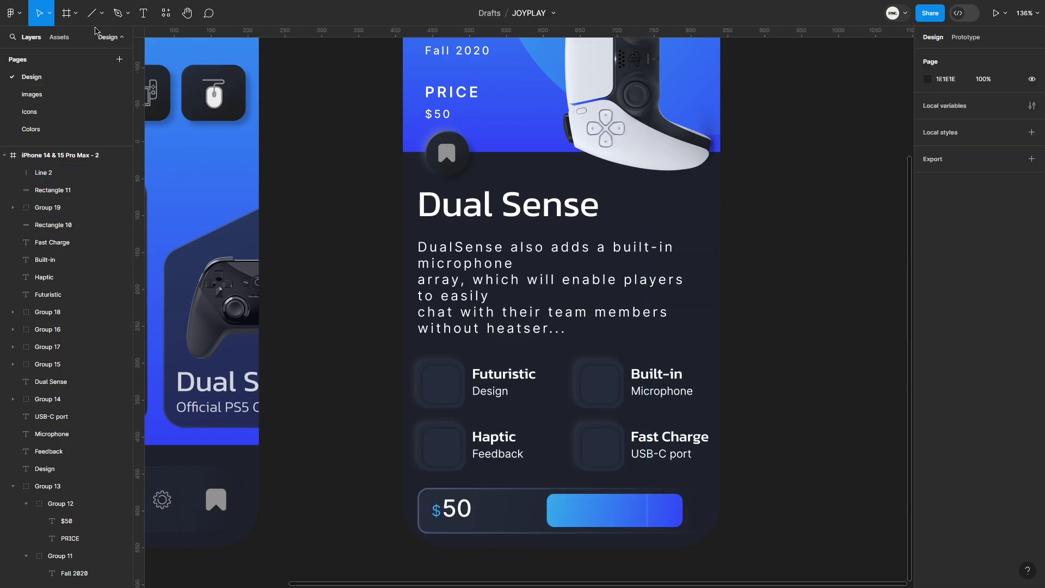
- Add the text "Preorder" and place it on the gradient button to the left of the divider
key(t)
click(797, 409)
text(Preor)
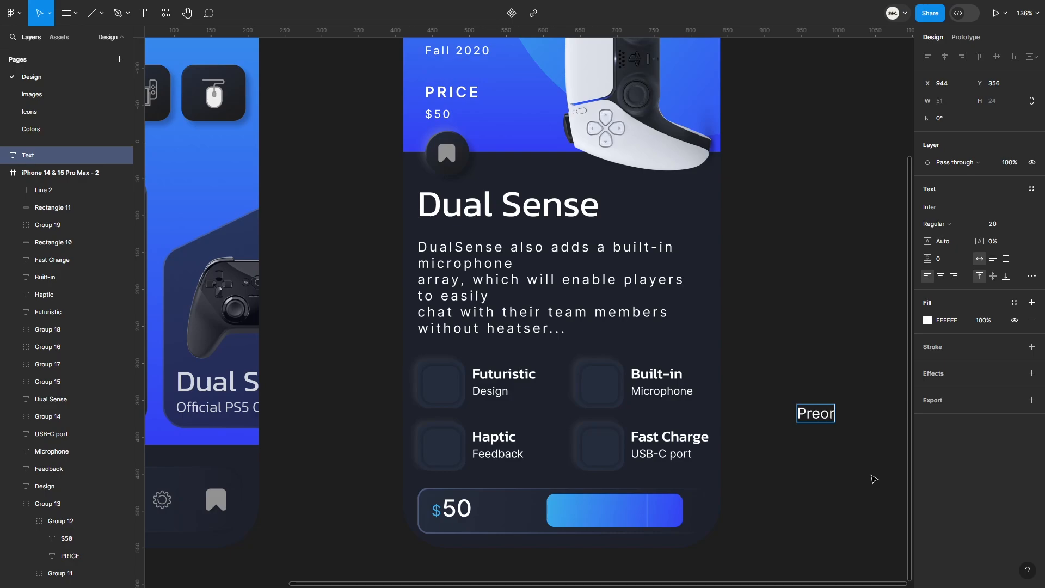
text(der)
key(Escape)
drag(839, 416, 611, 513)
click(744, 459)
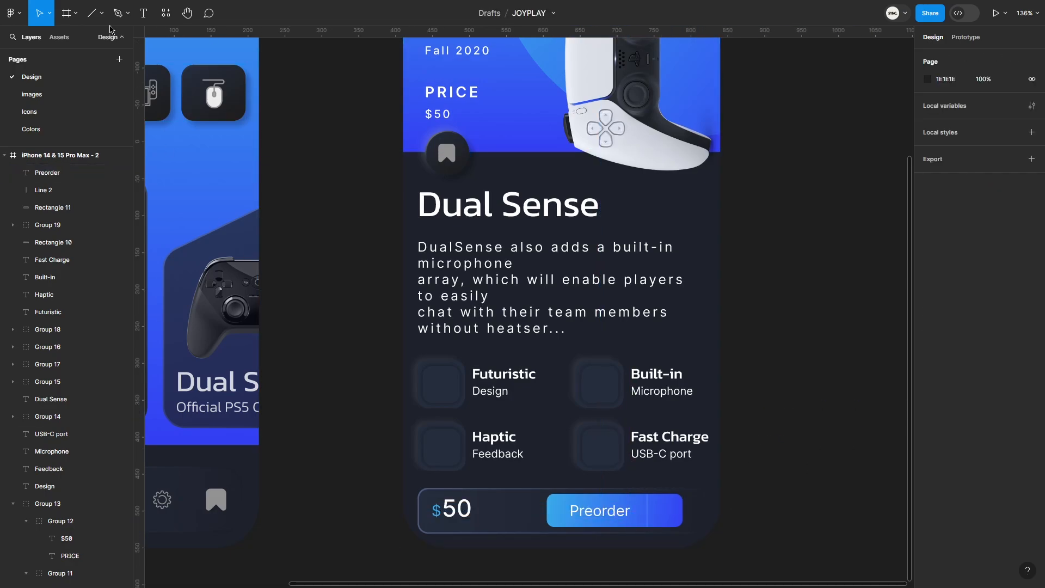
- Add a white right-pointing arrow to the button section on the right of the divider
click(101, 15)
click(99, 67)
mouse_move(766, 389)
mouse_down()
mouse_move(782, 390)
mouse_move(665, 510)
mouse_up()
click(819, 417)
click(790, 477)
- Add an inner shadow to the Preorder button's rectangle and adjust its vertical offset
click(564, 513)
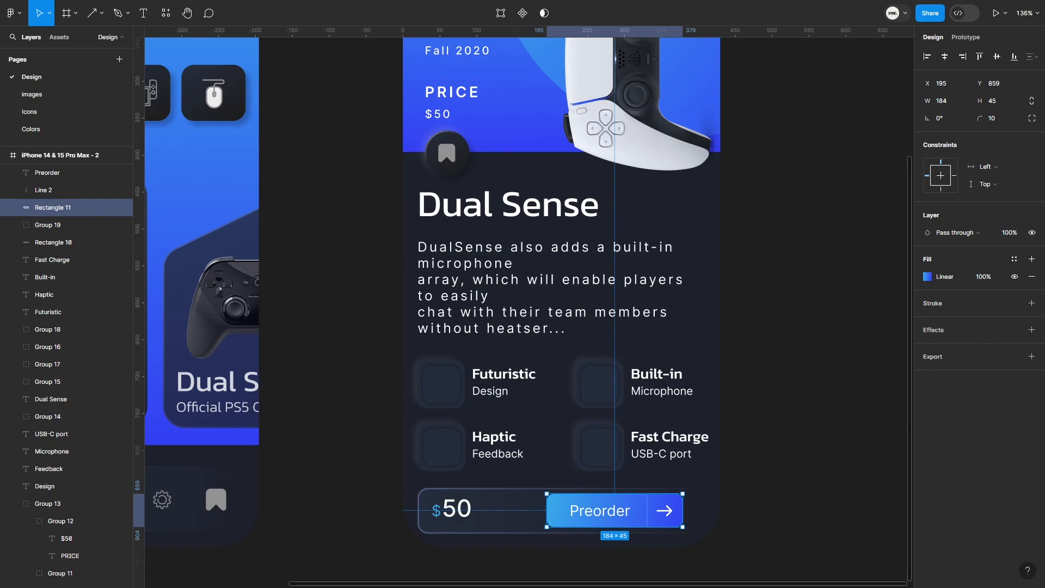
click(943, 330)
click(959, 348)
click(974, 333)
click(927, 348)
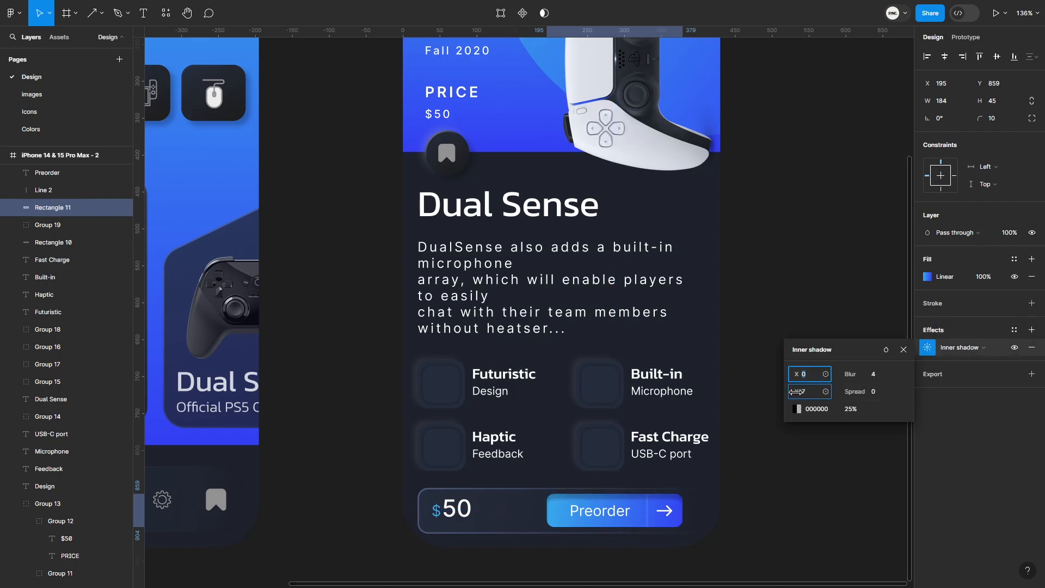
click(820, 344)
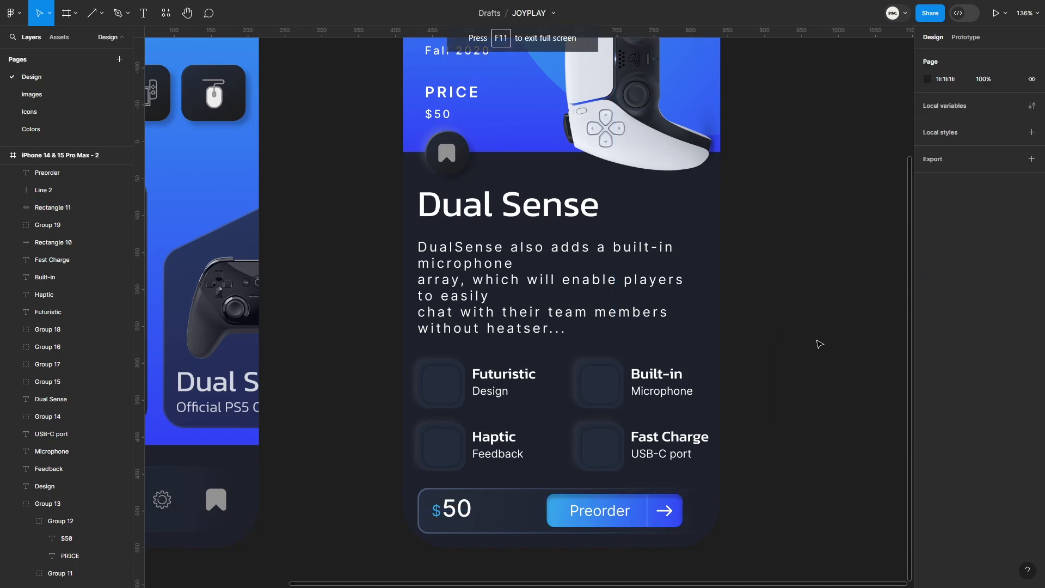
click(495, 302)
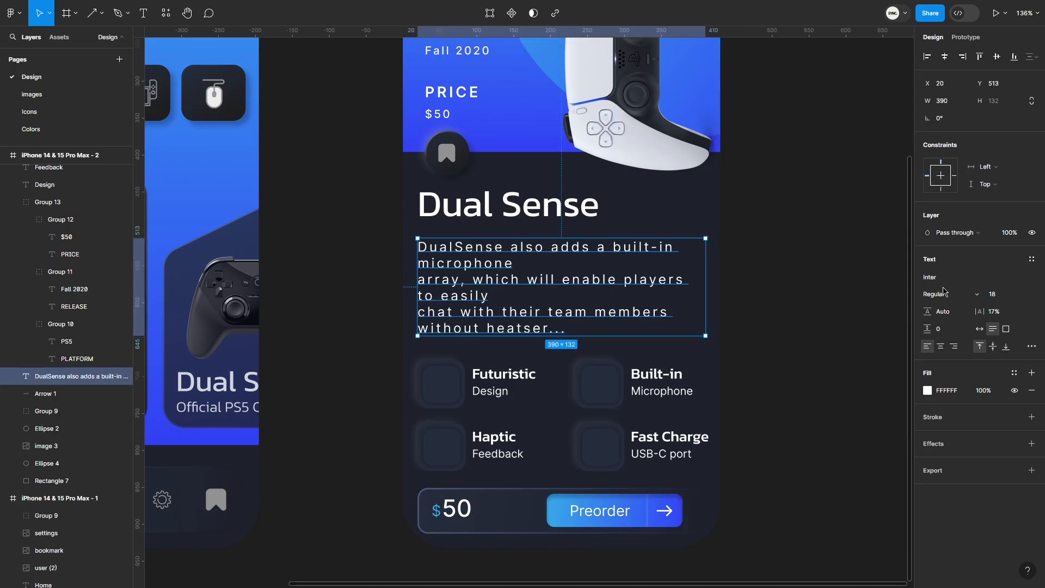
click(776, 204)
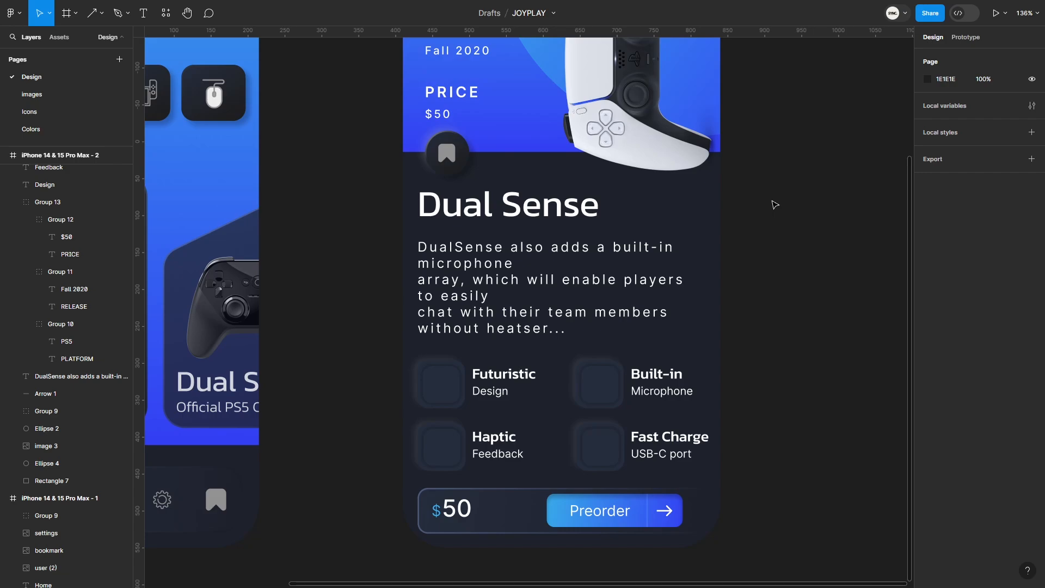
- Paste the feature icons beside the detail screen and place the joystick icon in the Futuristic tile at 30 × 30
scroll(773, 205, down, 3)
scroll(760, 228, up, 5)
drag(733, 324, 779, 208)
key(ctrl+v)
drag(567, 261, 227, 291)
click(245, 344)
drag(236, 391, 362, 313)
text(30)
key(Return)
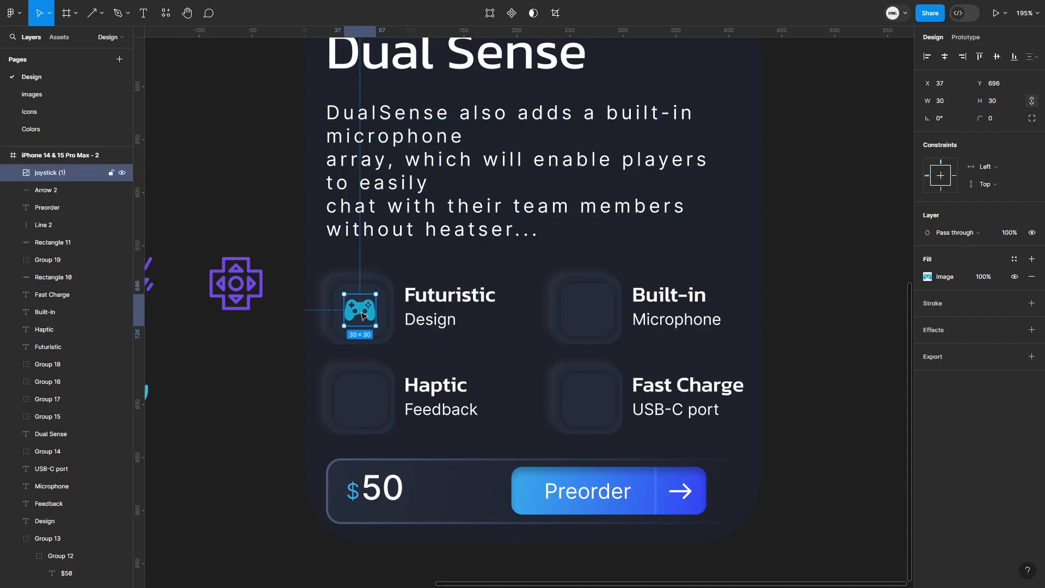
- Resize the remaining game, flash and microphone icons to 30 and place the game icon in the Haptic tile
click(235, 288)
drag(201, 330, 220, 330)
drag(257, 420, 146, 255)
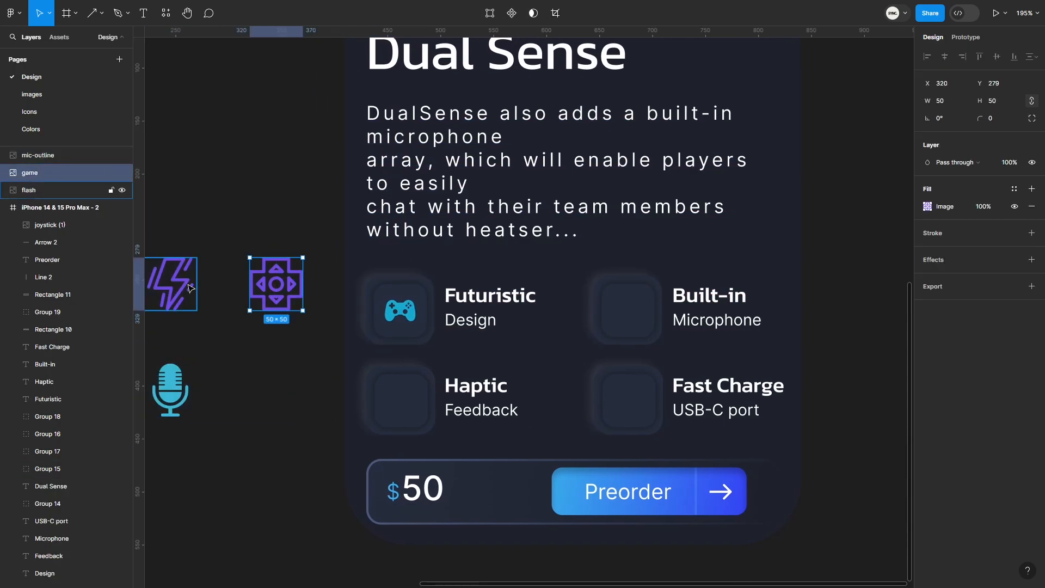
click(1004, 107)
text(30)
key(Return)
click(224, 318)
drag(276, 308, 366, 409)
- Place the microphone icon in the Built-in tile and the flash icon in the Fast Charge tile
scroll(366, 410, left, 2)
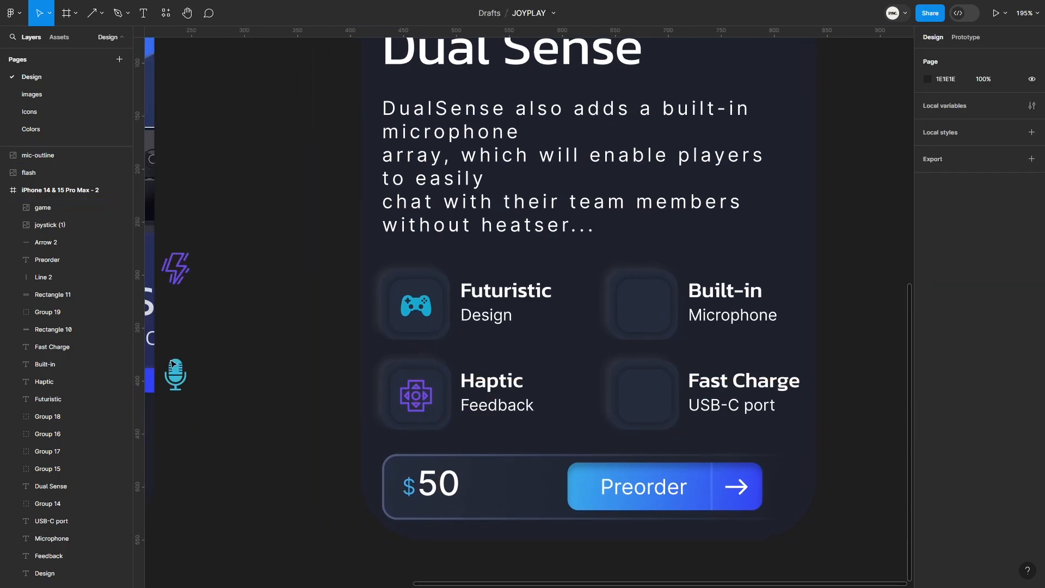
click(291, 334)
drag(292, 334, 297, 333)
scroll(297, 333, right, 2)
drag(260, 417, 596, 323)
drag(240, 351, 611, 414)
click(771, 256)
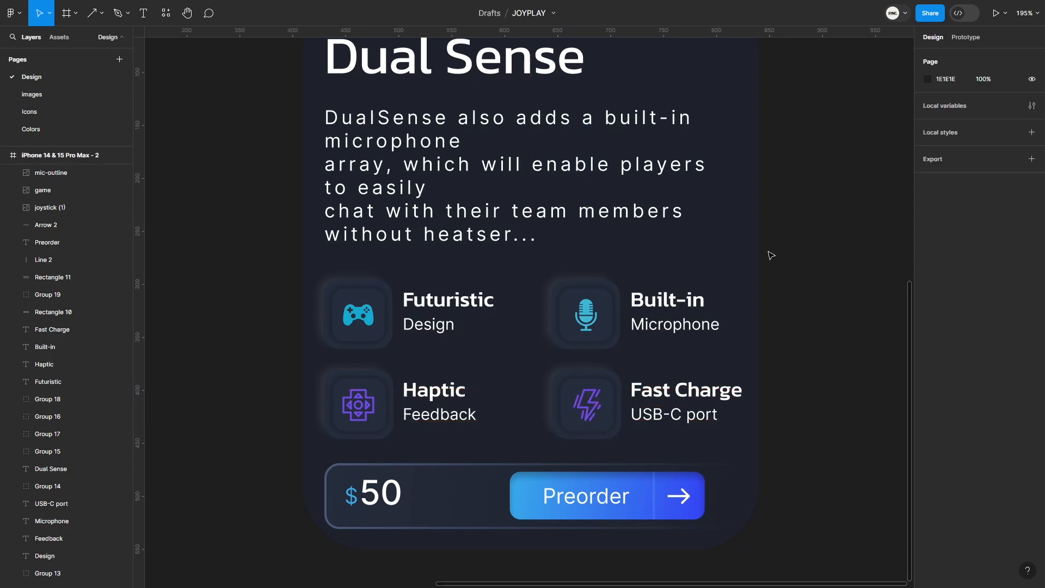
- Inspect the bottom bar's gradient fill and review both app screens side by side
click(727, 497)
click(928, 277)
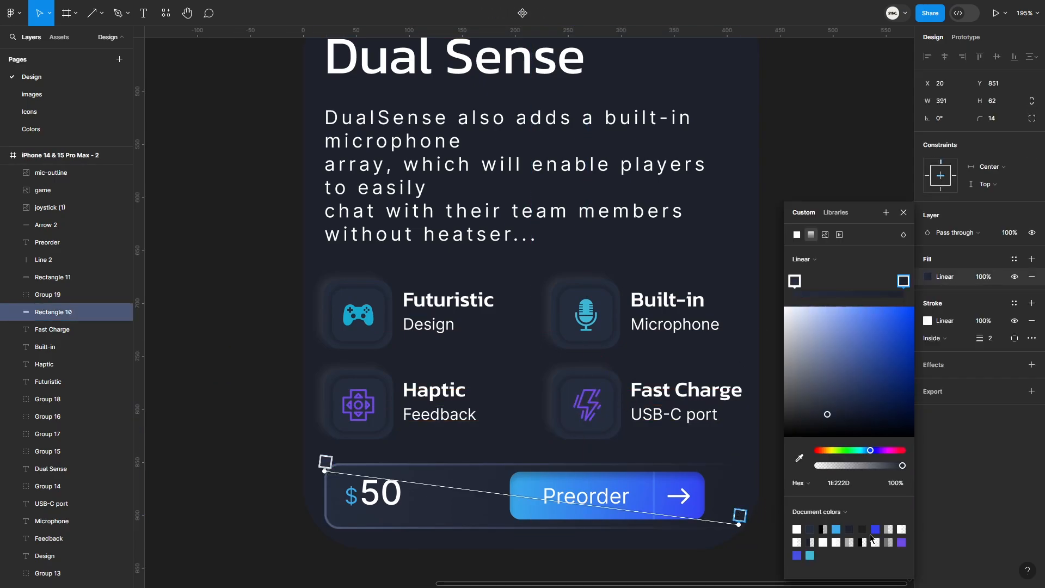
key(Escape)
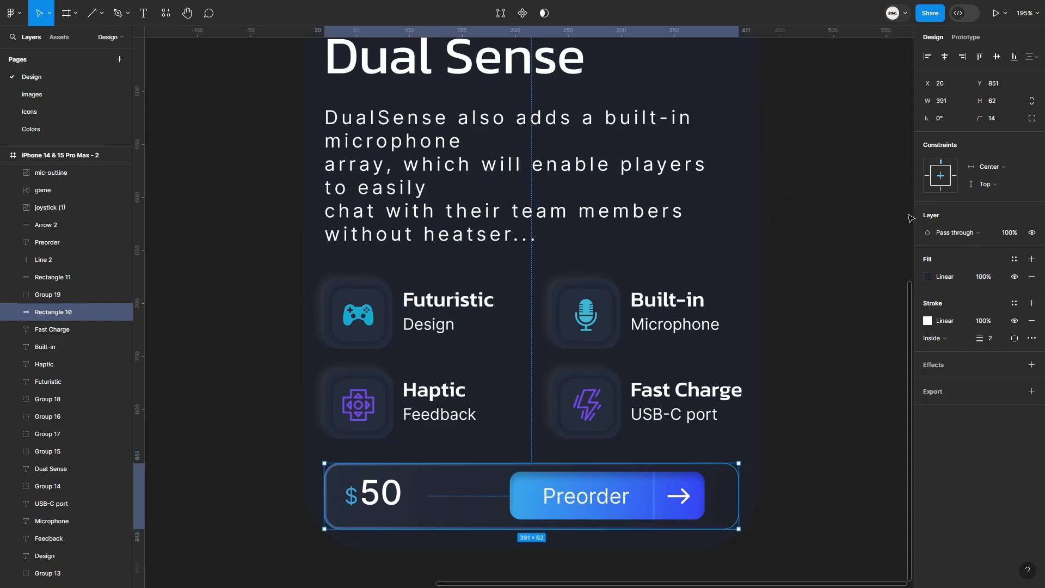
key(Escape)
scroll(835, 217, down, 6)
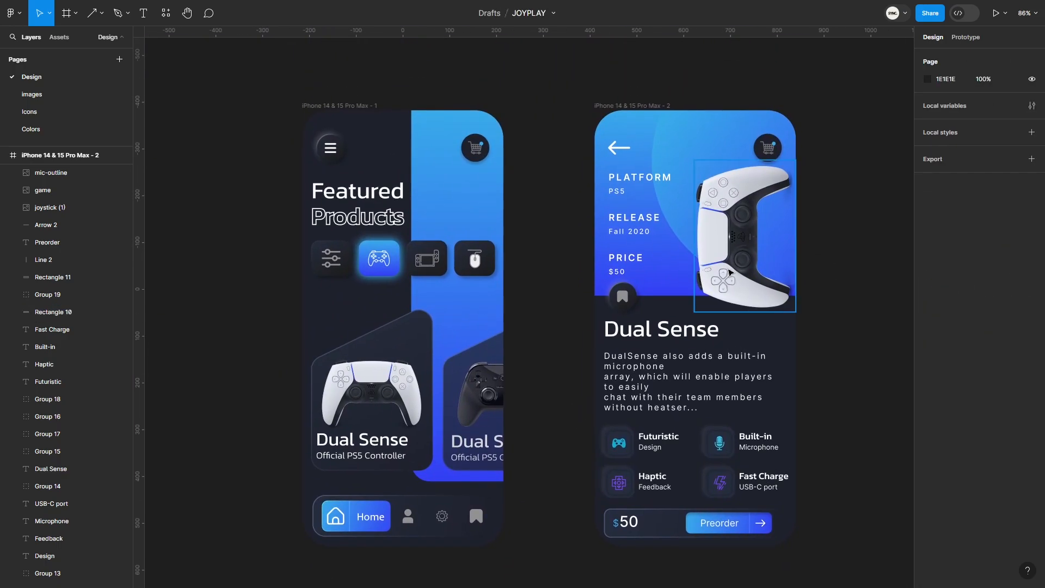